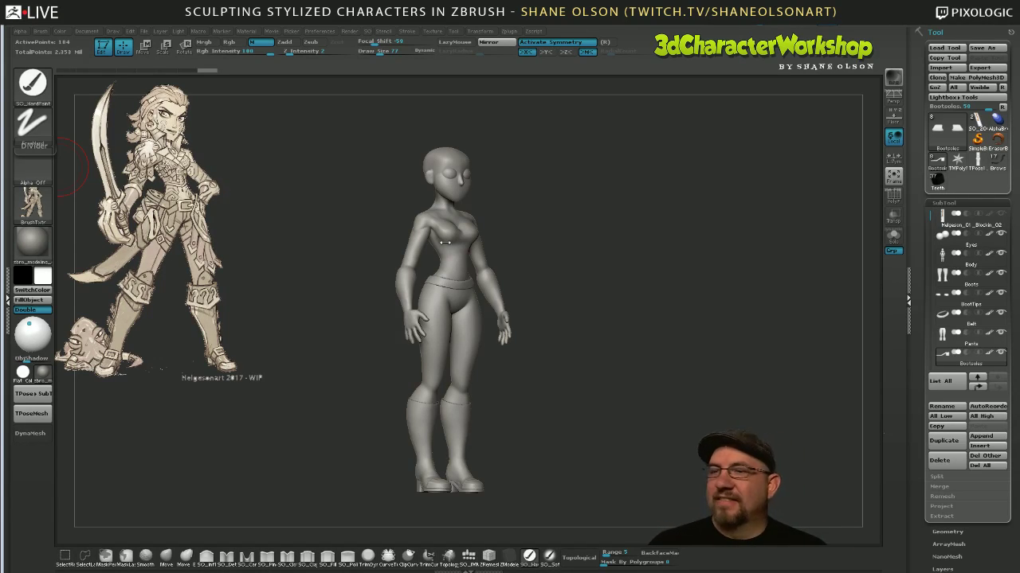
# Examine the blocked-in female character's proportions and boots from front, side and three-quarter views against the concept art.
pyautogui.moveTo(598, 266); pyautogui.dragTo(629, 269)
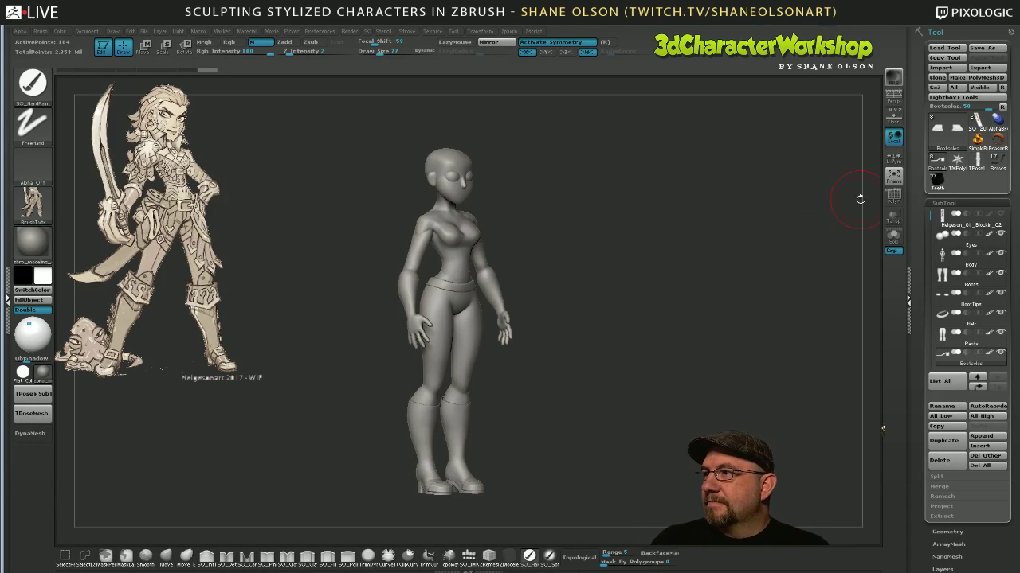
pyautogui.moveTo(626, 241); pyautogui.dragTo(638, 261)
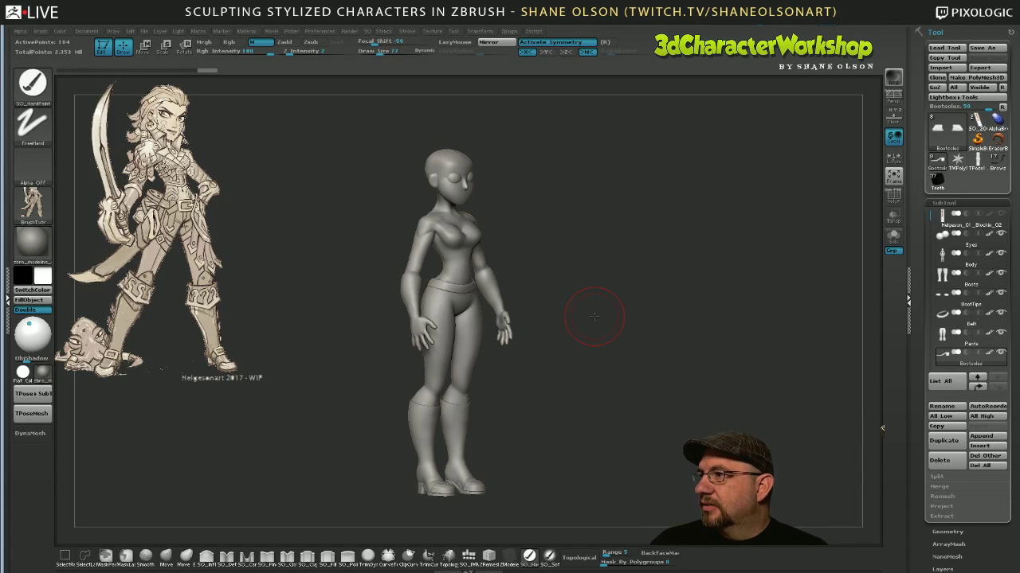
pyautogui.moveTo(32, 204)
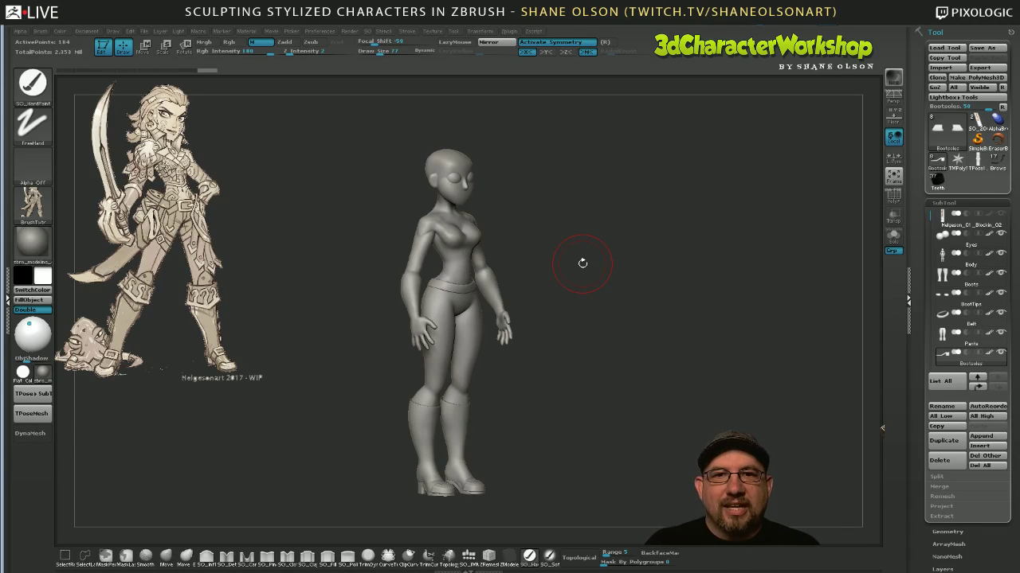
pyautogui.moveTo(669, 321)
pyautogui.mouseDown()
pyautogui.moveTo(653, 325)
pyautogui.moveTo(642, 365)
pyautogui.moveTo(628, 358)
pyautogui.moveTo(642, 352)
pyautogui.mouseUp()
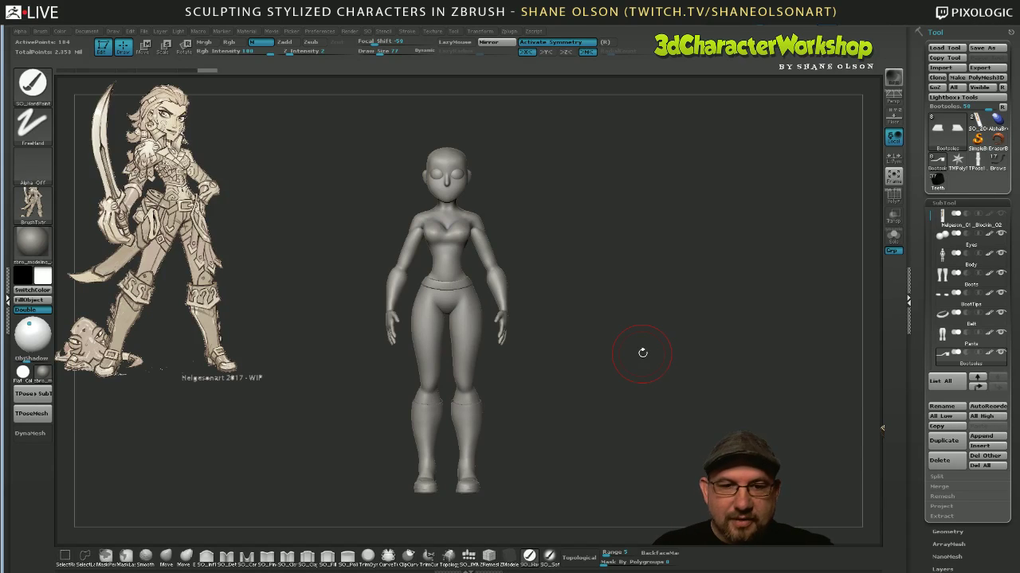
pyautogui.moveTo(642, 353); pyautogui.dragTo(642, 378)
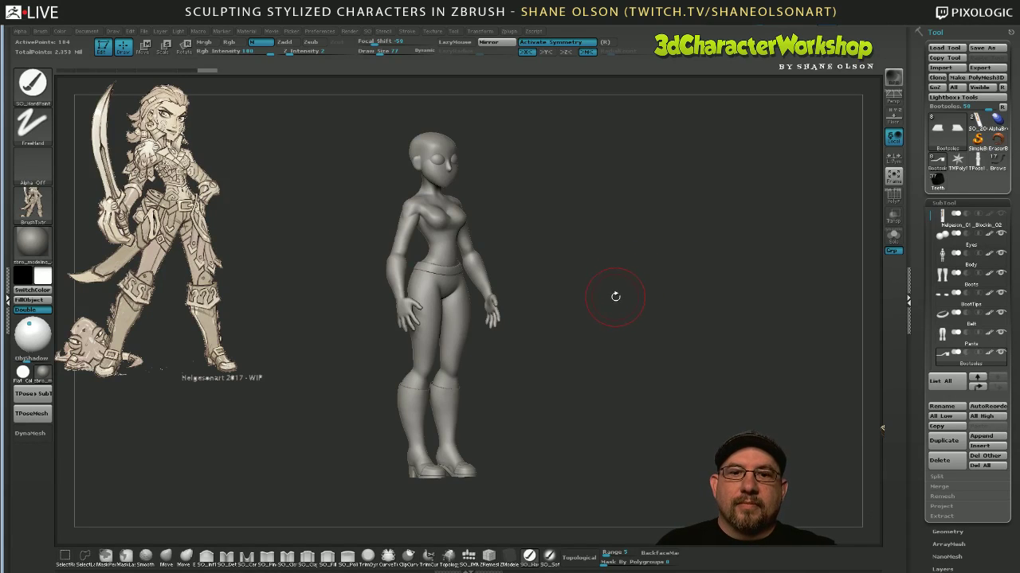
pyautogui.moveTo(614, 297)
pyautogui.mouseDown()
pyautogui.moveTo(644, 292)
pyautogui.moveTo(614, 386)
pyautogui.moveTo(587, 395)
pyautogui.mouseUp()
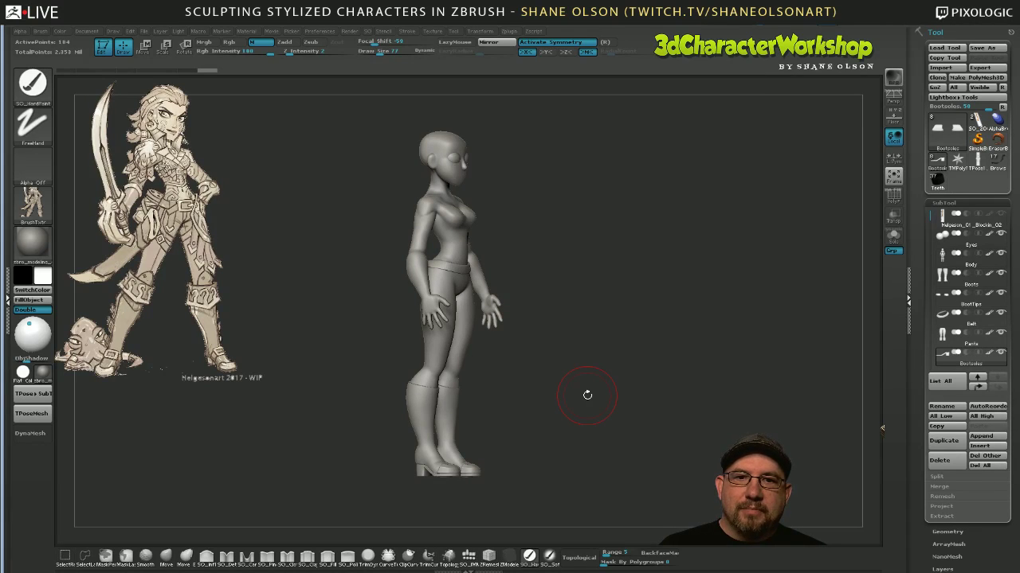
pyautogui.moveTo(587, 395)
pyautogui.mouseDown()
pyautogui.moveTo(605, 352)
pyautogui.moveTo(595, 373)
pyautogui.mouseUp()
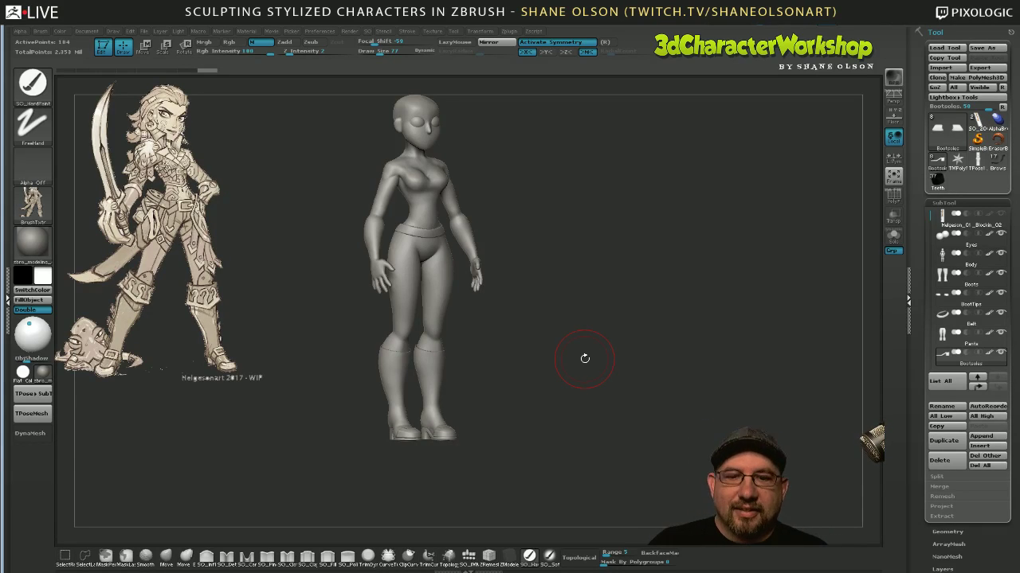
pyautogui.moveTo(583, 387)
pyautogui.mouseDown()
pyautogui.moveTo(621, 387)
pyautogui.moveTo(630, 369)
pyautogui.moveTo(591, 375)
pyautogui.mouseUp()
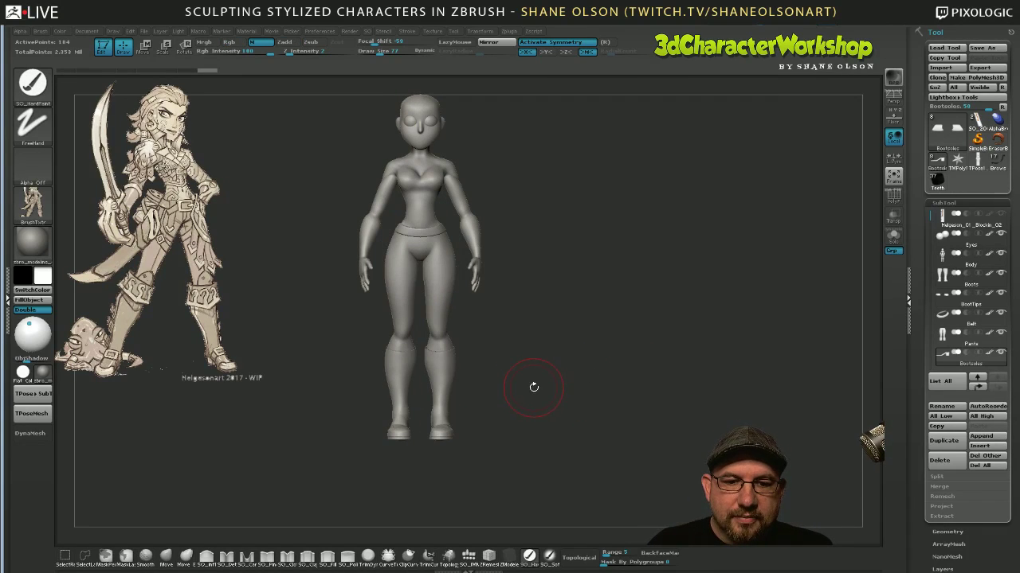
pyautogui.keyDown('alt'); pyautogui.moveTo(524, 372); pyautogui.dragTo(471, 405); pyautogui.keyUp('alt')
pyautogui.keyDown('alt'); pyautogui.moveTo(530, 347); pyautogui.dragTo(534, 361); pyautogui.keyUp('alt')
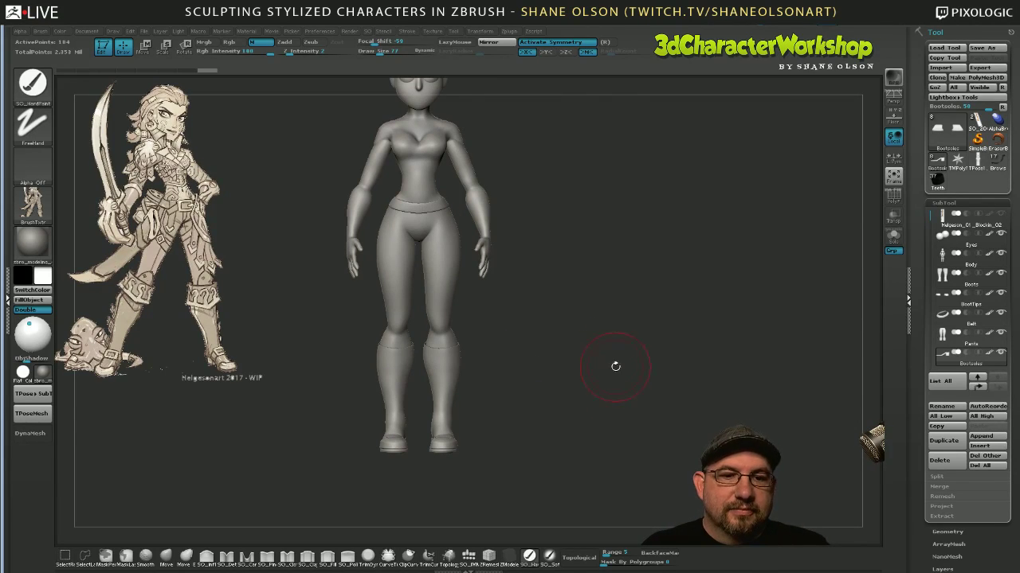
pyautogui.keyDown('alt'); pyautogui.moveTo(606, 359); pyautogui.dragTo(642, 381); pyautogui.keyUp('alt')
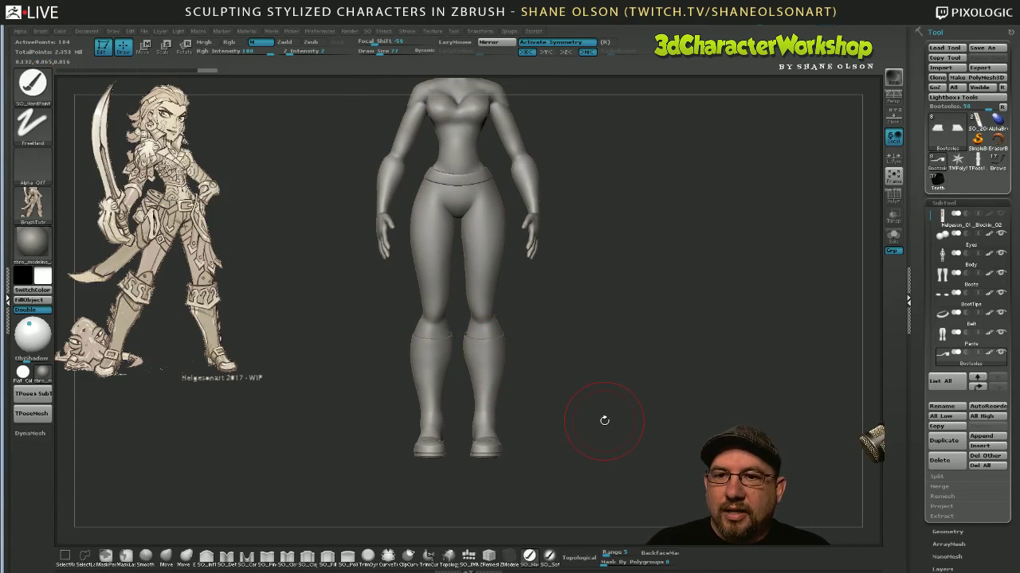
pyautogui.keyDown('alt'); pyautogui.moveTo(617, 395); pyautogui.dragTo(607, 359); pyautogui.keyUp('alt')
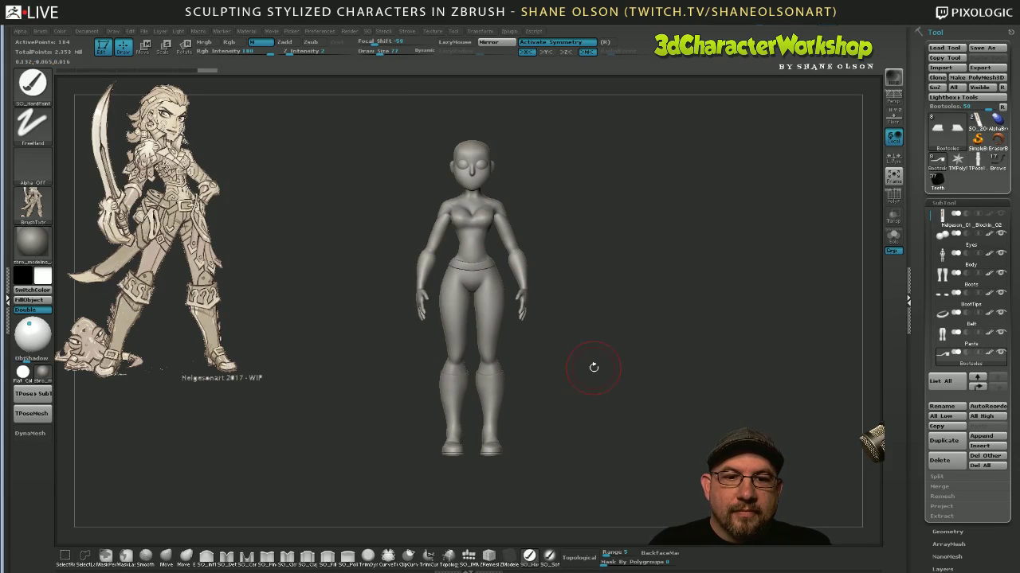
pyautogui.moveTo(592, 364); pyautogui.dragTo(603, 411)
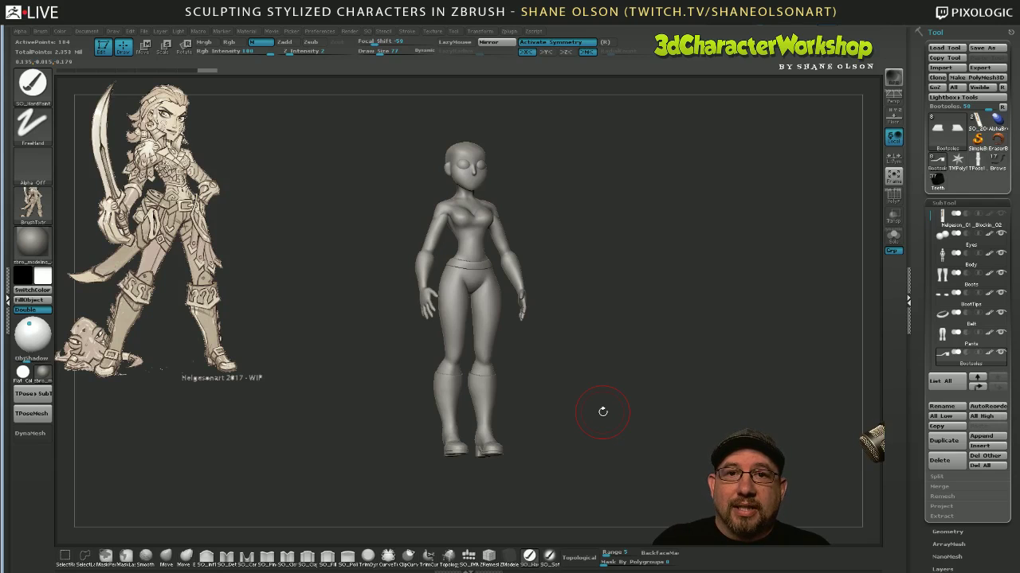
pyautogui.moveTo(603, 391); pyautogui.dragTo(594, 400)
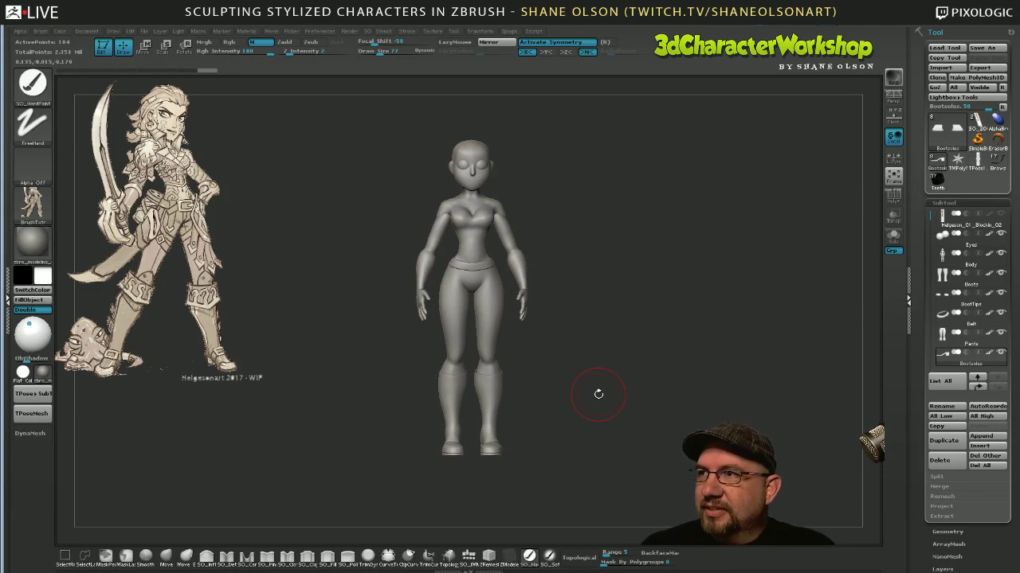
pyautogui.moveTo(628, 349); pyautogui.dragTo(590, 394)
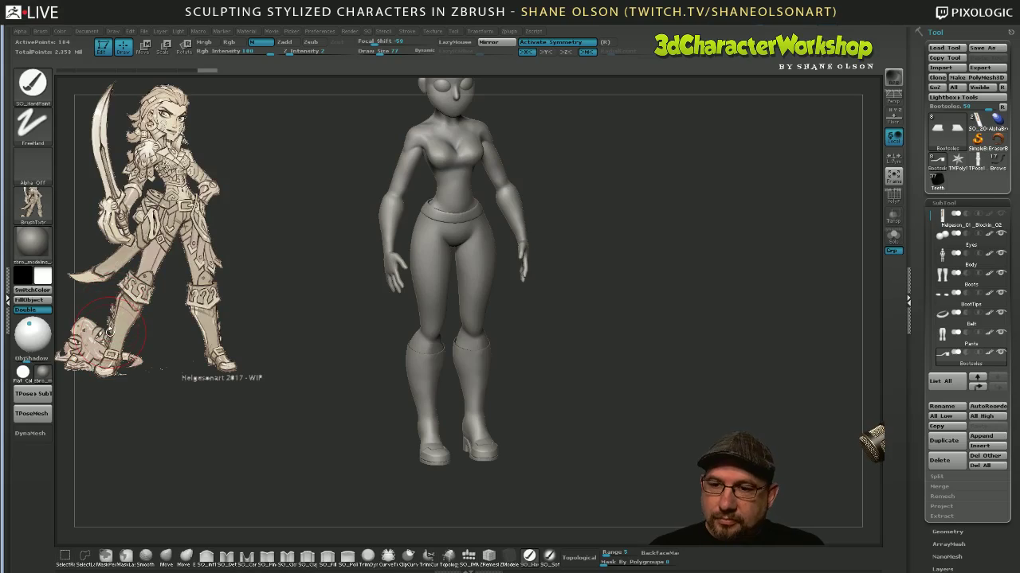
# Enlarge the Spotlight concept image so the pirate's boots and lower body are shown in close-up.
pyautogui.press('z')
pyautogui.moveTo(331, 221); pyautogui.dragTo(473, 305)
pyautogui.moveTo(476, 254); pyautogui.dragTo(514, 298)
pyautogui.moveTo(466, 322); pyautogui.dragTo(588, 217)
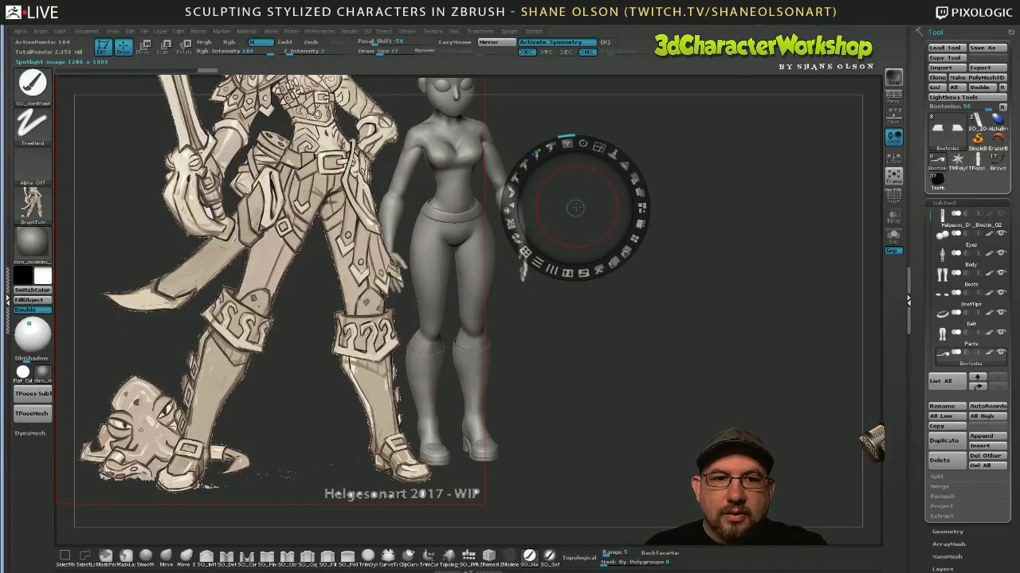
pyautogui.click(524, 293)
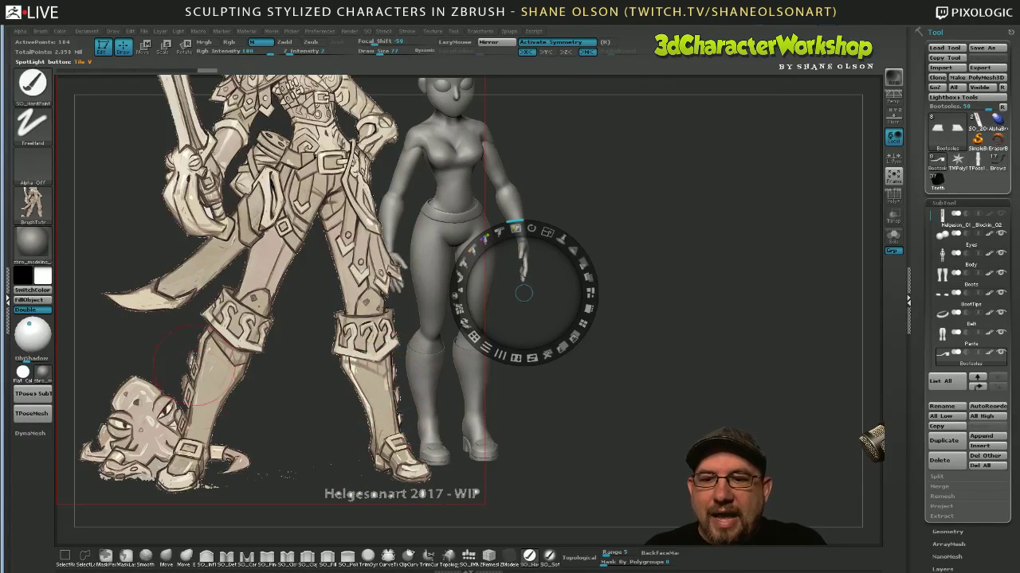
# Scale down the Spotlight concept image and place it beside the model with the whole pirate figure in view.
pyautogui.moveTo(517, 229); pyautogui.dragTo(497, 233)
pyautogui.moveTo(537, 281); pyautogui.dragTo(426, 259)
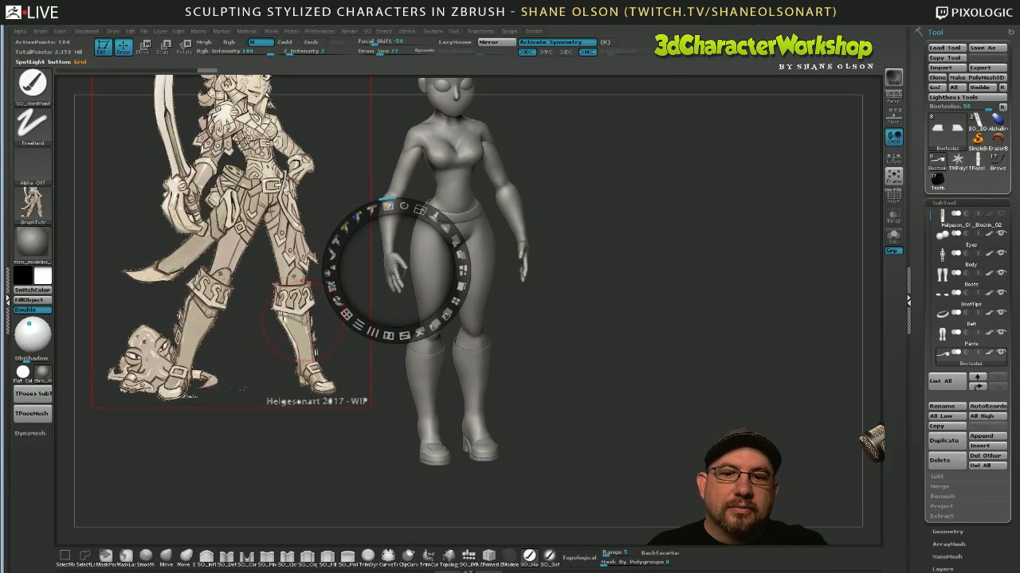
pyautogui.moveTo(420, 210); pyautogui.dragTo(413, 209)
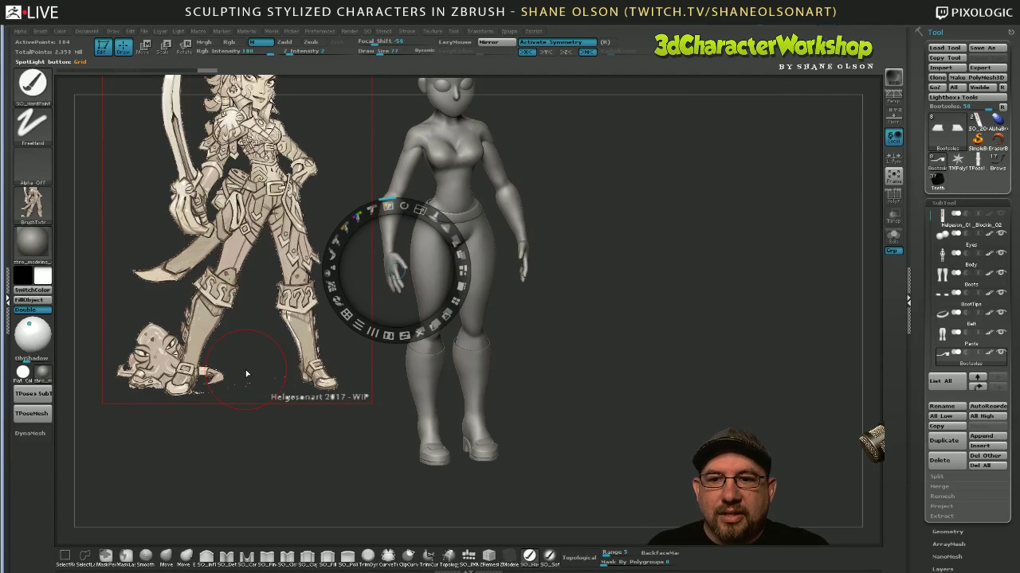
pyautogui.moveTo(396, 271); pyautogui.dragTo(392, 276)
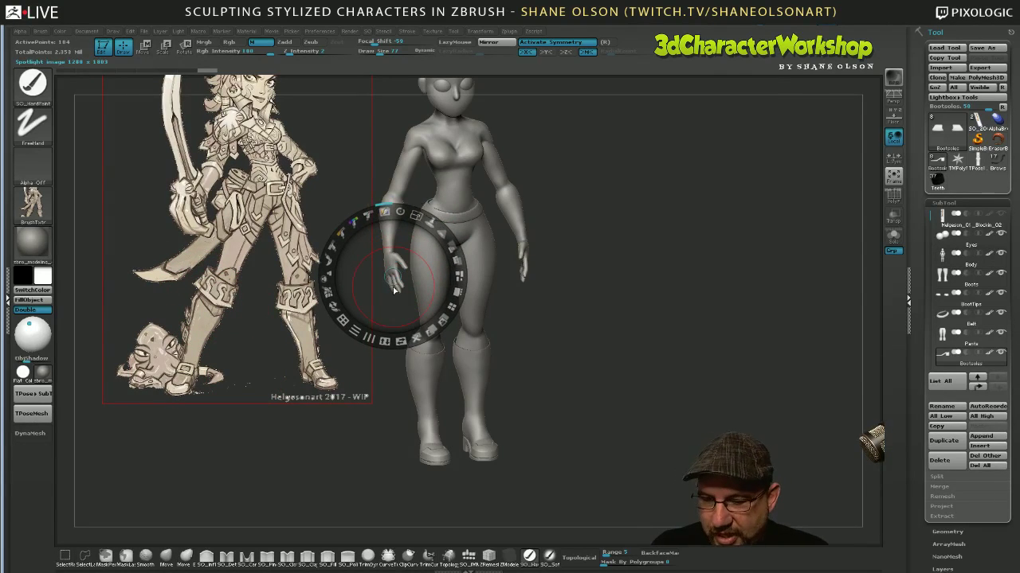
pyautogui.press('z')
pyautogui.moveTo(631, 333); pyautogui.dragTo(629, 356)
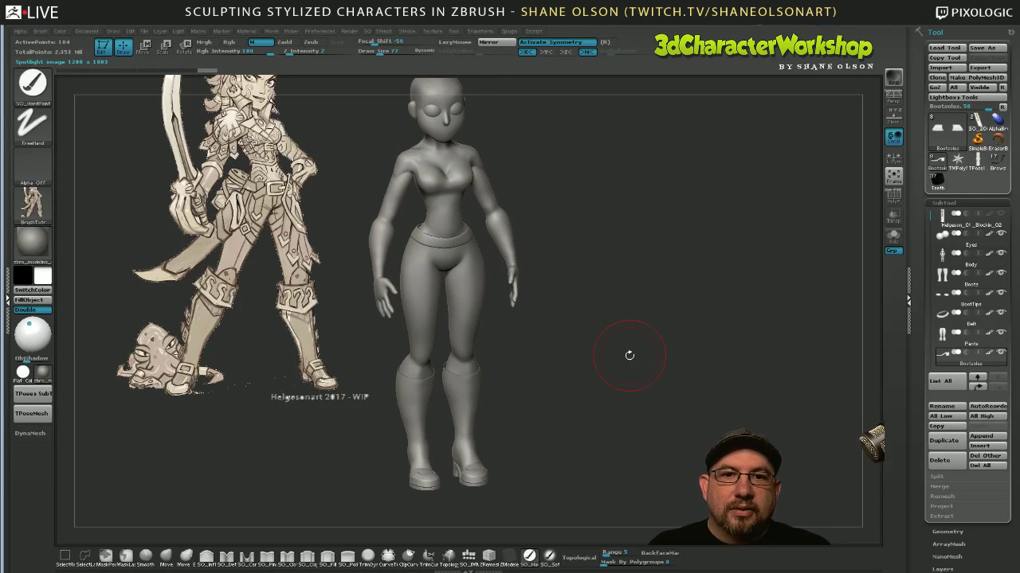
pyautogui.press('z')
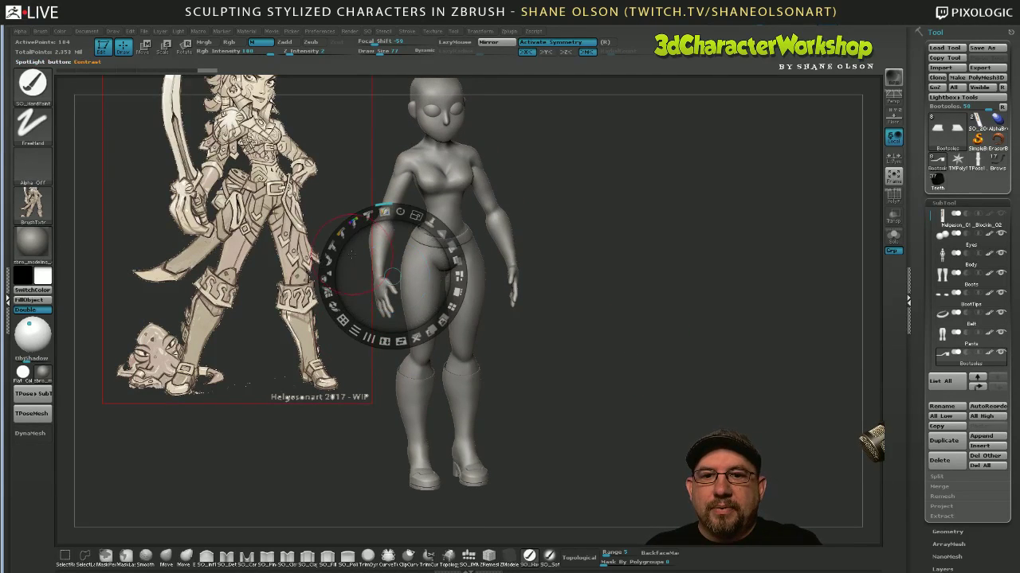
pyautogui.moveTo(379, 262); pyautogui.dragTo(338, 304)
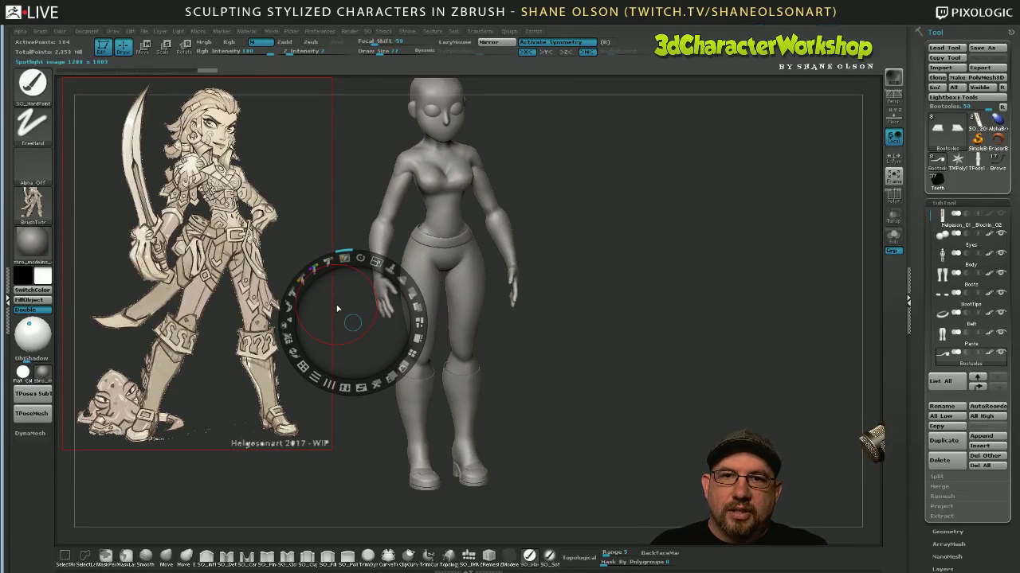
pyautogui.press('z')
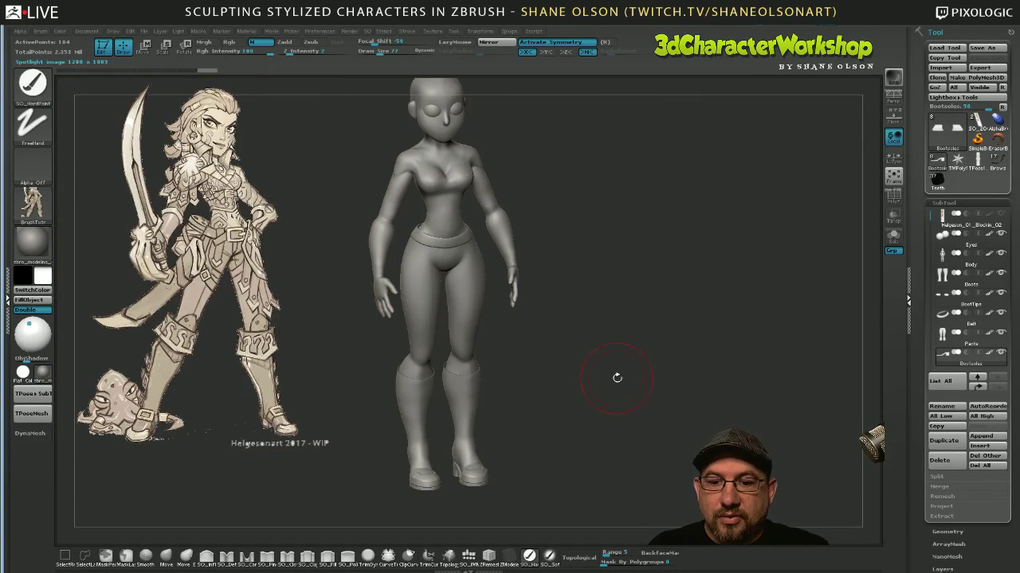
# Make the Boots subtool active and duplicate it.
pyautogui.moveTo(602, 392); pyautogui.dragTo(702, 381)
pyautogui.keyDown('alt'); pyautogui.click(422, 408); pyautogui.keyUp('alt')
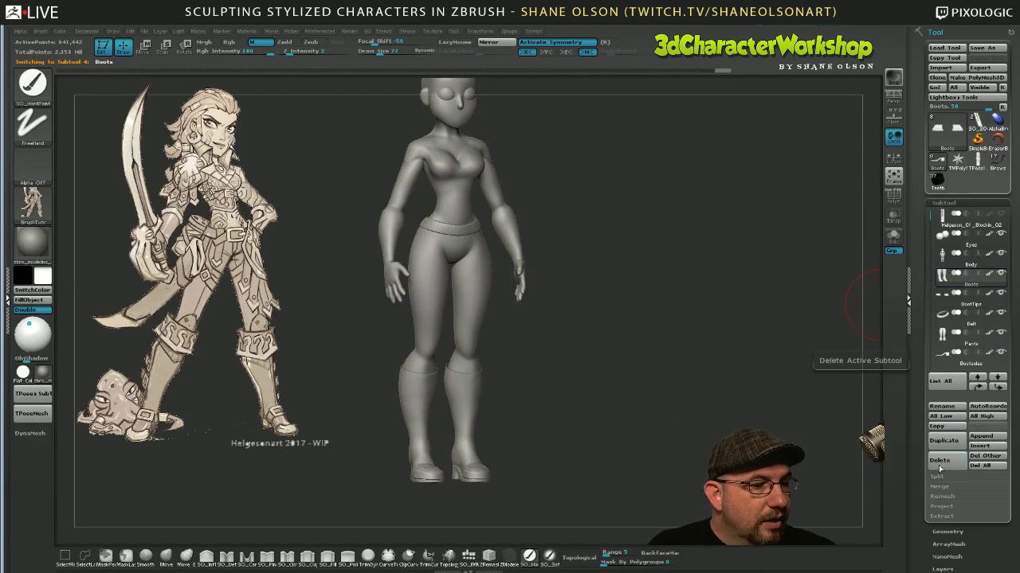
pyautogui.click(947, 532)
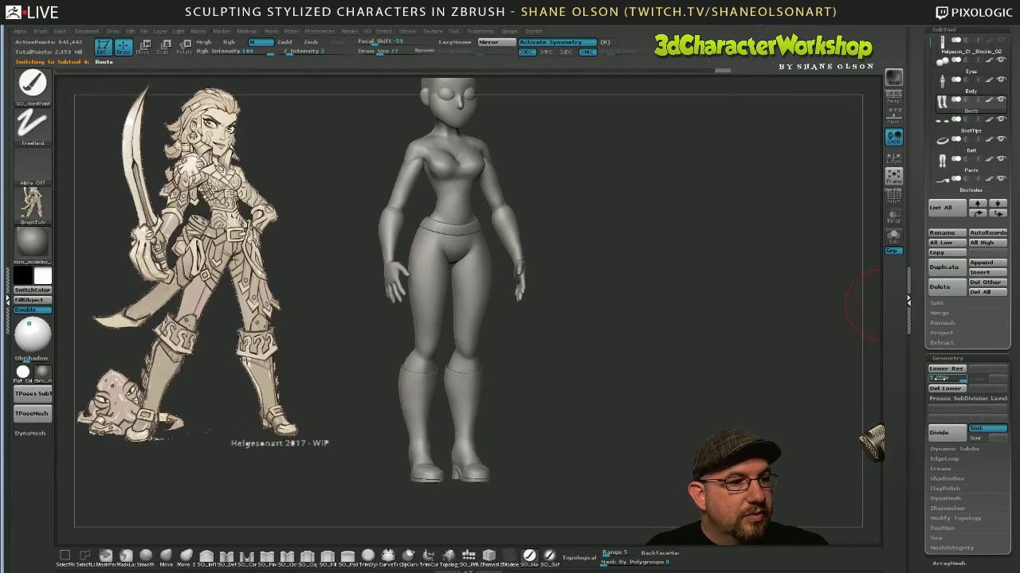
pyautogui.scroll(1, 932, 275)
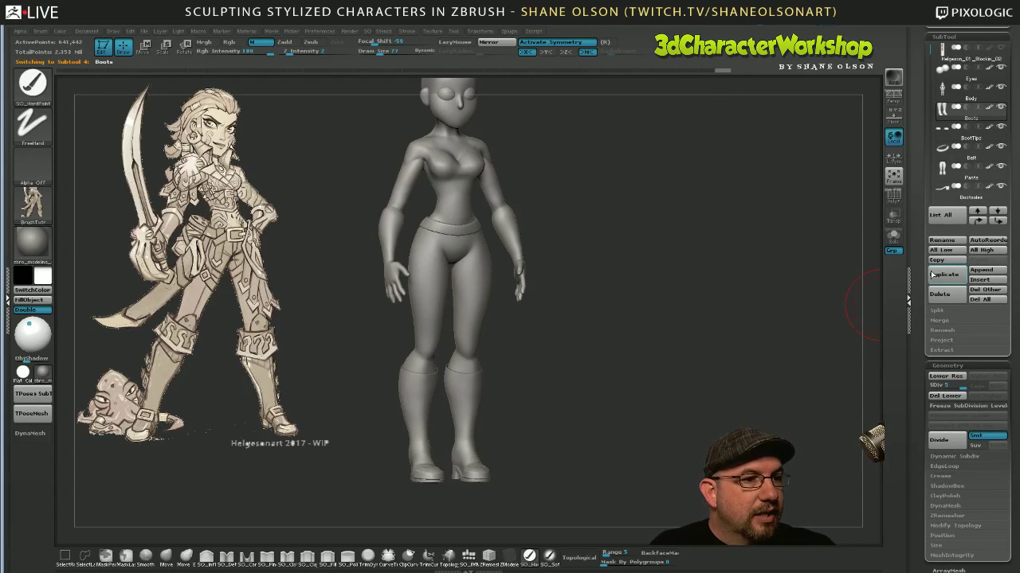
pyautogui.click(944, 275)
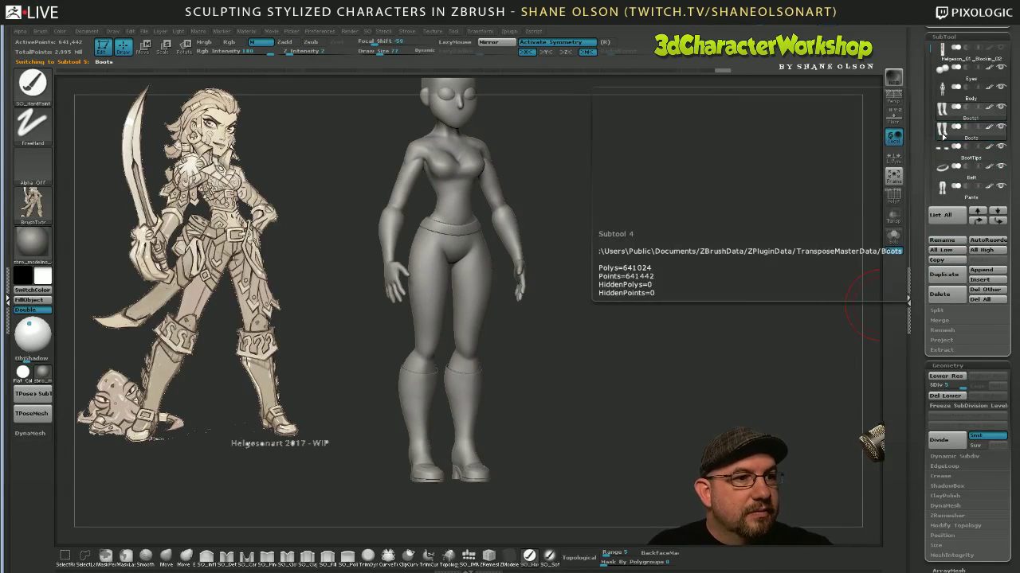
# Activate the Boots1 subtool and delete its lower subdivision levels.
pyautogui.press('Up')
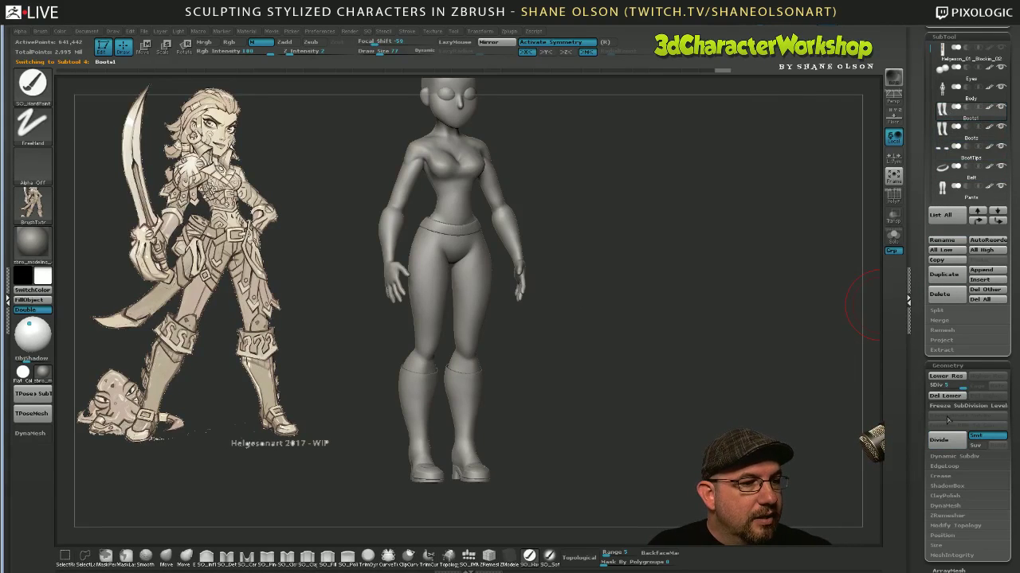
pyautogui.click(943, 395)
pyautogui.moveTo(537, 406)
pyautogui.mouseDown()
pyautogui.moveTo(578, 353)
pyautogui.moveTo(576, 376)
pyautogui.moveTo(582, 337)
pyautogui.moveTo(575, 344)
pyautogui.mouseUp()
# Using the Topology brush at draw size 19, draw a vertical curve down the boot's inner side from cuff to heel.
pyautogui.press('s')
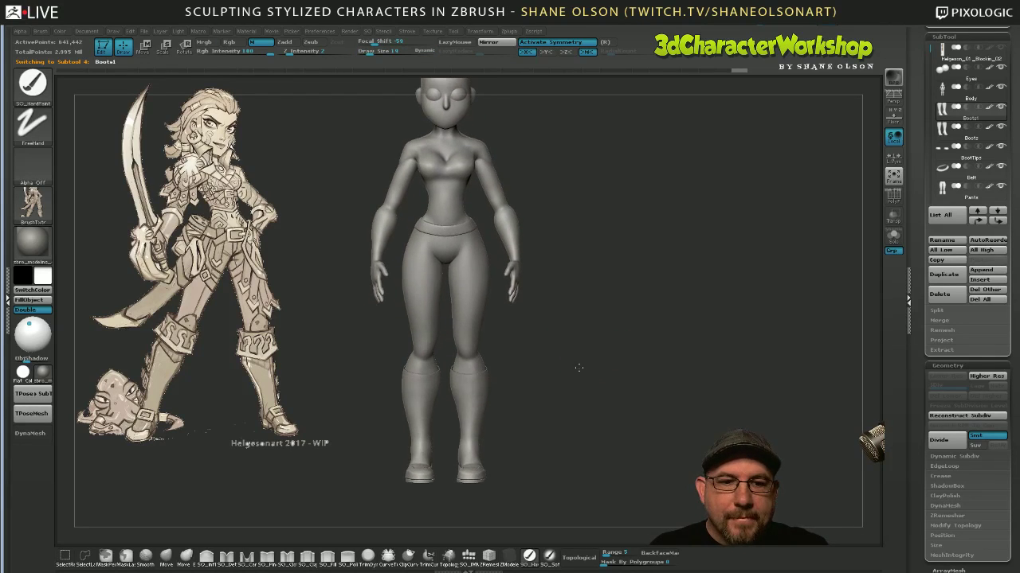
pyautogui.moveTo(533, 441); pyautogui.dragTo(558, 435)
pyautogui.click(449, 555)
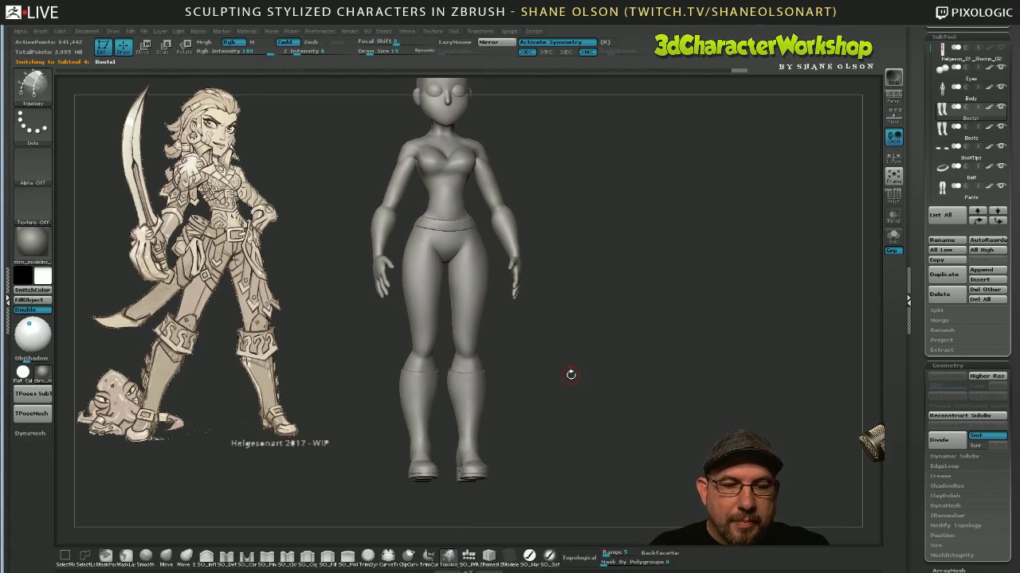
pyautogui.keyDown('alt'); pyautogui.moveTo(570, 375); pyautogui.dragTo(580, 463); pyautogui.keyUp('alt')
pyautogui.moveTo(614, 385)
pyautogui.keyDown('alt'); pyautogui.mouseDown()
pyautogui.moveTo(613, 374)
pyautogui.moveTo(595, 372)
pyautogui.moveTo(594, 385)
pyautogui.mouseUp(); pyautogui.keyUp('alt')
pyautogui.press('shift')
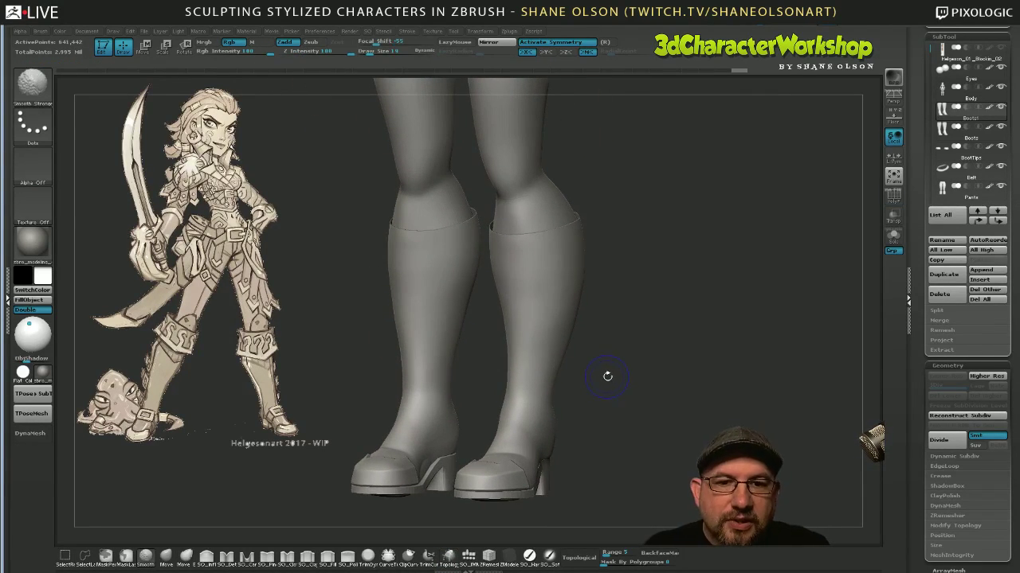
pyautogui.hotkey('shift', 'f')
pyautogui.hotkey('shift', 'f')
pyautogui.moveTo(633, 387); pyautogui.dragTo(483, 239)
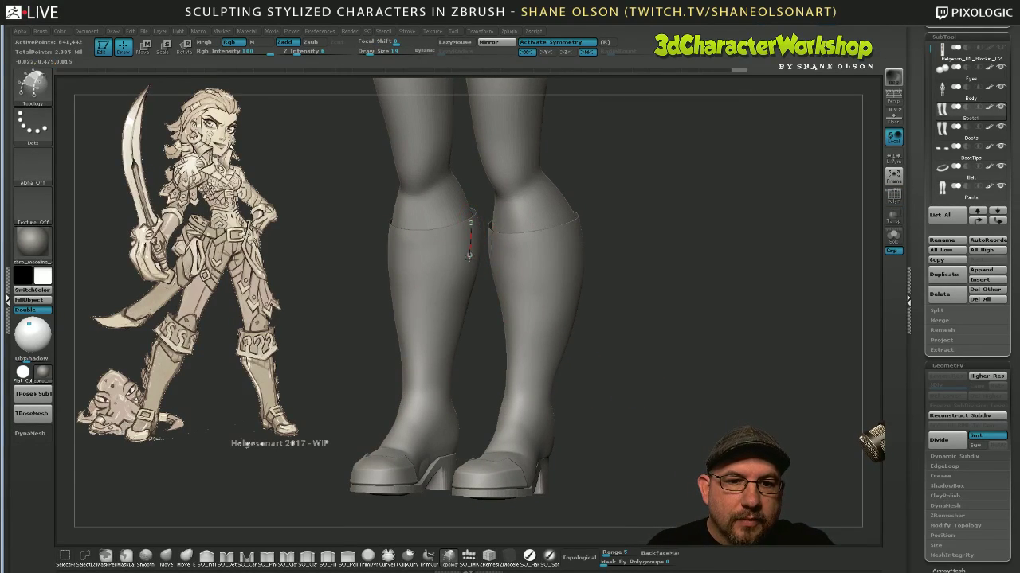
pyautogui.moveTo(447, 446); pyautogui.dragTo(448, 451)
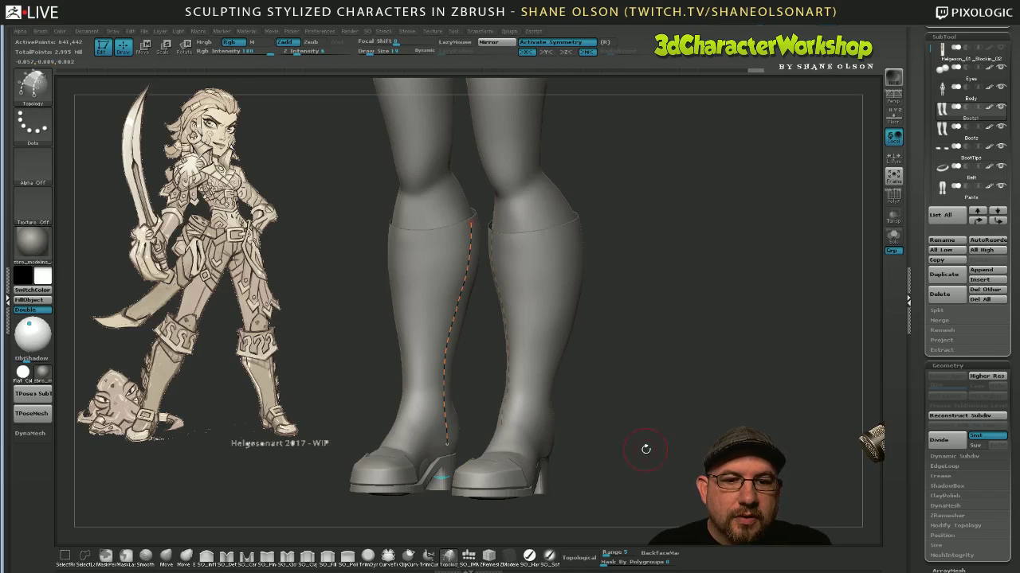
# Draw a second vertical Topology curve down the boot's outer side, from the cuff to just above the heel.
pyautogui.moveTo(646, 451); pyautogui.dragTo(776, 451)
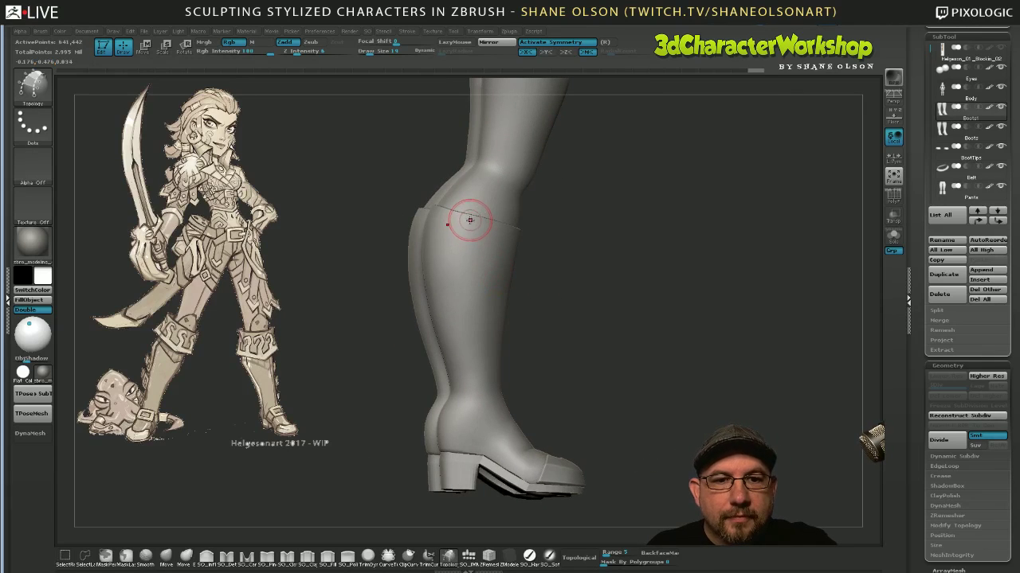
pyautogui.moveTo(469, 220); pyautogui.dragTo(466, 278)
pyautogui.moveTo(473, 438); pyautogui.dragTo(473, 439)
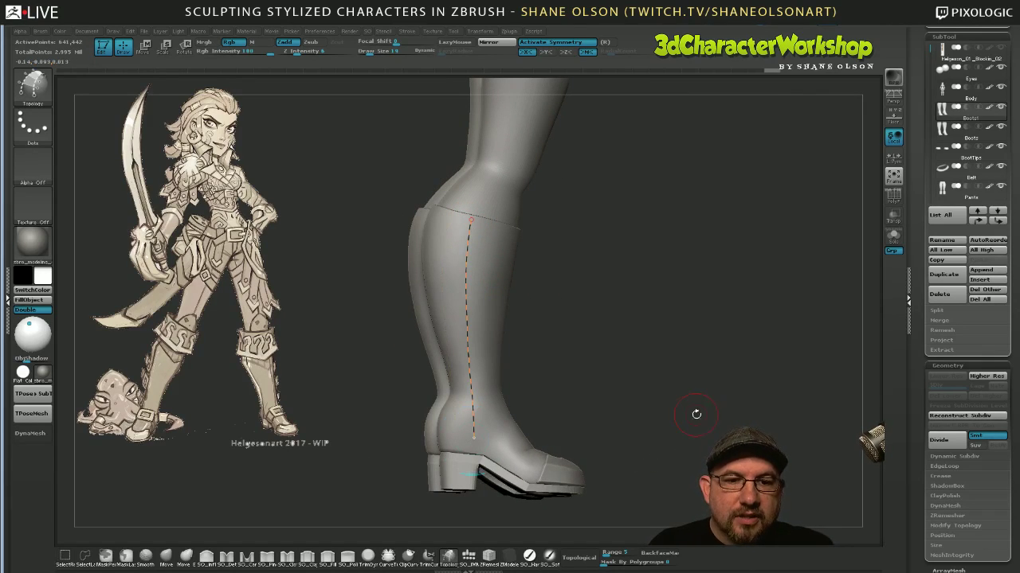
# Draw a vertical Topology curve down the center front of the boot, from the cuff to the instep.
pyautogui.moveTo(692, 448); pyautogui.dragTo(585, 444)
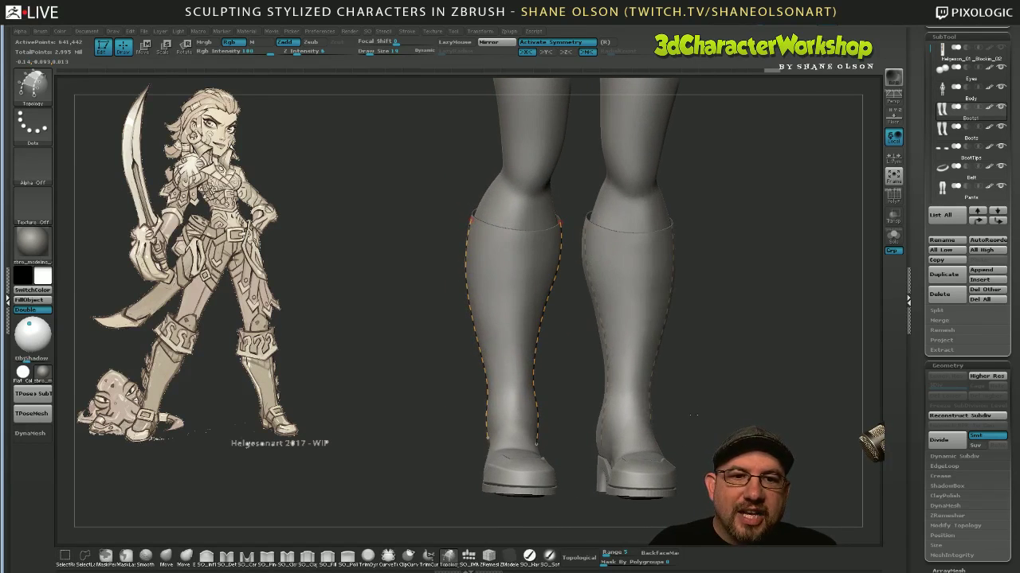
pyautogui.keyDown('alt'); pyautogui.moveTo(704, 402); pyautogui.dragTo(671, 415); pyautogui.keyUp('alt')
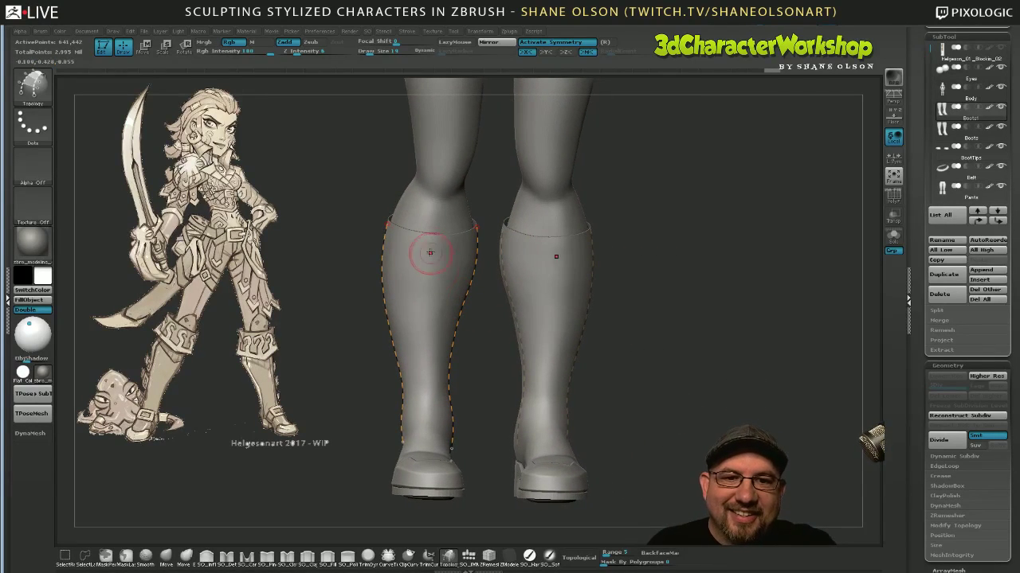
pyautogui.moveTo(431, 240); pyautogui.dragTo(426, 278)
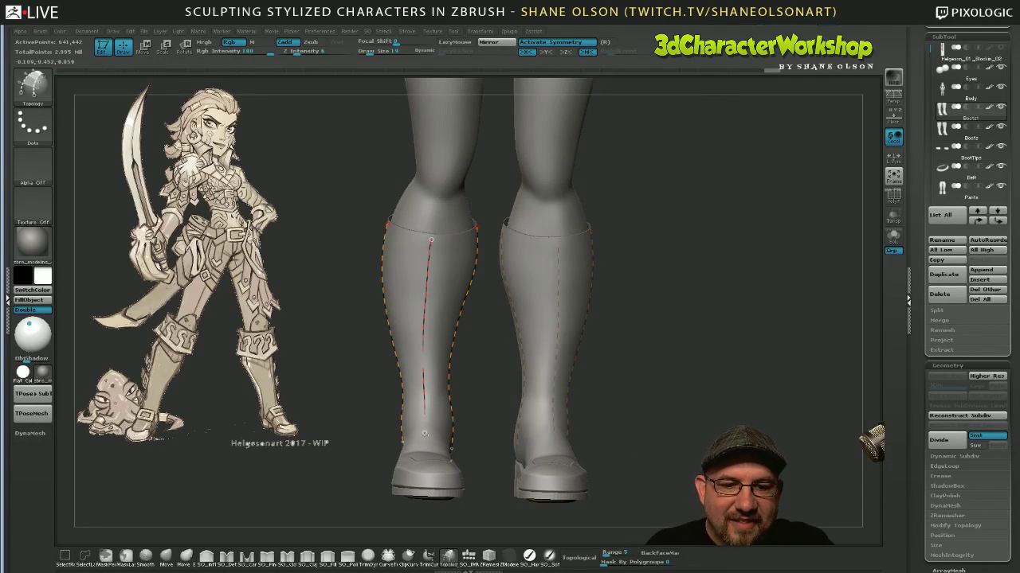
pyautogui.moveTo(424, 434); pyautogui.dragTo(424, 449)
# Extend the outer side curve down to the upper edge of the boot's heel block.
pyautogui.moveTo(698, 470); pyautogui.dragTo(629, 466)
pyautogui.moveTo(600, 402)
pyautogui.mouseDown()
pyautogui.moveTo(639, 401)
pyautogui.moveTo(675, 418)
pyautogui.mouseUp()
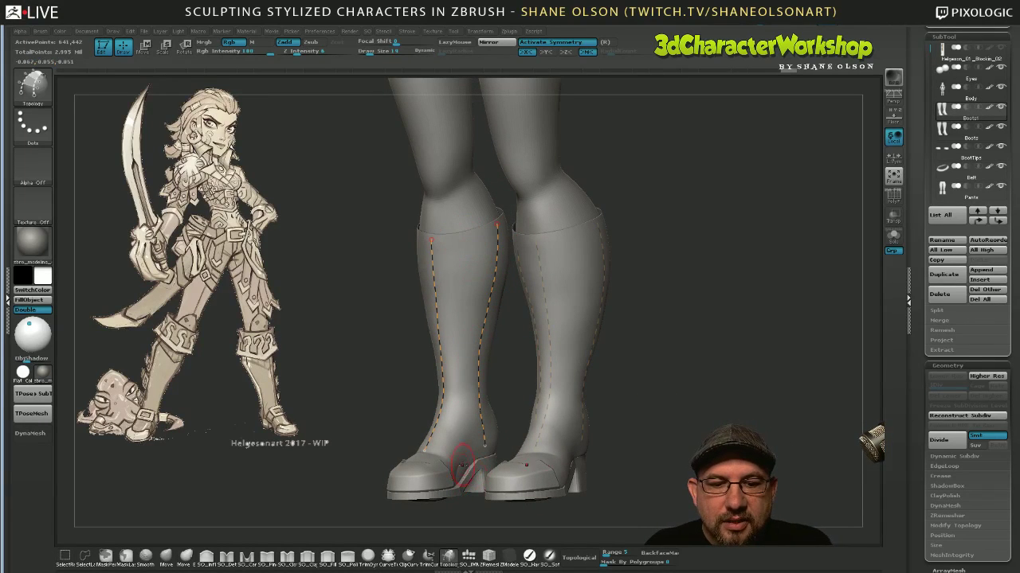
pyautogui.moveTo(631, 413); pyautogui.dragTo(718, 413)
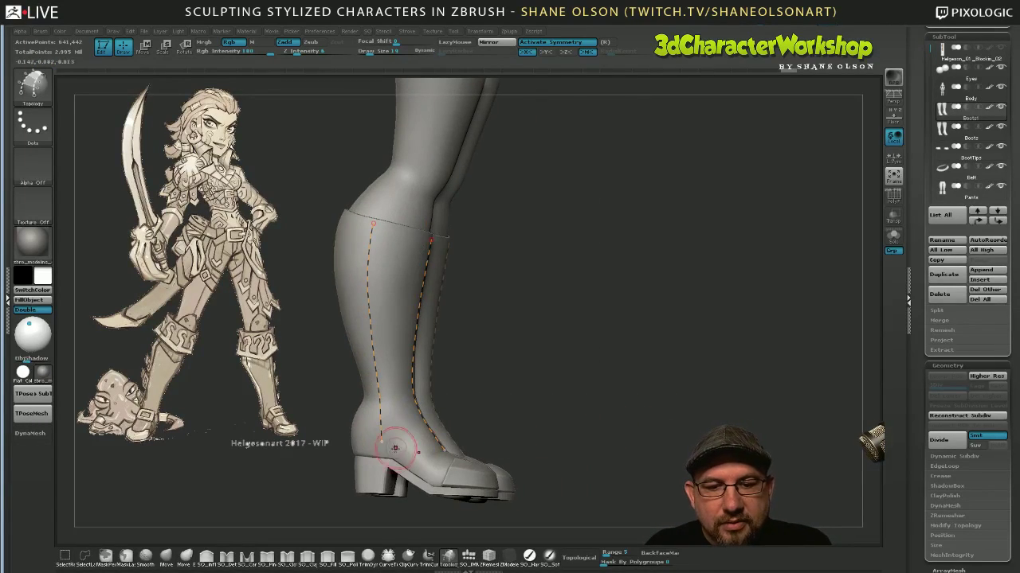
pyautogui.moveTo(604, 409); pyautogui.dragTo(550, 414)
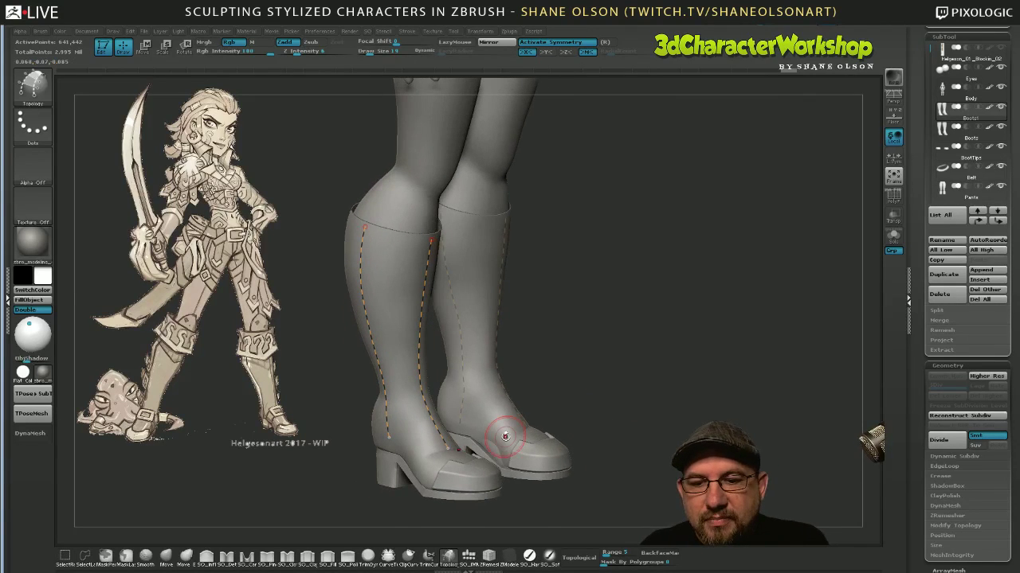
pyautogui.moveTo(606, 371); pyautogui.dragTo(411, 444)
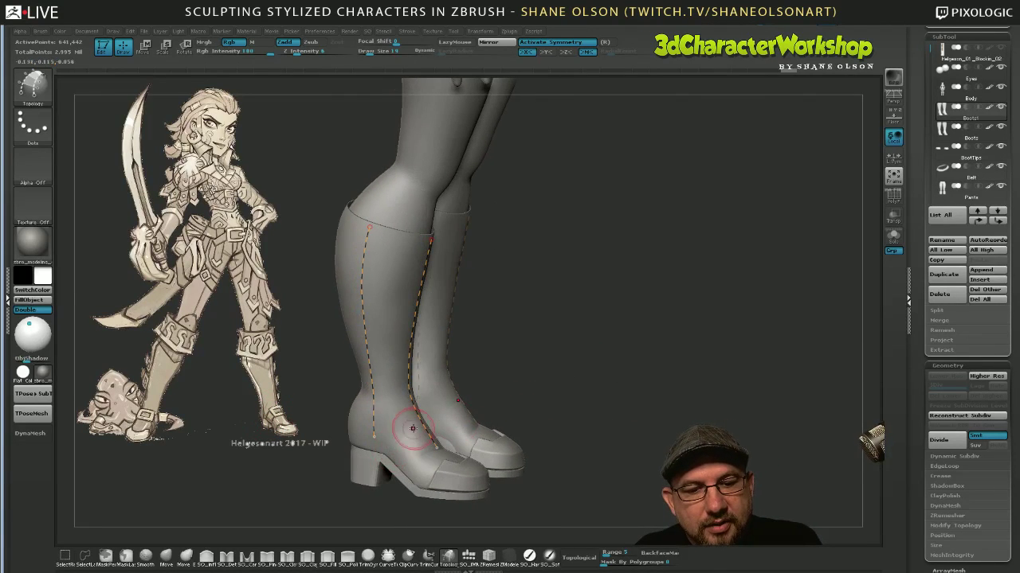
pyautogui.moveTo(665, 384); pyautogui.dragTo(641, 412)
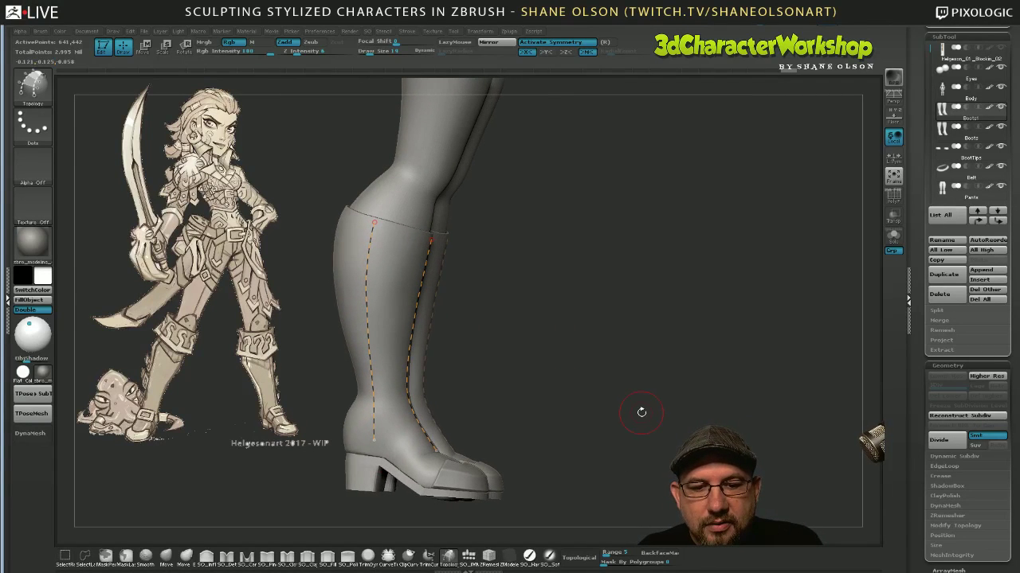
pyautogui.moveTo(372, 453); pyautogui.dragTo(371, 456)
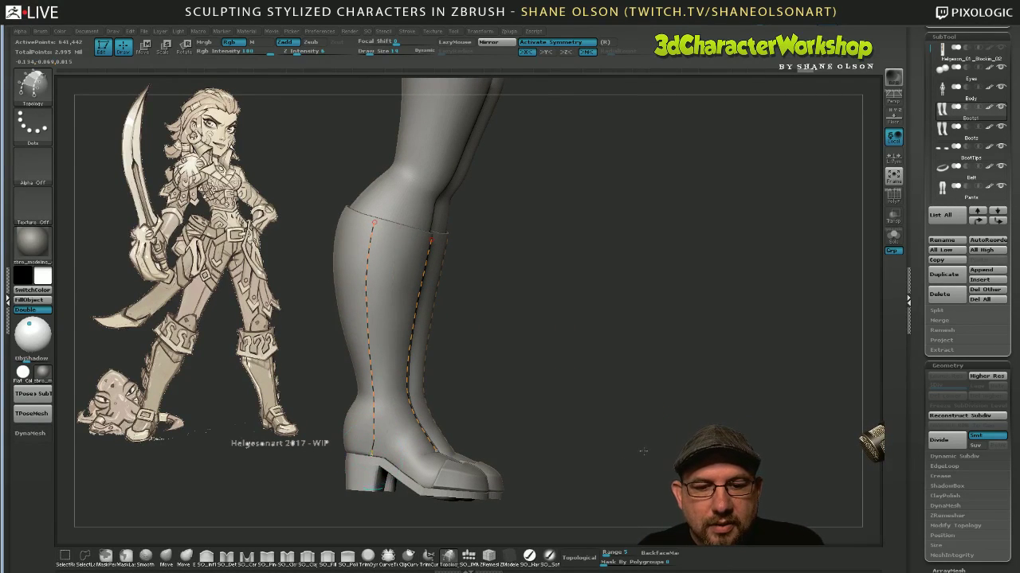
# Draw two more vertical Topology curves from cuff to foot, one on either side of the center front curve.
pyautogui.moveTo(637, 448)
pyautogui.mouseDown()
pyautogui.moveTo(561, 451)
pyautogui.moveTo(603, 399)
pyautogui.mouseUp()
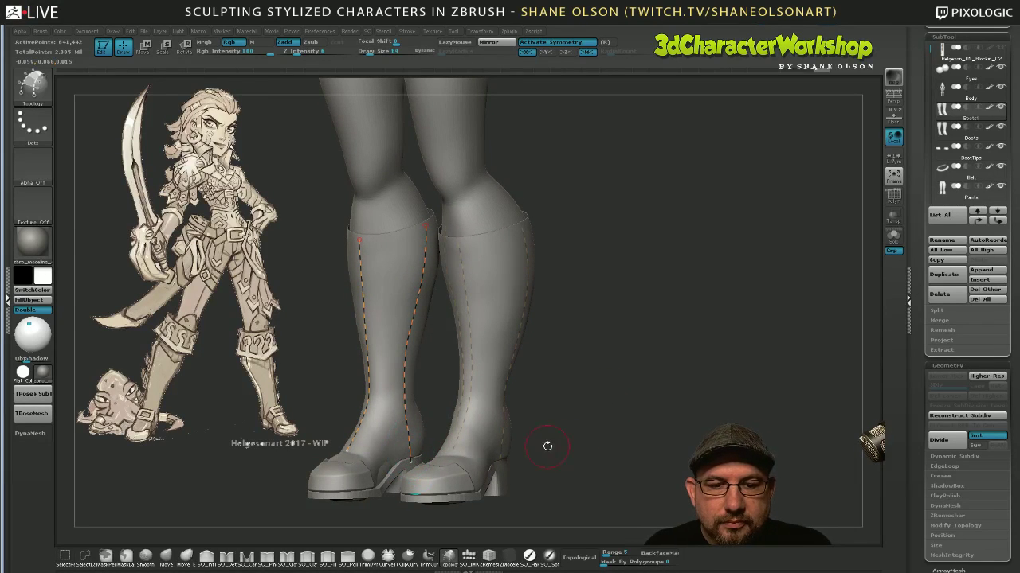
pyautogui.moveTo(615, 456); pyautogui.dragTo(670, 451)
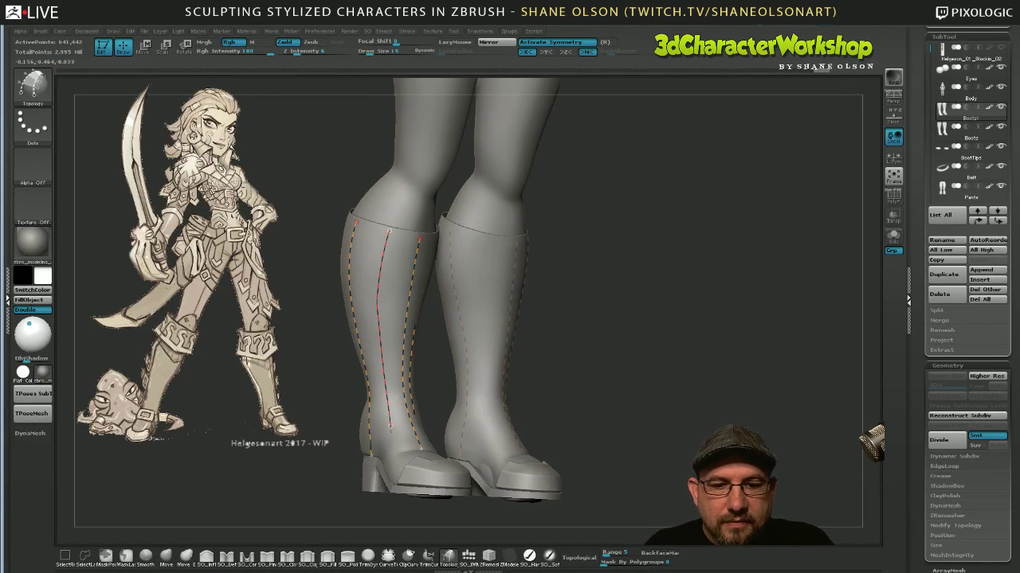
pyautogui.moveTo(393, 462); pyautogui.dragTo(394, 463)
pyautogui.moveTo(693, 443); pyautogui.dragTo(637, 442)
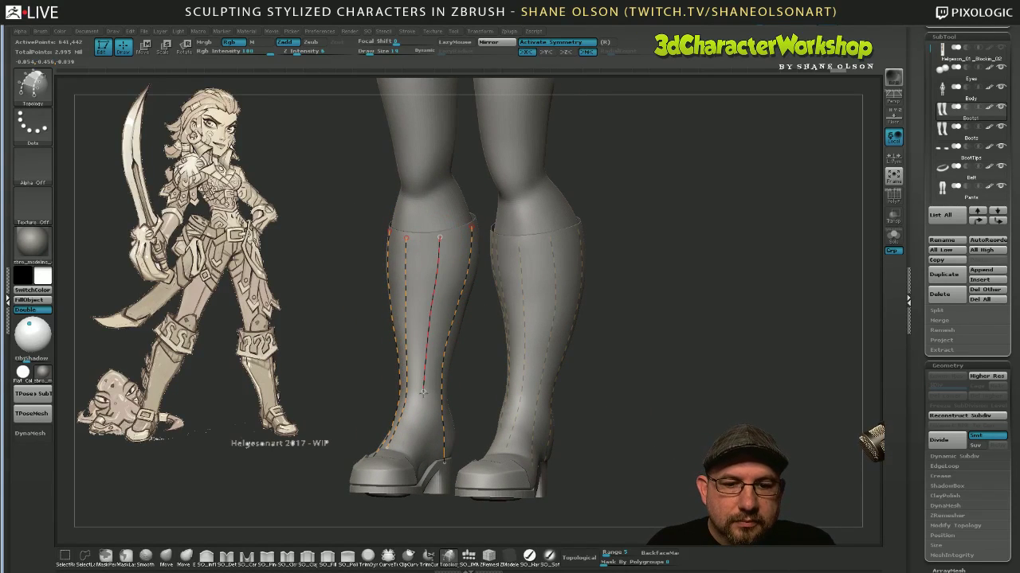
pyautogui.moveTo(423, 443); pyautogui.dragTo(423, 459)
# Draw a horizontal Topology curve just below the cuff, crossing the vertical curves from the outer side around the front to the inner side.
pyautogui.moveTo(689, 472); pyautogui.dragTo(724, 467)
pyautogui.keyDown('alt'); pyautogui.moveTo(699, 403); pyautogui.dragTo(698, 458); pyautogui.keyUp('alt')
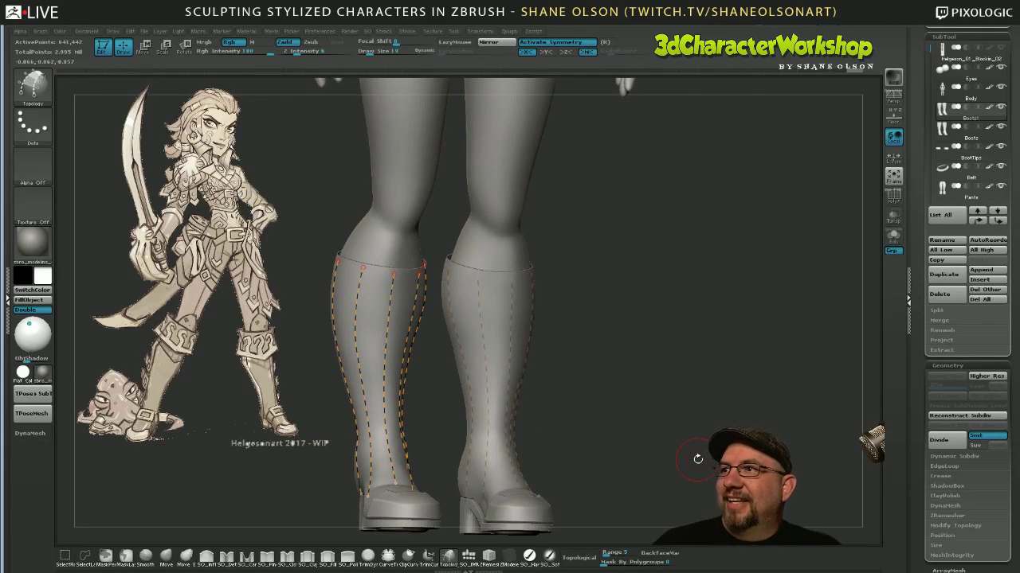
pyautogui.moveTo(648, 403); pyautogui.dragTo(669, 429)
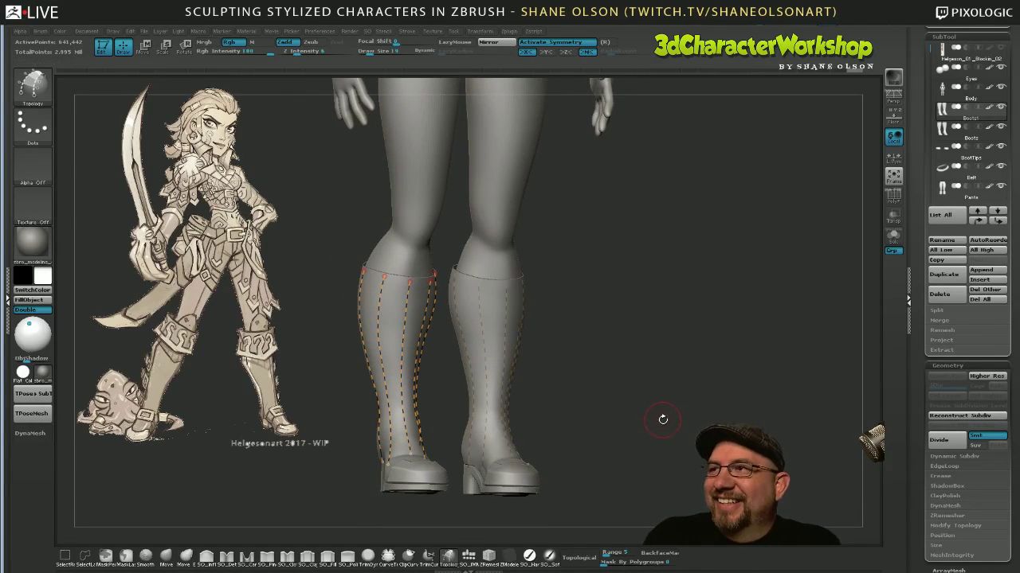
pyautogui.moveTo(667, 426)
pyautogui.mouseDown()
pyautogui.moveTo(683, 427)
pyautogui.moveTo(674, 431)
pyautogui.mouseUp()
pyautogui.keyDown('alt'); pyautogui.moveTo(674, 343); pyautogui.dragTo(660, 380); pyautogui.keyUp('alt')
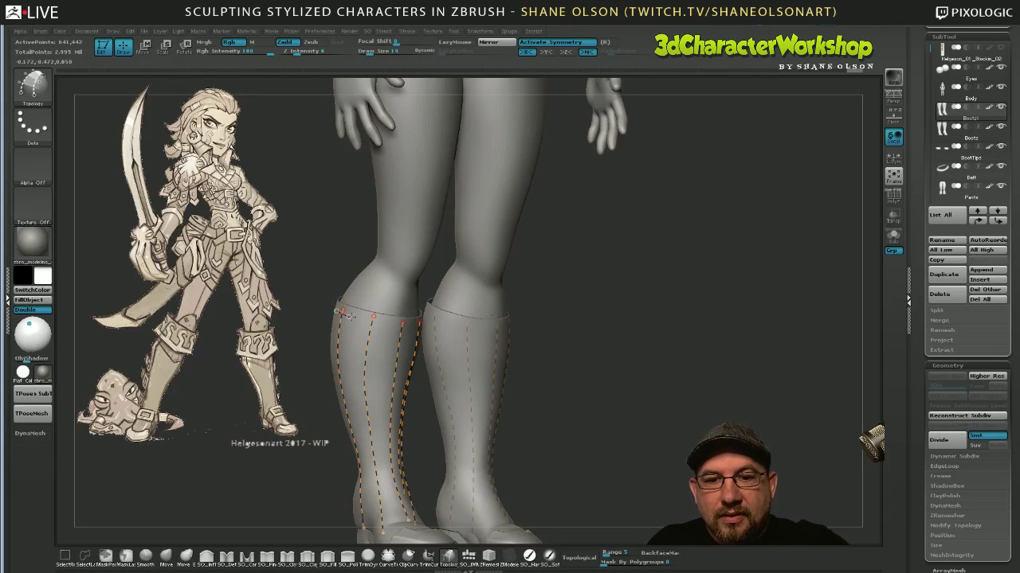
pyautogui.moveTo(380, 325); pyautogui.dragTo(385, 326)
pyautogui.moveTo(634, 389); pyautogui.dragTo(599, 386)
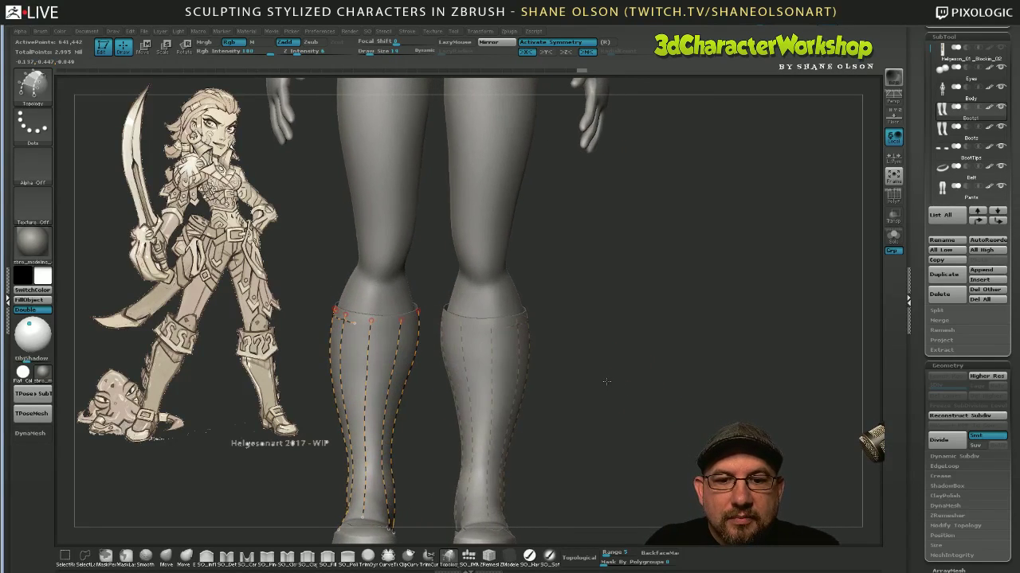
pyautogui.moveTo(359, 323); pyautogui.dragTo(406, 327)
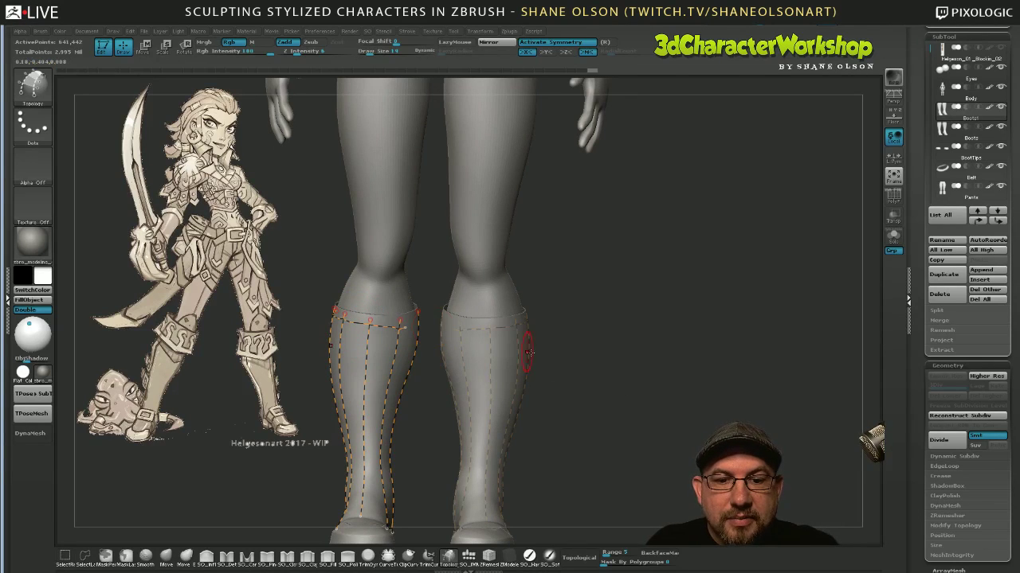
pyautogui.moveTo(637, 402); pyautogui.dragTo(586, 405)
pyautogui.moveTo(409, 327); pyautogui.dragTo(417, 324)
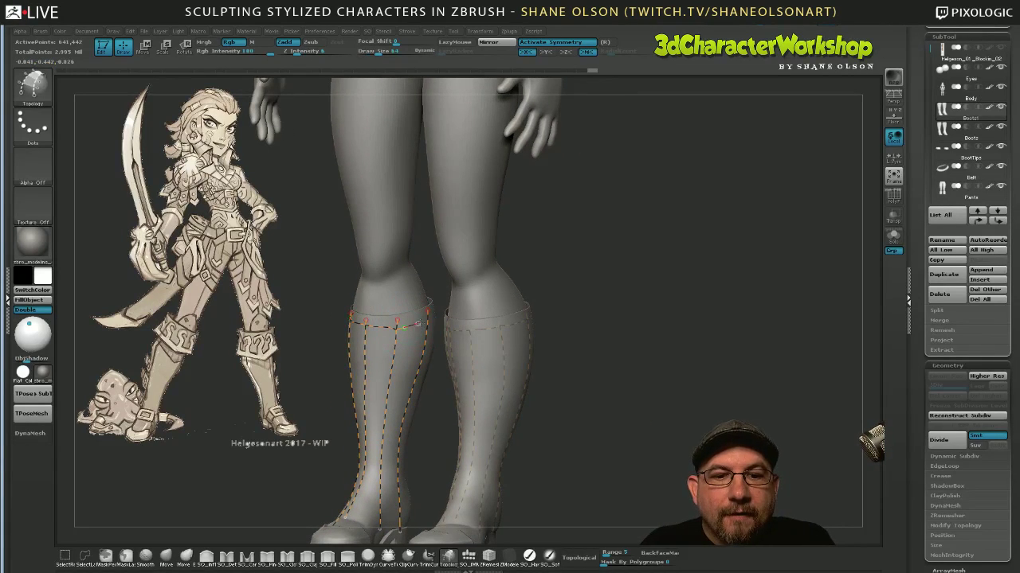
pyautogui.moveTo(656, 402); pyautogui.dragTo(637, 358)
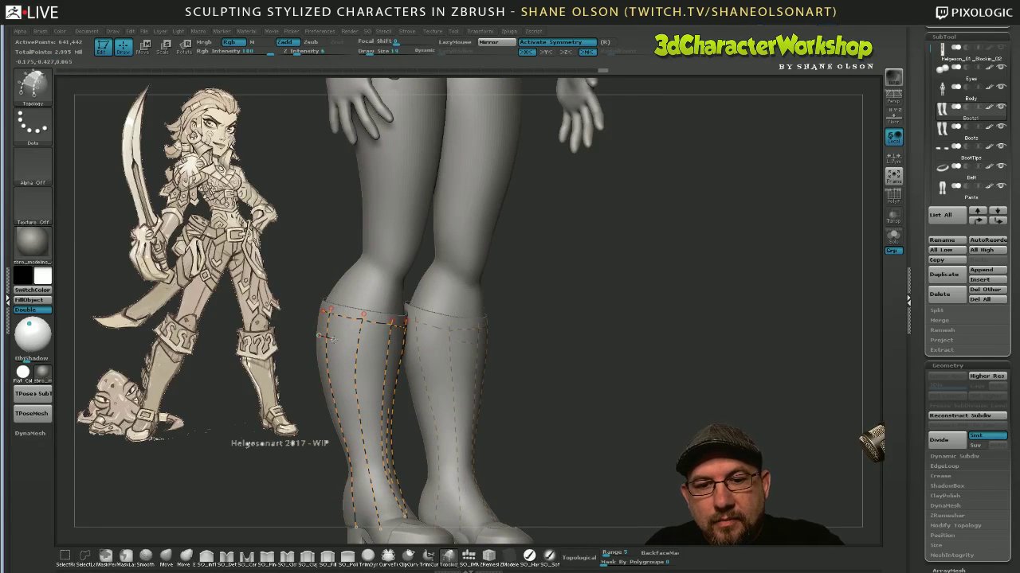
# Draw evenly spaced cross curves down the outer panel, between the outer side curve and its neighbor, to just above the ankle.
pyautogui.moveTo(374, 350); pyautogui.dragTo(375, 378)
pyautogui.moveTo(539, 411)
pyautogui.mouseDown()
pyautogui.moveTo(588, 401)
pyautogui.moveTo(583, 387)
pyautogui.mouseUp()
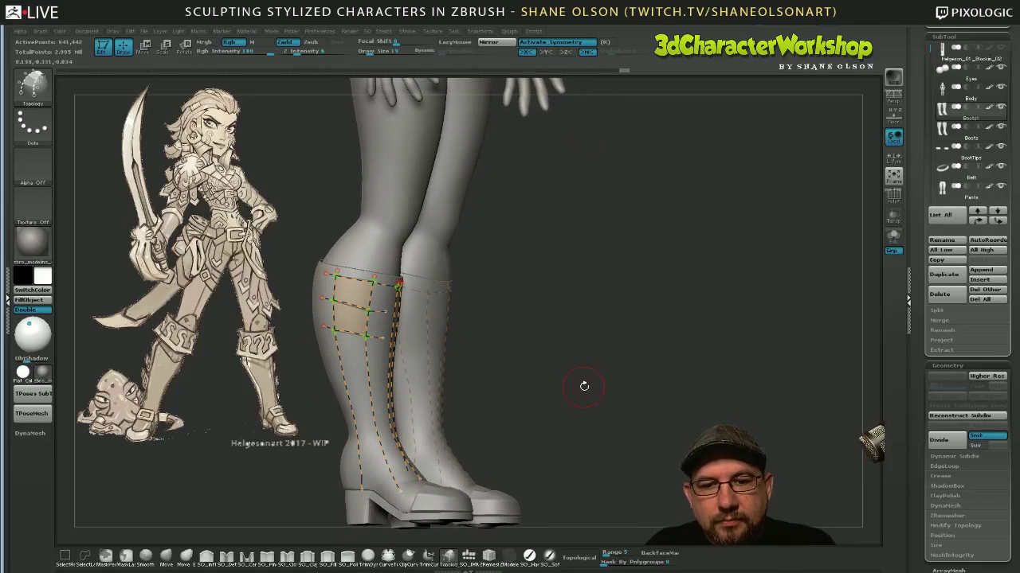
pyautogui.moveTo(358, 360); pyautogui.dragTo(380, 359)
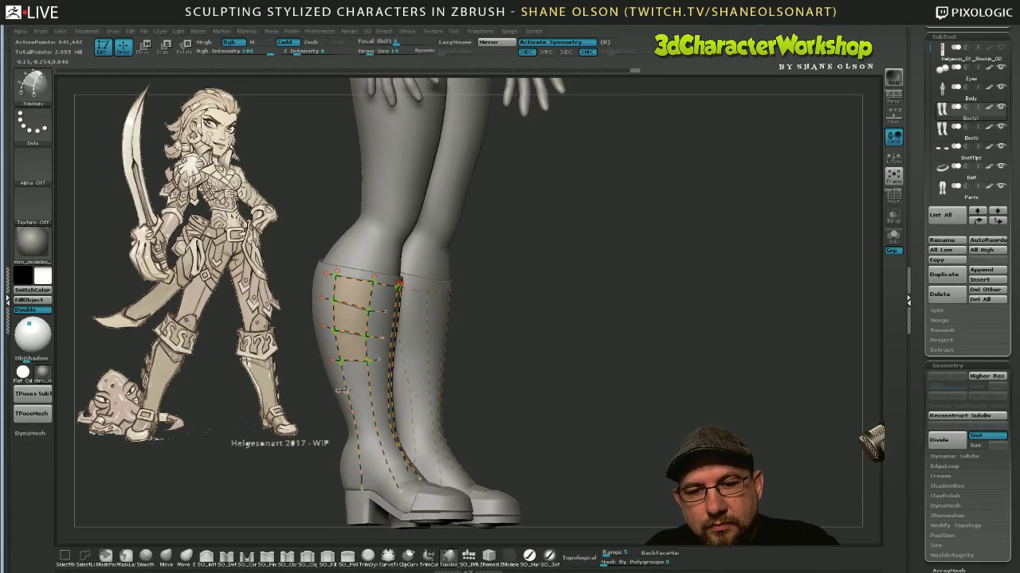
pyautogui.moveTo(341, 390)
pyautogui.mouseDown()
pyautogui.moveTo(383, 388)
pyautogui.moveTo(384, 415)
pyautogui.mouseUp()
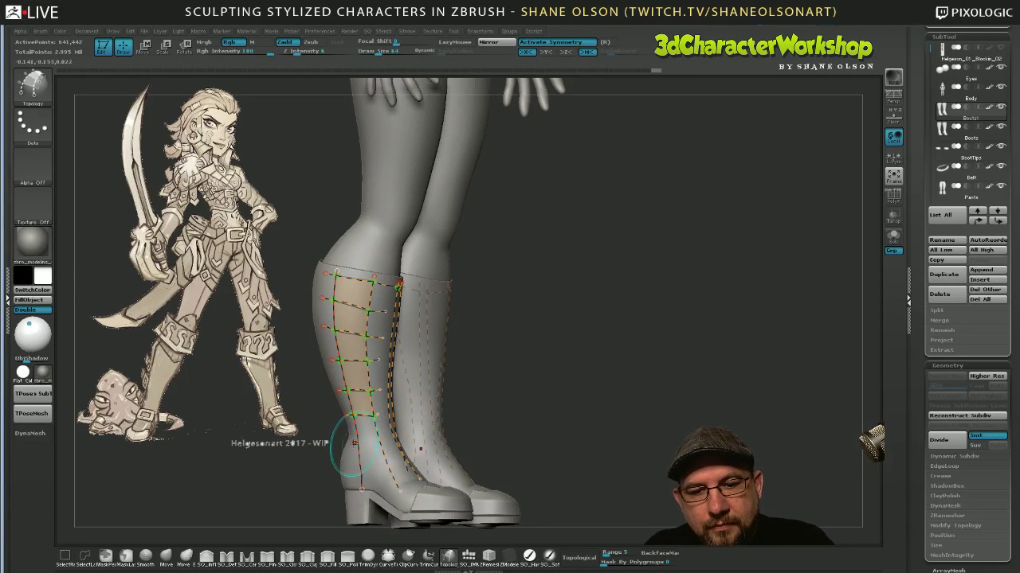
# Continue the outer panel's cross curves over the ankle, down to the edge above the heel.
pyautogui.moveTo(646, 447)
pyautogui.mouseDown()
pyautogui.moveTo(676, 424)
pyautogui.moveTo(669, 414)
pyautogui.mouseUp()
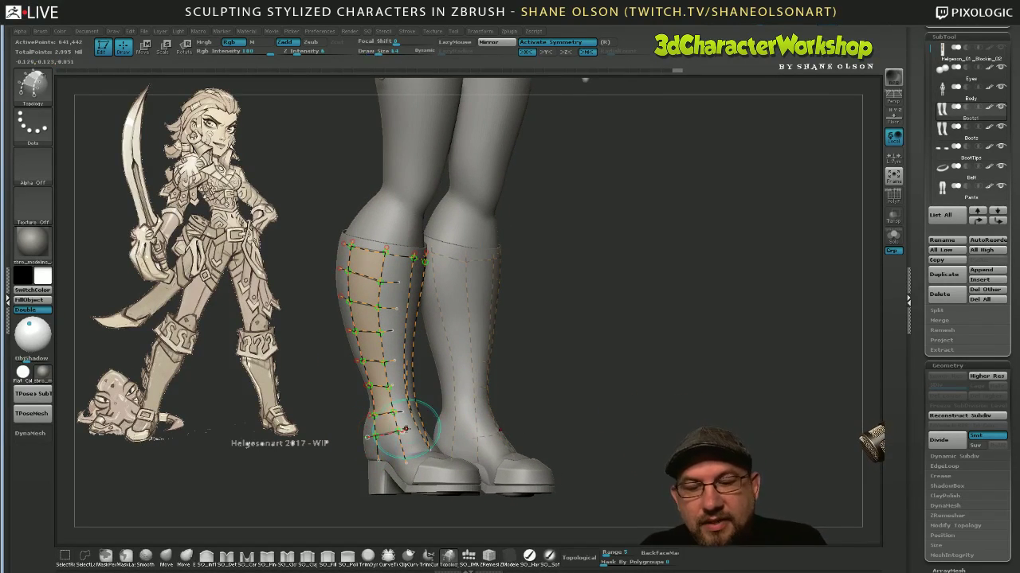
pyautogui.moveTo(601, 431); pyautogui.dragTo(552, 430)
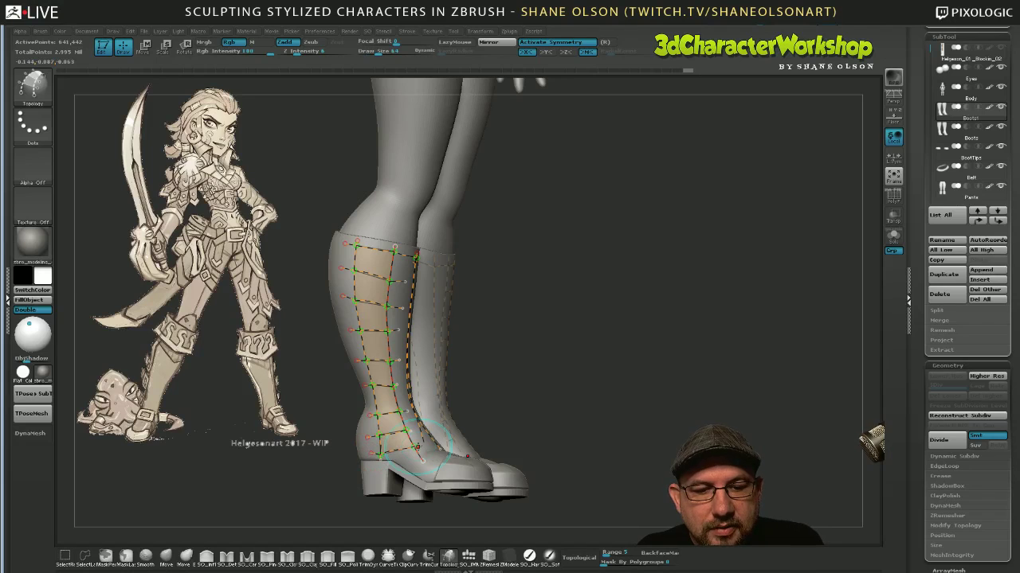
pyautogui.moveTo(664, 440)
pyautogui.mouseDown()
pyautogui.moveTo(653, 464)
pyautogui.moveTo(649, 444)
pyautogui.mouseUp()
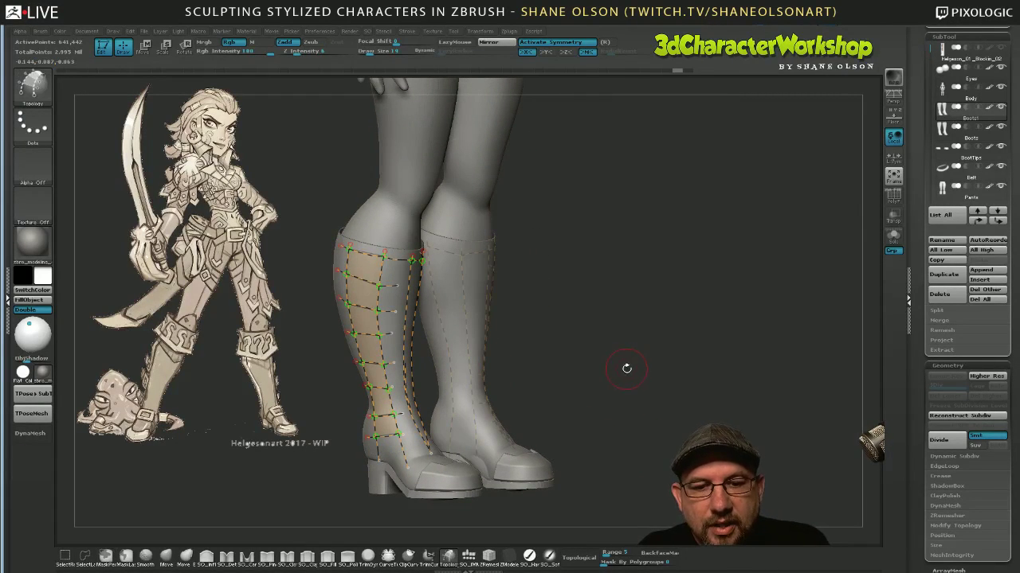
pyautogui.moveTo(626, 368); pyautogui.dragTo(612, 414)
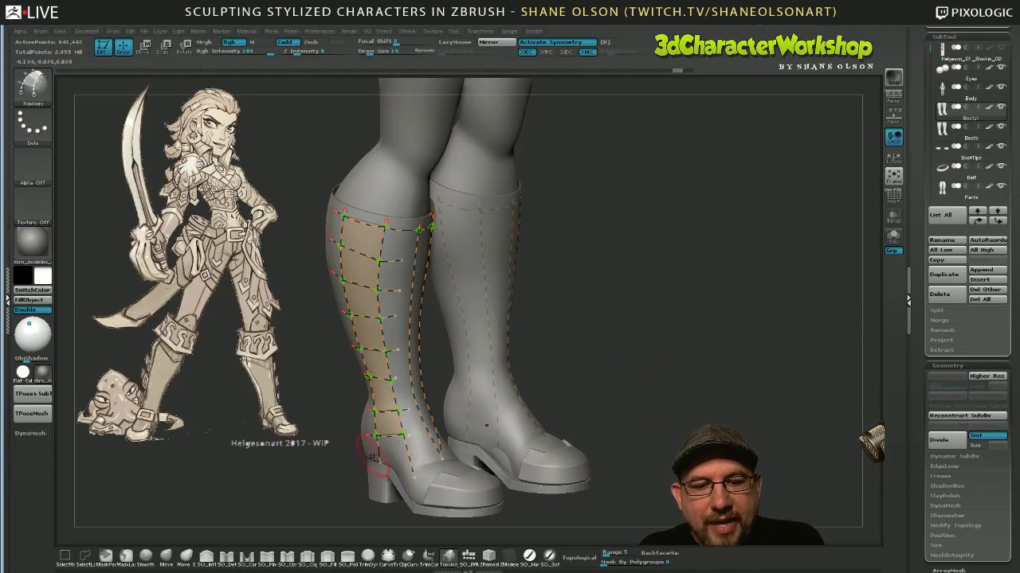
pyautogui.moveTo(419, 456); pyautogui.dragTo(424, 457)
# Extend the first two cross curves below the cuff from the outer panel across the two front panels.
pyautogui.moveTo(709, 322); pyautogui.dragTo(646, 327)
pyautogui.moveTo(697, 350)
pyautogui.mouseDown()
pyautogui.moveTo(719, 380)
pyautogui.moveTo(712, 405)
pyautogui.moveTo(696, 400)
pyautogui.mouseUp()
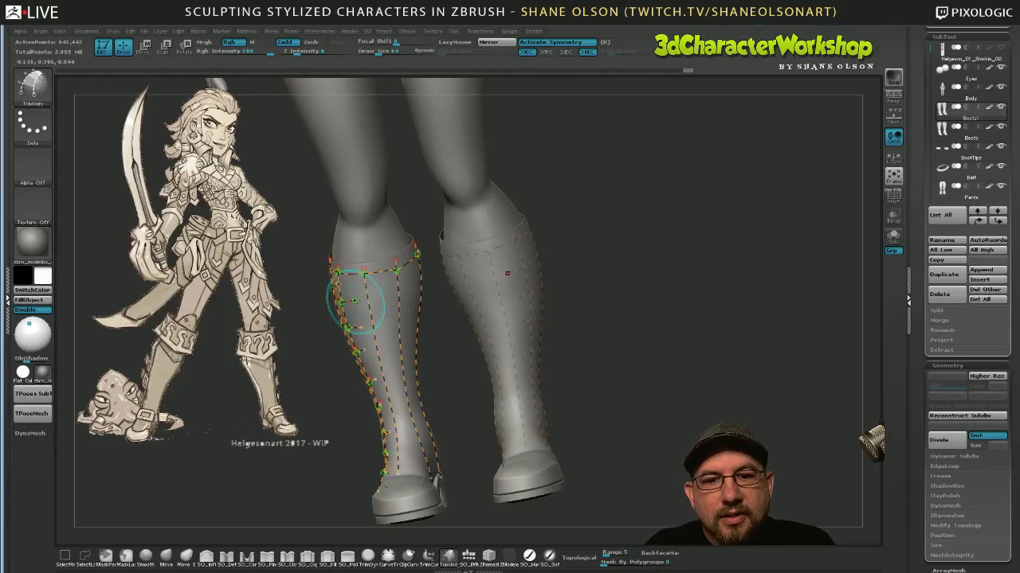
pyautogui.moveTo(354, 302); pyautogui.dragTo(416, 288)
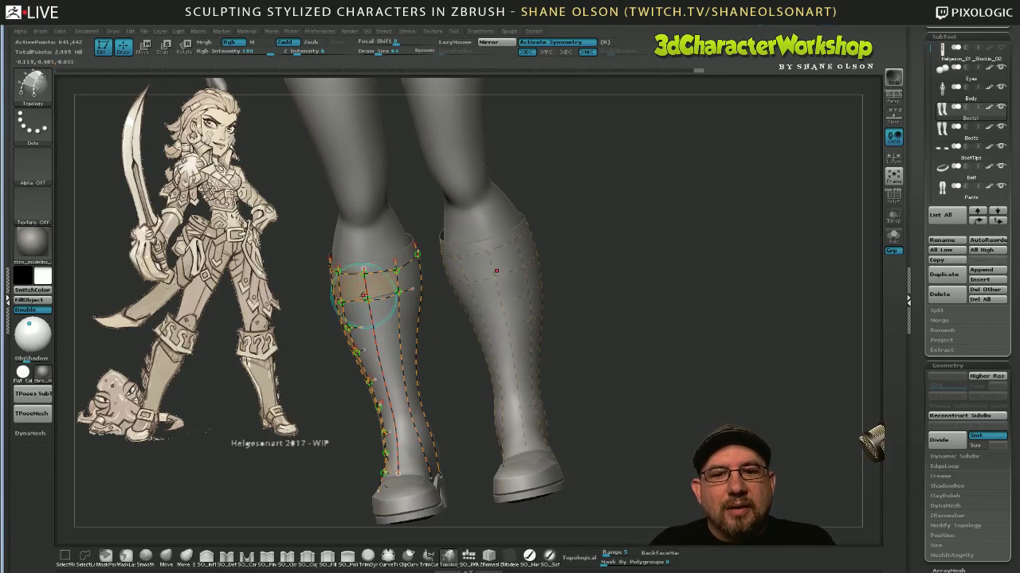
pyautogui.moveTo(573, 330); pyautogui.dragTo(567, 330)
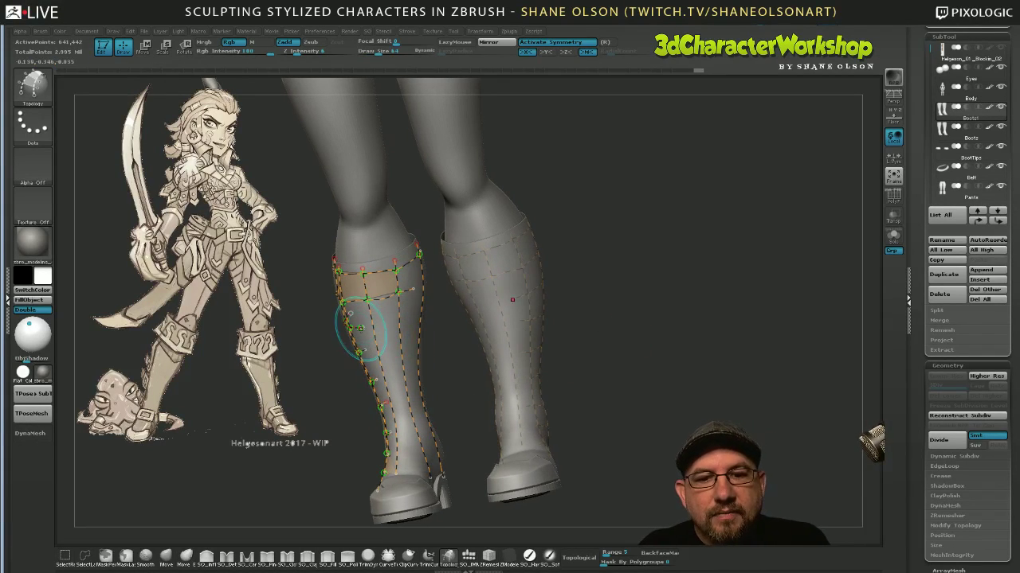
pyautogui.moveTo(360, 327); pyautogui.dragTo(403, 321)
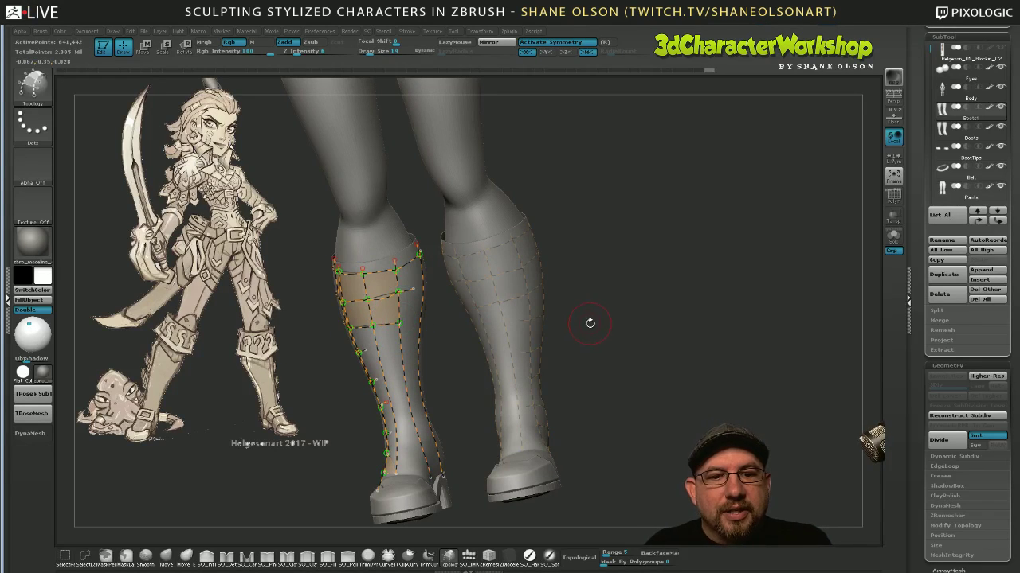
# Extend the third and fourth cross curves over the calf across the two front panels, redrawing the third one.
pyautogui.keyDown('alt'); pyautogui.moveTo(590, 324); pyautogui.dragTo(569, 448); pyautogui.keyUp('alt')
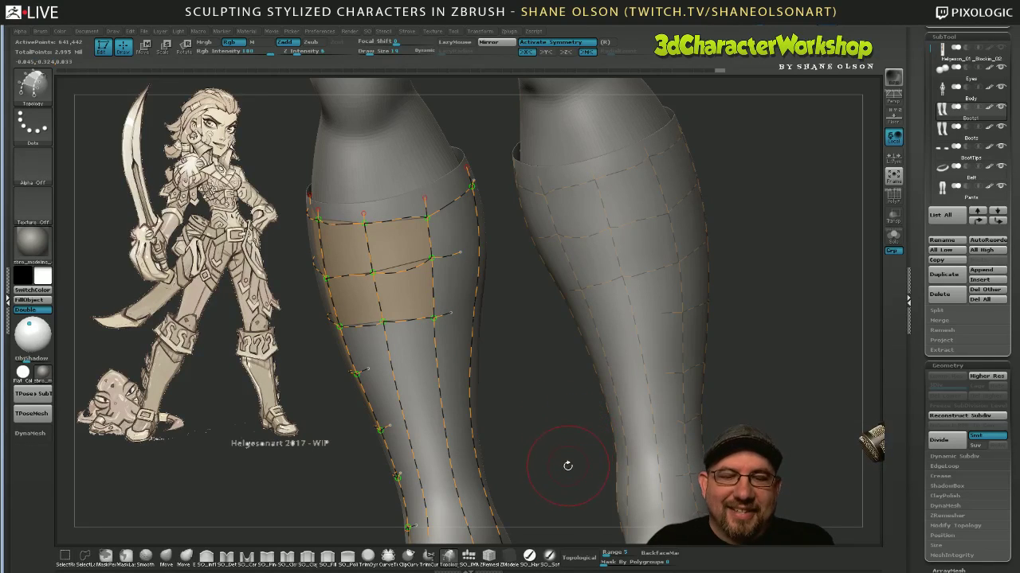
pyautogui.moveTo(568, 466); pyautogui.dragTo(575, 453)
pyautogui.moveTo(367, 371); pyautogui.dragTo(446, 358)
pyautogui.hotkey('ctrl', 'z')
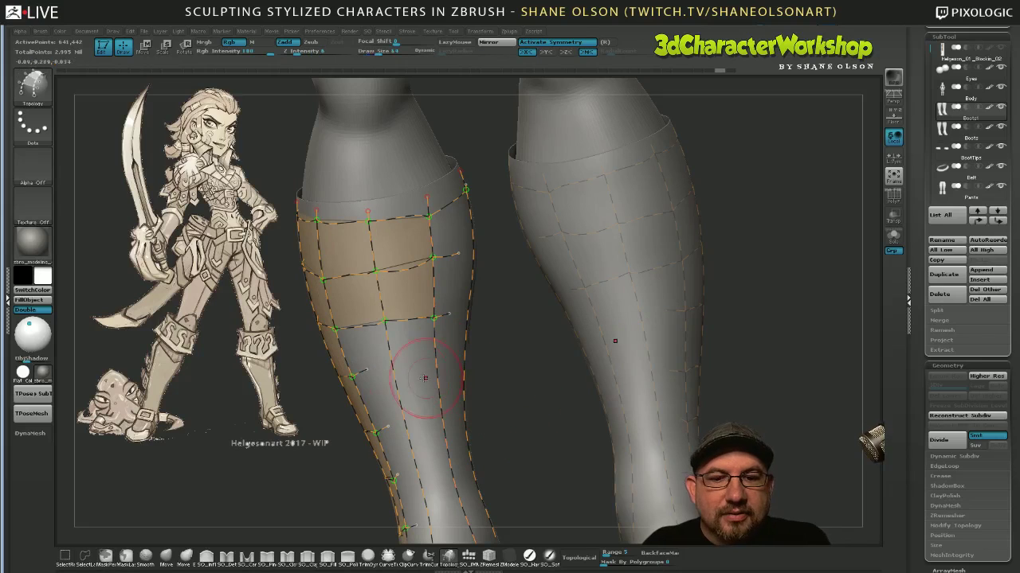
pyautogui.moveTo(345, 378); pyautogui.dragTo(456, 357)
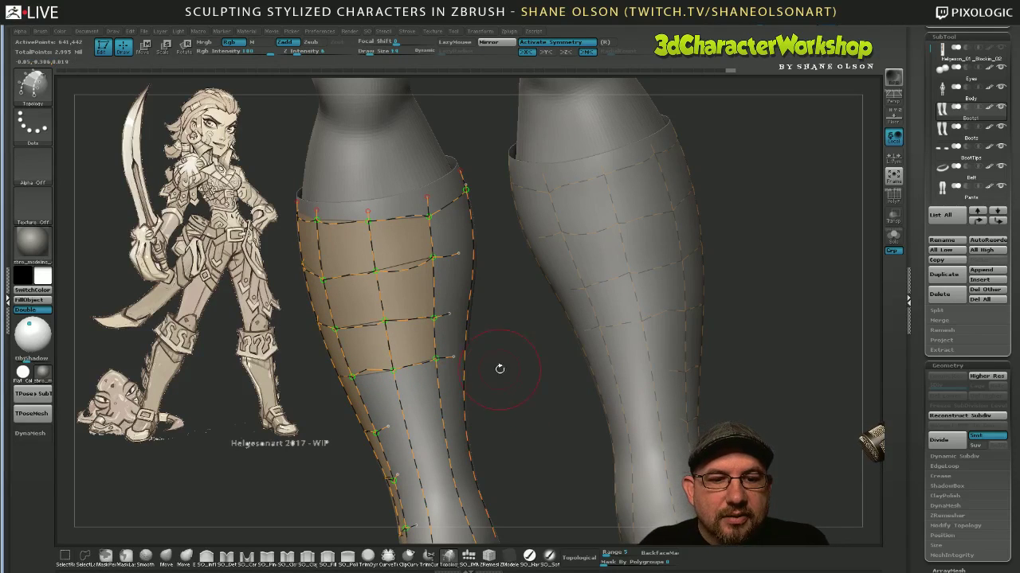
pyautogui.click(540, 379)
pyautogui.hotkey('ctrl', 'z')
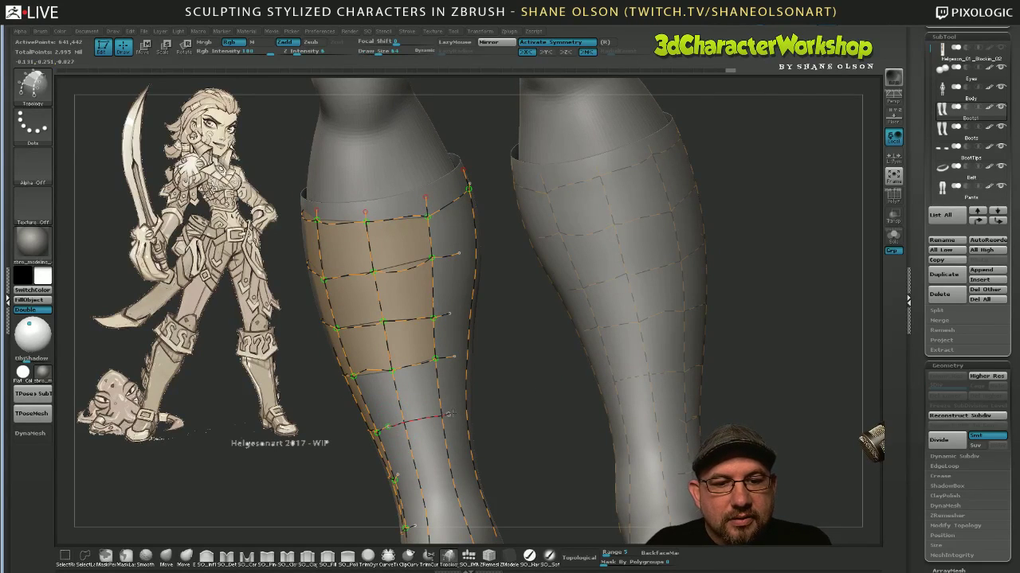
pyautogui.moveTo(450, 413); pyautogui.dragTo(456, 414)
pyautogui.keyDown('alt'); pyautogui.moveTo(558, 459); pyautogui.dragTo(540, 367); pyautogui.keyUp('alt')
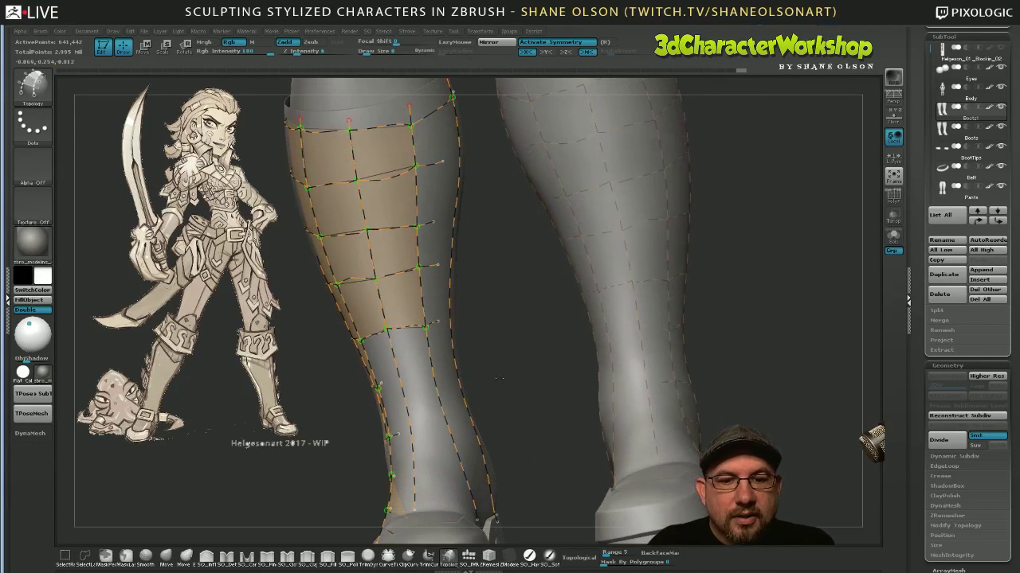
# Extend the sixth cross curve below the calf across the two front panels, undoing and redrawing it once.
pyautogui.moveTo(440, 372); pyautogui.dragTo(441, 372)
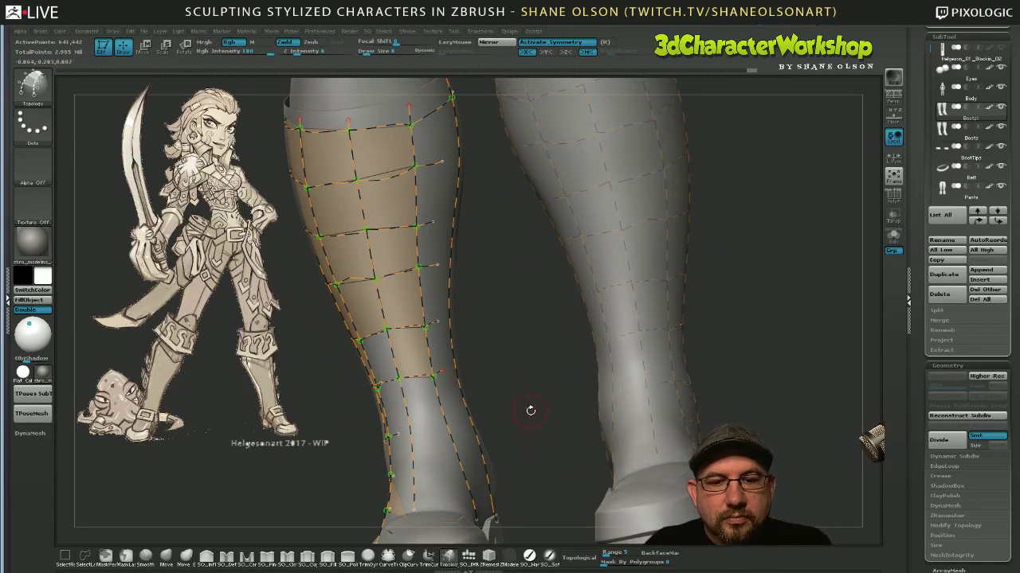
pyautogui.moveTo(527, 438); pyautogui.dragTo(544, 432)
pyautogui.hotkey('ctrl', 'z')
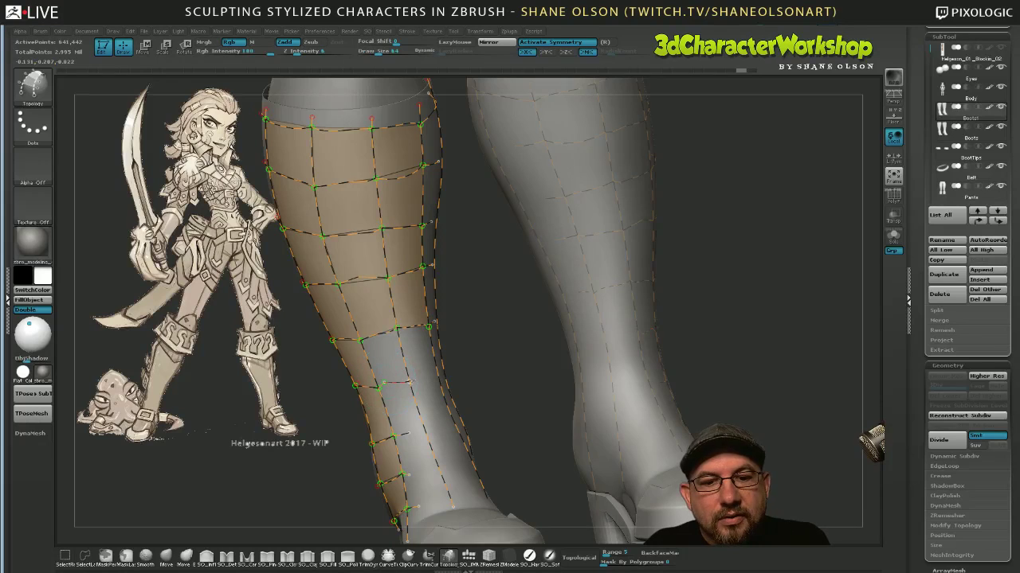
pyautogui.moveTo(427, 378); pyautogui.dragTo(428, 378)
pyautogui.moveTo(525, 412); pyautogui.dragTo(478, 421)
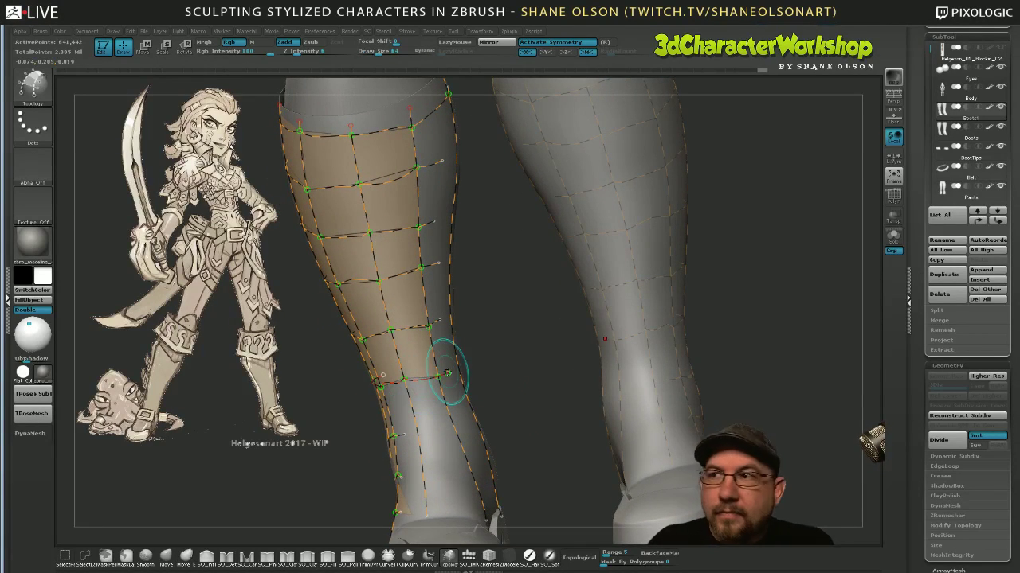
# Continue the cross curves over the ankle across the two front panels, down to the last one above the foot.
pyautogui.moveTo(524, 396); pyautogui.dragTo(470, 396)
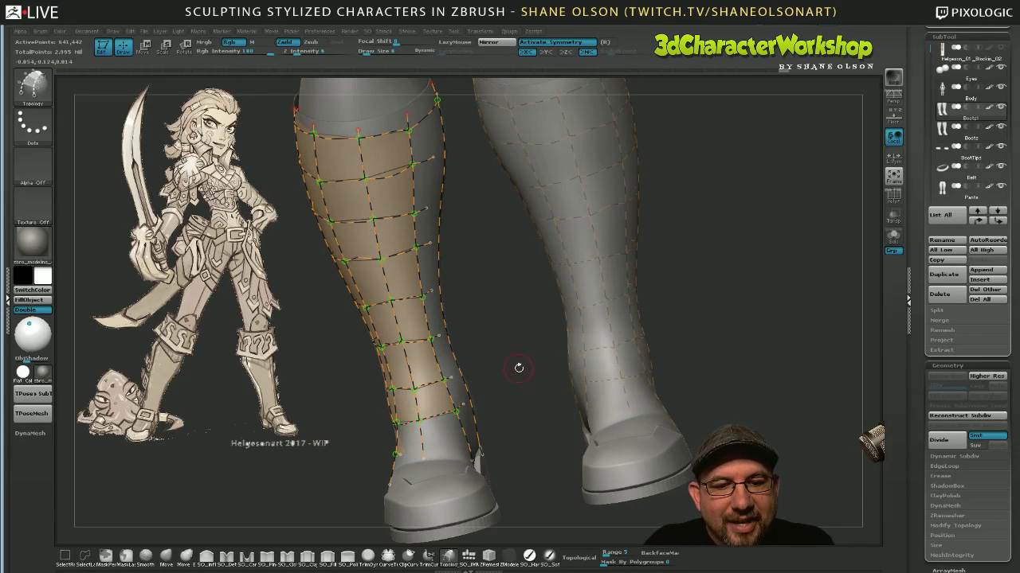
pyautogui.moveTo(518, 364); pyautogui.dragTo(691, 418)
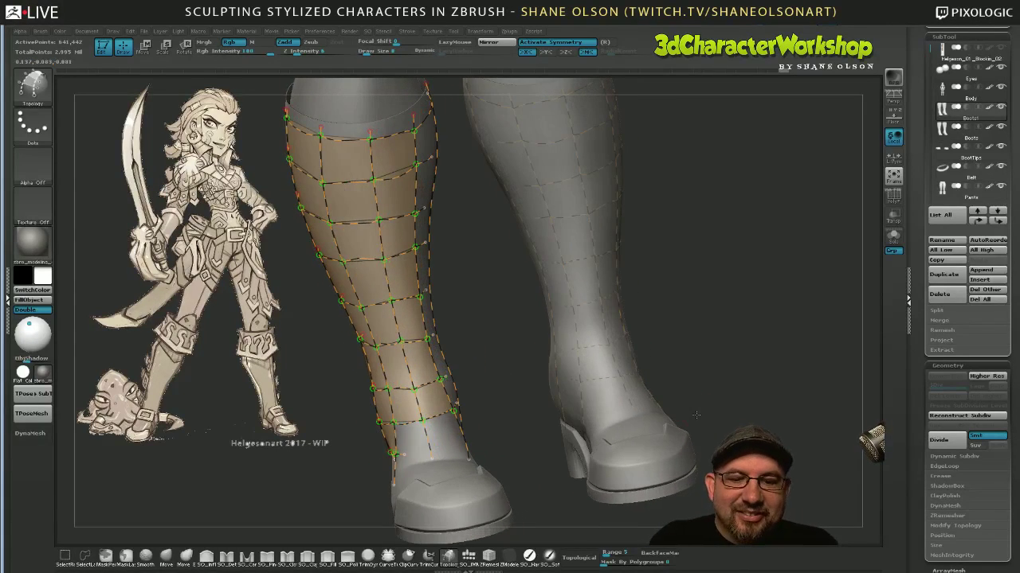
pyautogui.moveTo(400, 456); pyautogui.dragTo(448, 445)
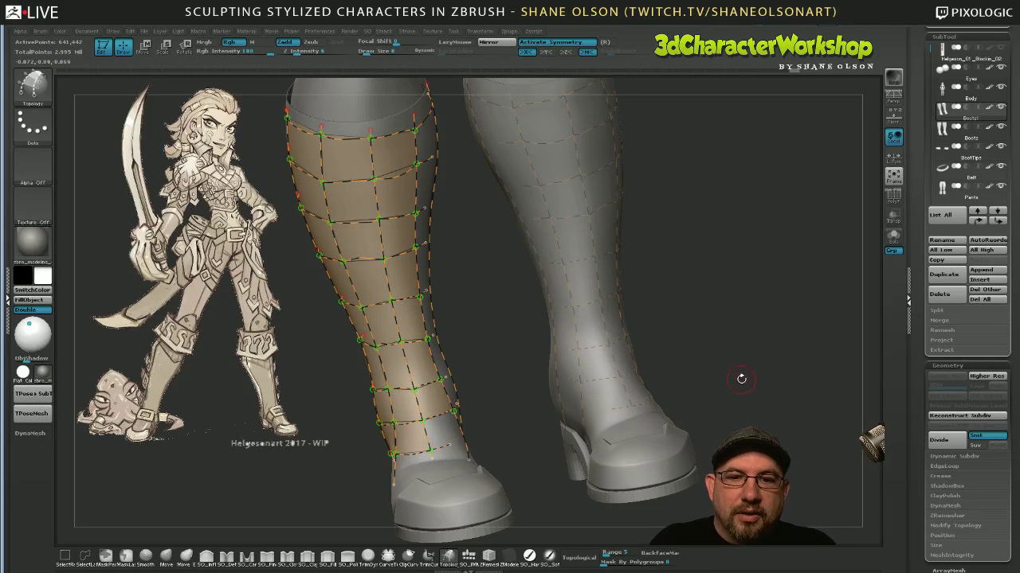
# Extend the second through fifth cross curves below the cuff across the boot's inner panel to the inner side curve.
pyautogui.moveTo(740, 377)
pyautogui.mouseDown()
pyautogui.moveTo(736, 407)
pyautogui.moveTo(749, 350)
pyautogui.moveTo(730, 372)
pyautogui.mouseUp()
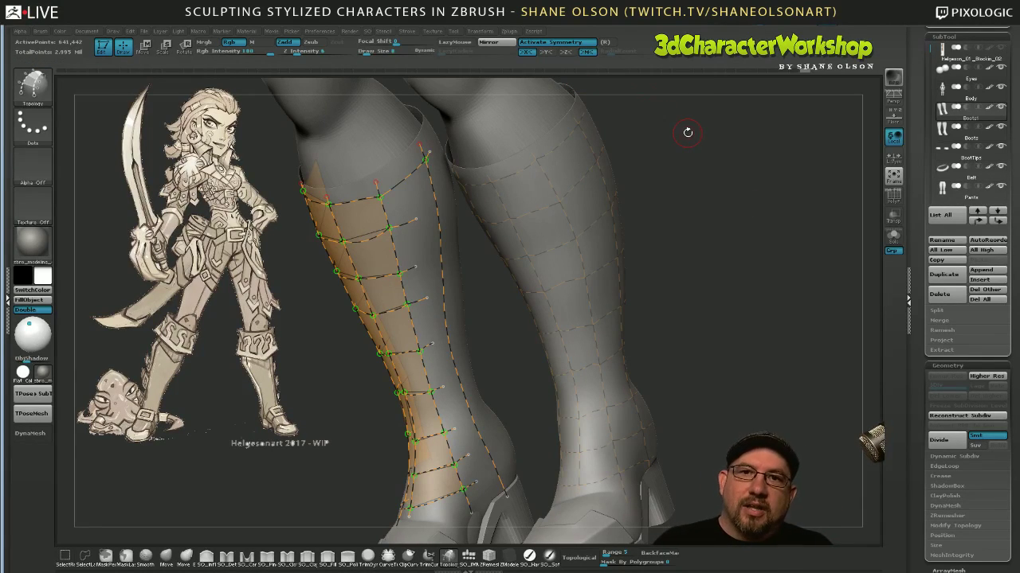
pyautogui.moveTo(710, 356); pyautogui.dragTo(626, 284)
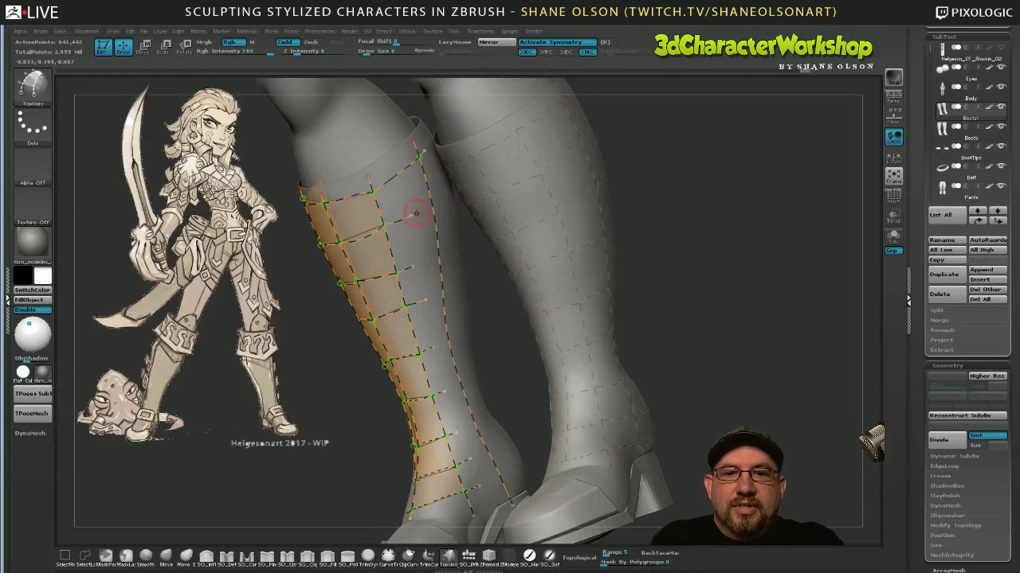
pyautogui.click(435, 195)
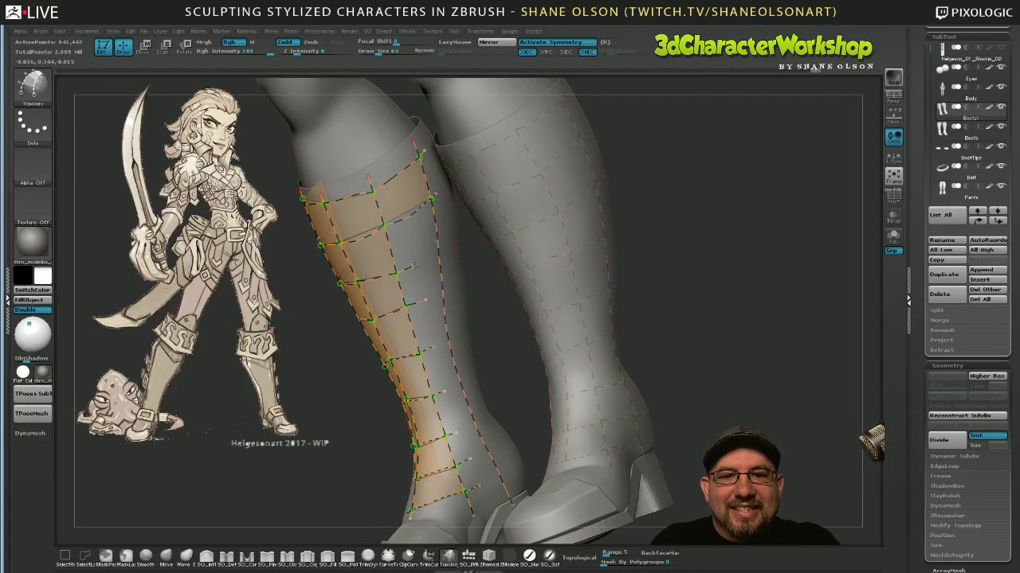
pyautogui.click(439, 248)
pyautogui.click(444, 290)
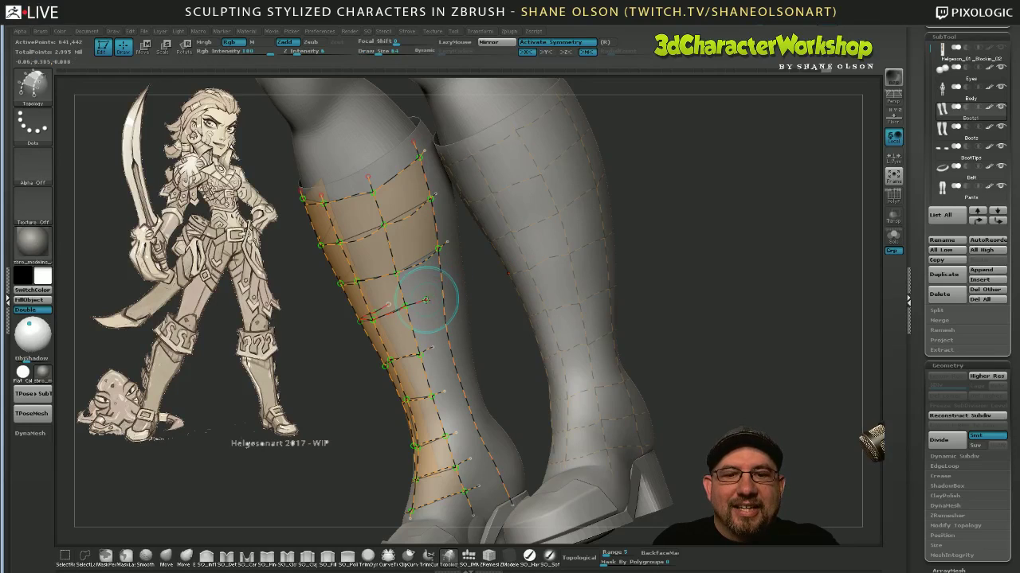
pyautogui.moveTo(692, 324); pyautogui.dragTo(462, 330)
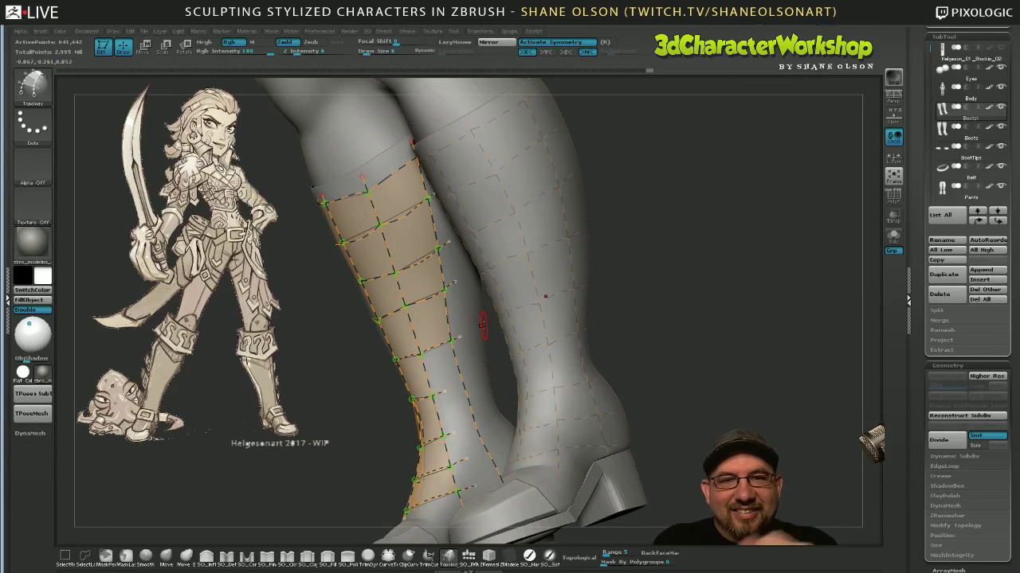
# Extend the remaining cross curves from the lower calf over the ankle to the inner side curve.
pyautogui.moveTo(437, 394); pyautogui.dragTo(471, 378)
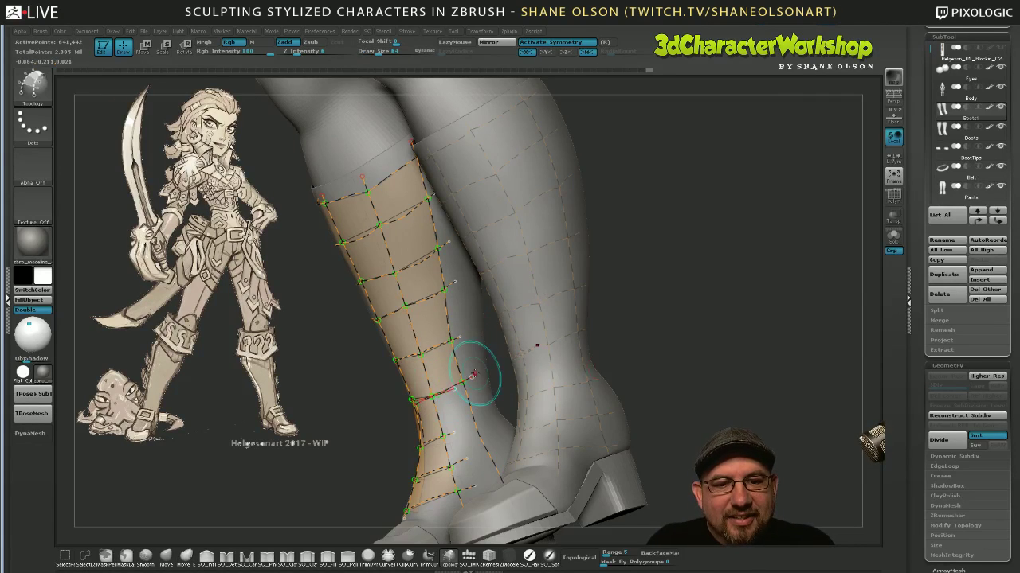
pyautogui.moveTo(670, 388); pyautogui.dragTo(649, 390)
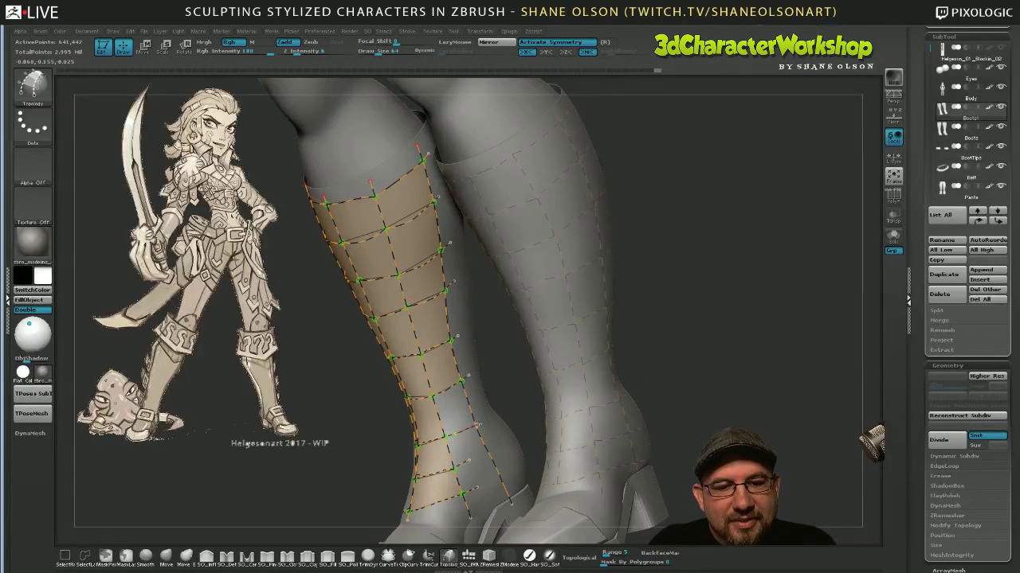
pyautogui.moveTo(468, 461); pyautogui.dragTo(495, 448)
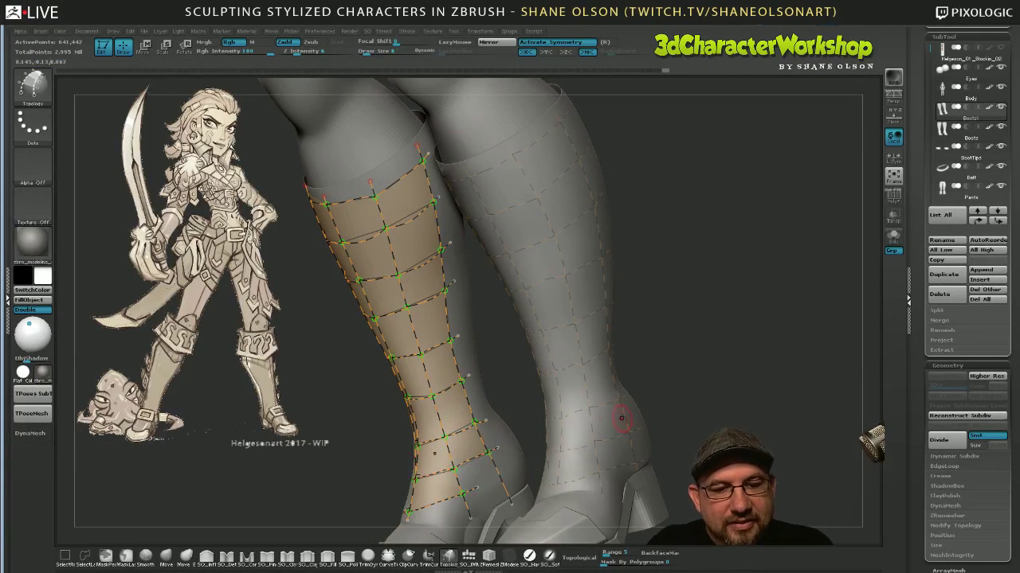
pyautogui.moveTo(689, 403); pyautogui.dragTo(698, 430)
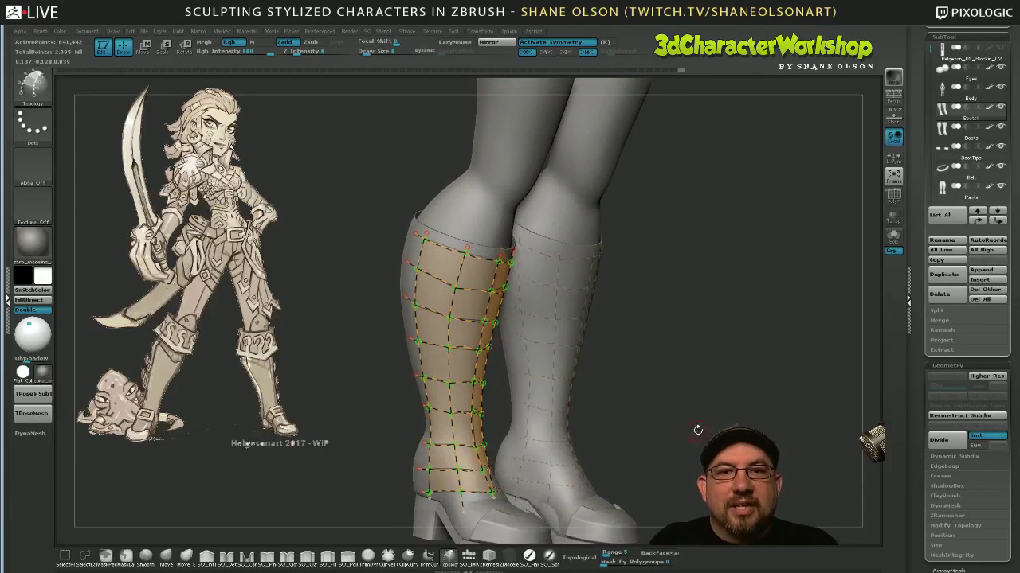
# Close the bottom of the curve grid with a Topology curve running around the ankle just above the foot, from outer to inner side.
pyautogui.moveTo(661, 357)
pyautogui.mouseDown()
pyautogui.moveTo(690, 380)
pyautogui.moveTo(702, 377)
pyautogui.mouseUp()
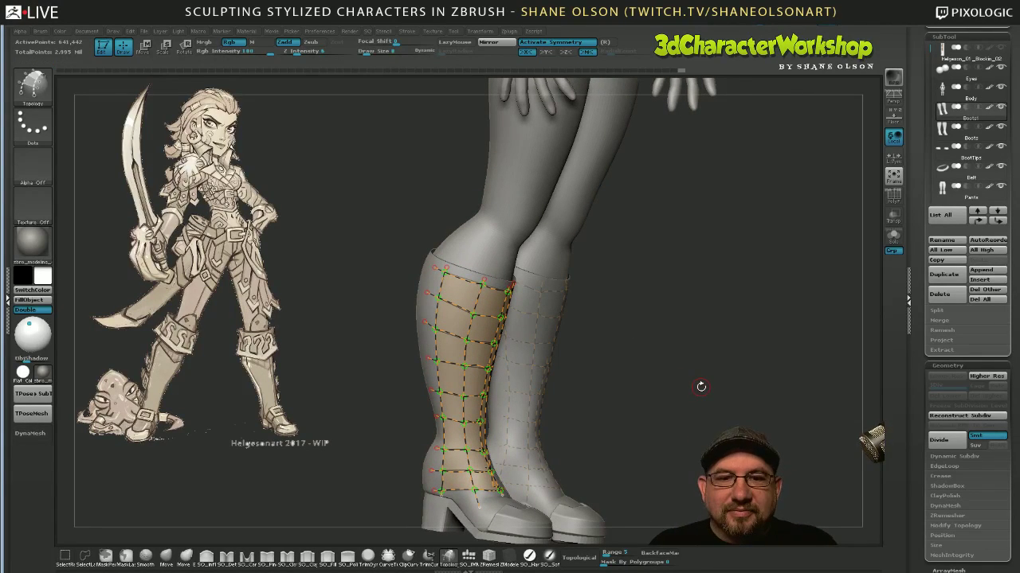
pyautogui.moveTo(675, 326)
pyautogui.mouseDown()
pyautogui.moveTo(678, 314)
pyautogui.moveTo(656, 324)
pyautogui.mouseUp()
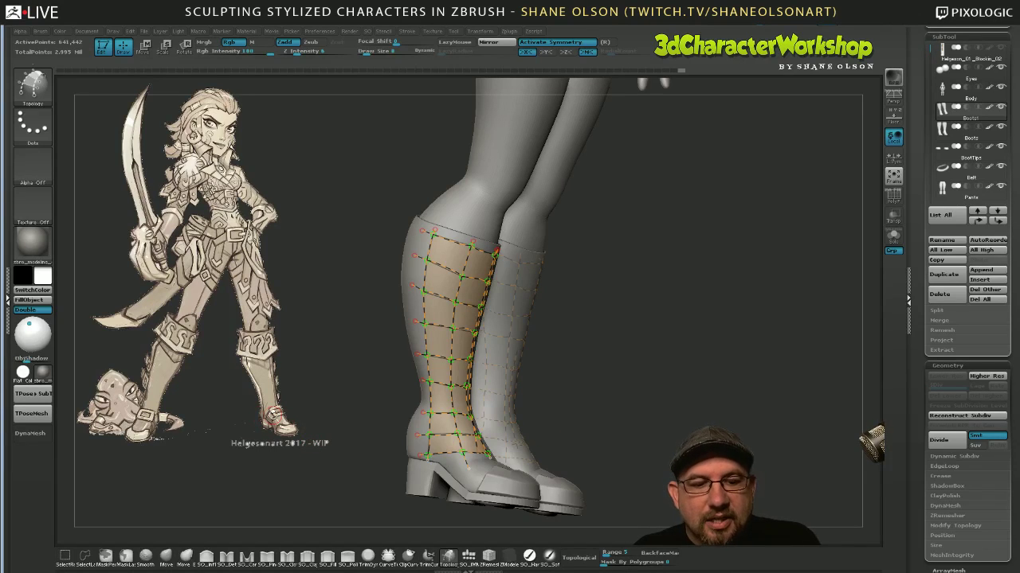
pyautogui.moveTo(640, 462); pyautogui.dragTo(610, 427)
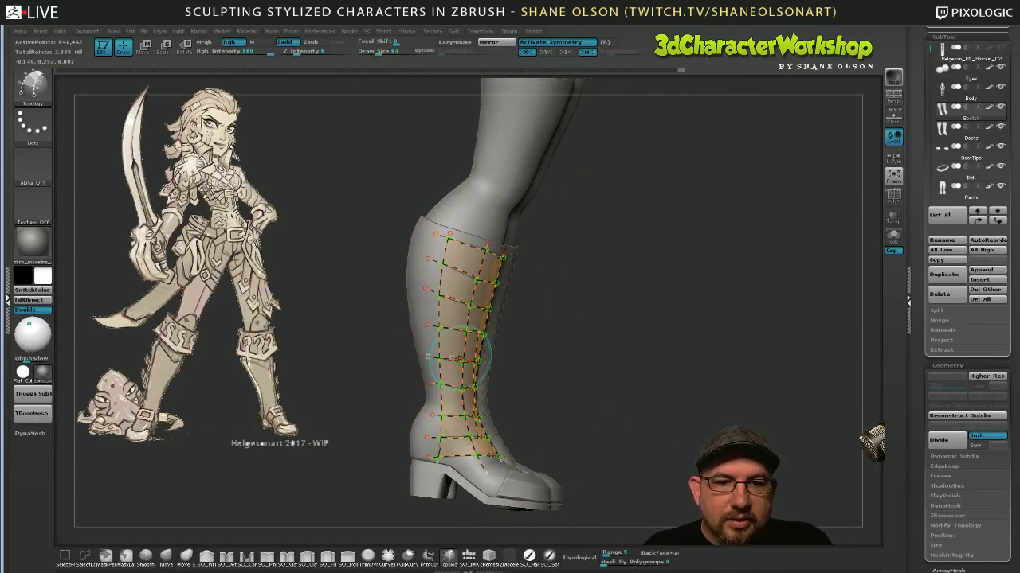
pyautogui.moveTo(603, 391)
pyautogui.mouseDown()
pyautogui.moveTo(593, 422)
pyautogui.moveTo(619, 401)
pyautogui.moveTo(608, 353)
pyautogui.moveTo(582, 387)
pyautogui.moveTo(591, 403)
pyautogui.mouseUp()
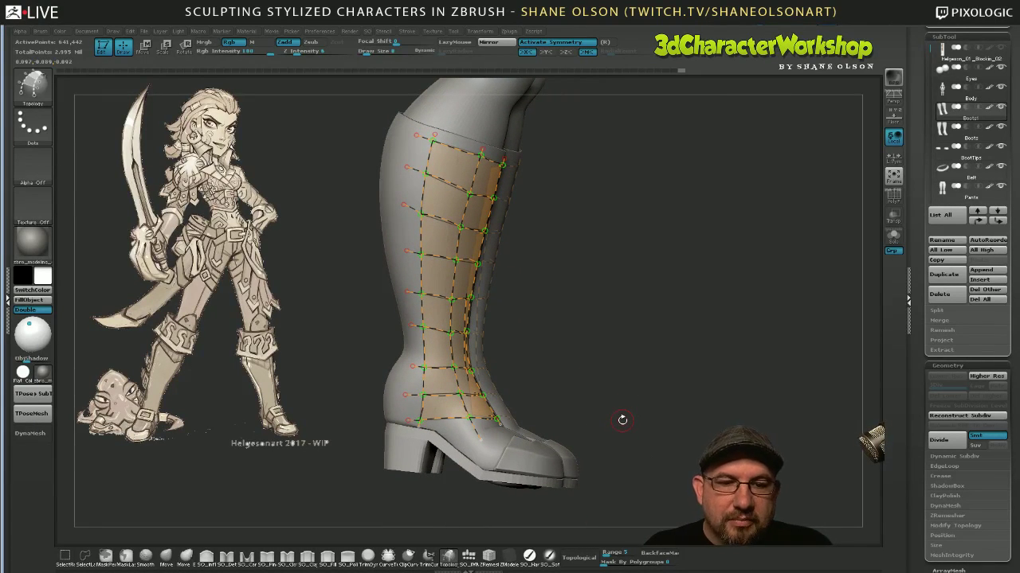
pyautogui.moveTo(675, 422); pyautogui.dragTo(666, 421)
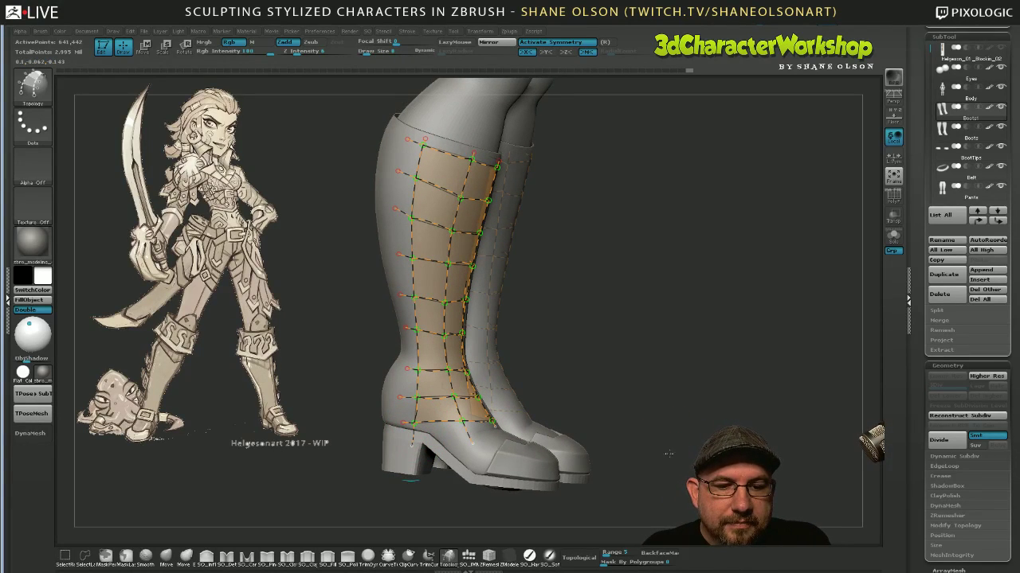
pyautogui.moveTo(669, 454)
pyautogui.mouseDown()
pyautogui.moveTo(642, 454)
pyautogui.moveTo(664, 453)
pyautogui.mouseUp()
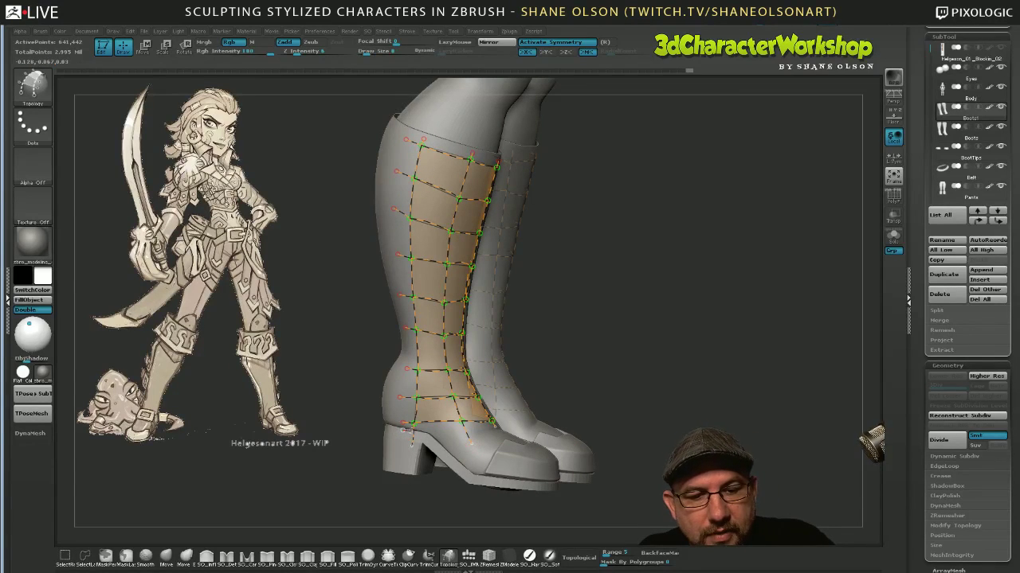
pyautogui.moveTo(470, 434); pyautogui.dragTo(489, 436)
pyautogui.moveTo(596, 411); pyautogui.dragTo(530, 437)
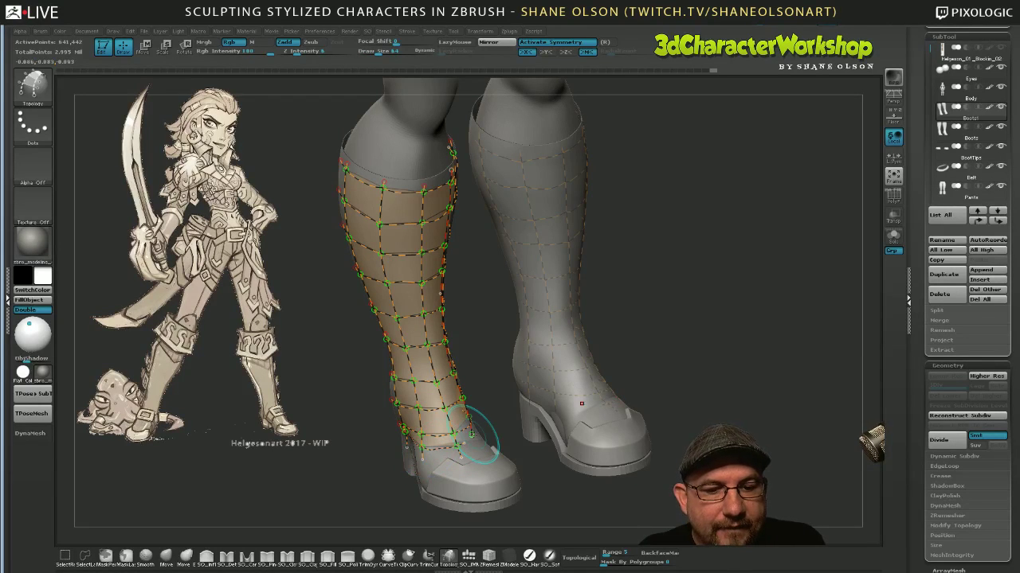
pyautogui.moveTo(715, 415); pyautogui.dragTo(598, 425)
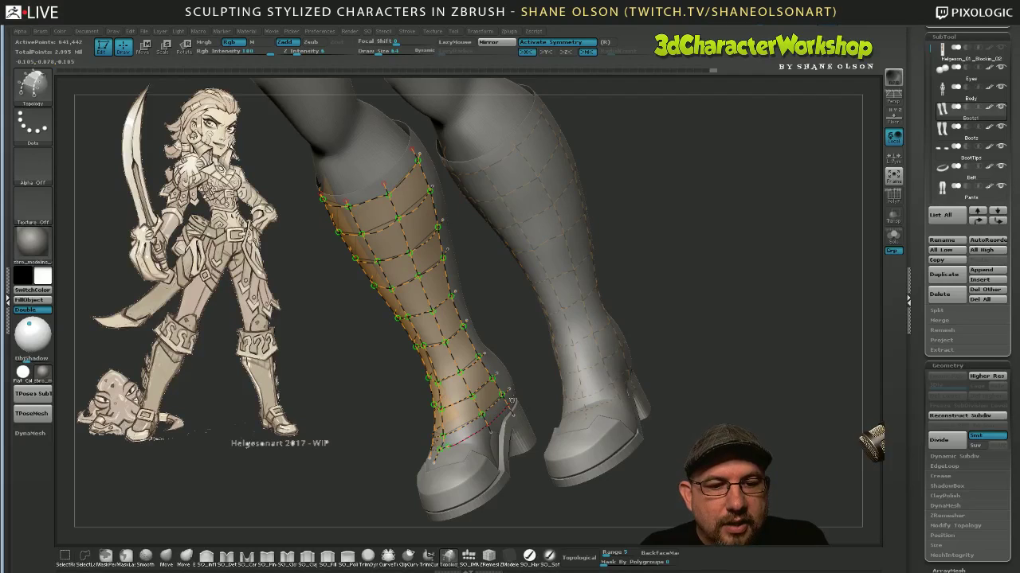
pyautogui.moveTo(750, 419); pyautogui.dragTo(796, 401)
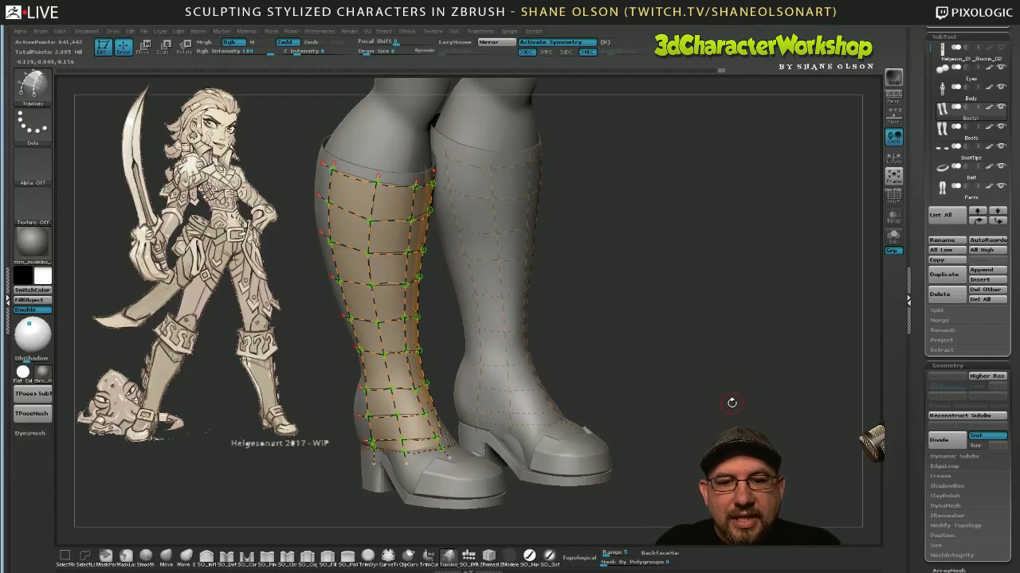
# Trim the loose curve ends sticking out past the grid's bottom edge, top edge and both sides.
pyautogui.moveTo(732, 402); pyautogui.dragTo(727, 434)
pyautogui.moveTo(710, 357); pyautogui.dragTo(682, 342)
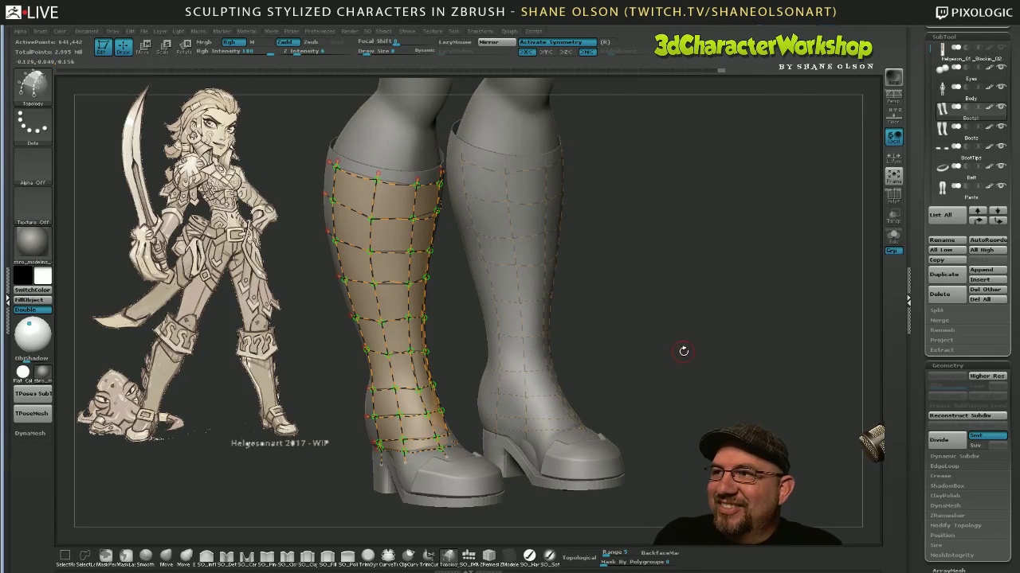
pyautogui.moveTo(684, 351); pyautogui.dragTo(694, 334)
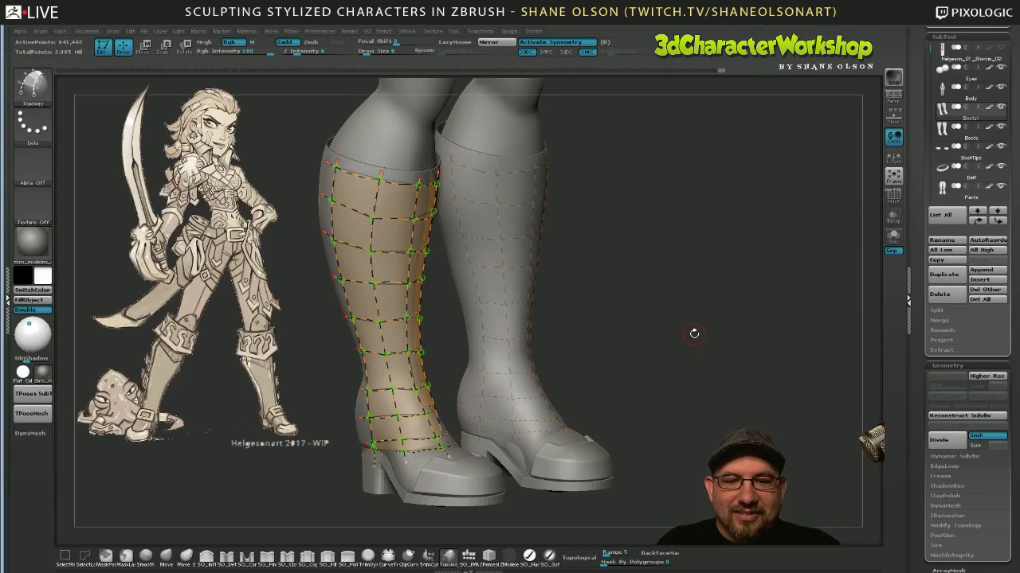
pyautogui.moveTo(716, 395); pyautogui.dragTo(698, 379)
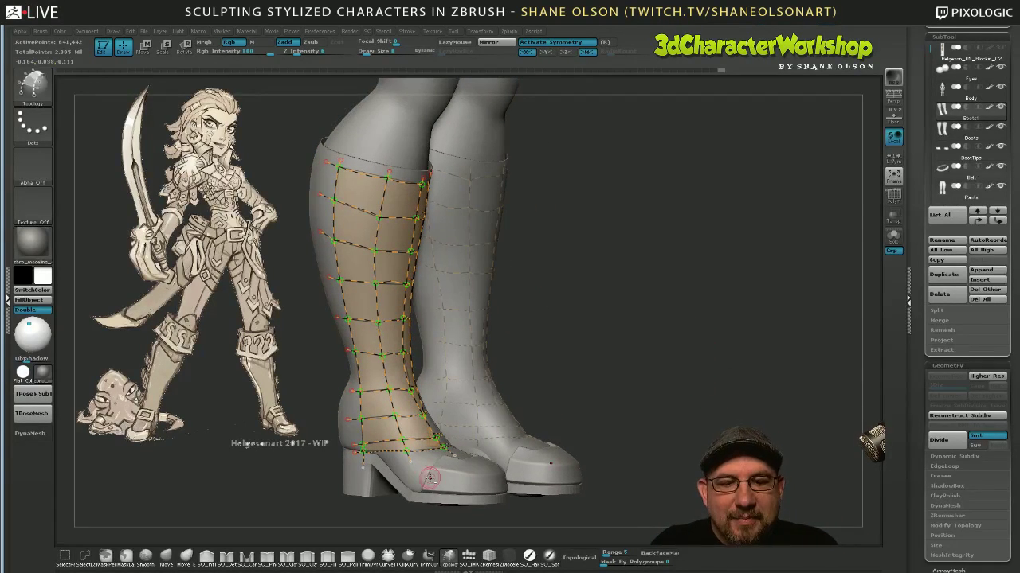
pyautogui.moveTo(629, 444); pyautogui.dragTo(599, 412)
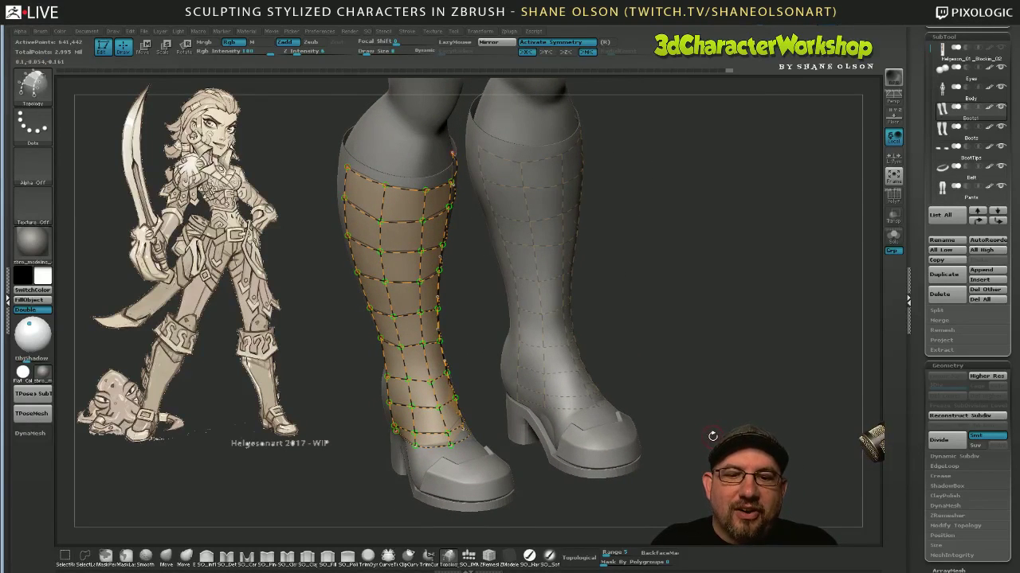
pyautogui.moveTo(716, 433); pyautogui.dragTo(674, 384)
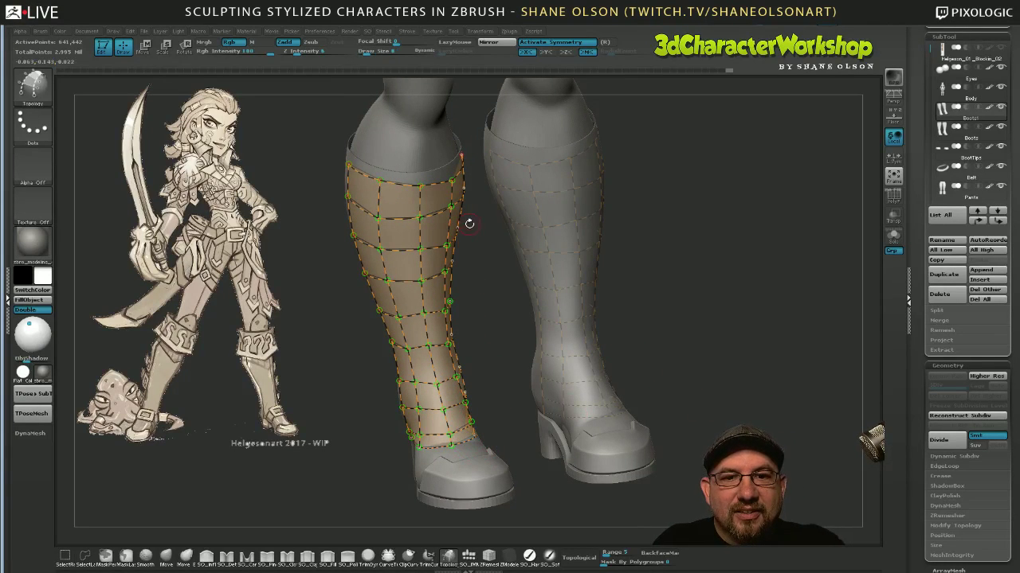
pyautogui.moveTo(766, 398); pyautogui.dragTo(763, 396)
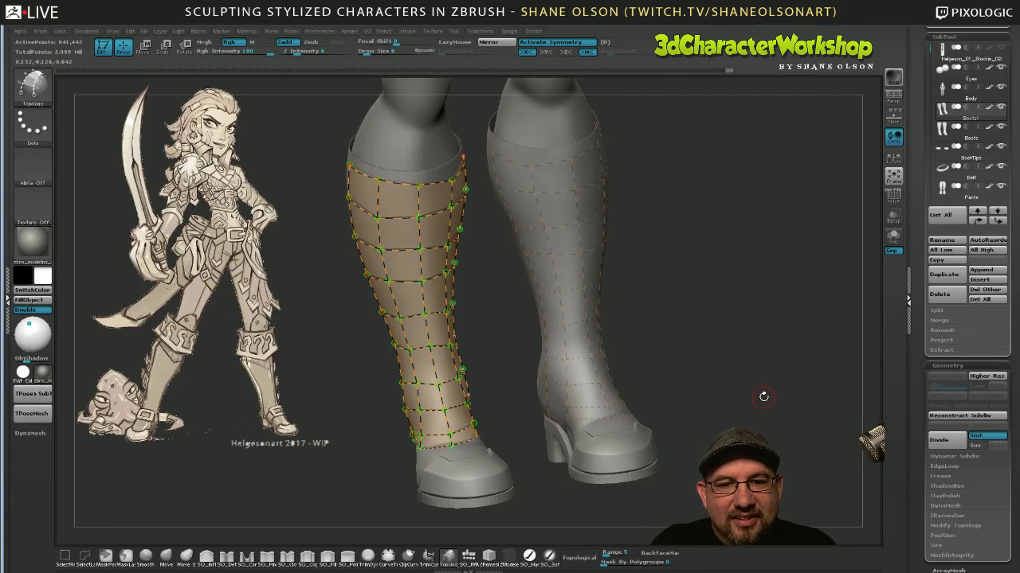
# Raise the Topology brush's Draw Size to 10 for the boot's curve grid.
pyautogui.moveTo(708, 356); pyautogui.dragTo(726, 355)
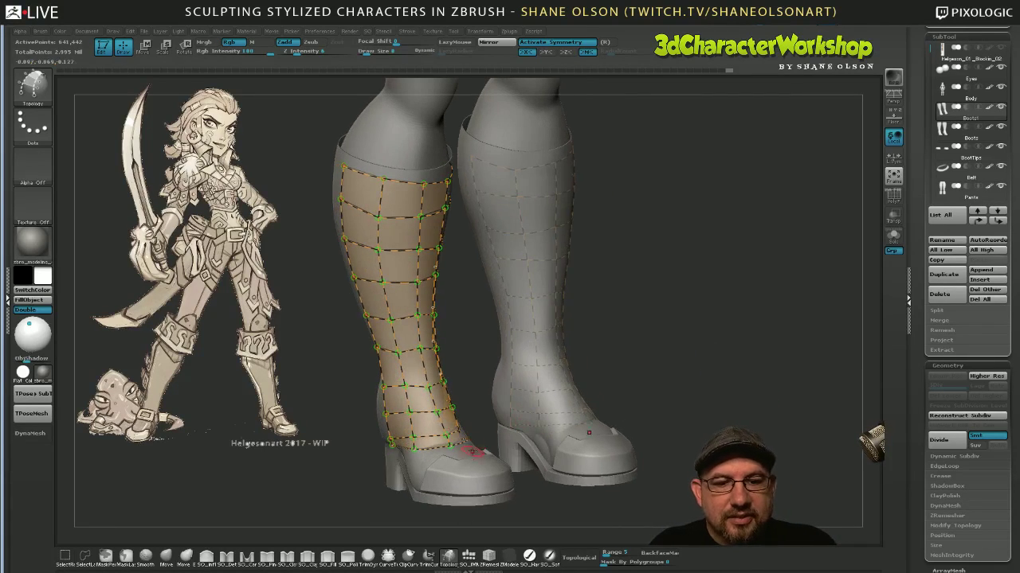
pyautogui.moveTo(670, 433); pyautogui.dragTo(699, 438)
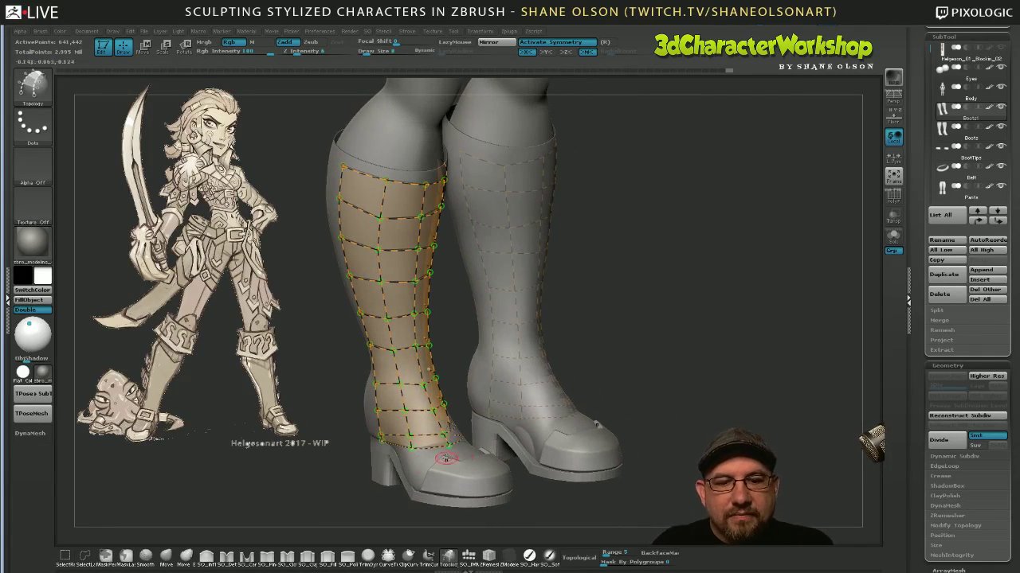
pyautogui.press(']')
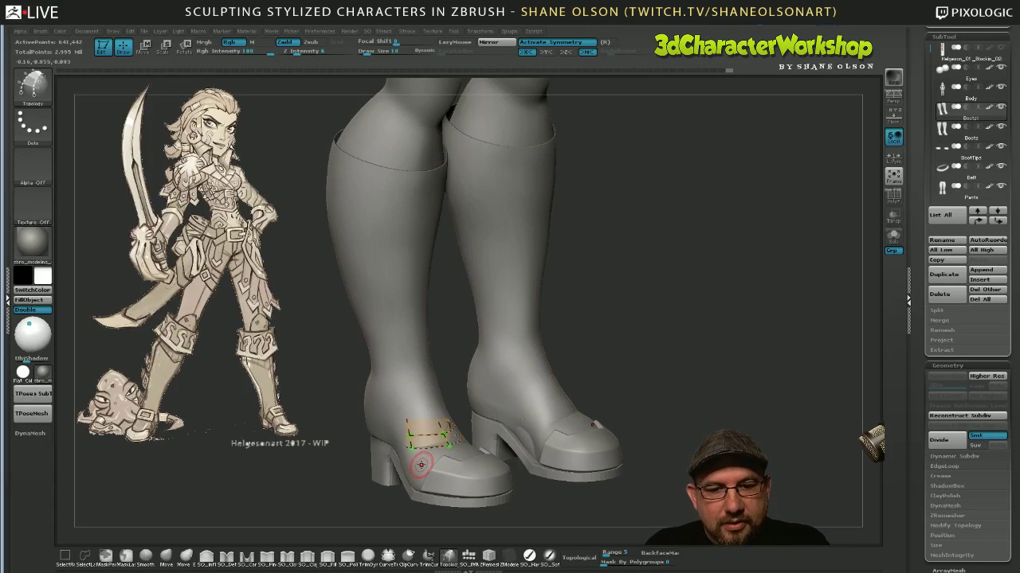
pyautogui.moveTo(625, 409); pyautogui.dragTo(647, 411)
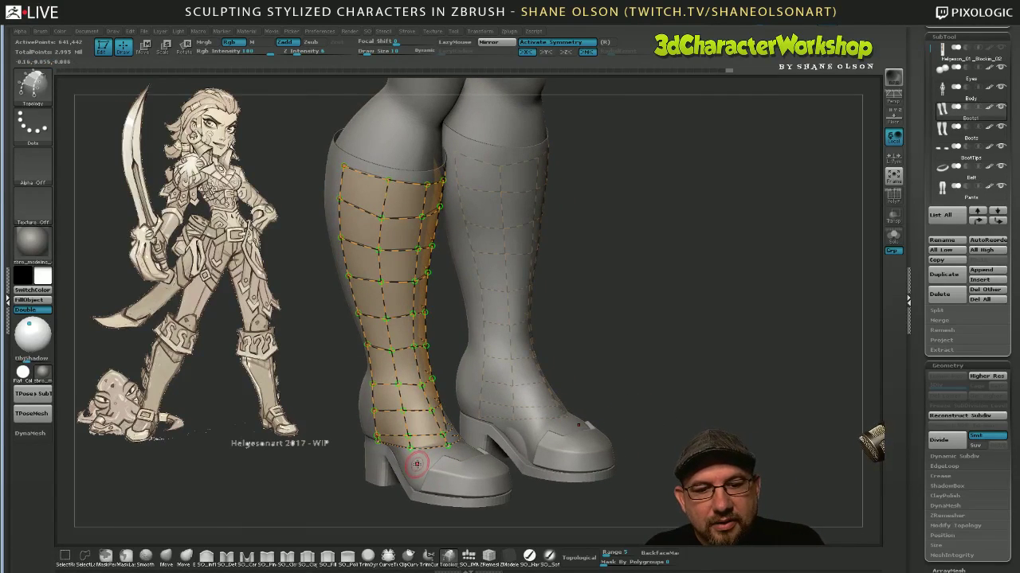
# Try generating a mesh from the boot's curve grid, show the wireframe display, and undo the generated mesh.
pyautogui.click(417, 463)
pyautogui.moveTo(689, 458); pyautogui.dragTo(696, 411)
pyautogui.hotkey('shift', 'f')
pyautogui.hotkey('ctrl', 'z')
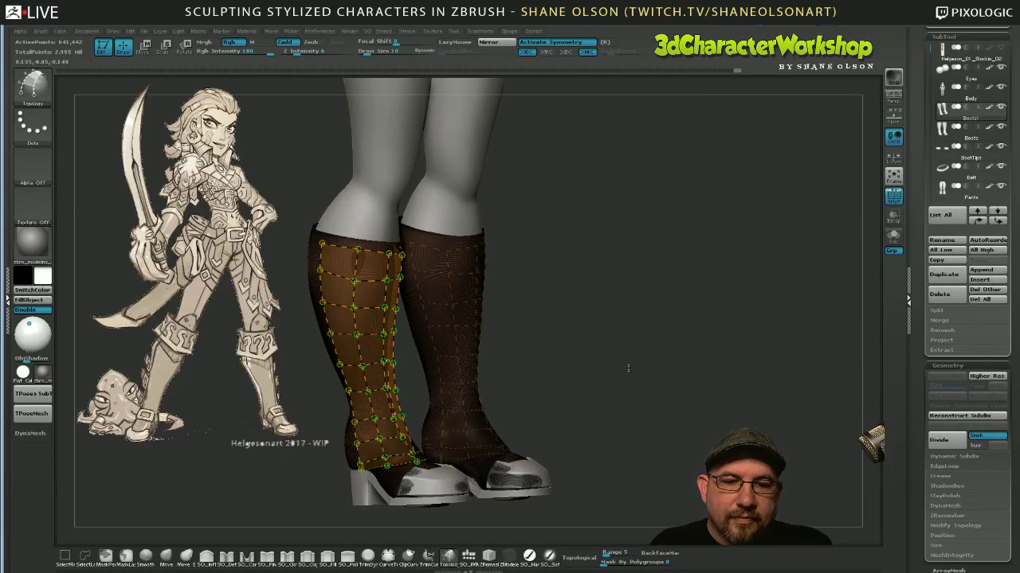
# Set the Topology brush's Draw Size to 1 and generate a thin mesh from the boot's curve grid.
pyautogui.moveTo(628, 368); pyautogui.dragTo(593, 362)
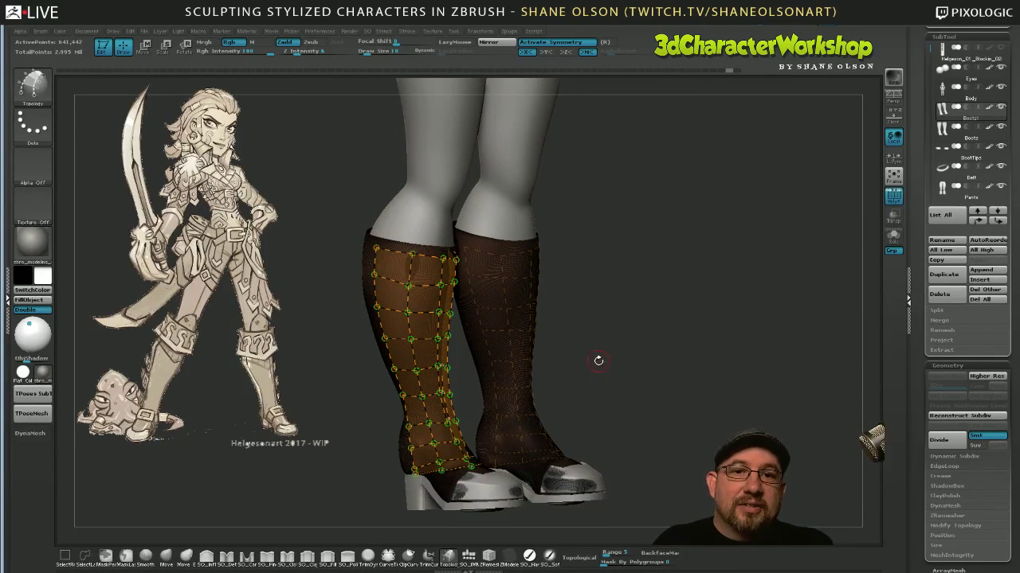
pyautogui.press('s')
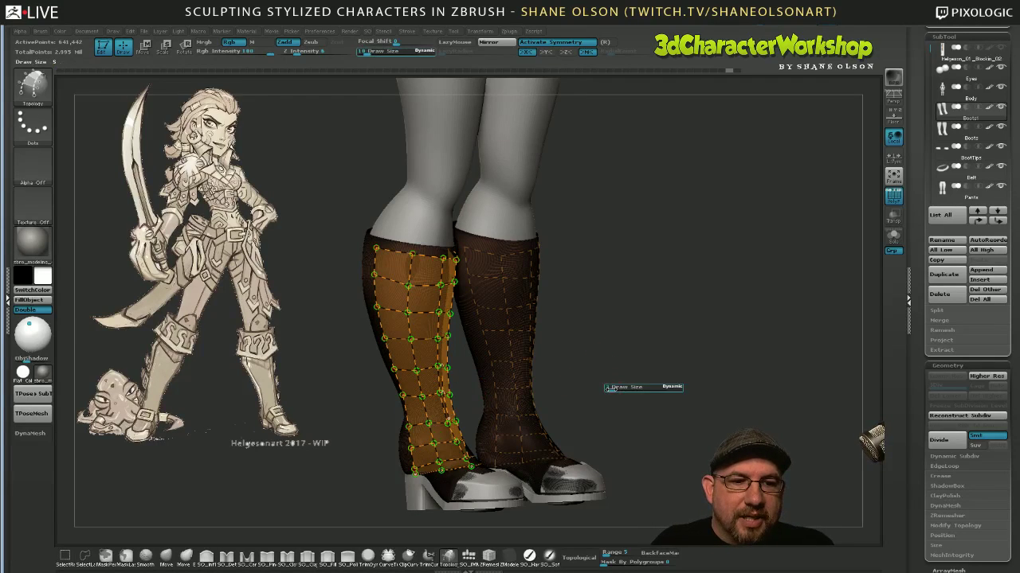
pyautogui.moveTo(616, 388)
pyautogui.mouseDown()
pyautogui.moveTo(603, 389)
pyautogui.moveTo(618, 390)
pyautogui.moveTo(613, 411)
pyautogui.mouseUp()
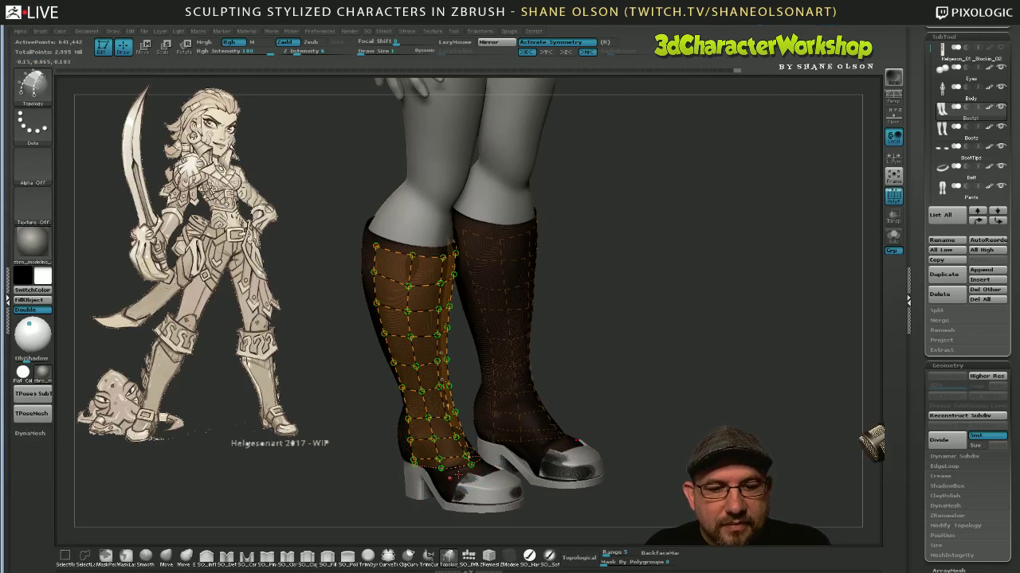
pyautogui.moveTo(645, 422); pyautogui.dragTo(675, 439)
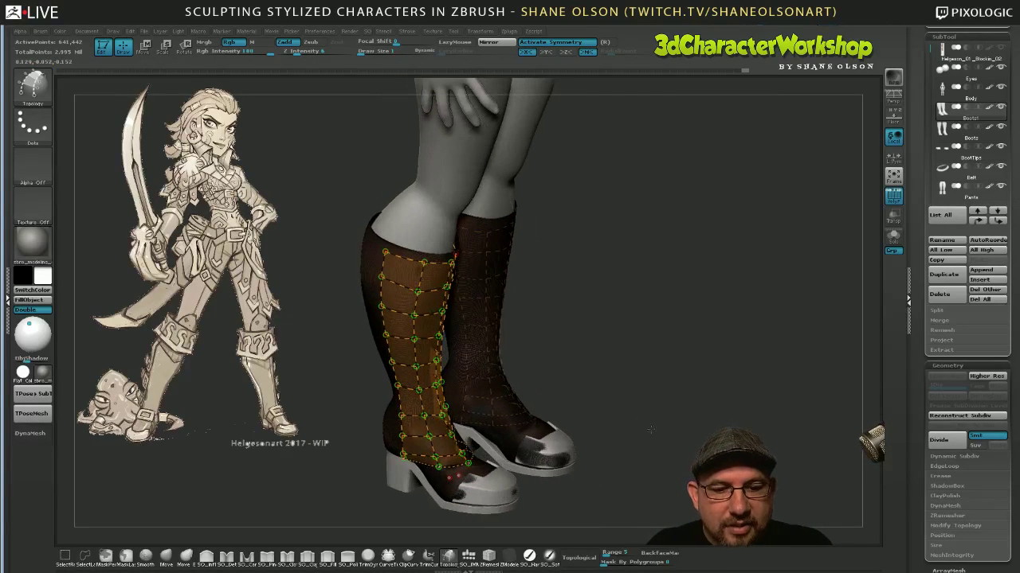
pyautogui.click(448, 486)
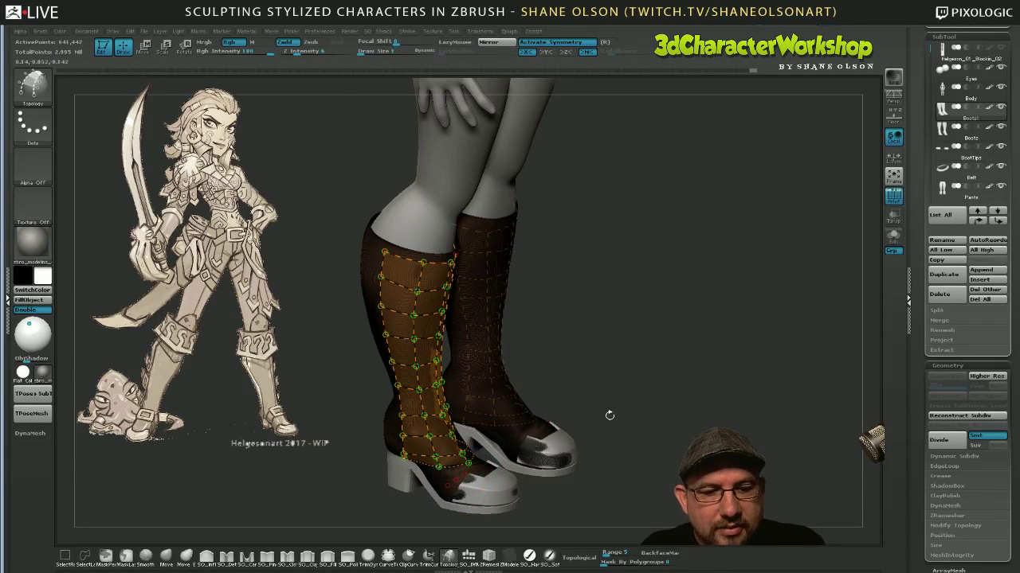
pyautogui.moveTo(610, 415); pyautogui.dragTo(460, 471)
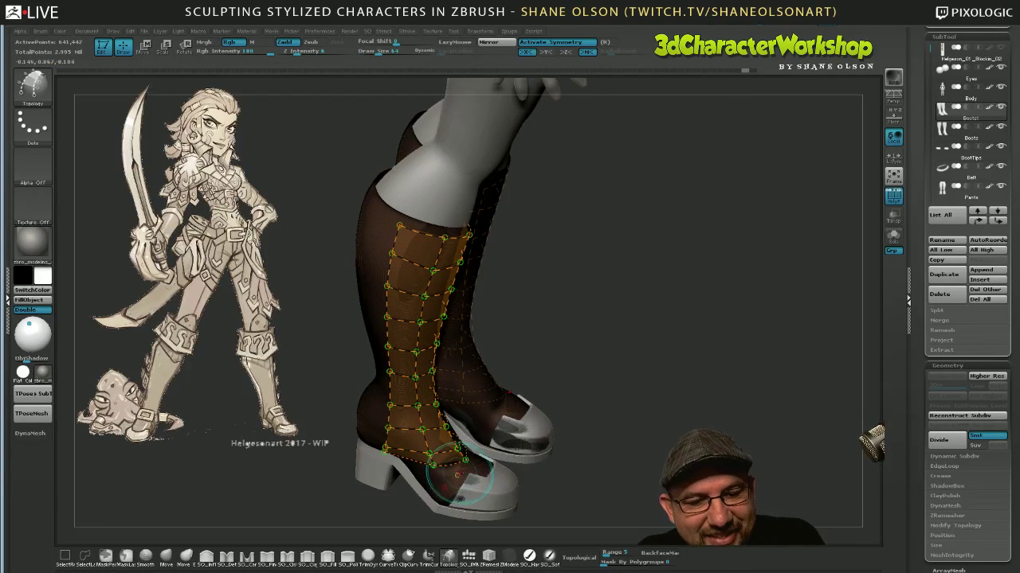
pyautogui.click(468, 487)
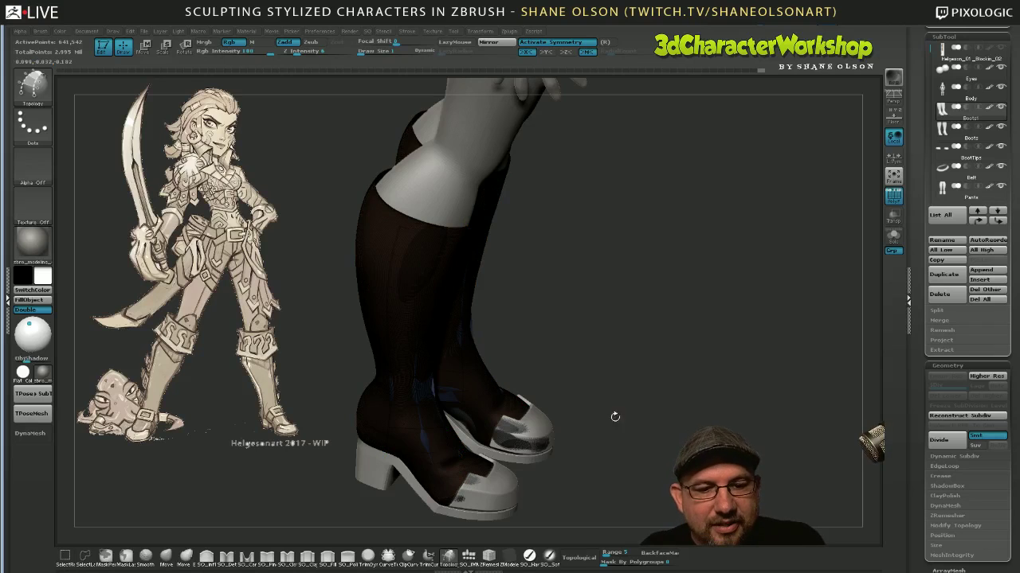
# Isolate the generated shin panels by hiding the original boot surface, and delete the hidden geometry.
pyautogui.moveTo(614, 417)
pyautogui.mouseDown()
pyautogui.moveTo(658, 385)
pyautogui.moveTo(647, 351)
pyautogui.moveTo(684, 342)
pyautogui.mouseUp()
pyautogui.press('s')
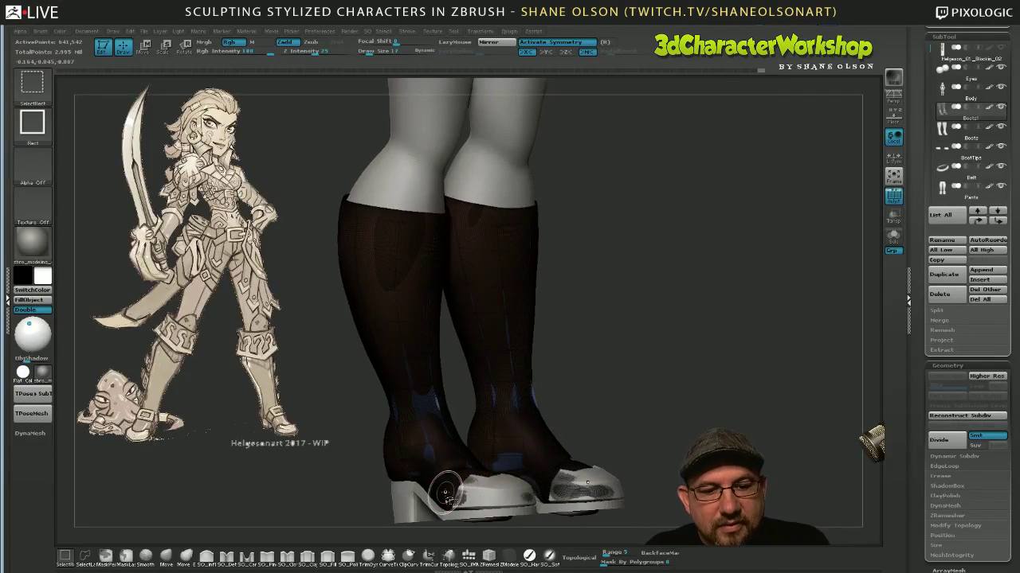
pyautogui.keyDown('ctrl'); pyautogui.keyDown('shift'); pyautogui.click(447, 490); pyautogui.keyUp('shift'); pyautogui.keyUp('ctrl')
pyautogui.keyDown('ctrl'); pyautogui.keyDown('shift'); pyautogui.moveTo(620, 285); pyautogui.dragTo(632, 316); pyautogui.keyUp('shift'); pyautogui.keyUp('ctrl')
pyautogui.moveTo(679, 395)
pyautogui.mouseDown()
pyautogui.moveTo(698, 392)
pyautogui.moveTo(689, 395)
pyautogui.mouseUp()
pyautogui.press('space')
pyautogui.click(671, 165)
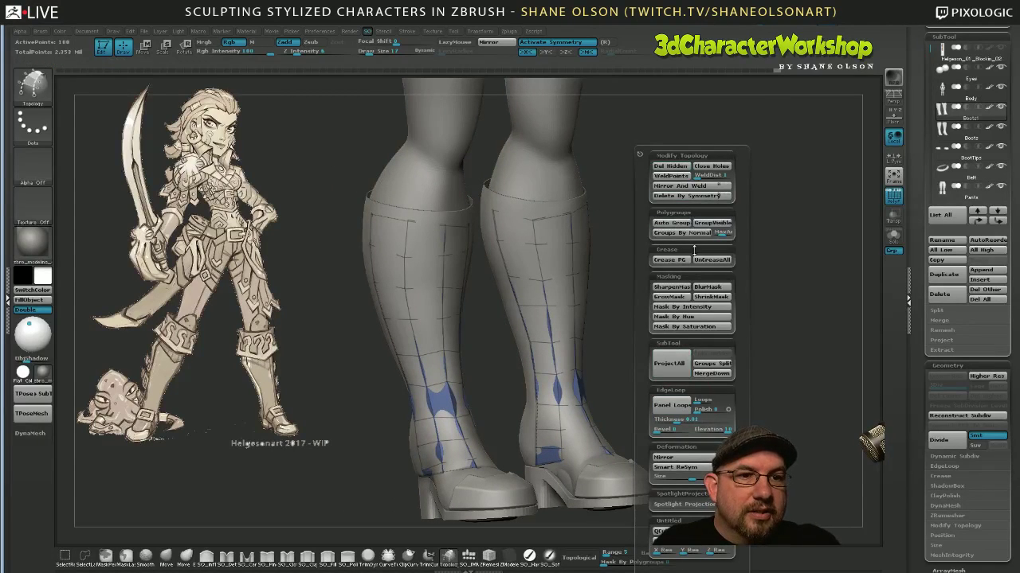
# Inflate the shin panels slightly with a Transpose move line so they sit just outside the boot surface.
pyautogui.moveTo(787, 376); pyautogui.dragTo(732, 430)
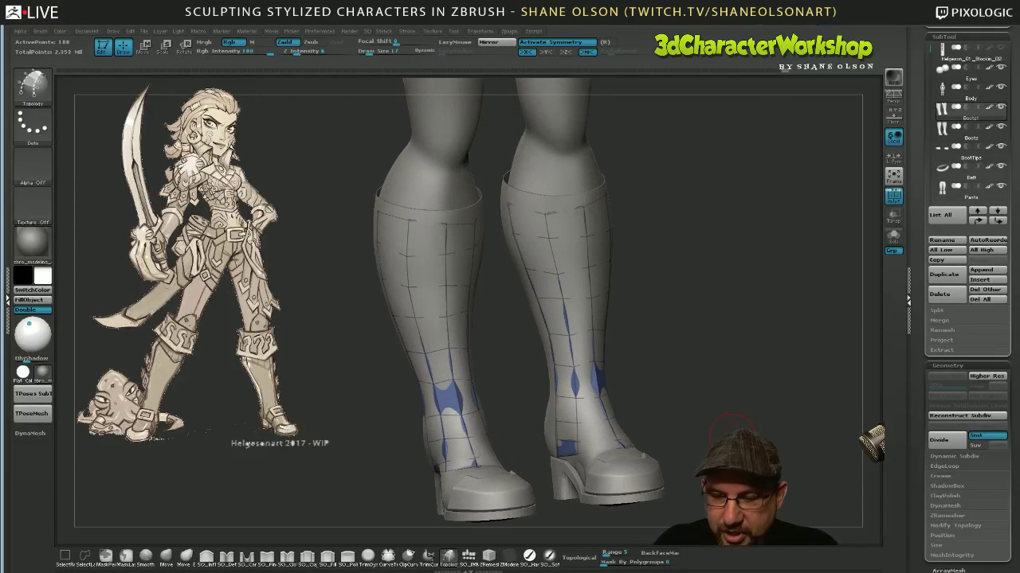
pyautogui.press('w')
pyautogui.moveTo(593, 362); pyautogui.dragTo(664, 354)
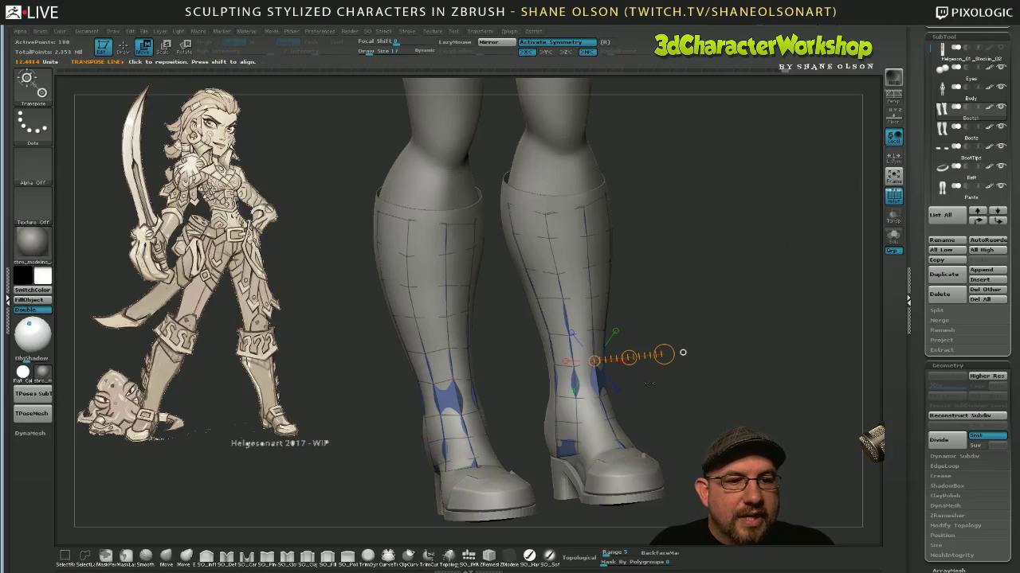
pyautogui.moveTo(712, 410); pyautogui.dragTo(742, 409)
pyautogui.moveTo(674, 355); pyautogui.dragTo(687, 356, button='right')
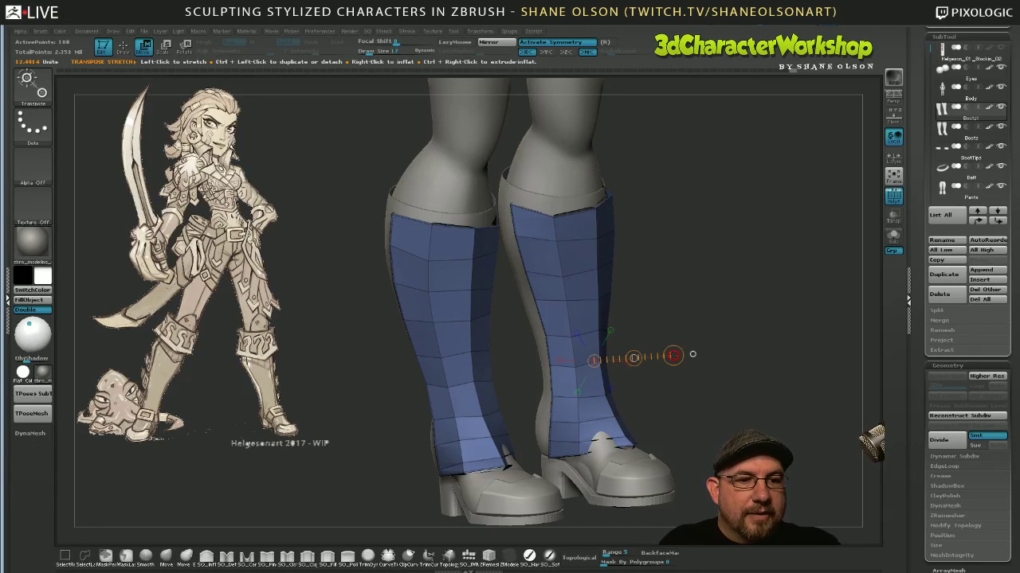
pyautogui.moveTo(673, 355); pyautogui.dragTo(677, 356, button='right')
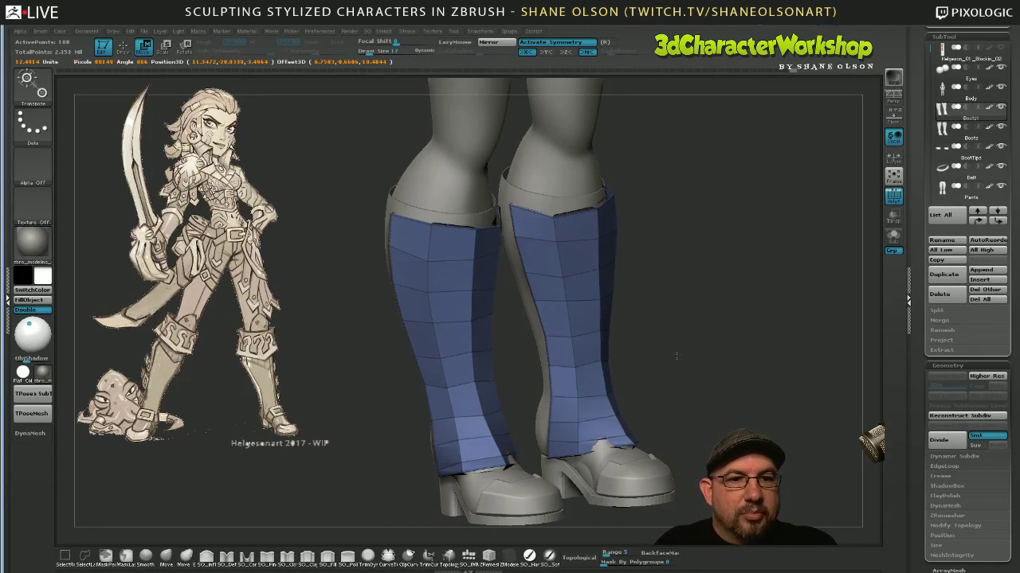
pyautogui.moveTo(676, 356); pyautogui.dragTo(679, 358)
pyautogui.moveTo(679, 357); pyautogui.dragTo(679, 358, button='right')
# Turn on the smoothed Dynamic Subdiv preview for the shin panels.
pyautogui.moveTo(725, 410); pyautogui.dragTo(456, 387)
pyautogui.moveTo(805, 437); pyautogui.dragTo(450, 429)
pyautogui.moveTo(722, 423); pyautogui.dragTo(767, 440)
pyautogui.press('d')
pyautogui.moveTo(871, 433); pyautogui.dragTo(873, 442)
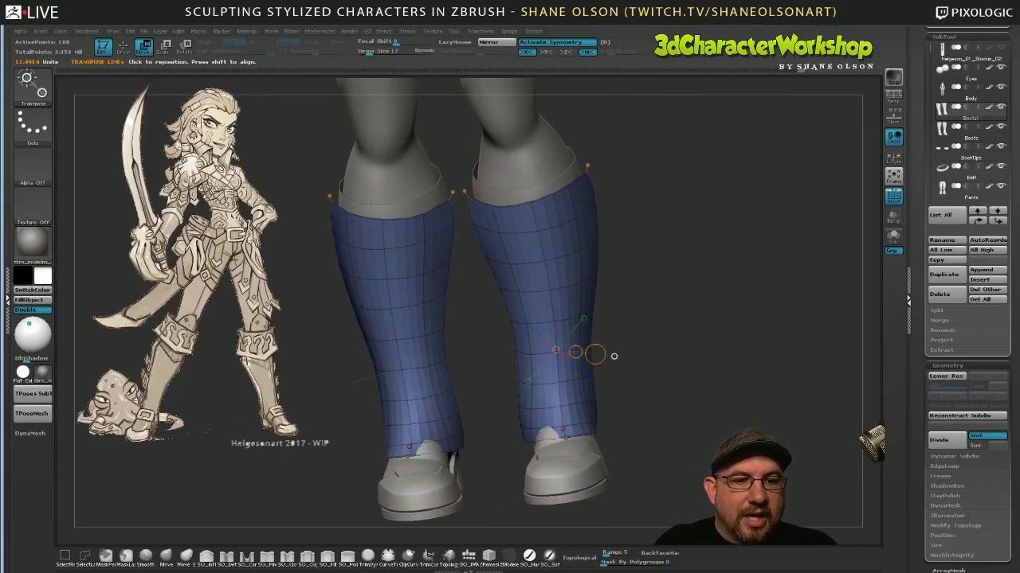
# Reshape the panels' bottom edge around the ankle with the Move brush at Draw Size 33.
pyautogui.press('q')
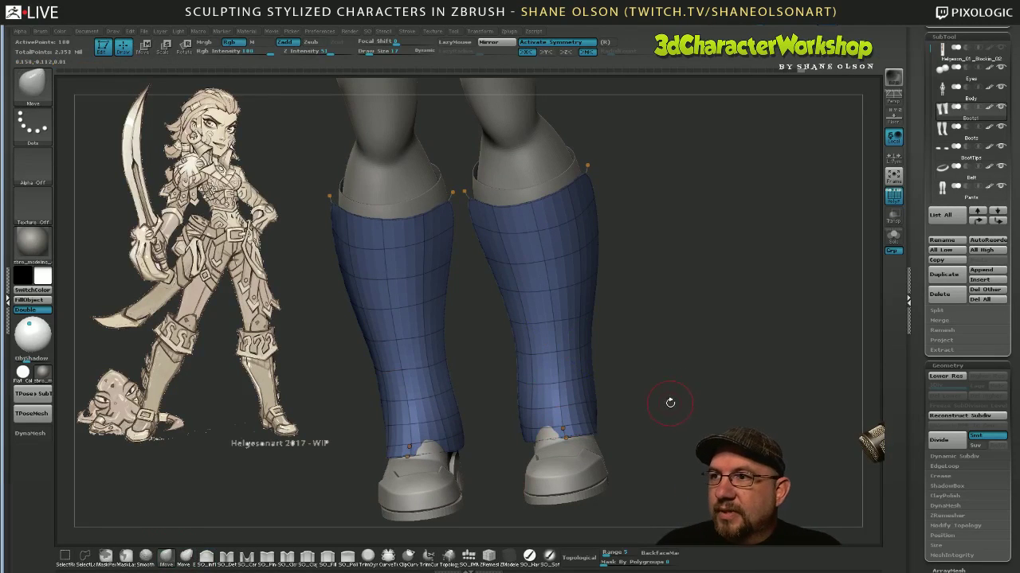
pyautogui.moveTo(669, 403)
pyautogui.mouseDown()
pyautogui.moveTo(678, 376)
pyautogui.moveTo(683, 393)
pyautogui.moveTo(642, 438)
pyautogui.mouseUp()
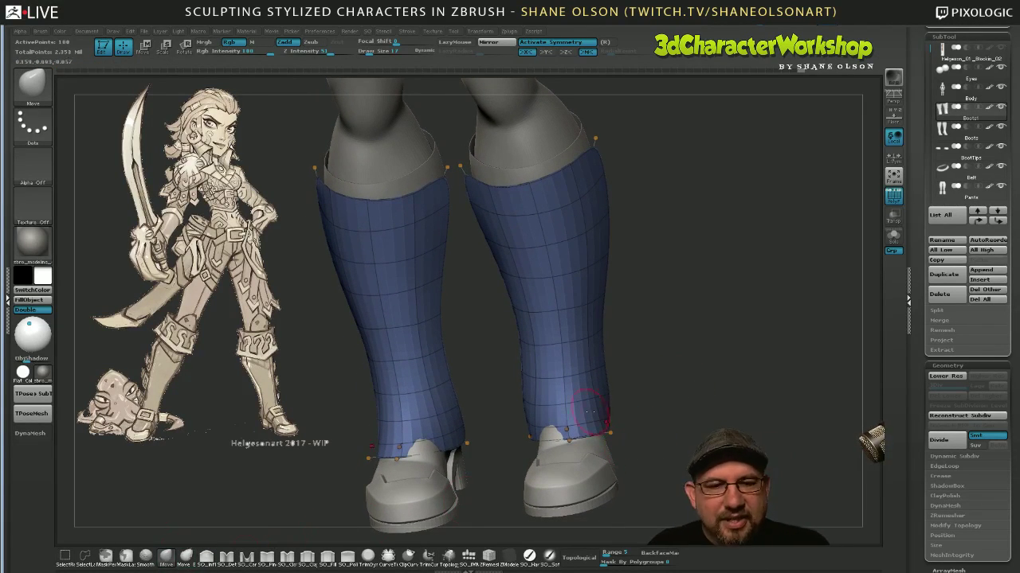
pyautogui.press('s')
pyautogui.moveTo(665, 395); pyautogui.dragTo(681, 396)
pyautogui.moveTo(656, 444)
pyautogui.mouseDown()
pyautogui.moveTo(647, 446)
pyautogui.moveTo(659, 438)
pyautogui.moveTo(695, 448)
pyautogui.mouseUp()
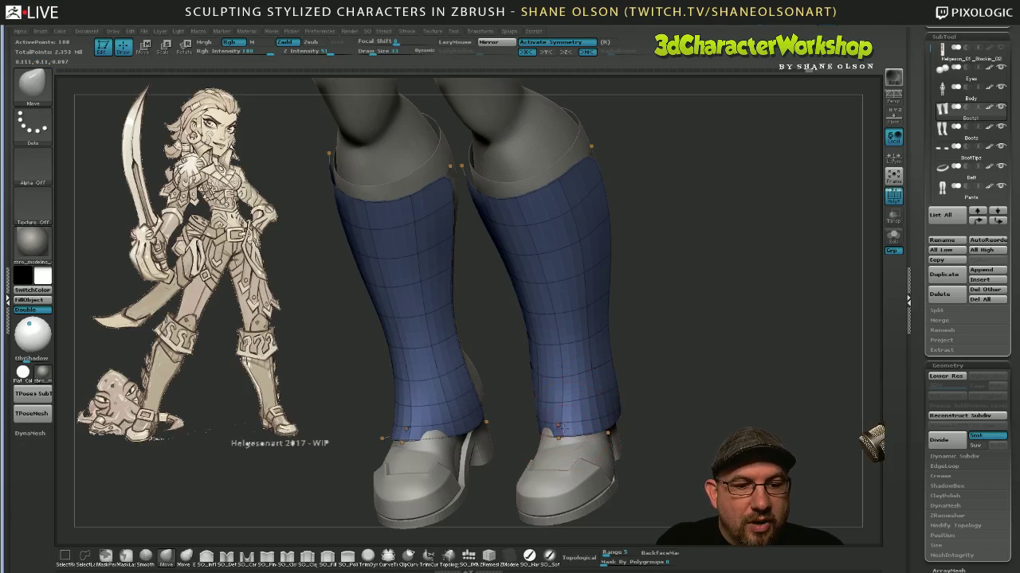
pyautogui.moveTo(711, 431)
pyautogui.mouseDown()
pyautogui.moveTo(568, 424)
pyautogui.moveTo(578, 434)
pyautogui.moveTo(549, 436)
pyautogui.mouseUp()
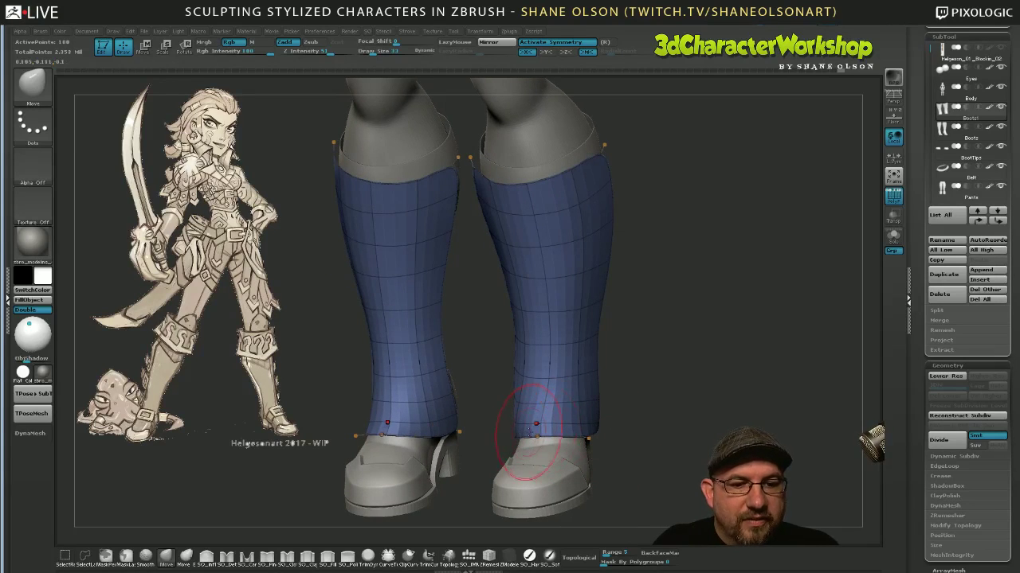
# Pull the lower shin and ankle area of the panels into shape with a larger Move brush, Draw Size 62.
pyautogui.moveTo(644, 423)
pyautogui.mouseDown()
pyautogui.moveTo(637, 430)
pyautogui.moveTo(632, 420)
pyautogui.moveTo(618, 445)
pyautogui.moveTo(663, 364)
pyautogui.moveTo(550, 419)
pyautogui.moveTo(625, 405)
pyautogui.moveTo(685, 378)
pyautogui.moveTo(679, 385)
pyautogui.mouseUp()
pyautogui.press('s')
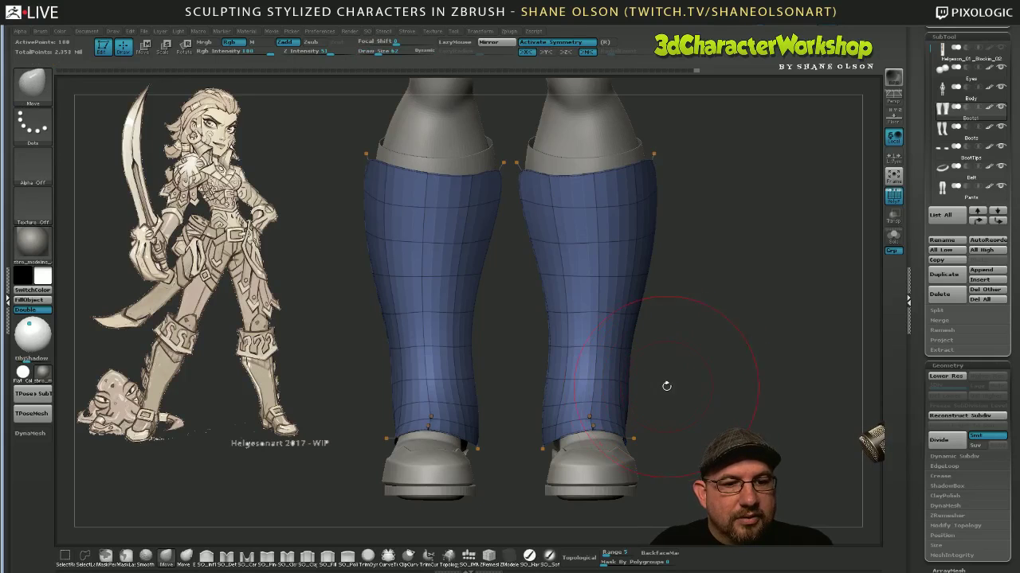
pyautogui.moveTo(552, 386); pyautogui.dragTo(564, 386)
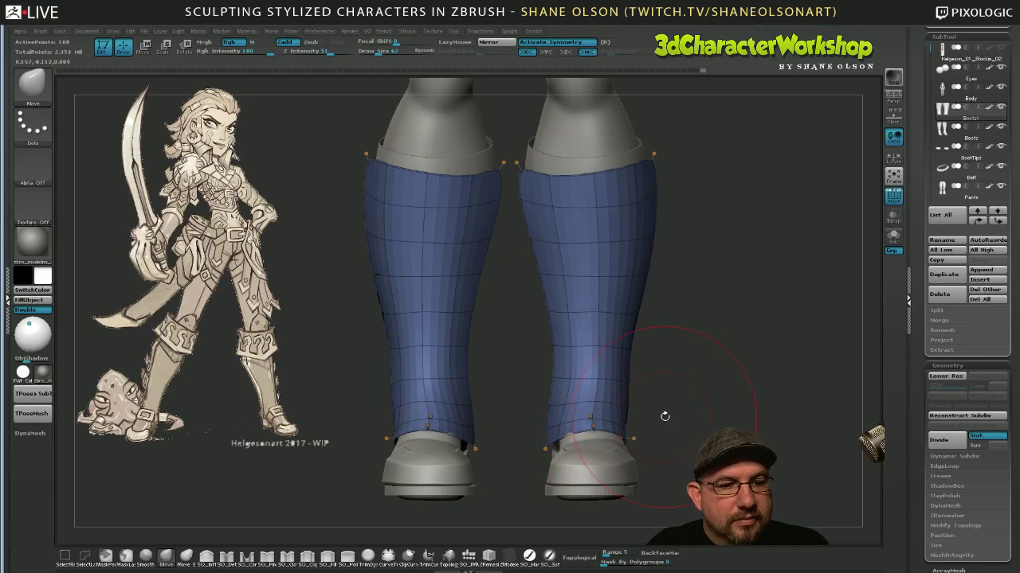
pyautogui.moveTo(665, 416)
pyautogui.mouseDown()
pyautogui.moveTo(690, 417)
pyautogui.moveTo(670, 430)
pyautogui.mouseUp()
pyautogui.moveTo(596, 437); pyautogui.dragTo(582, 436)
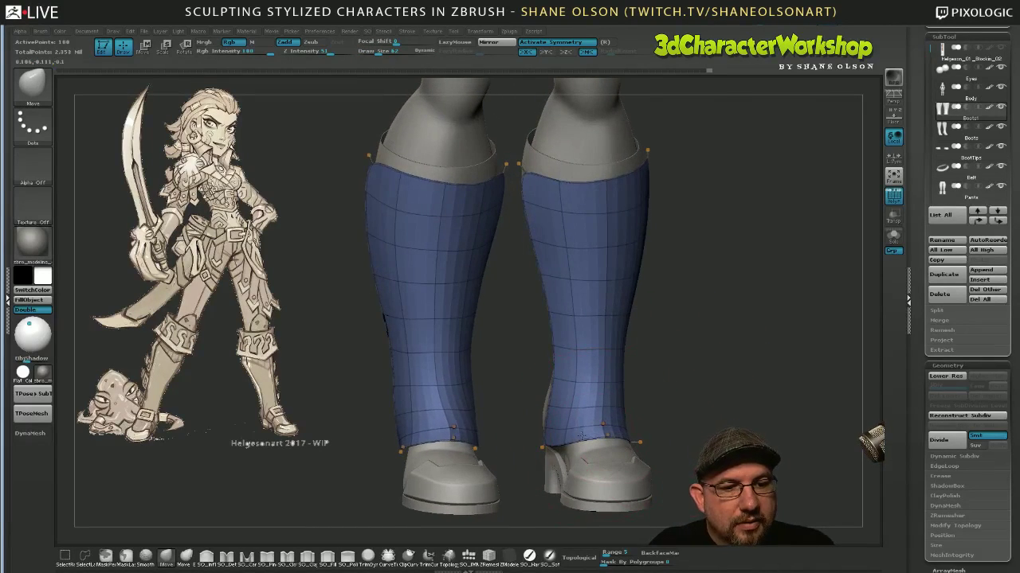
pyautogui.moveTo(669, 408)
pyautogui.keyDown('alt'); pyautogui.mouseDown()
pyautogui.moveTo(656, 399)
pyautogui.moveTo(694, 395)
pyautogui.moveTo(670, 404)
pyautogui.mouseUp(); pyautogui.keyUp('alt')
pyautogui.press('s')
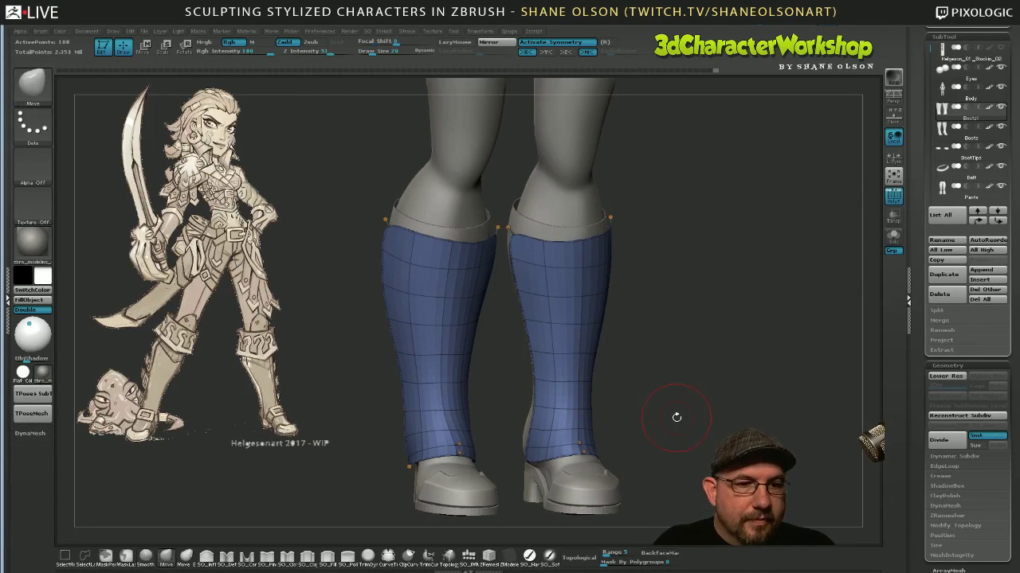
# Turn off the smoothed preview, divide the shin panels to subdivision level 2 and delete the lower level.
pyautogui.hotkey('shift', 'd')
pyautogui.moveTo(677, 425); pyautogui.dragTo(666, 420)
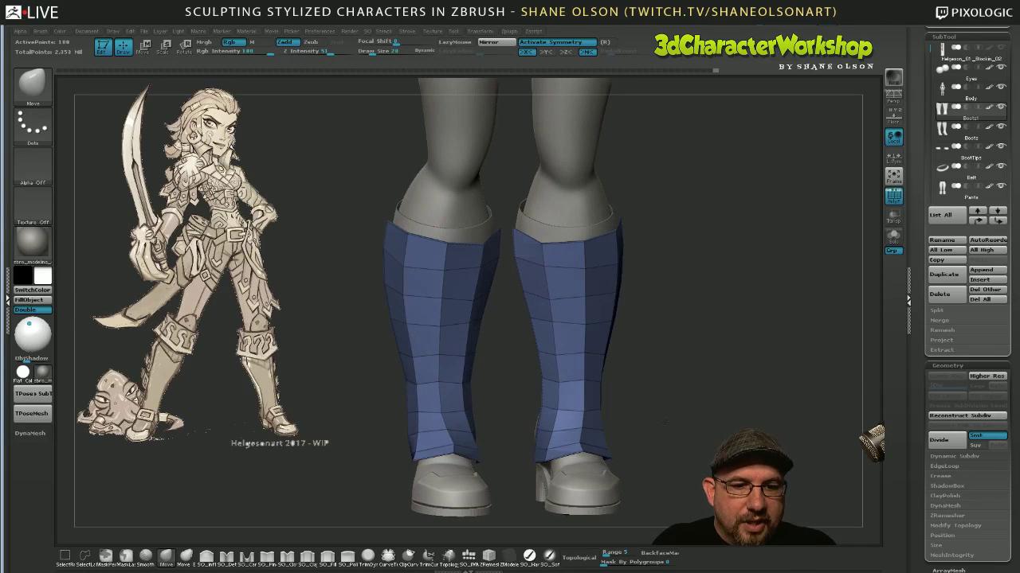
pyautogui.press('d')
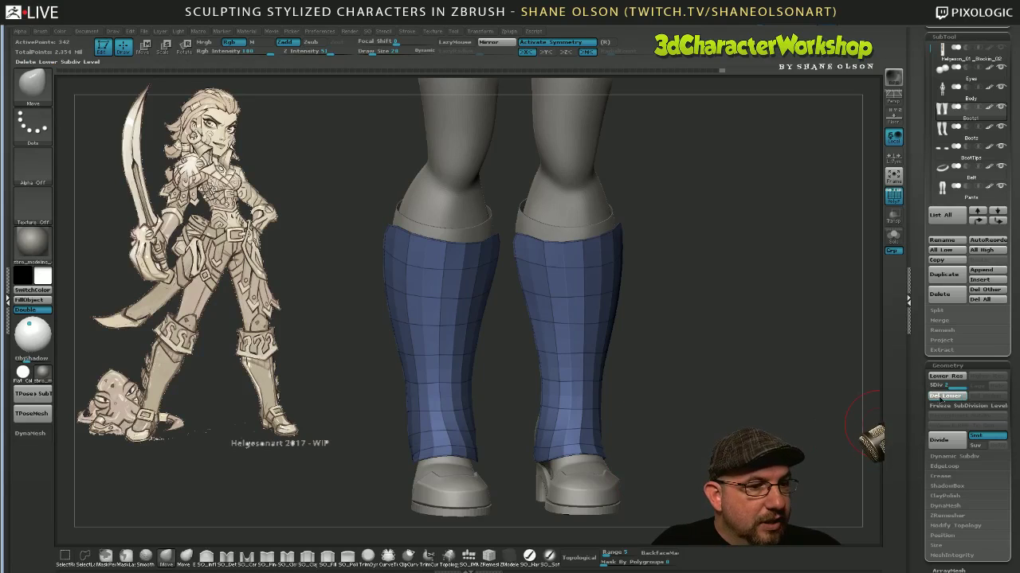
pyautogui.click(946, 396)
# Refine the panels' upper edge below the boot rim with the Move brush at Draw Size 12.
pyautogui.moveTo(694, 448)
pyautogui.mouseDown()
pyautogui.moveTo(717, 453)
pyautogui.moveTo(669, 457)
pyautogui.moveTo(687, 486)
pyautogui.moveTo(688, 459)
pyautogui.moveTo(760, 454)
pyautogui.moveTo(718, 454)
pyautogui.moveTo(660, 308)
pyautogui.moveTo(667, 348)
pyautogui.moveTo(646, 348)
pyautogui.mouseUp()
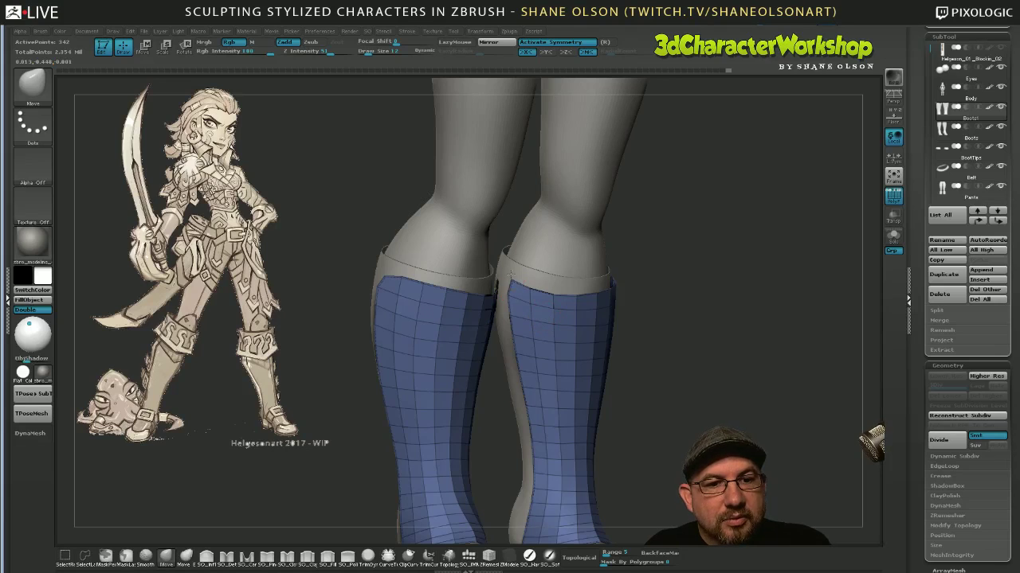
pyautogui.moveTo(667, 358); pyautogui.dragTo(571, 275)
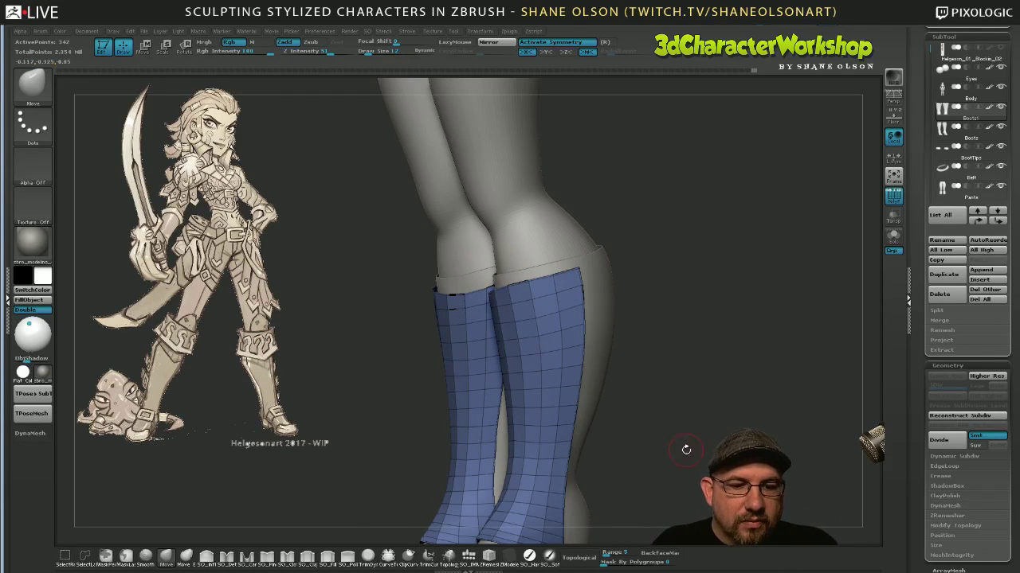
pyautogui.moveTo(686, 450); pyautogui.dragTo(574, 456)
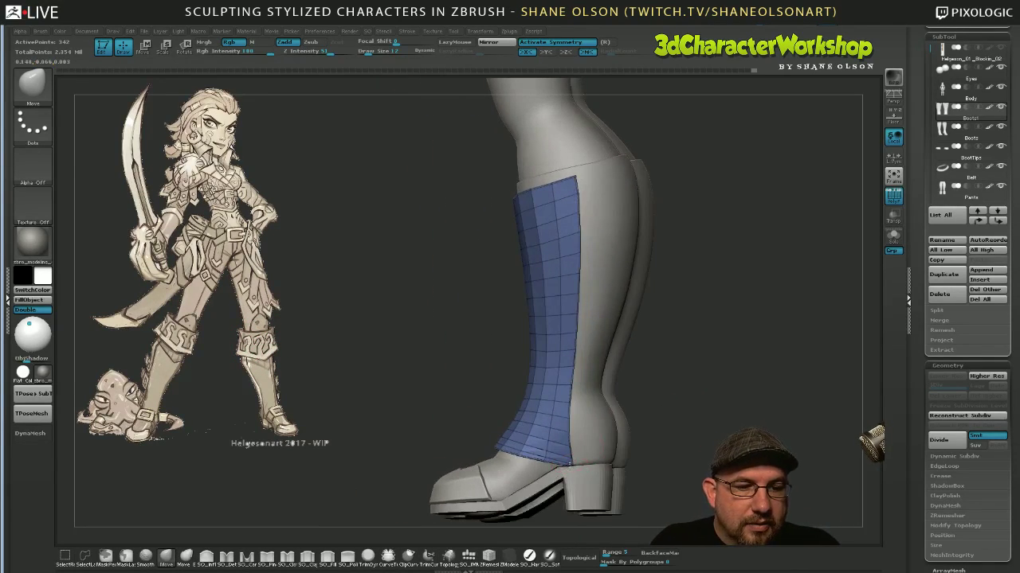
pyautogui.moveTo(655, 454); pyautogui.dragTo(706, 454)
# Delete one horizontal edge loop near the panels' bottom edge using ZModeler's Insert action on a Single EdgeLoop.
pyautogui.click(510, 557)
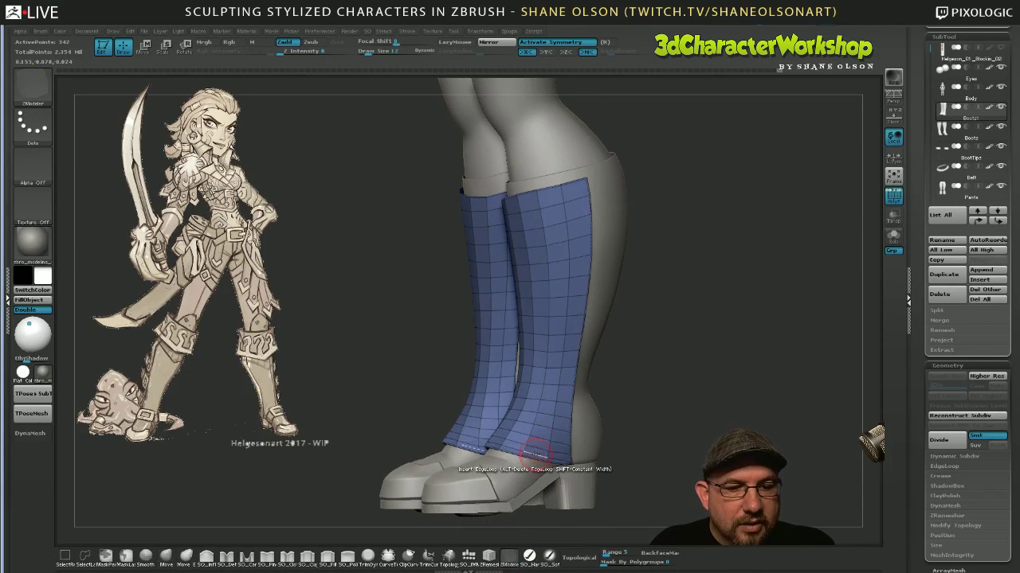
pyautogui.press('space')
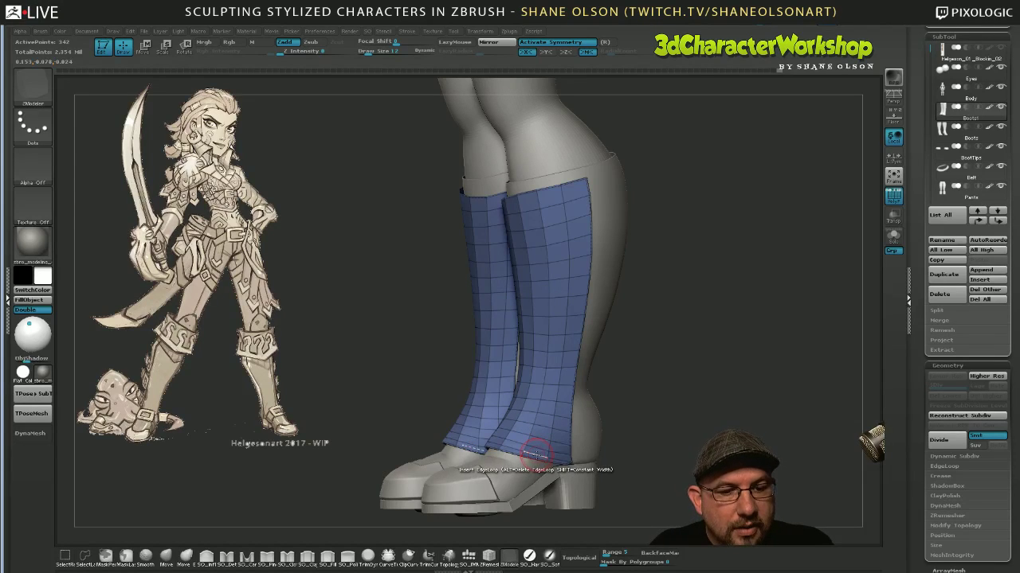
pyautogui.press('space')
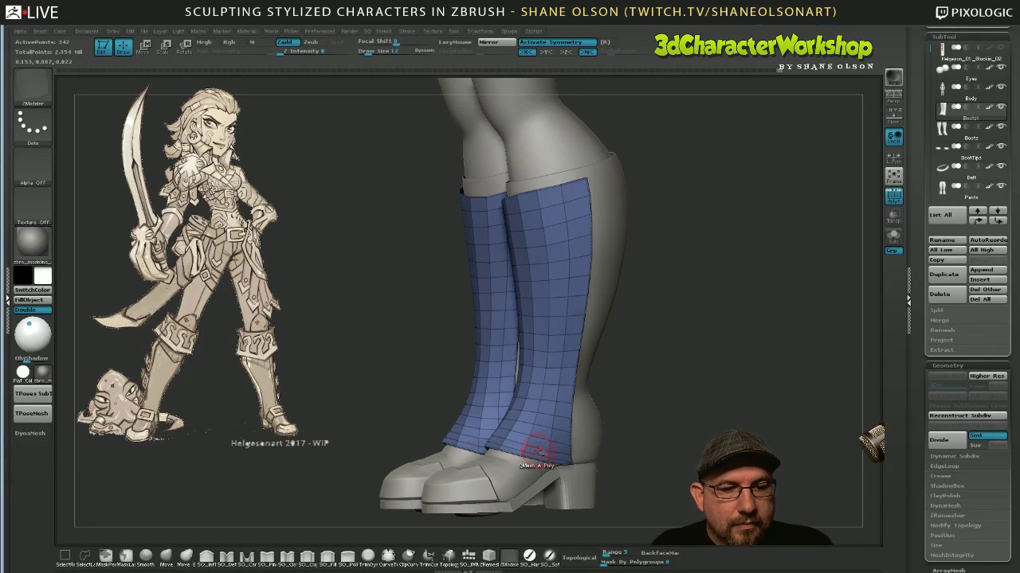
pyautogui.moveTo(660, 429)
pyautogui.mouseDown()
pyautogui.moveTo(653, 453)
pyautogui.moveTo(542, 458)
pyautogui.mouseUp()
pyautogui.press('s')
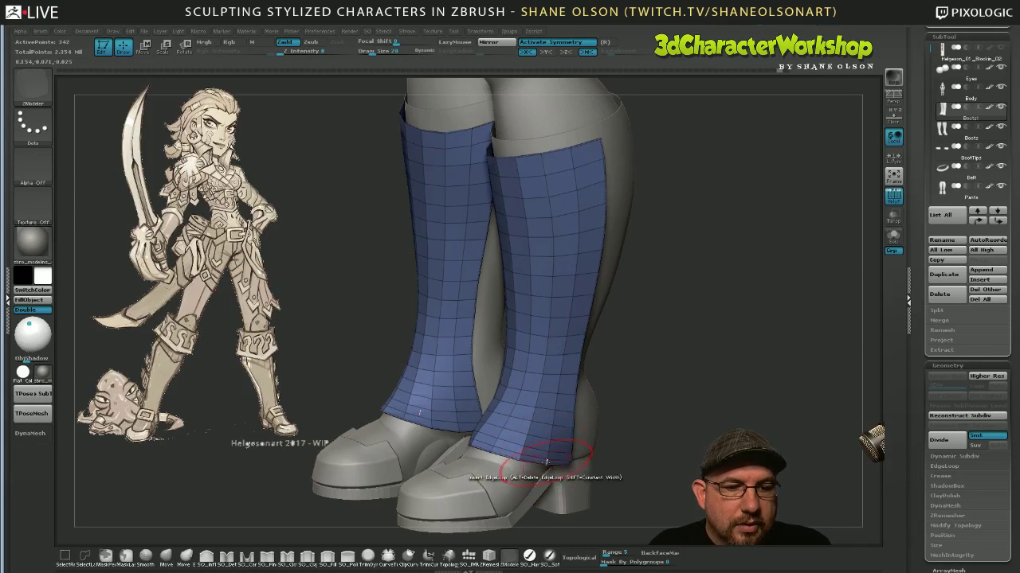
pyautogui.moveTo(657, 454); pyautogui.dragTo(685, 430)
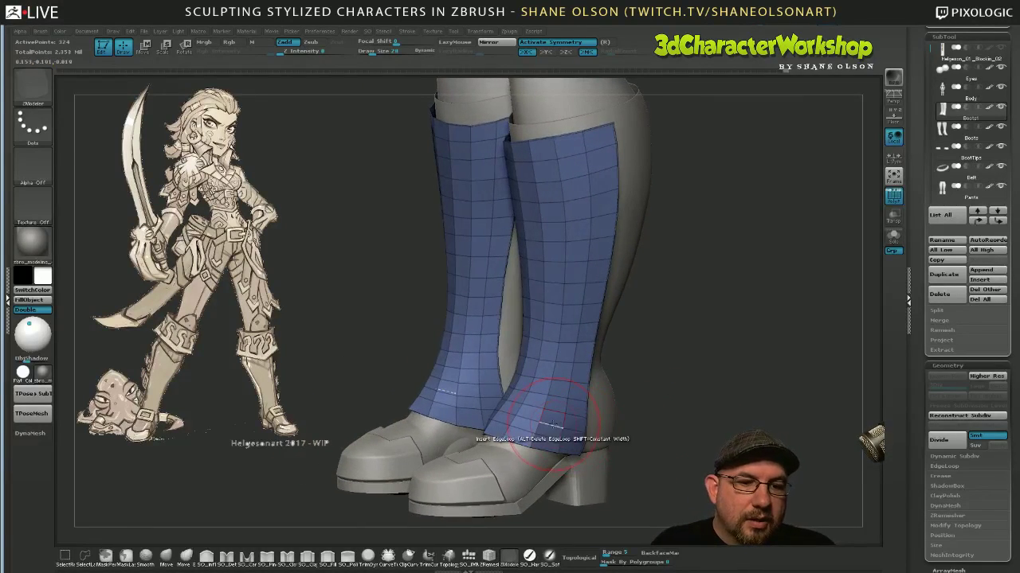
# Set ZModeler's edge action to Slide for adjusting the edge loop near the shin panels' bottom edge.
pyautogui.press('space')
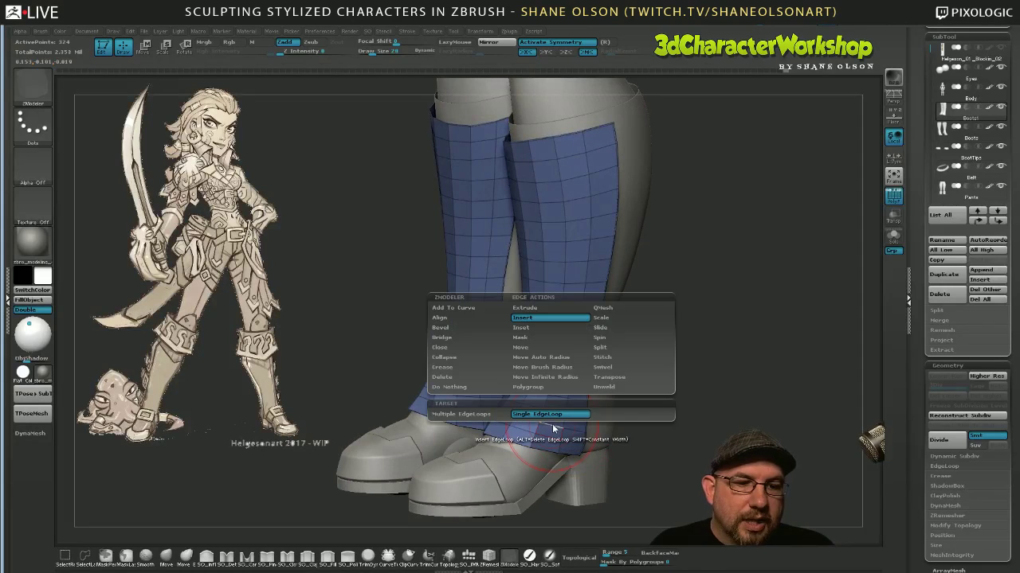
pyautogui.click(600, 328)
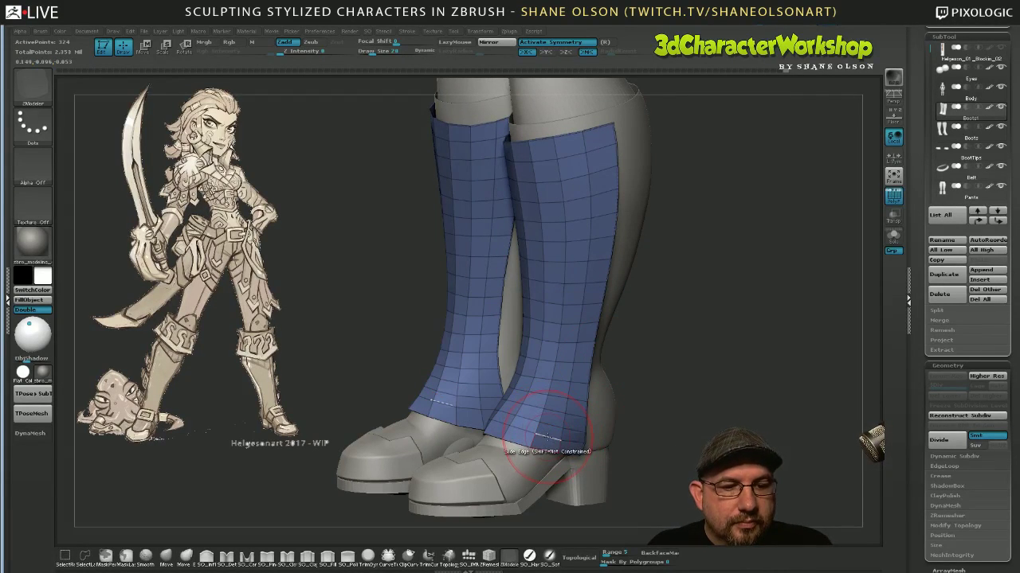
pyautogui.press('space')
pyautogui.click(563, 414)
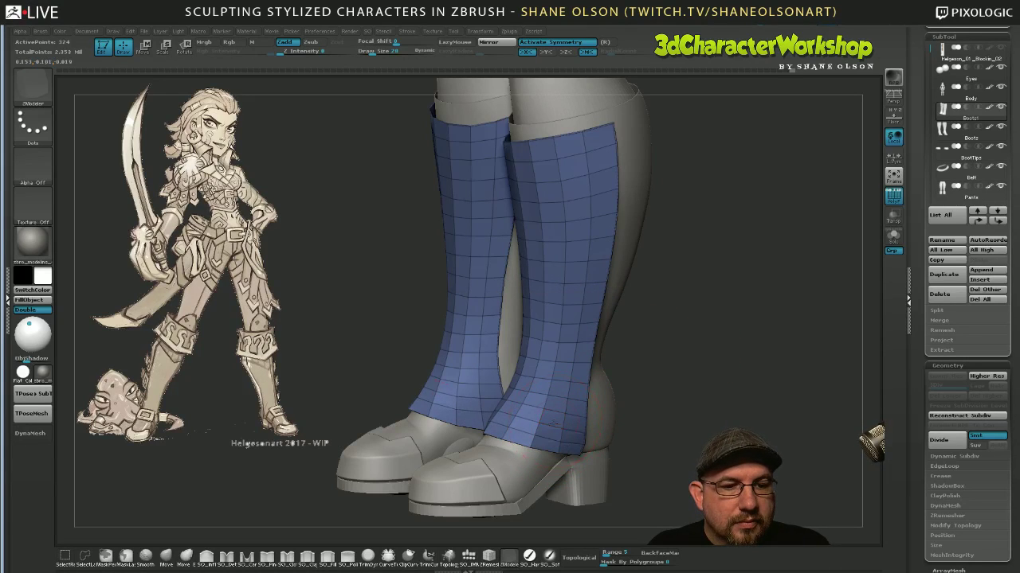
pyautogui.moveTo(625, 438); pyautogui.dragTo(668, 426)
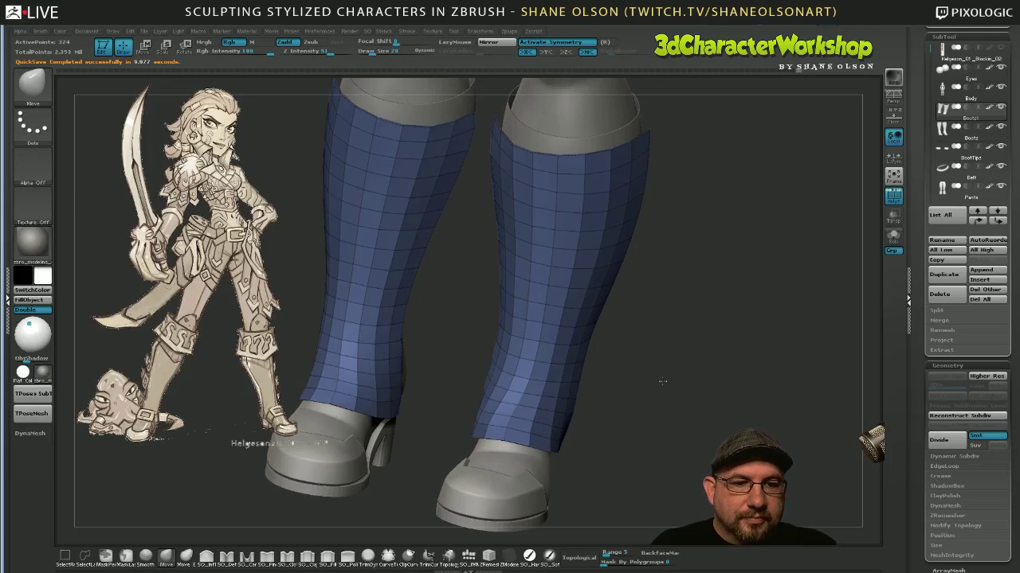
# Show the whole pirate figure and hide the reference image overlay.
pyautogui.press('f')
pyautogui.keyDown('shift'); pyautogui.moveTo(668, 394); pyautogui.dragTo(724, 349); pyautogui.keyUp('shift')
pyautogui.scroll(4, 917, 232)
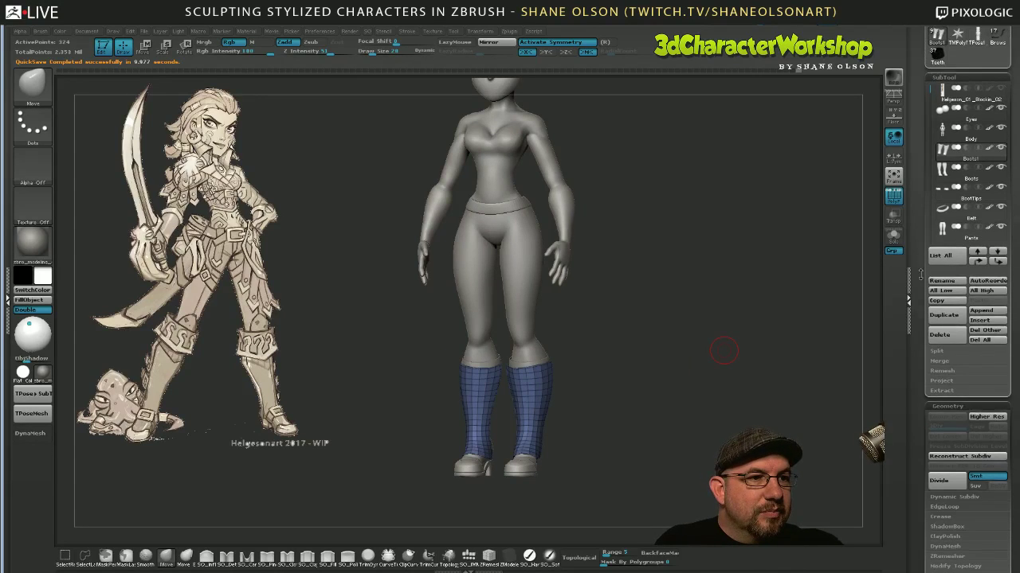
pyautogui.scroll(1, 926, 239)
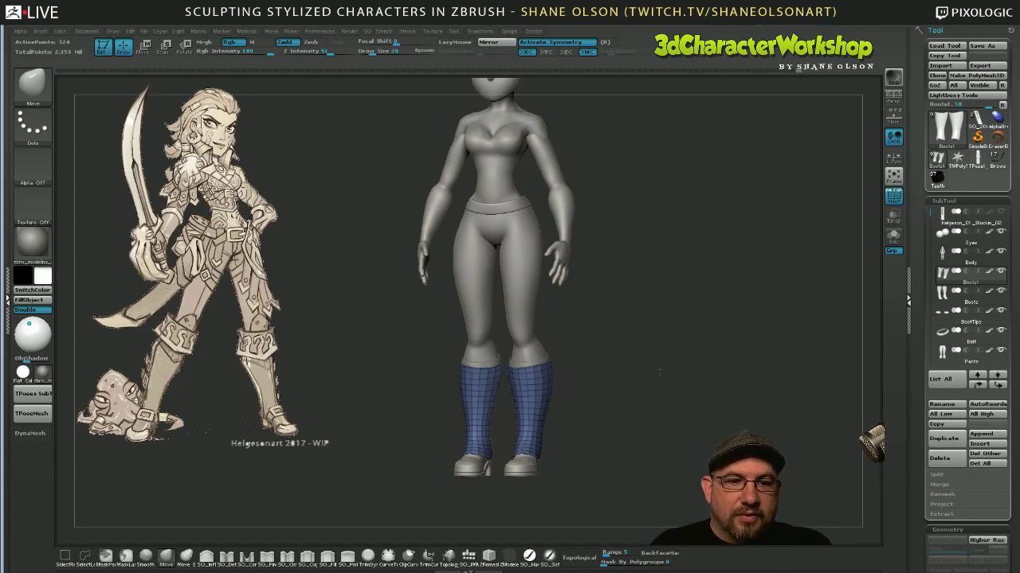
pyautogui.keyDown('alt'); pyautogui.moveTo(659, 371); pyautogui.dragTo(644, 384); pyautogui.keyUp('alt')
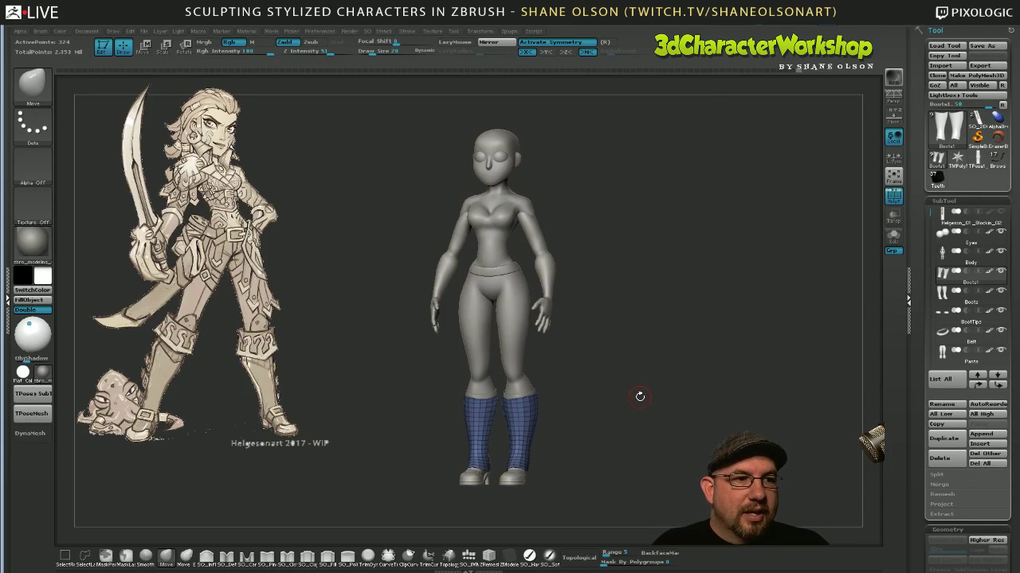
pyautogui.hotkey('shift', 'z')
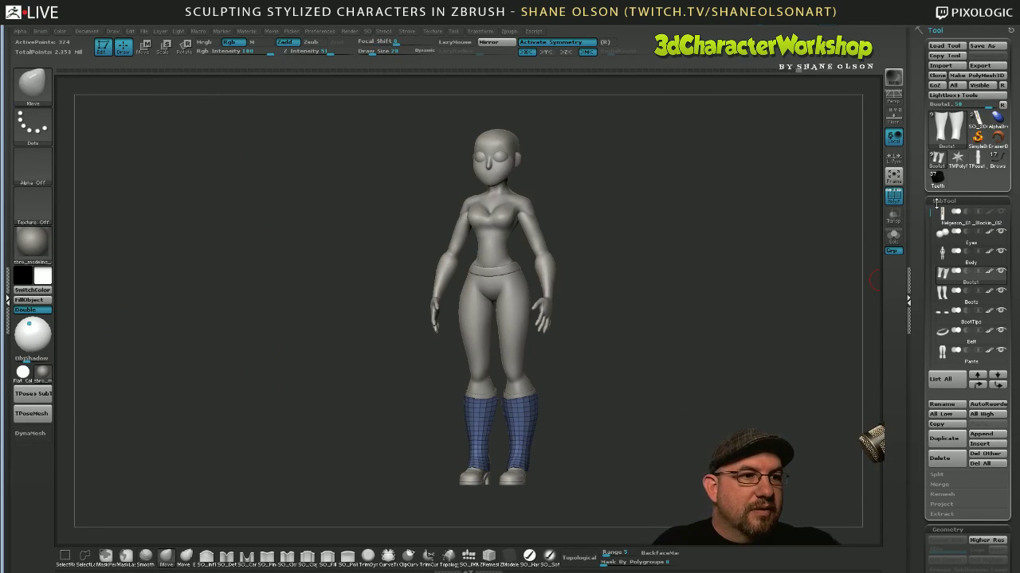
# Switch to the Hulk sculpture stored in the Brows tool and set the material to SkinShade4.
pyautogui.moveTo(1000, 162)
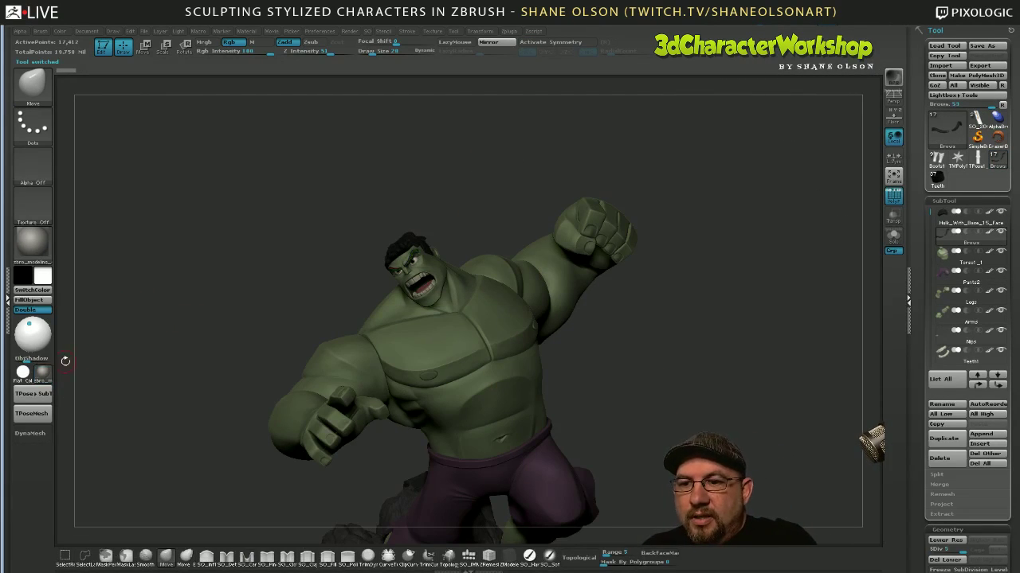
pyautogui.click(43, 373)
pyautogui.click(247, 333)
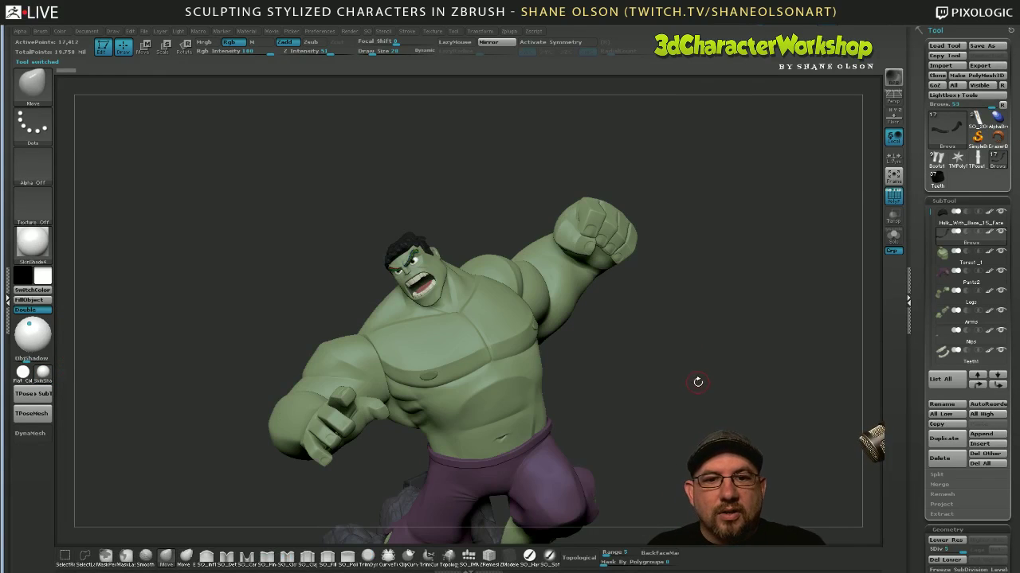
# Examine the Hulk statue's pose, rock and lava base, and the underside of its round stand from several angles.
pyautogui.moveTo(694, 406); pyautogui.dragTo(704, 336)
pyautogui.moveTo(711, 395); pyautogui.dragTo(678, 421)
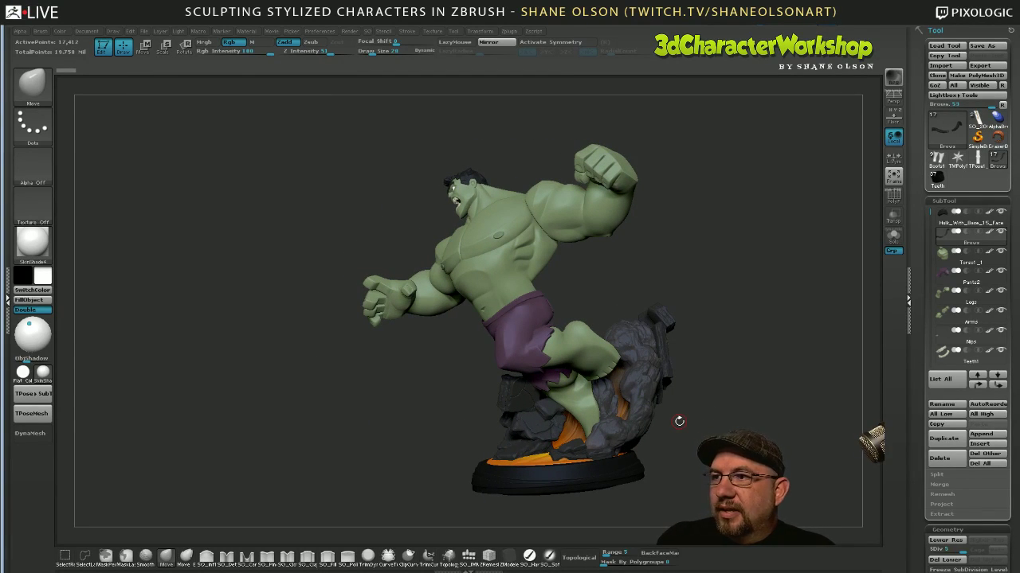
pyautogui.keyDown('alt'); pyautogui.moveTo(709, 392); pyautogui.dragTo(669, 454); pyautogui.keyUp('alt')
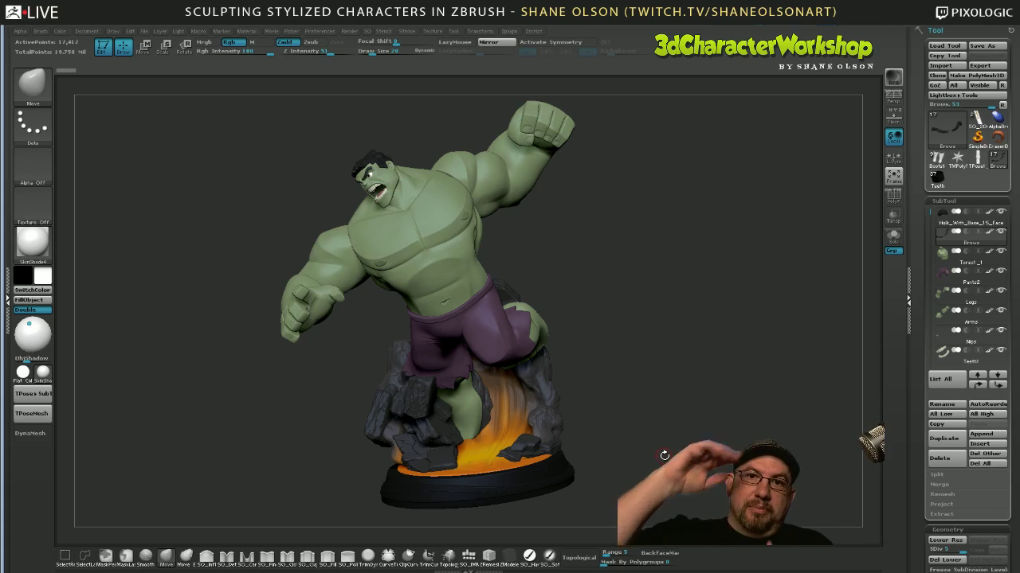
pyautogui.moveTo(702, 413); pyautogui.dragTo(674, 416)
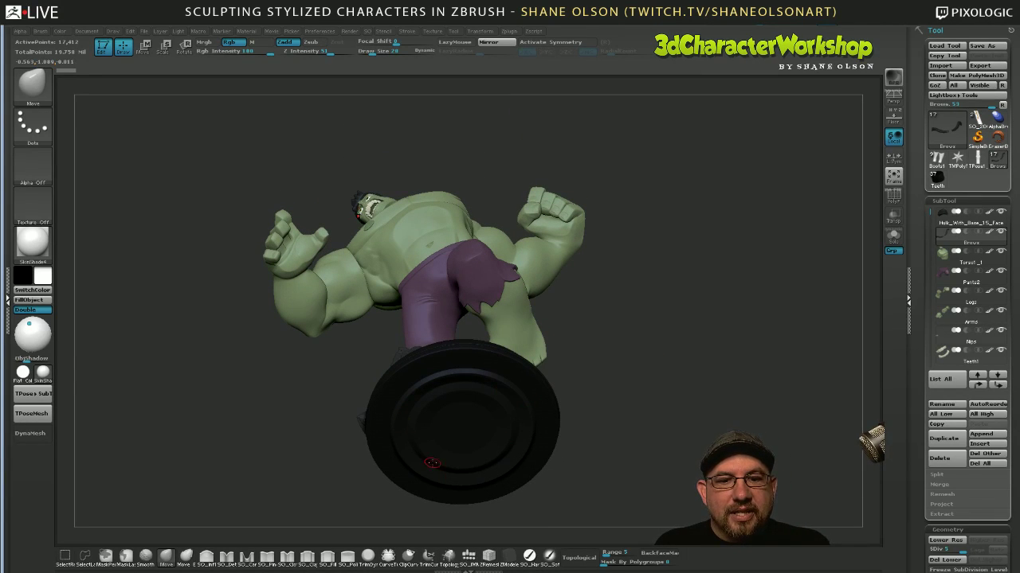
pyautogui.moveTo(672, 389); pyautogui.dragTo(543, 410)
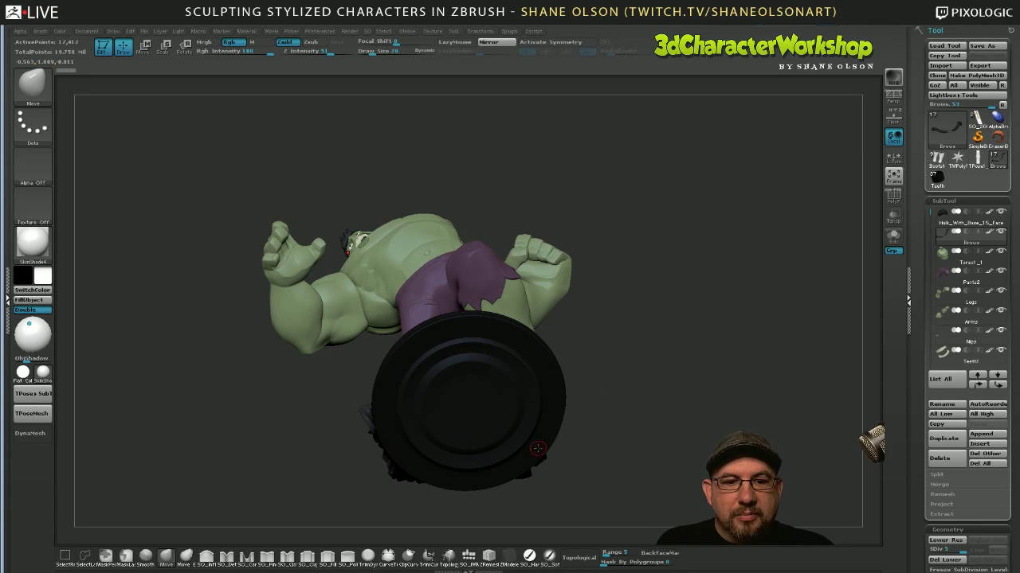
pyautogui.moveTo(648, 370); pyautogui.dragTo(629, 356)
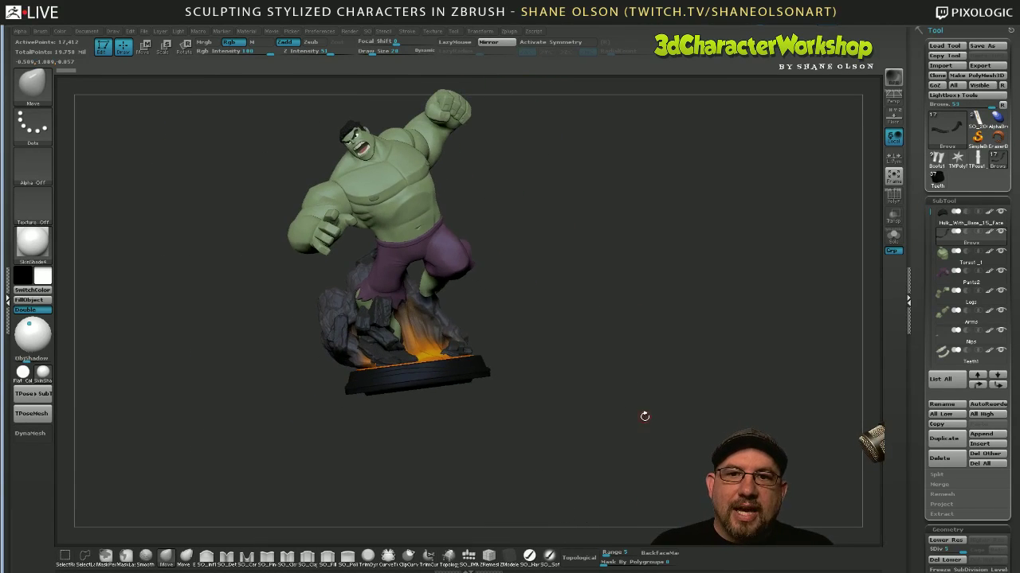
pyautogui.keyDown('alt'); pyautogui.moveTo(644, 417); pyautogui.dragTo(674, 463); pyautogui.keyUp('alt')
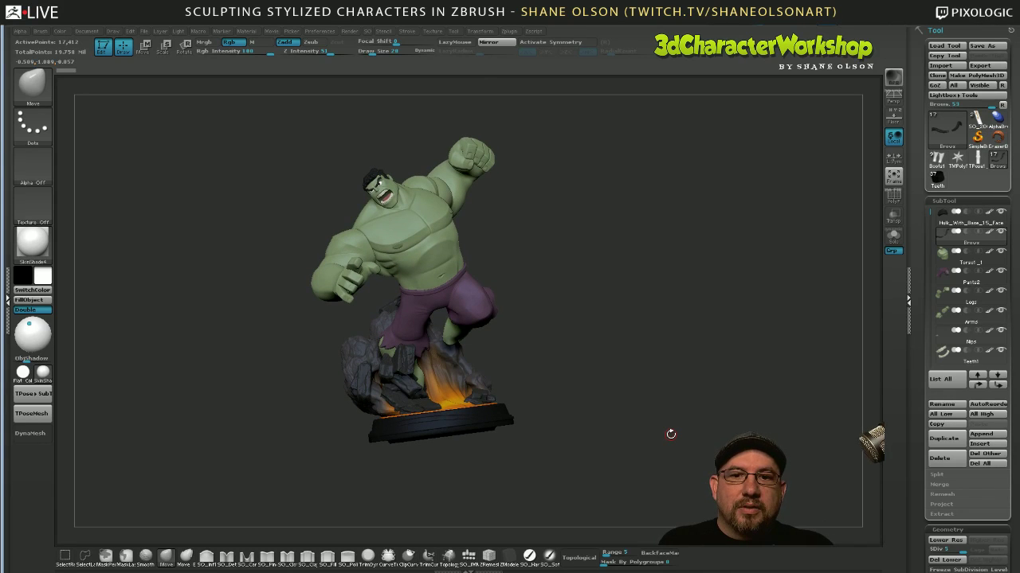
pyautogui.moveTo(692, 419); pyautogui.dragTo(584, 387)
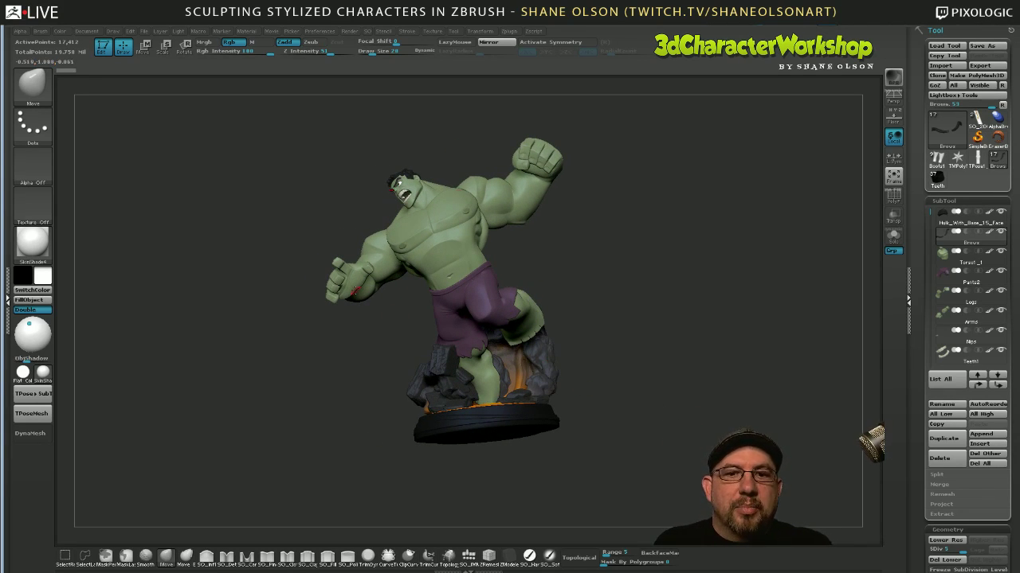
pyautogui.moveTo(640, 423); pyautogui.dragTo(506, 355)
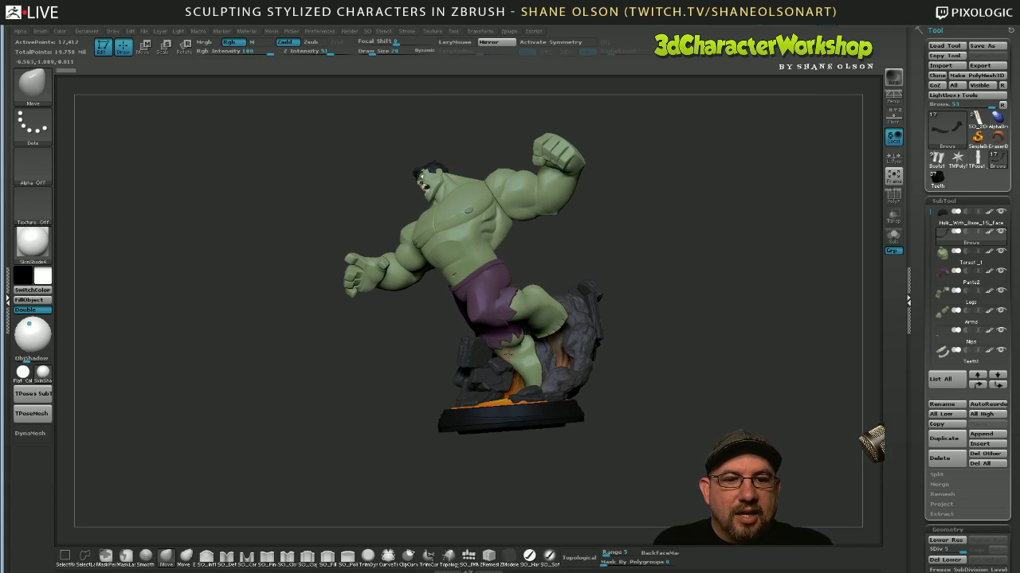
pyautogui.moveTo(658, 422)
pyautogui.mouseDown()
pyautogui.moveTo(605, 416)
pyautogui.moveTo(648, 411)
pyautogui.moveTo(653, 438)
pyautogui.mouseUp()
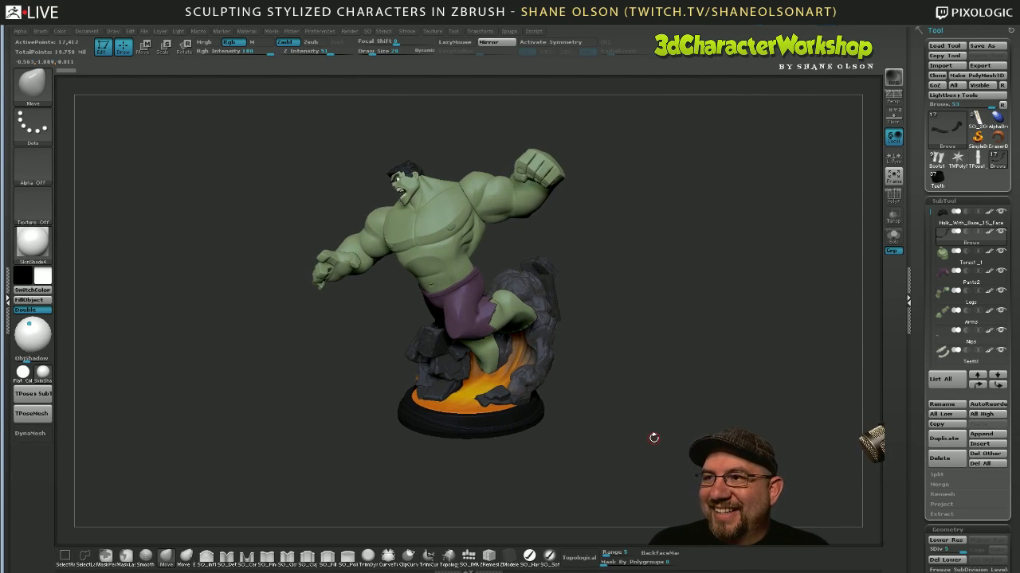
pyautogui.moveTo(622, 375); pyautogui.dragTo(636, 384)
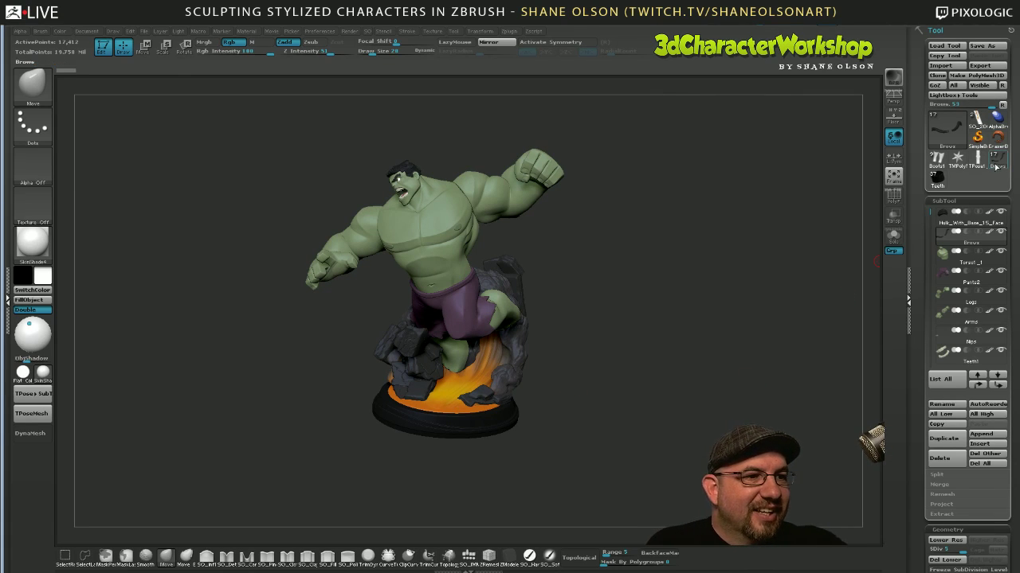
# Switch to the green-skinned pilot figure stored in the Teeth tool and show its Embossed head-tail subtool.
pyautogui.moveTo(937, 186)
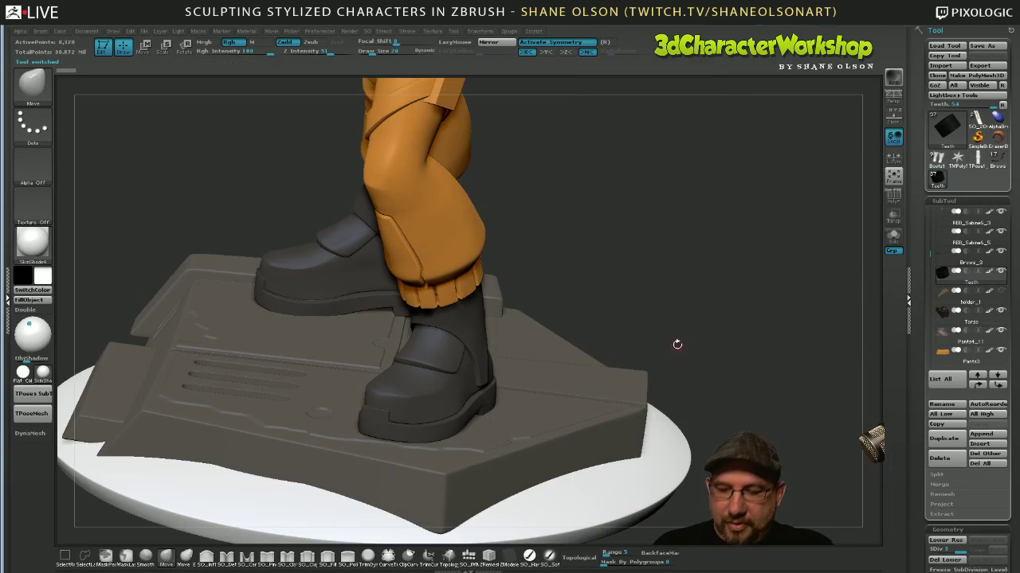
pyautogui.press('f')
pyautogui.moveTo(681, 376); pyautogui.dragTo(756, 407)
pyautogui.moveTo(930, 255); pyautogui.dragTo(930, 313)
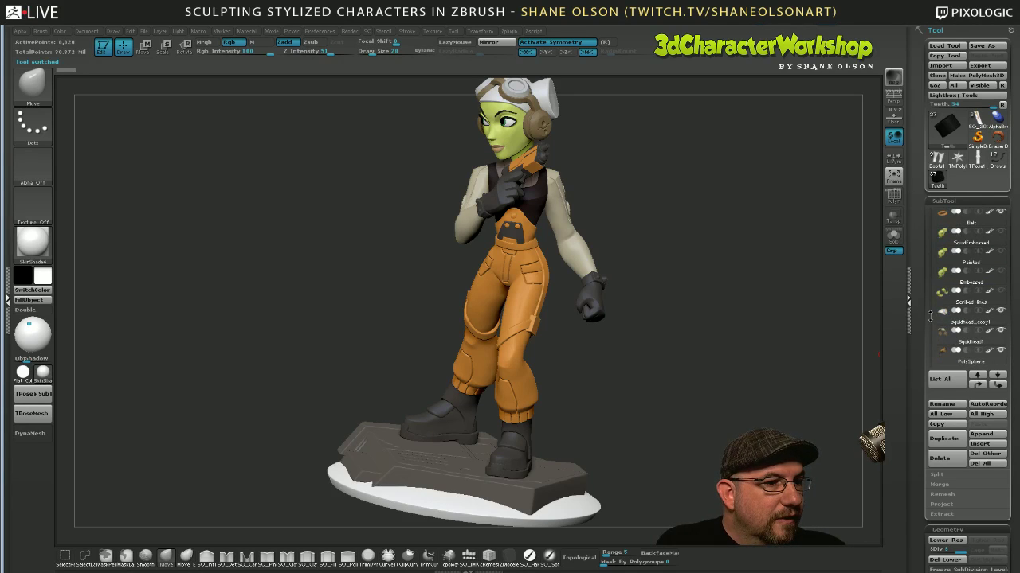
pyautogui.click(943, 275)
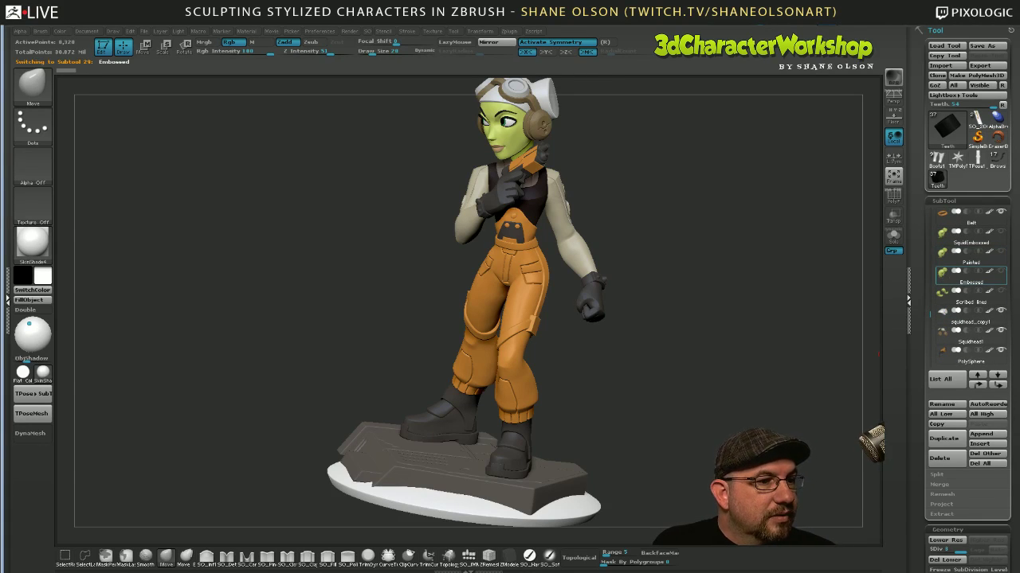
pyautogui.moveTo(710, 406)
pyautogui.mouseDown()
pyautogui.moveTo(708, 429)
pyautogui.moveTo(810, 442)
pyautogui.moveTo(779, 444)
pyautogui.moveTo(675, 397)
pyautogui.moveTo(679, 436)
pyautogui.moveTo(691, 437)
pyautogui.moveTo(663, 427)
pyautogui.moveTo(660, 439)
pyautogui.moveTo(626, 434)
pyautogui.mouseUp()
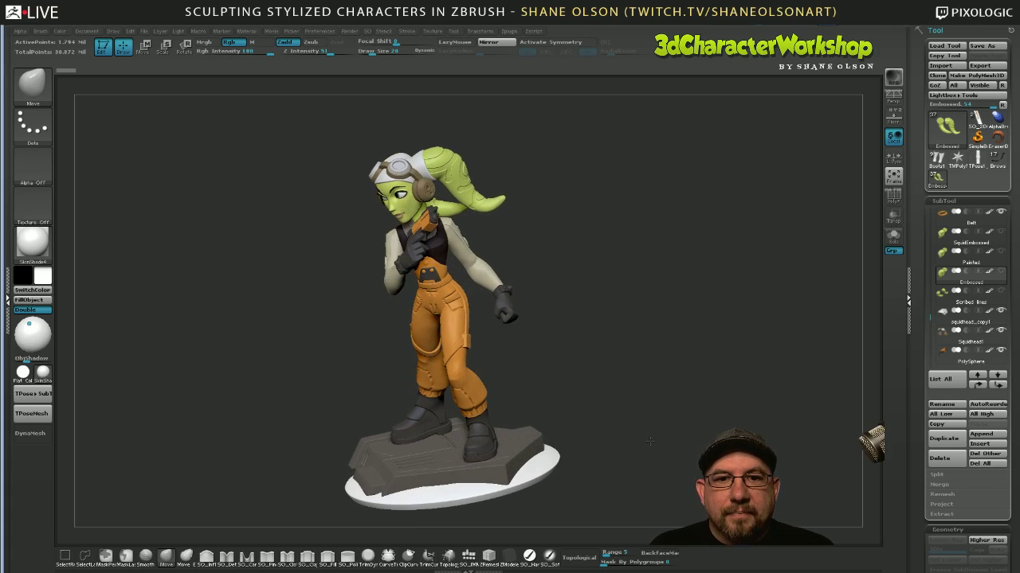
# Compare the head-tail variants by displaying the Painted, SquidEmbossed and Scribed lines subtools in turn.
pyautogui.keyDown('alt'); pyautogui.click(480, 207); pyautogui.keyUp('alt')
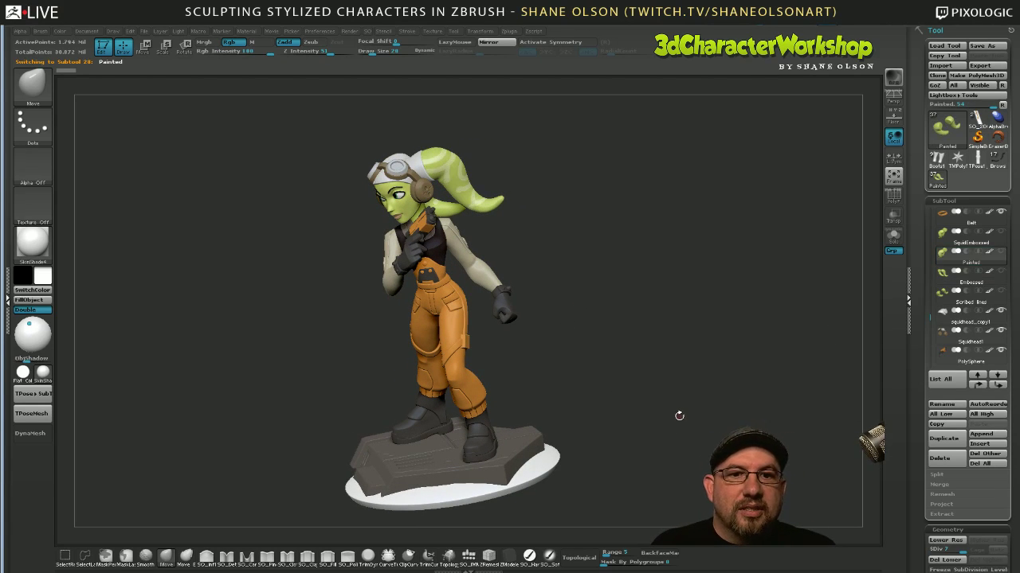
pyautogui.hotkey('alt', 'Up')
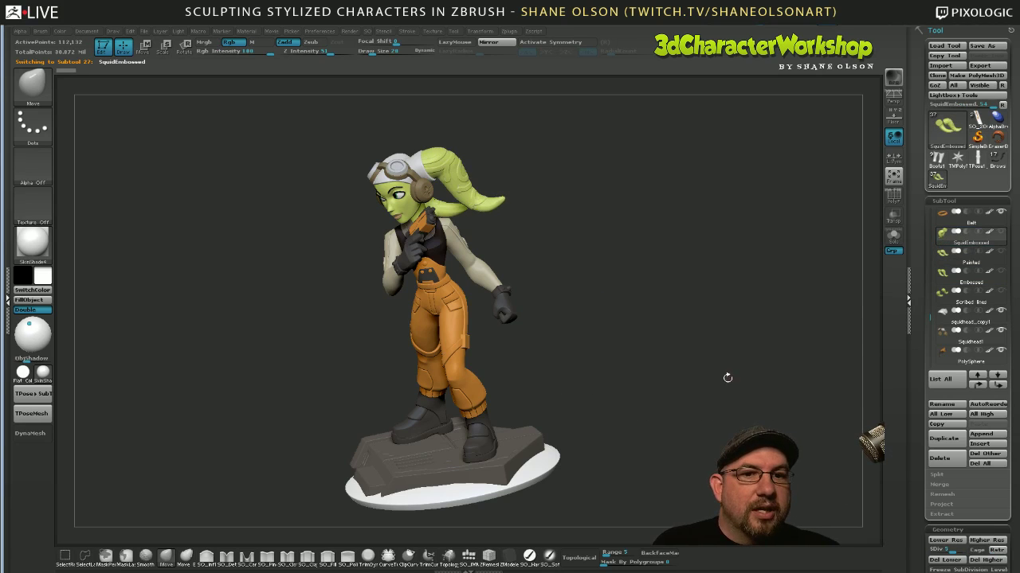
pyautogui.moveTo(675, 363); pyautogui.dragTo(588, 317)
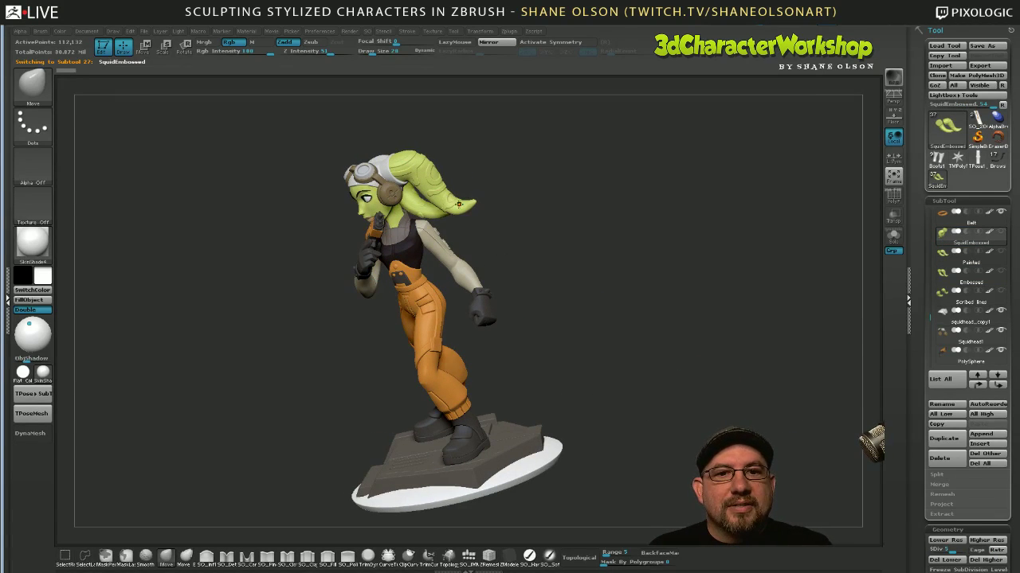
pyautogui.click(942, 295)
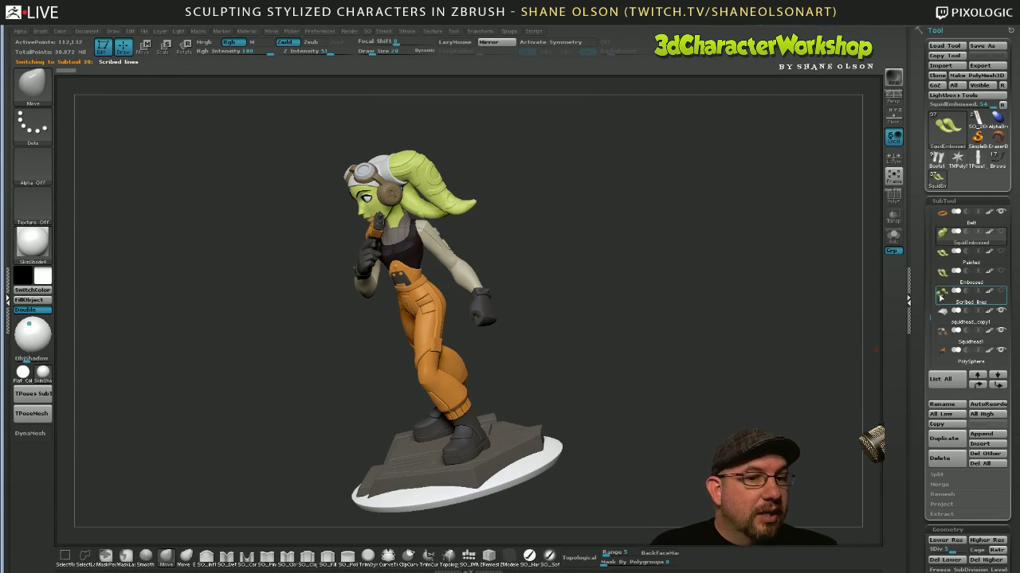
pyautogui.moveTo(676, 383); pyautogui.dragTo(688, 423)
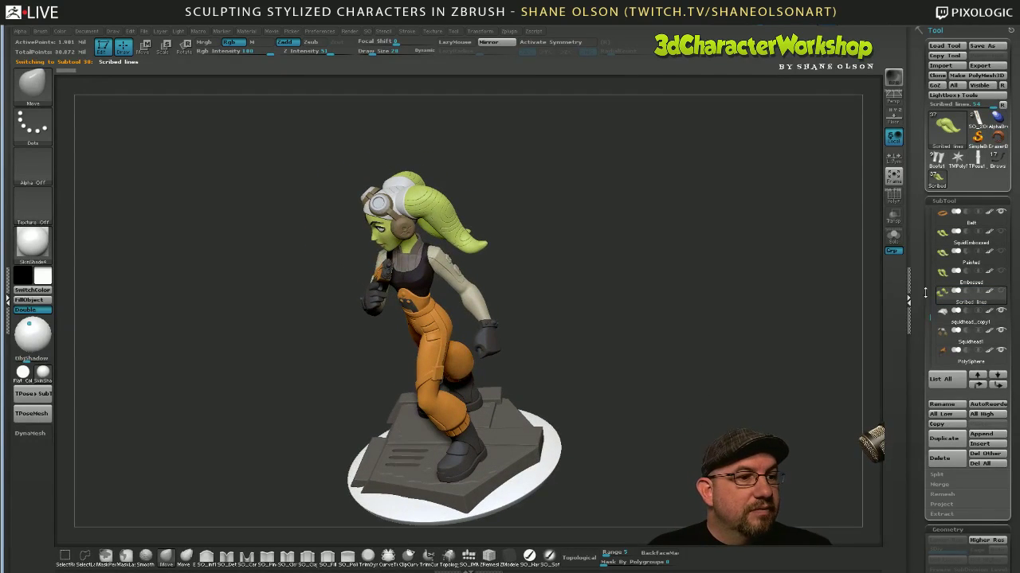
# Display the Embossed head-tails again and examine the pilot figure's pose from the front and sides.
pyautogui.click(943, 274)
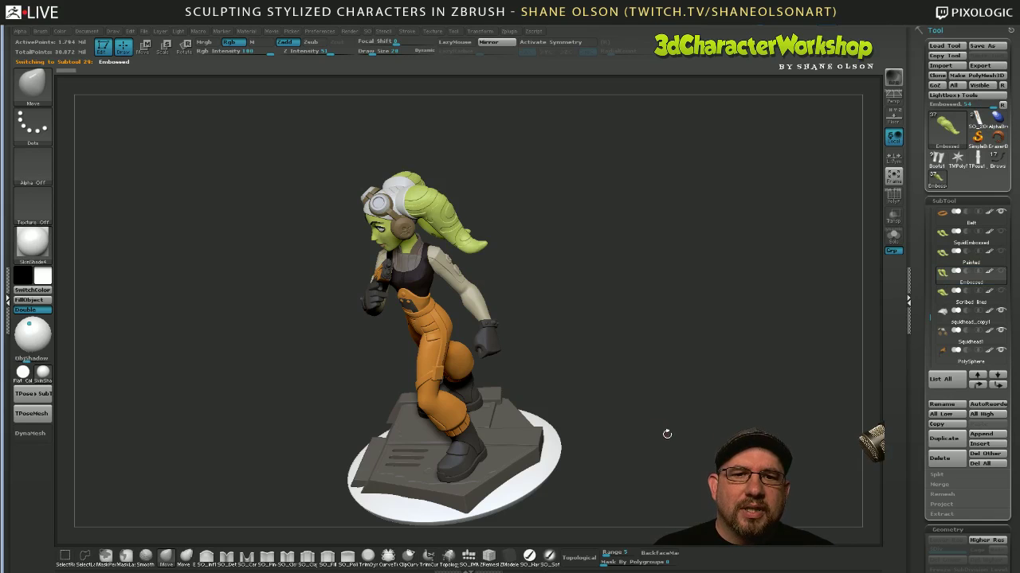
pyautogui.moveTo(667, 433)
pyautogui.mouseDown()
pyautogui.moveTo(678, 448)
pyautogui.moveTo(684, 432)
pyautogui.moveTo(704, 444)
pyautogui.moveTo(649, 451)
pyautogui.moveTo(685, 431)
pyautogui.mouseUp()
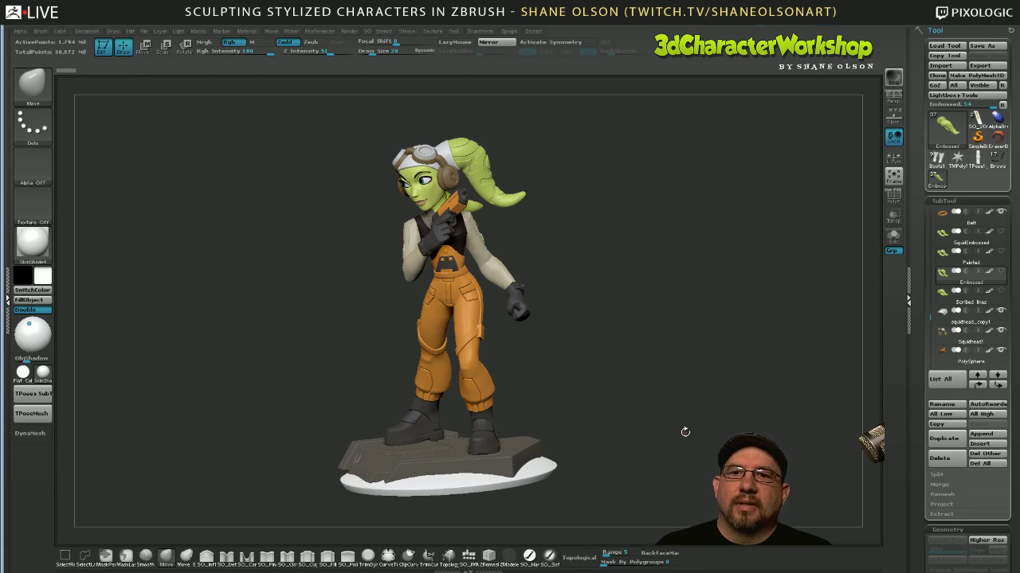
pyautogui.moveTo(628, 327); pyautogui.dragTo(646, 380)
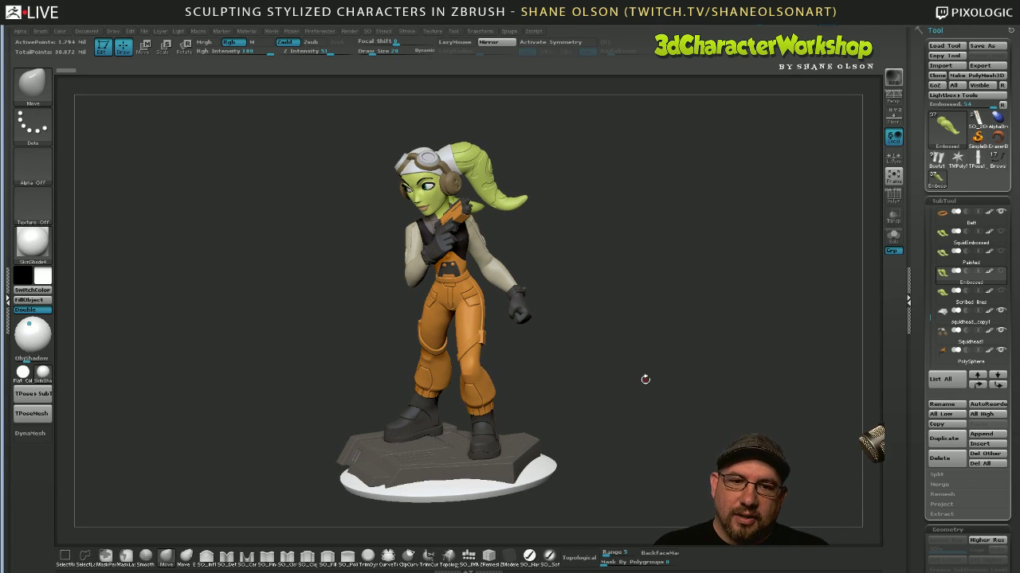
pyautogui.moveTo(632, 405); pyautogui.dragTo(644, 390)
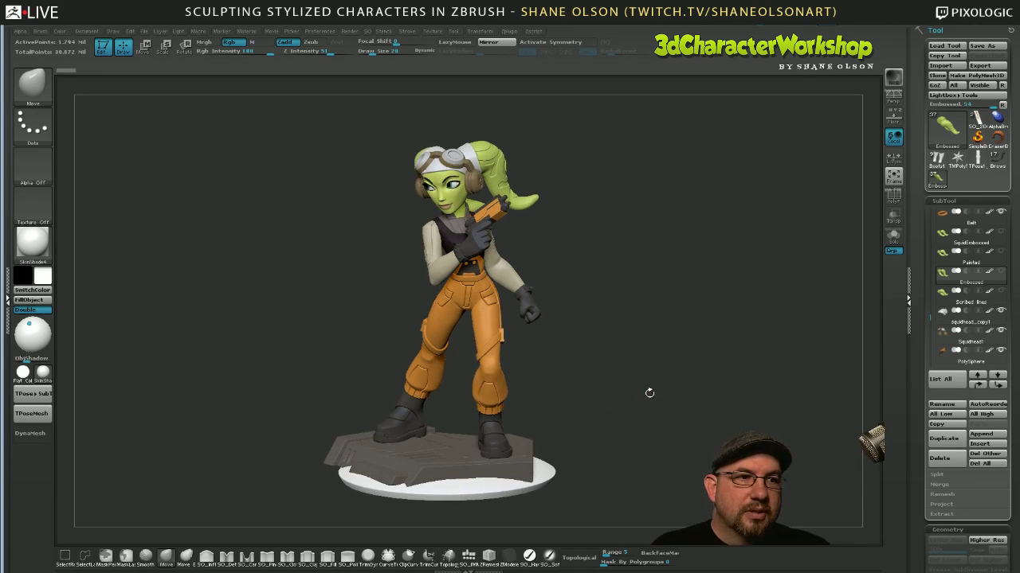
pyautogui.keyDown('shift'); pyautogui.moveTo(732, 370); pyautogui.dragTo(732, 380); pyautogui.keyUp('shift')
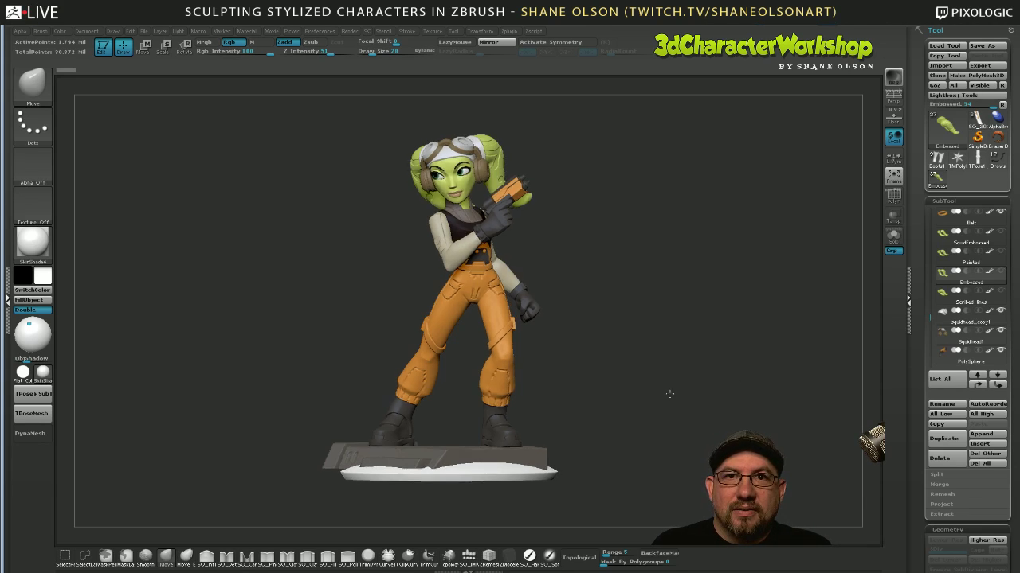
pyautogui.moveTo(675, 372); pyautogui.dragTo(789, 340)
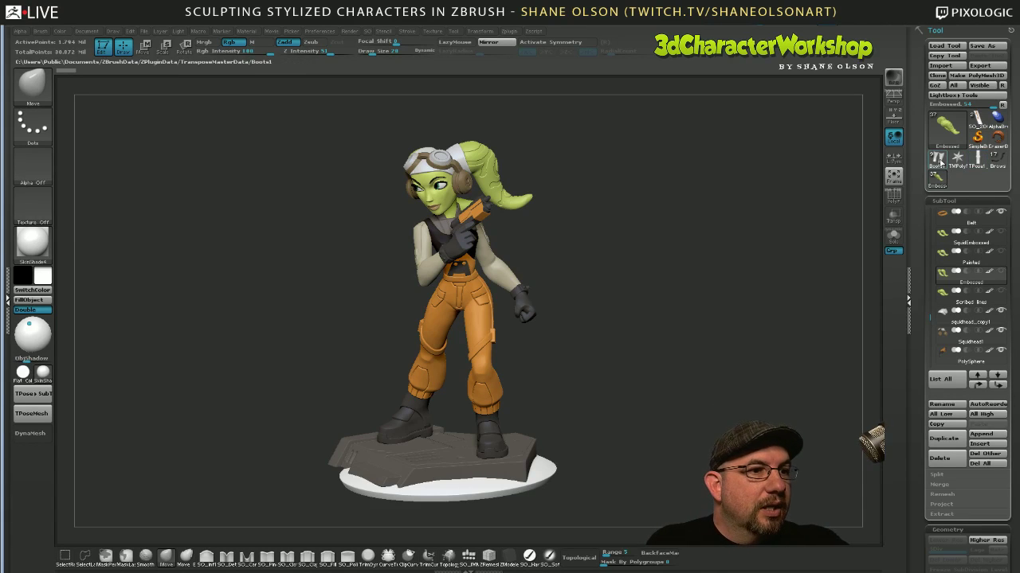
# Switch back to the pirate model's Boots1 tool, frame the legs from the front and save the file.
pyautogui.click(944, 164)
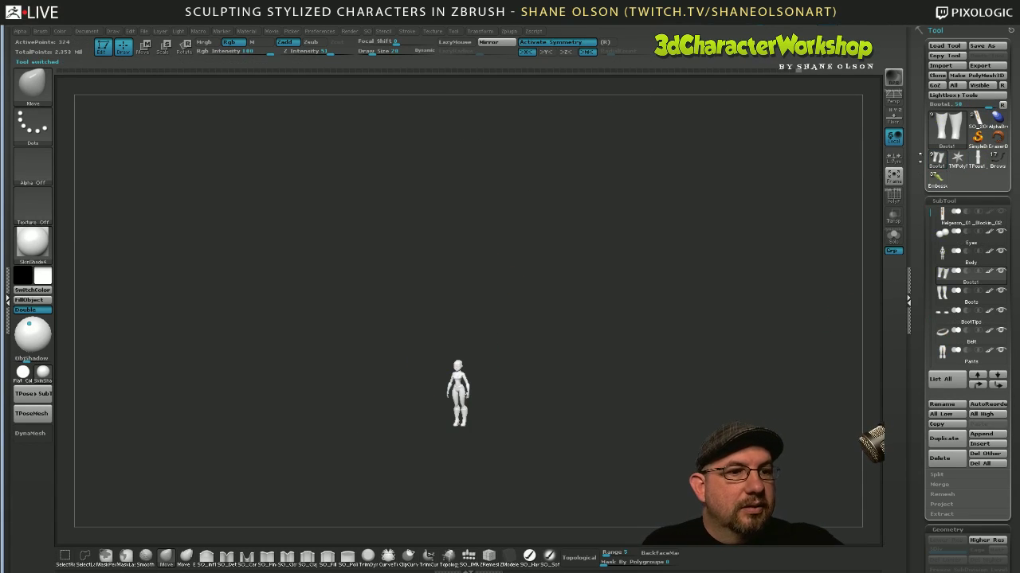
pyautogui.press('f')
pyautogui.moveTo(701, 372)
pyautogui.mouseDown()
pyautogui.moveTo(649, 249)
pyautogui.moveTo(651, 223)
pyautogui.mouseUp()
pyautogui.moveTo(662, 368)
pyautogui.keyDown('shift'); pyautogui.mouseDown()
pyautogui.moveTo(667, 343)
pyautogui.moveTo(664, 385)
pyautogui.moveTo(674, 388)
pyautogui.mouseUp(); pyautogui.keyUp('shift')
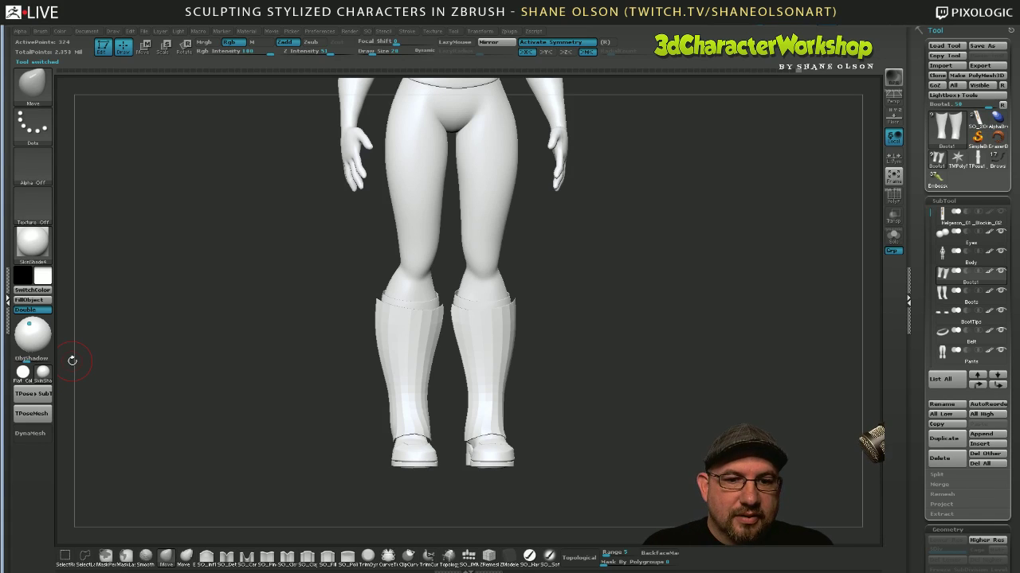
pyautogui.moveTo(632, 386); pyautogui.dragTo(648, 348)
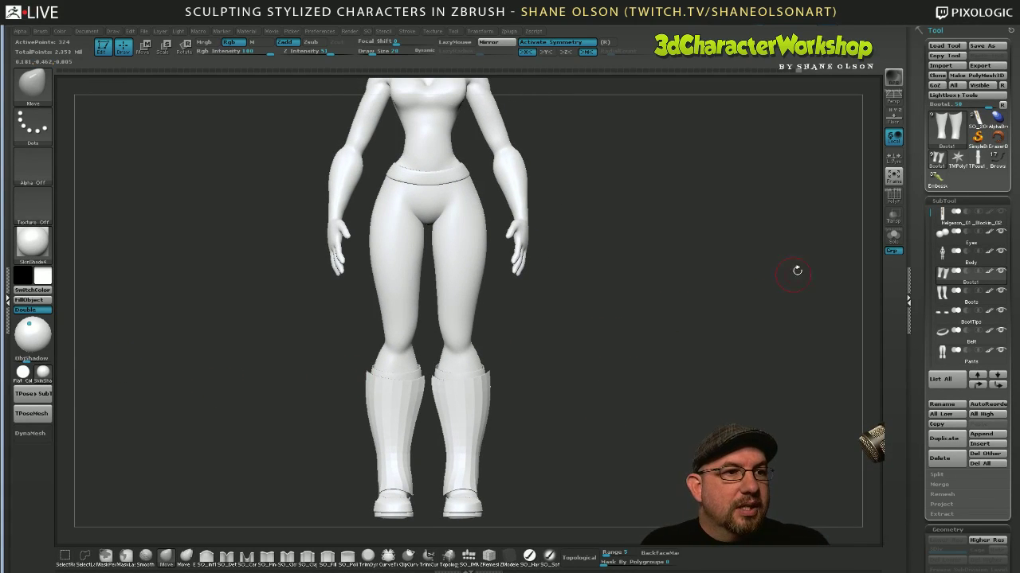
pyautogui.hotkey('ctrl', 's')
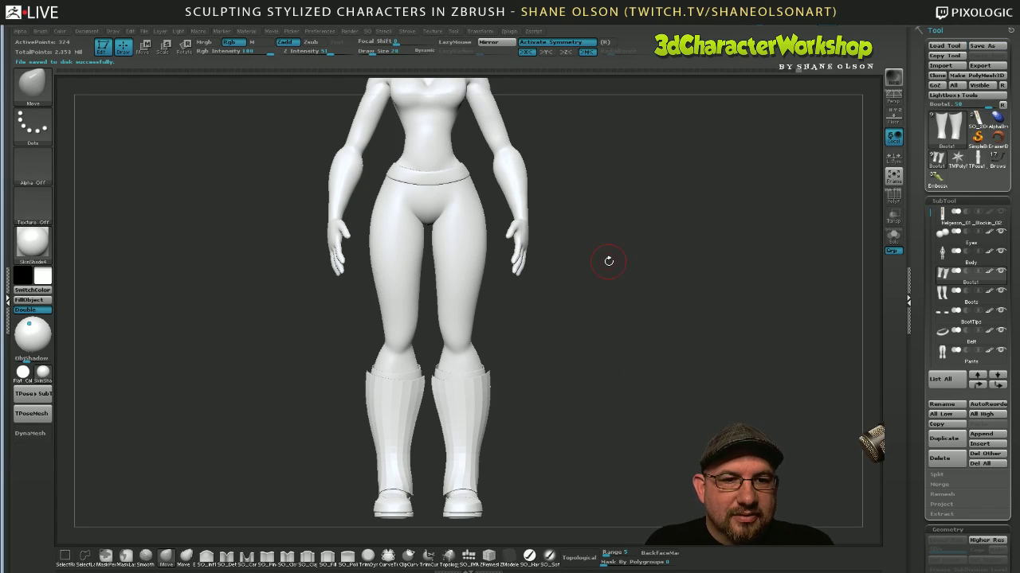
pyautogui.moveTo(610, 391)
pyautogui.mouseDown()
pyautogui.moveTo(640, 410)
pyautogui.moveTo(616, 383)
pyautogui.moveTo(625, 430)
pyautogui.moveTo(610, 405)
pyautogui.mouseUp()
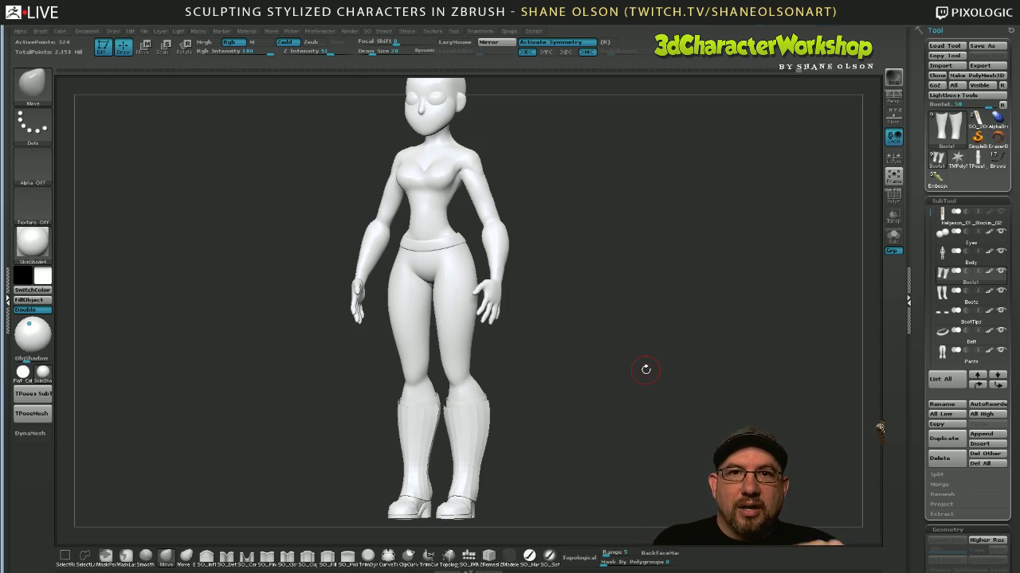
pyautogui.moveTo(639, 396); pyautogui.dragTo(632, 371)
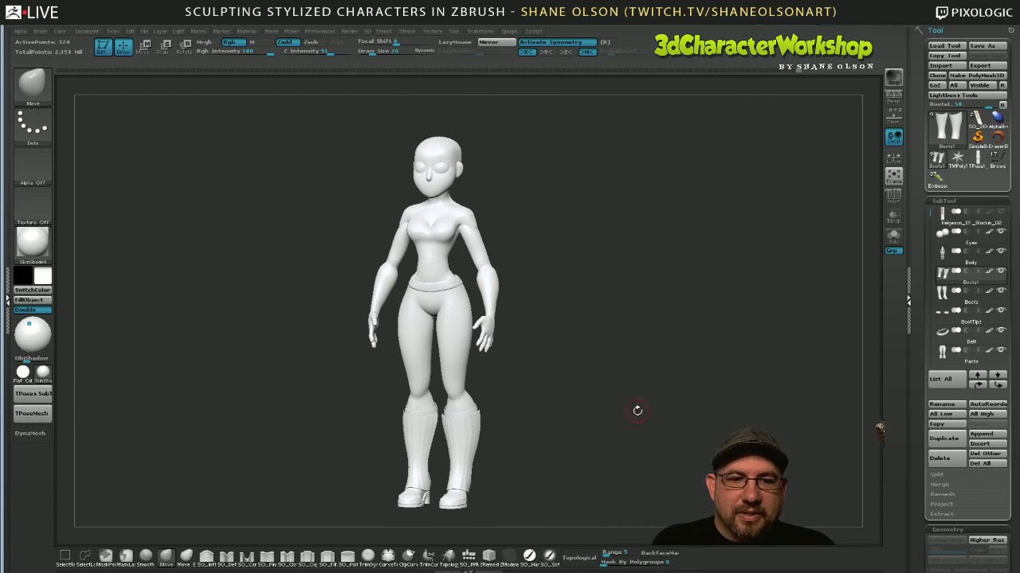
pyautogui.moveTo(637, 411); pyautogui.dragTo(638, 390)
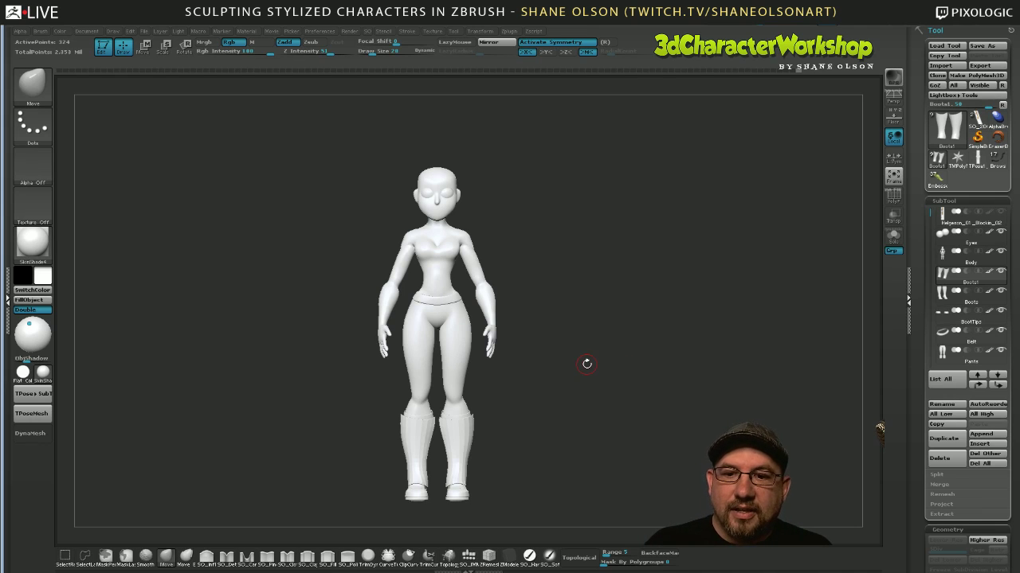
pyautogui.moveTo(537, 343); pyautogui.dragTo(631, 296)
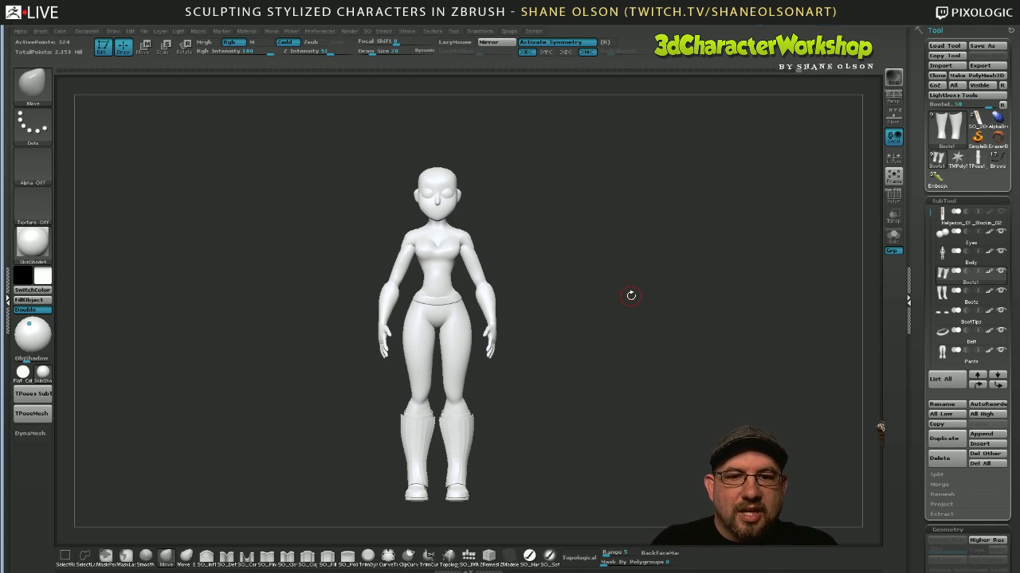
pyautogui.moveTo(583, 348)
pyautogui.mouseDown()
pyautogui.moveTo(597, 351)
pyautogui.moveTo(588, 354)
pyautogui.mouseUp()
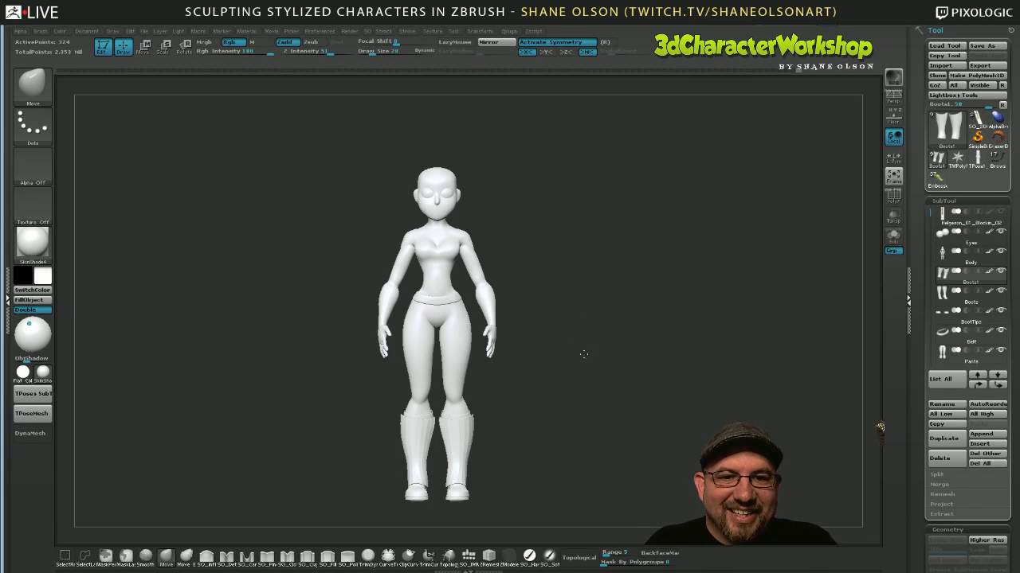
pyautogui.moveTo(583, 354); pyautogui.dragTo(594, 357)
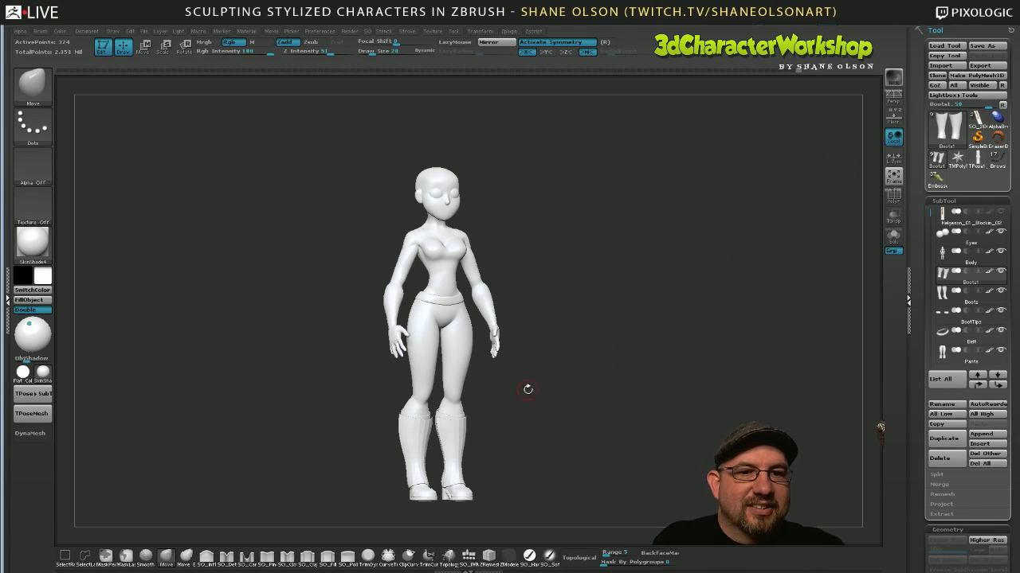
pyautogui.moveTo(547, 286); pyautogui.dragTo(560, 333)
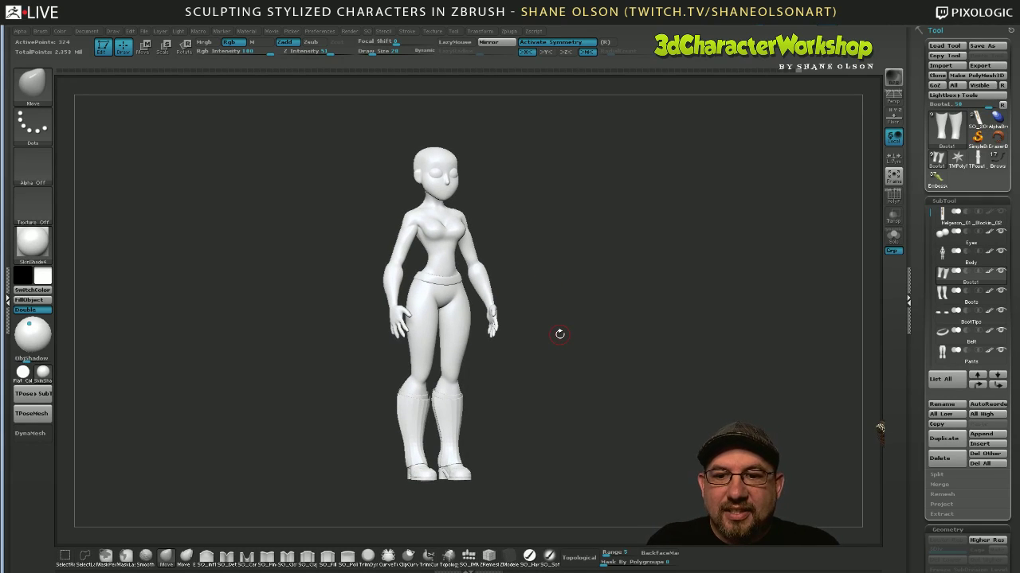
# Display the pirate concept art as a reference beside the model.
pyautogui.press(',')
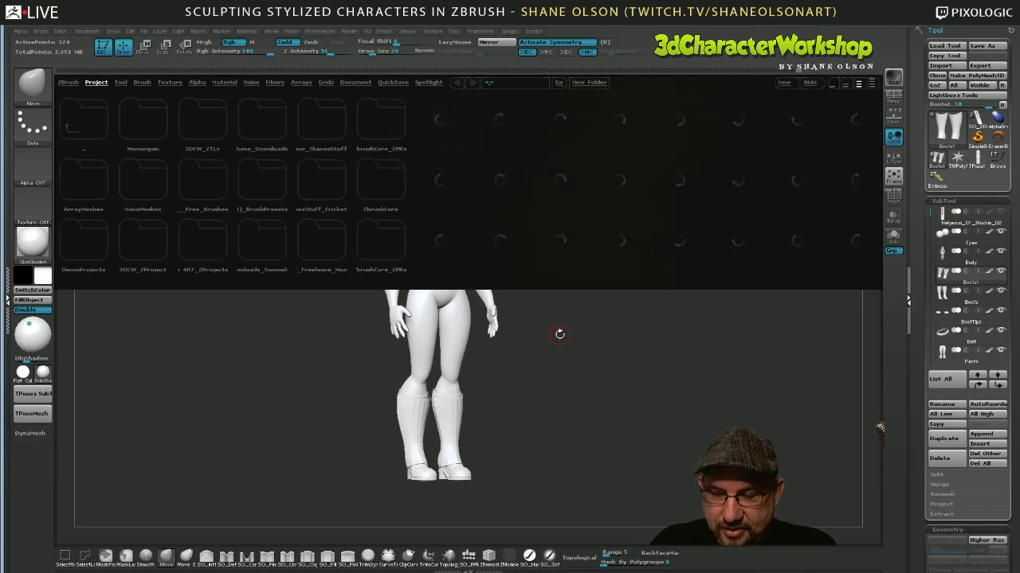
pyautogui.press(',')
pyautogui.hotkey('shift', 'z')
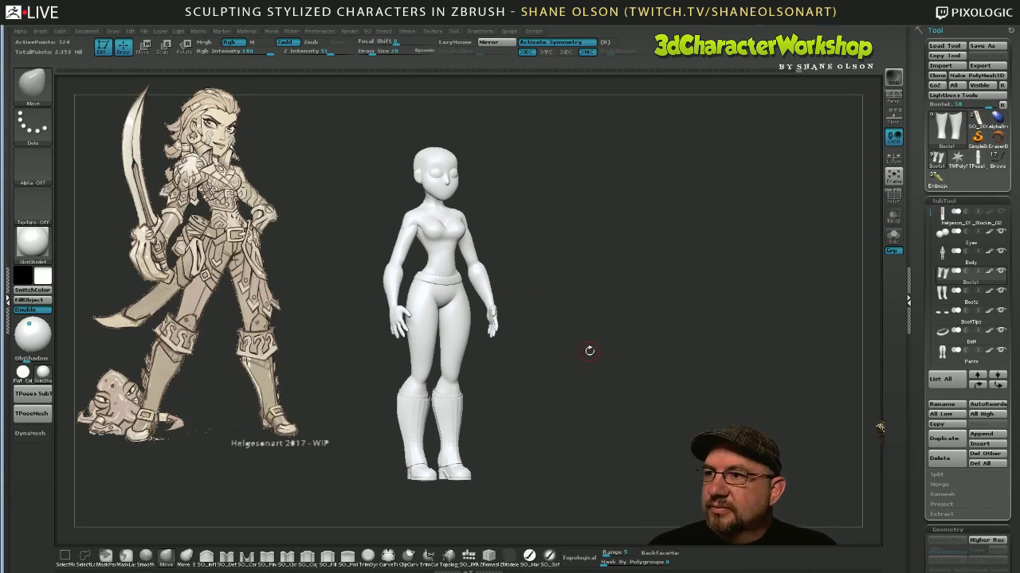
pyautogui.moveTo(606, 328); pyautogui.dragTo(626, 345)
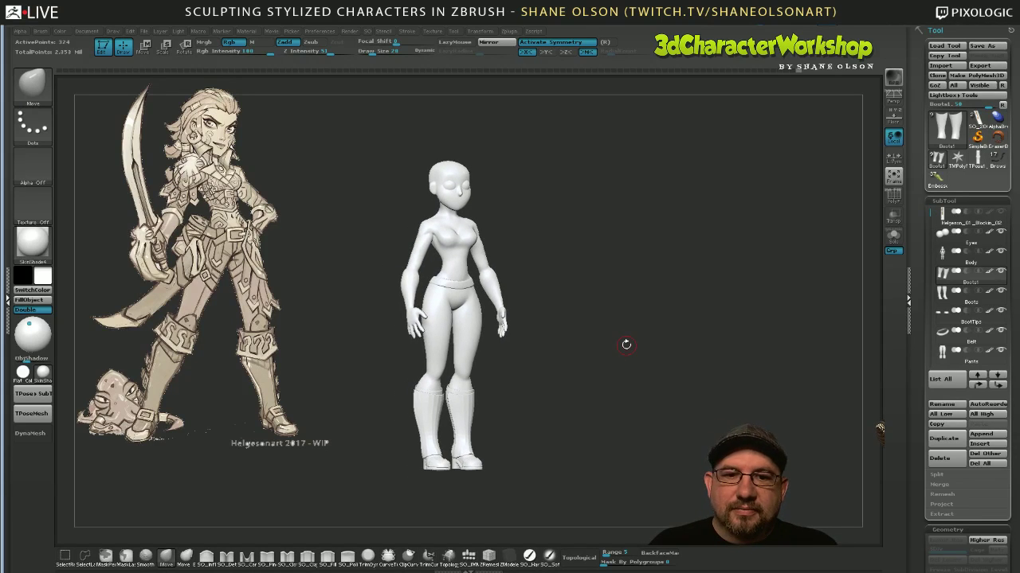
# Make the Boots1 shin panels the active subtool and show all other subtools as transparent ghosts.
pyautogui.keyDown('alt'); pyautogui.moveTo(591, 385); pyautogui.dragTo(559, 384); pyautogui.keyUp('alt')
pyautogui.keyDown('alt'); pyautogui.click(482, 451); pyautogui.keyUp('alt')
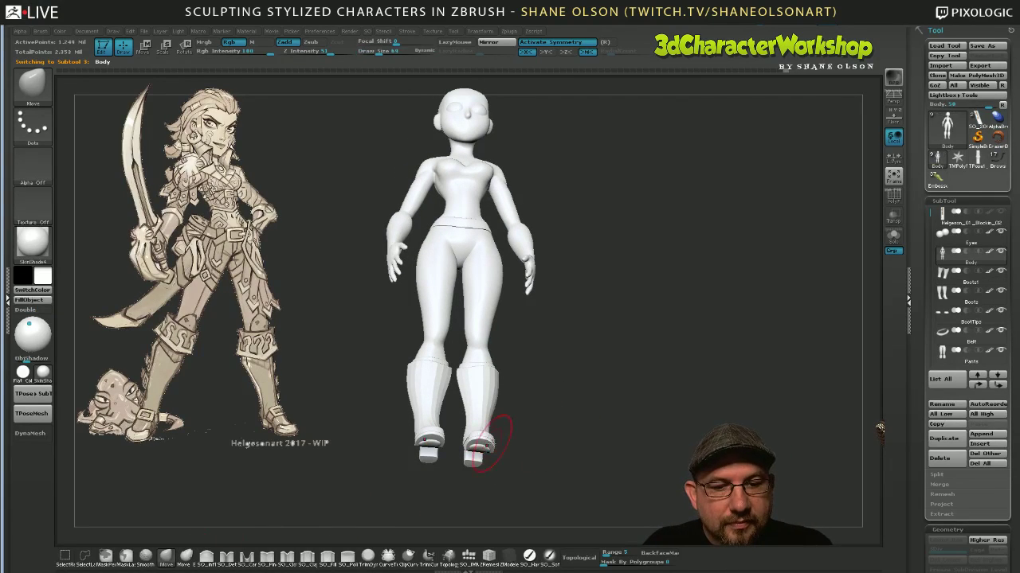
pyautogui.moveTo(575, 434)
pyautogui.mouseDown()
pyautogui.moveTo(599, 452)
pyautogui.moveTo(565, 406)
pyautogui.moveTo(642, 387)
pyautogui.moveTo(598, 403)
pyautogui.moveTo(605, 417)
pyautogui.moveTo(580, 435)
pyautogui.mouseUp()
pyautogui.keyDown('alt'); pyautogui.click(478, 385); pyautogui.keyUp('alt')
pyautogui.moveTo(594, 392)
pyautogui.mouseDown()
pyautogui.moveTo(689, 398)
pyautogui.moveTo(597, 407)
pyautogui.mouseUp()
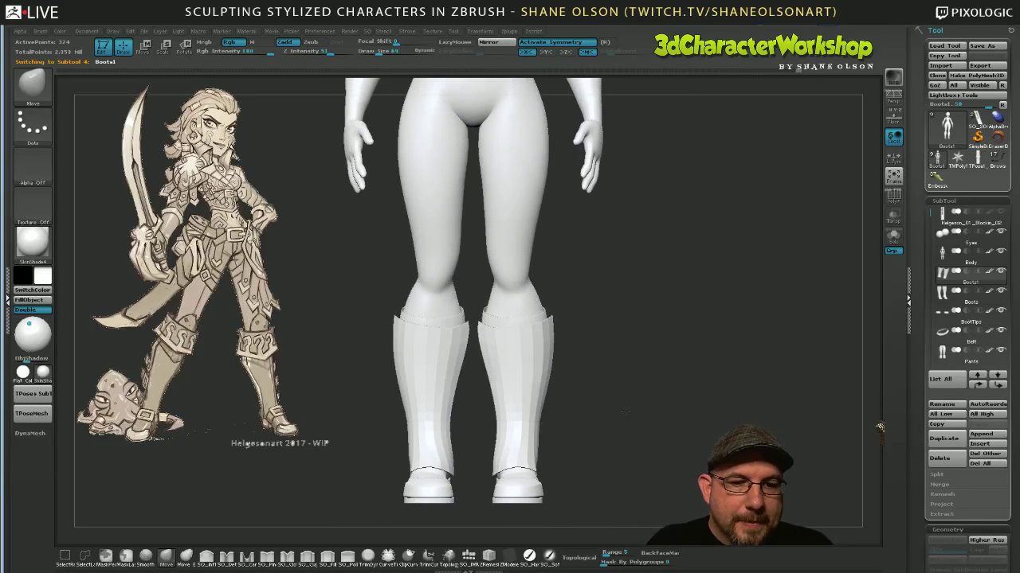
pyautogui.click(893, 216)
pyautogui.moveTo(617, 378)
pyautogui.keyDown('alt'); pyautogui.mouseDown()
pyautogui.moveTo(605, 394)
pyautogui.moveTo(628, 388)
pyautogui.moveTo(559, 356)
pyautogui.moveTo(638, 391)
pyautogui.moveTo(644, 383)
pyautogui.moveTo(647, 402)
pyautogui.moveTo(651, 387)
pyautogui.mouseUp(); pyautogui.keyUp('alt')
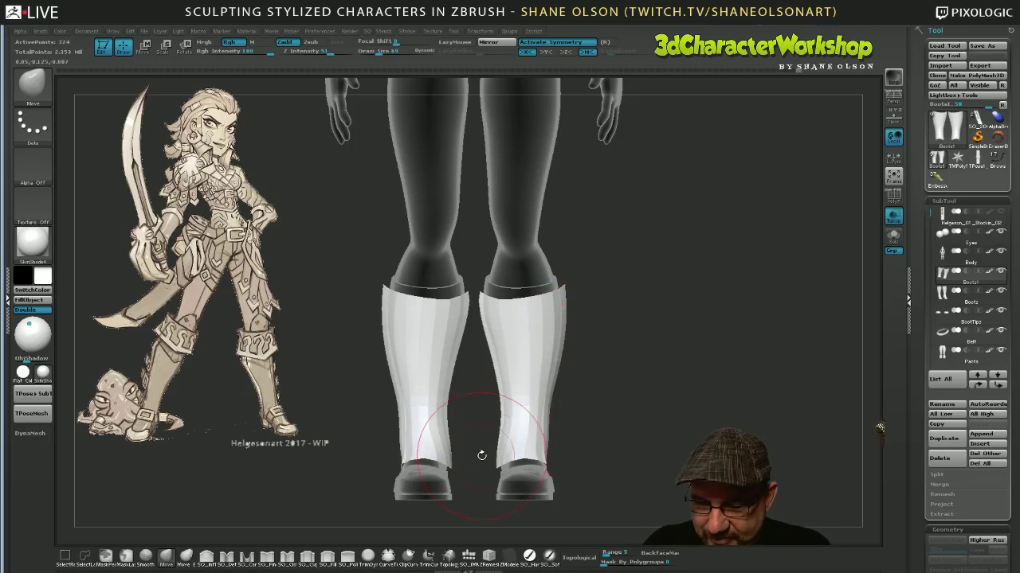
# Slightly adjust the shape of the shin panels with the Transpose Move line.
pyautogui.press('w')
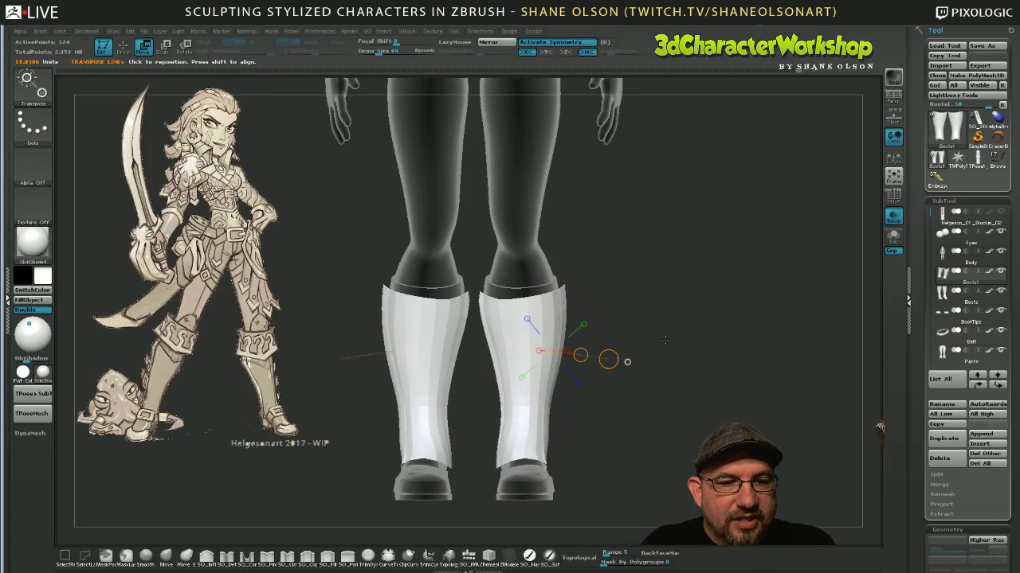
pyautogui.moveTo(665, 340); pyautogui.dragTo(671, 347)
pyautogui.moveTo(613, 363); pyautogui.dragTo(610, 360)
pyautogui.moveTo(648, 317); pyautogui.dragTo(652, 311)
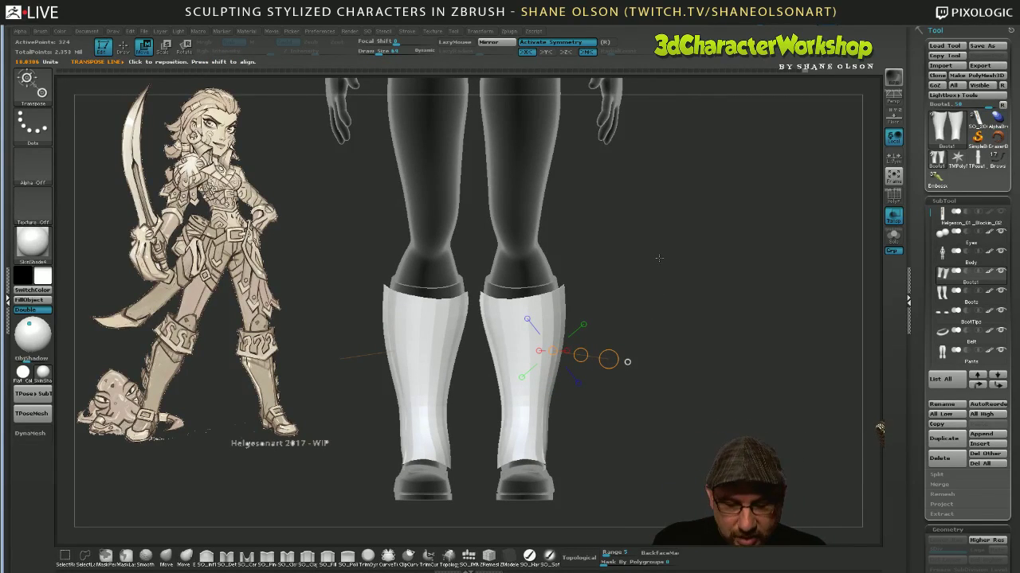
# Open the 3DCW_Start project and hide the floor grid around the pirate model.
pyautogui.press(',')
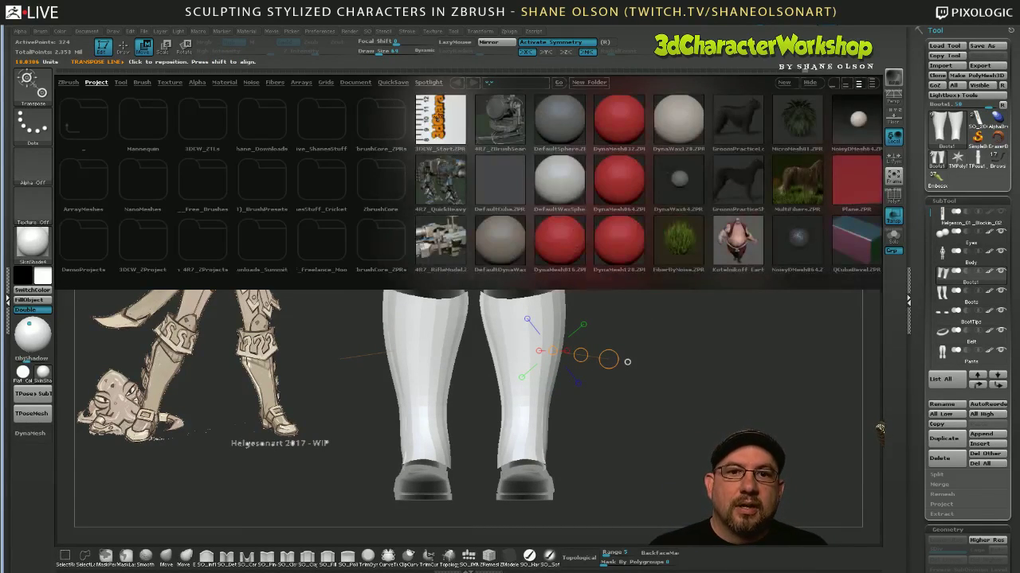
pyautogui.doubleClick(441, 120)
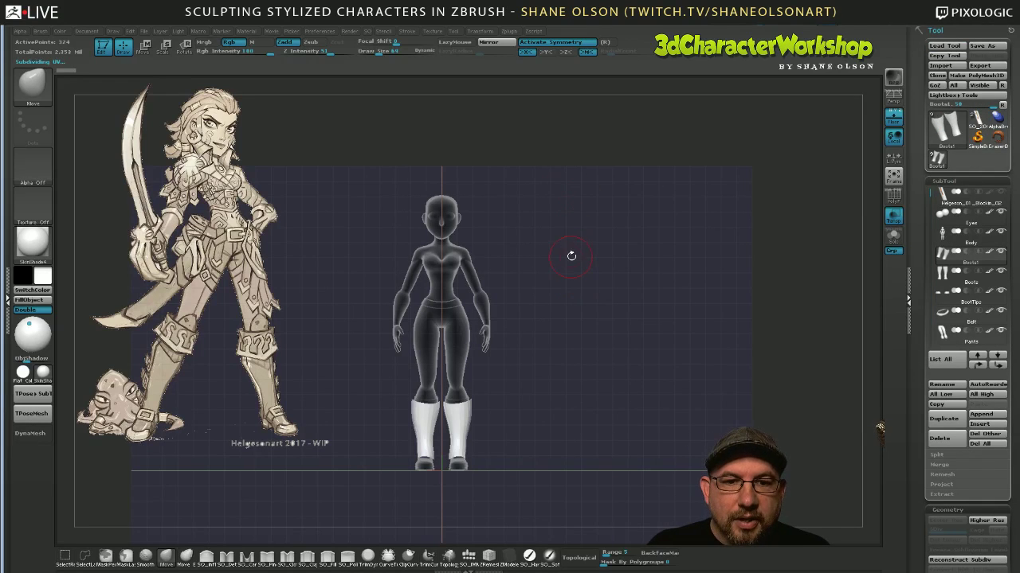
pyautogui.keyDown('alt'); pyautogui.moveTo(571, 256); pyautogui.dragTo(620, 289); pyautogui.keyUp('alt')
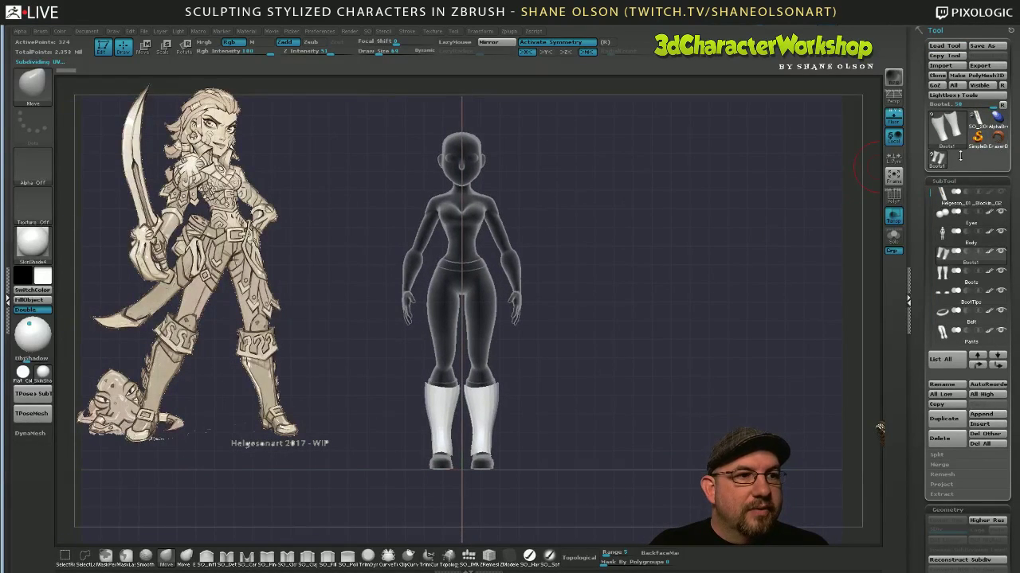
pyautogui.moveTo(600, 232); pyautogui.dragTo(655, 264)
pyautogui.click(893, 119)
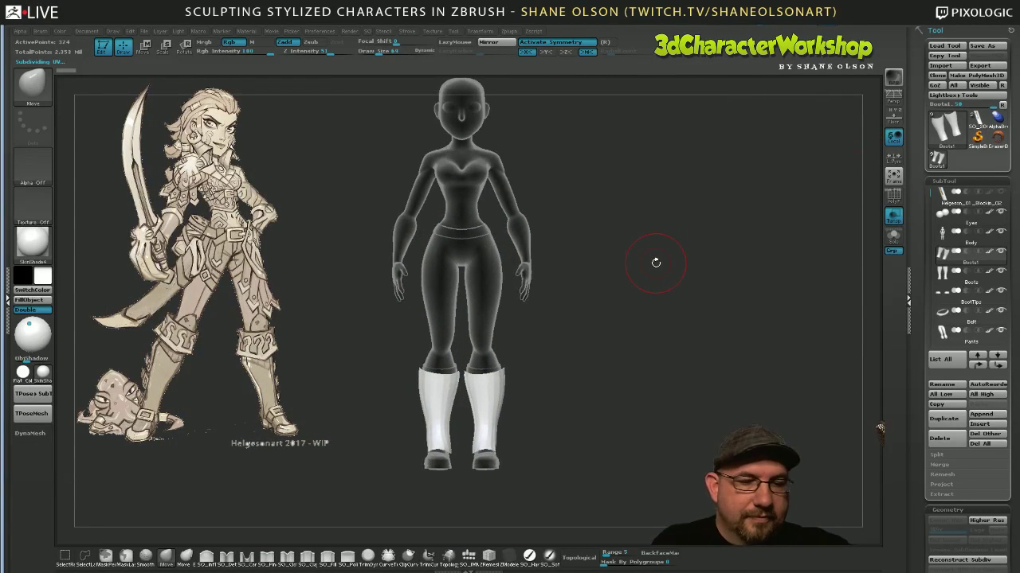
# Preview the shin panels with smooth dynamic subdivision and turn off the ghost transparency.
pyautogui.moveTo(566, 393); pyautogui.dragTo(598, 415)
pyautogui.press('d')
pyautogui.click(893, 215)
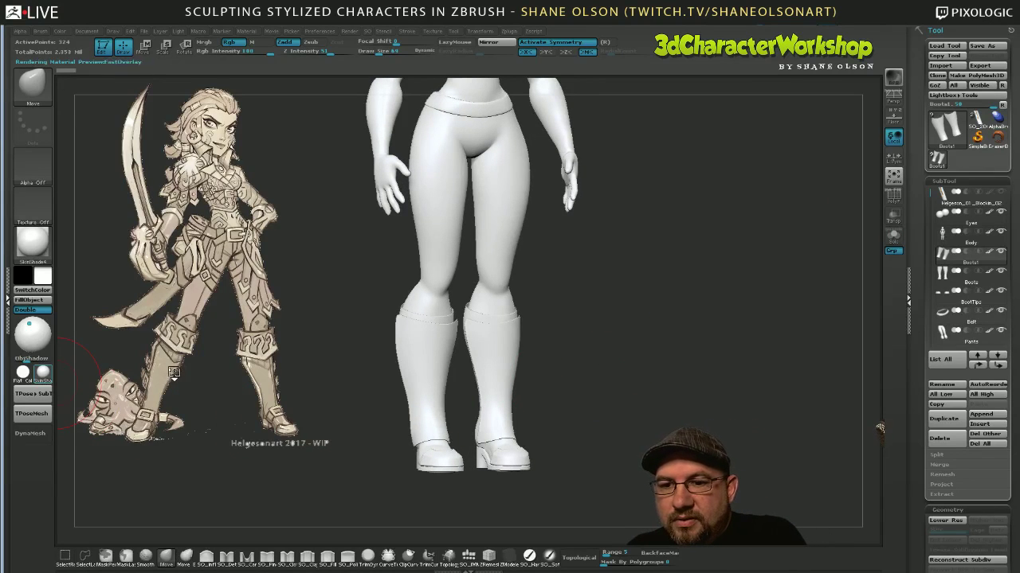
# Change the model's material to the grey zbro_modeling_clay.
pyautogui.click(44, 372)
pyautogui.click(436, 428)
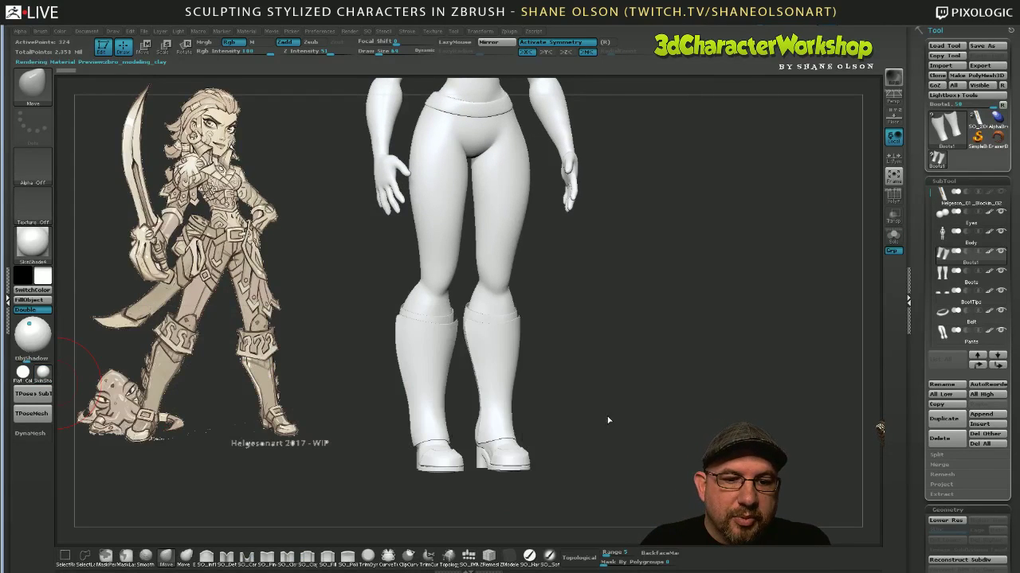
pyautogui.moveTo(636, 389); pyautogui.dragTo(630, 434)
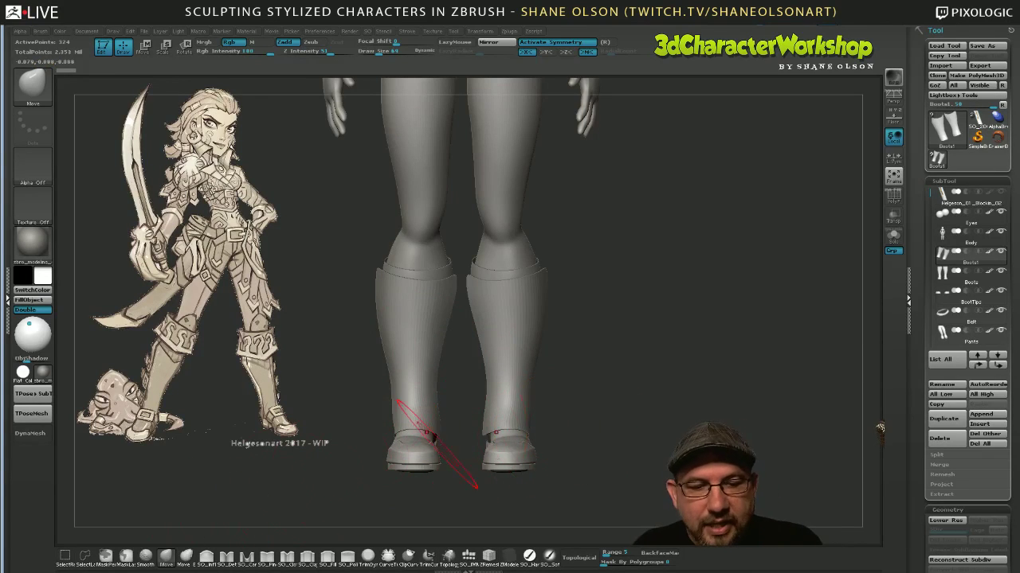
# Pull the outer sides of the shin panels outward near the ankles with the Move brush at draw size 42.
pyautogui.moveTo(591, 428); pyautogui.dragTo(588, 440)
pyautogui.press('b')
pyautogui.press('m')
pyautogui.press('v')
pyautogui.press('s')
pyautogui.moveTo(529, 406)
pyautogui.mouseDown()
pyautogui.moveTo(570, 431)
pyautogui.moveTo(537, 405)
pyautogui.mouseUp()
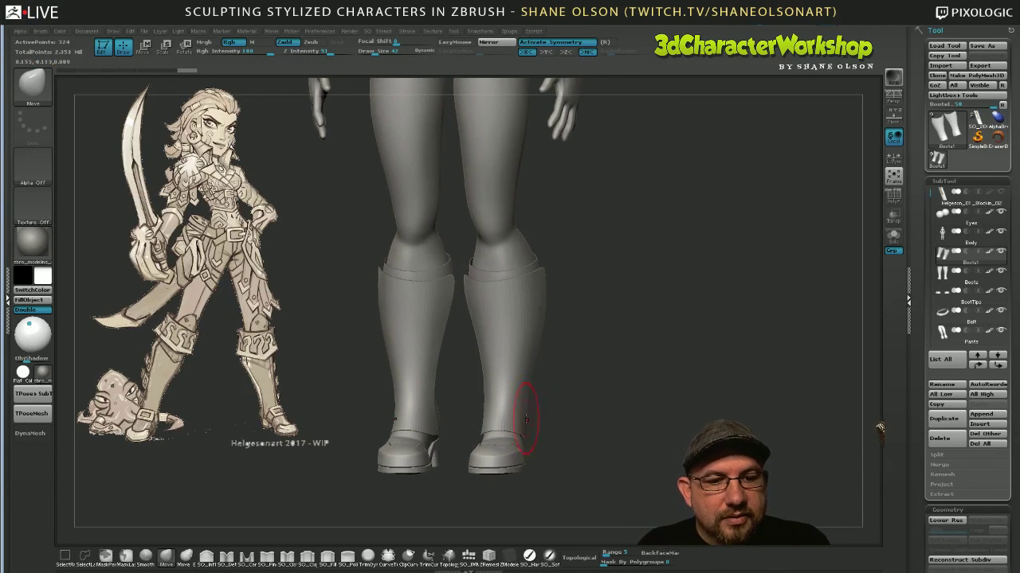
pyautogui.moveTo(620, 397); pyautogui.dragTo(629, 408)
# Smooth the lower part of the shin panels, reducing the Smooth brush's Z Intensity to 7.
pyautogui.keyDown('shift'); pyautogui.moveTo(521, 413); pyautogui.dragTo(518, 391); pyautogui.keyUp('shift')
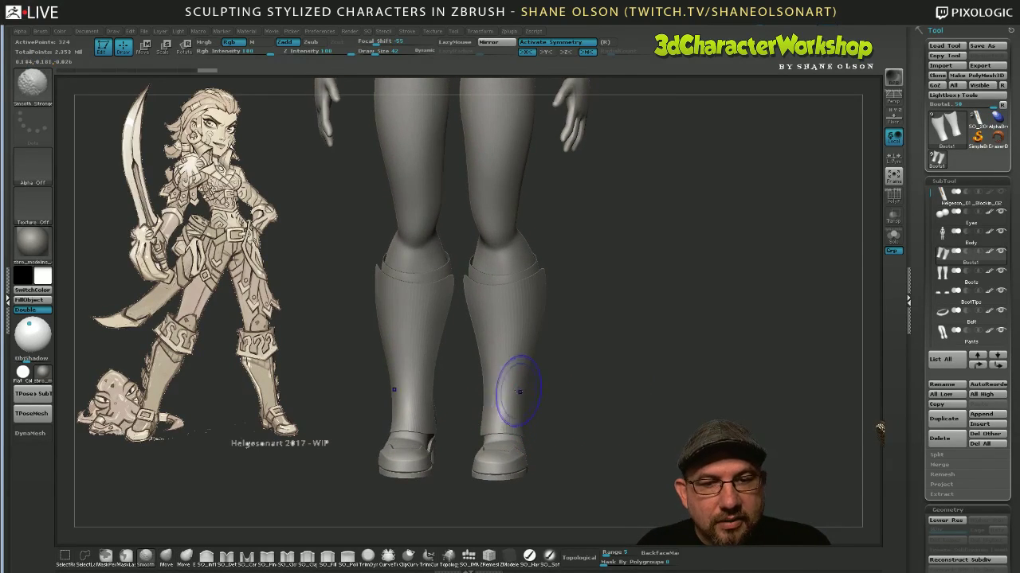
pyautogui.click(322, 55)
pyautogui.write('7')
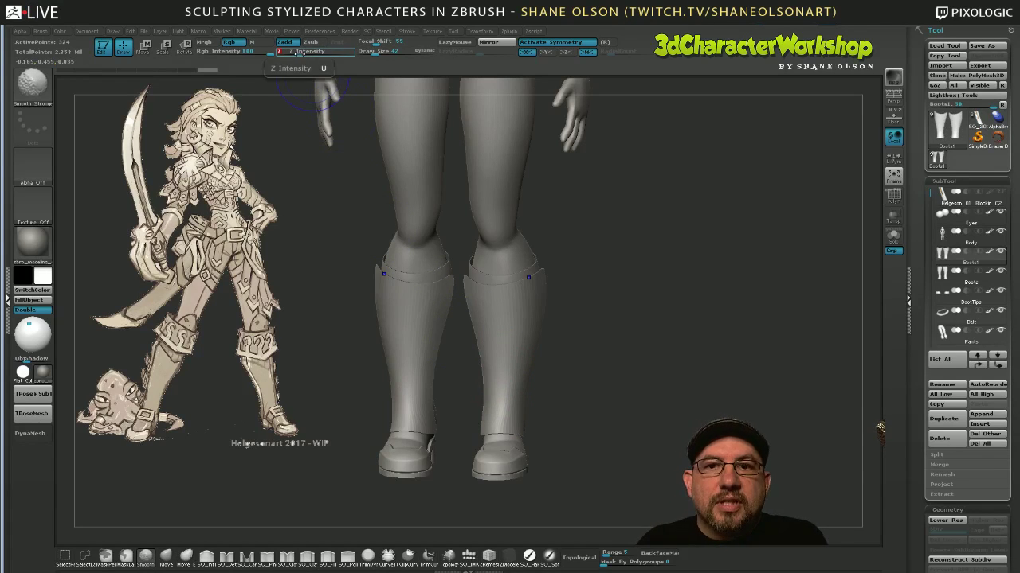
pyautogui.press('Return')
pyautogui.keyDown('shift'); pyautogui.moveTo(501, 410); pyautogui.dragTo(505, 360); pyautogui.keyUp('shift')
# Pull the inner sides of the shin panels inward above the ankles with the Move brush.
pyautogui.moveTo(614, 435)
pyautogui.mouseDown()
pyautogui.moveTo(575, 433)
pyautogui.moveTo(623, 440)
pyautogui.mouseUp()
pyautogui.moveTo(486, 416); pyautogui.dragTo(480, 405)
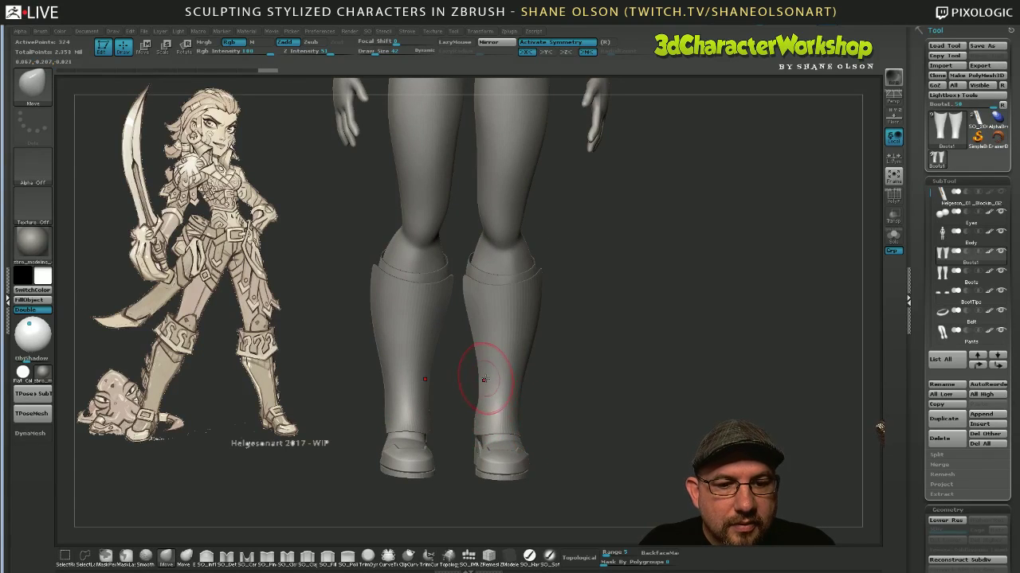
pyautogui.moveTo(619, 435)
pyautogui.mouseDown()
pyautogui.moveTo(559, 423)
pyautogui.moveTo(630, 425)
pyautogui.mouseUp()
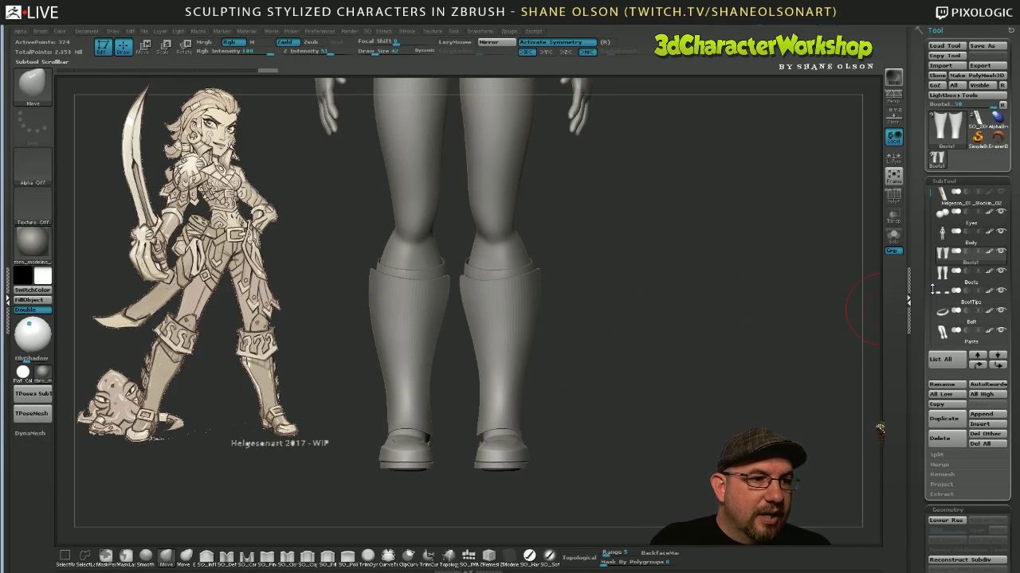
# Set the Panel Loops thickness to 0.02383 for the boot shin panels.
pyautogui.moveTo(917, 291); pyautogui.dragTo(913, 197)
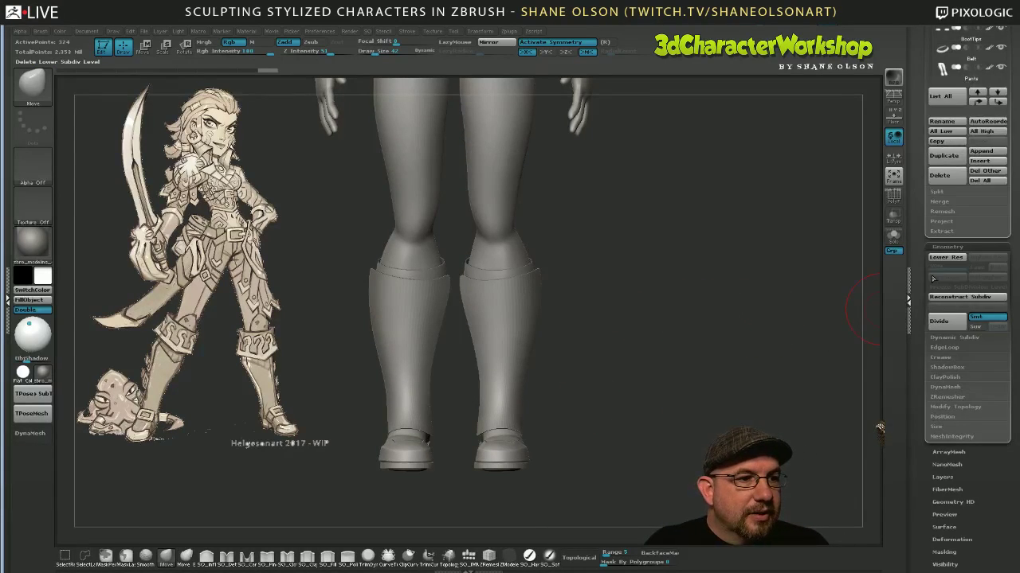
pyautogui.scroll(-2, 938, 280)
pyautogui.click(941, 283)
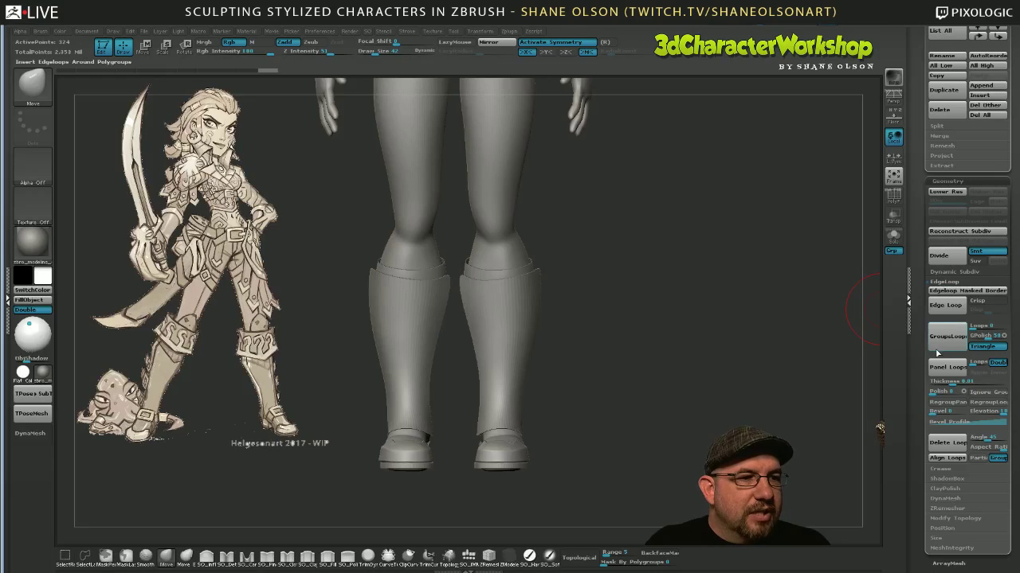
pyautogui.scroll(-1, 951, 288)
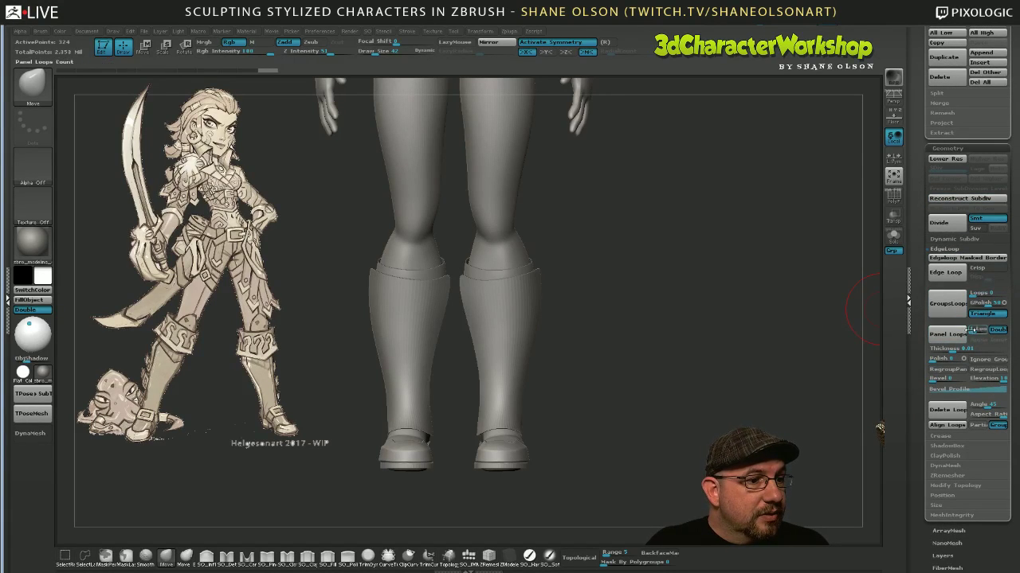
pyautogui.scroll(-1, 924, 318)
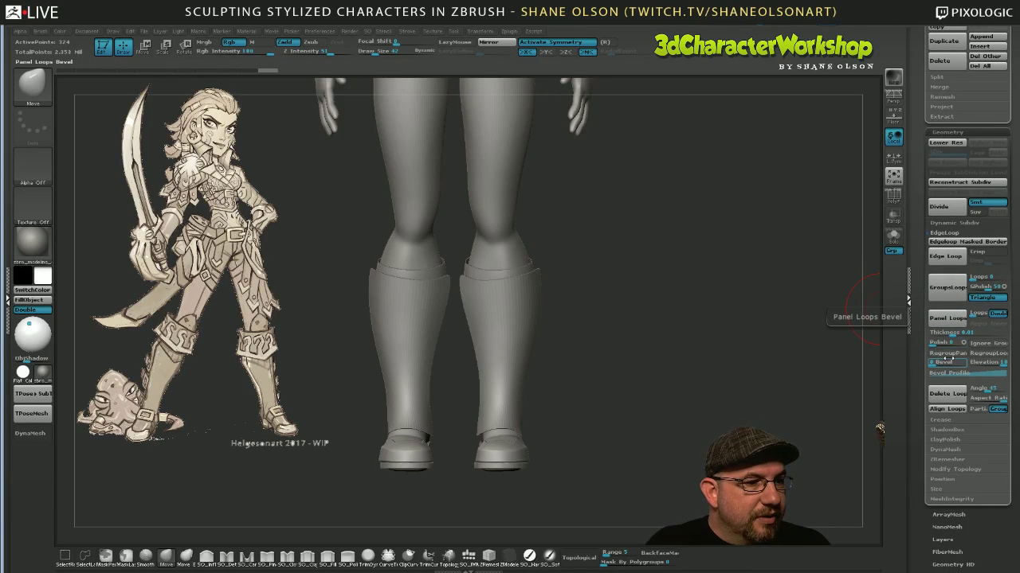
pyautogui.moveTo(837, 350); pyautogui.dragTo(794, 342)
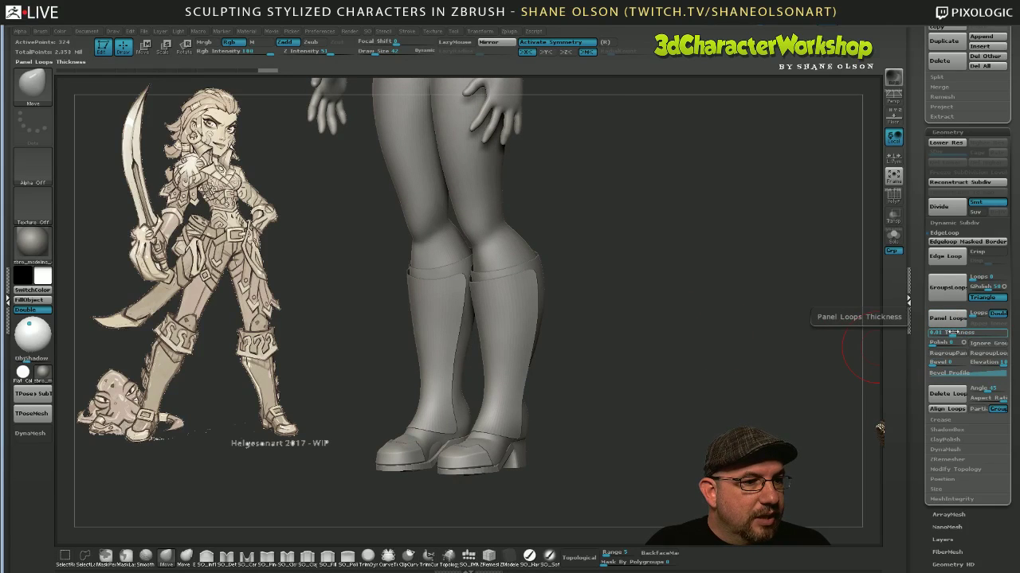
pyautogui.moveTo(950, 333); pyautogui.dragTo(956, 334)
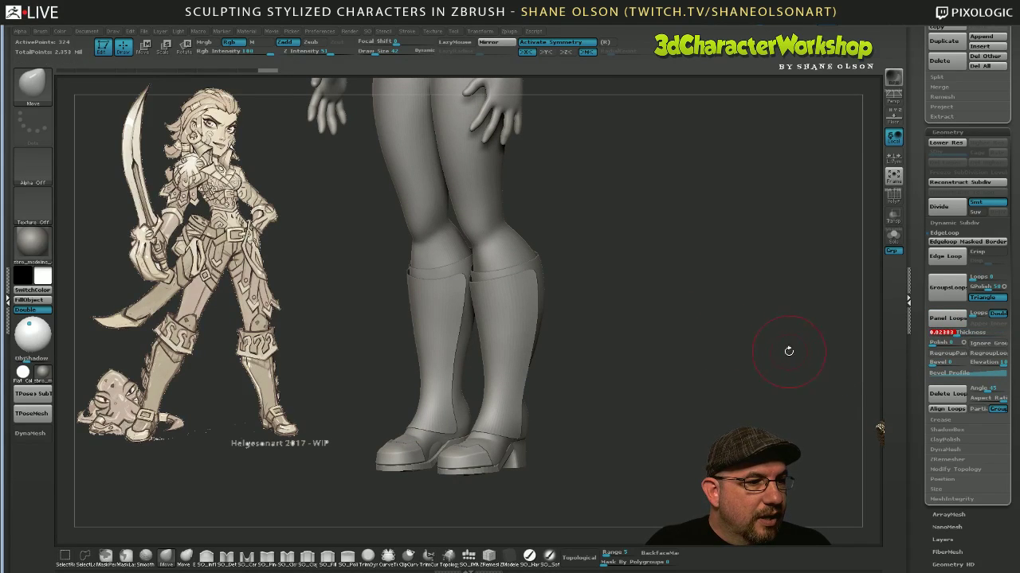
# Set the Panel Loops elevation to -100 and apply Panel Loops to thicken the shin panels.
pyautogui.moveTo(785, 353); pyautogui.dragTo(715, 324)
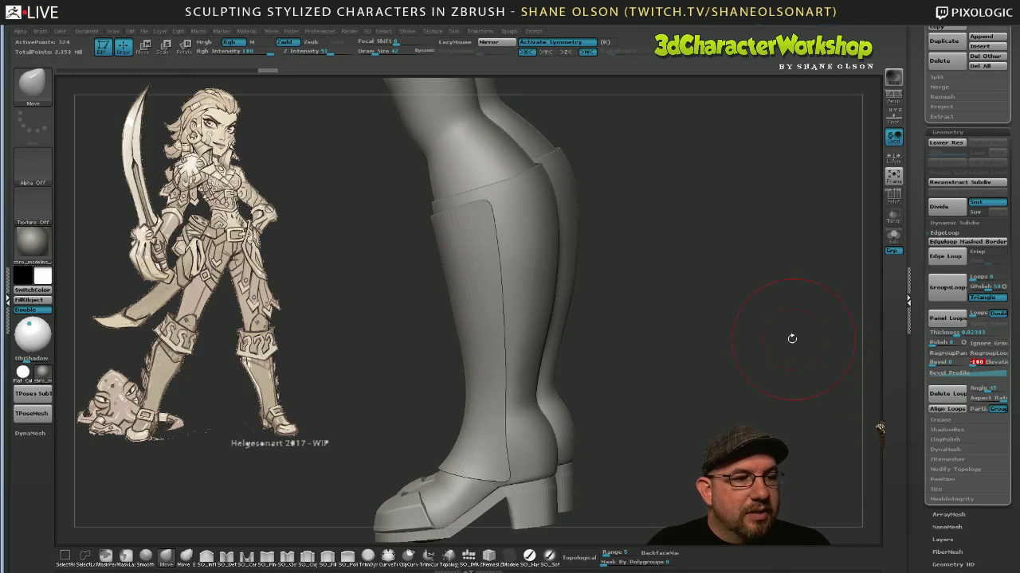
pyautogui.moveTo(650, 300); pyautogui.dragTo(645, 307)
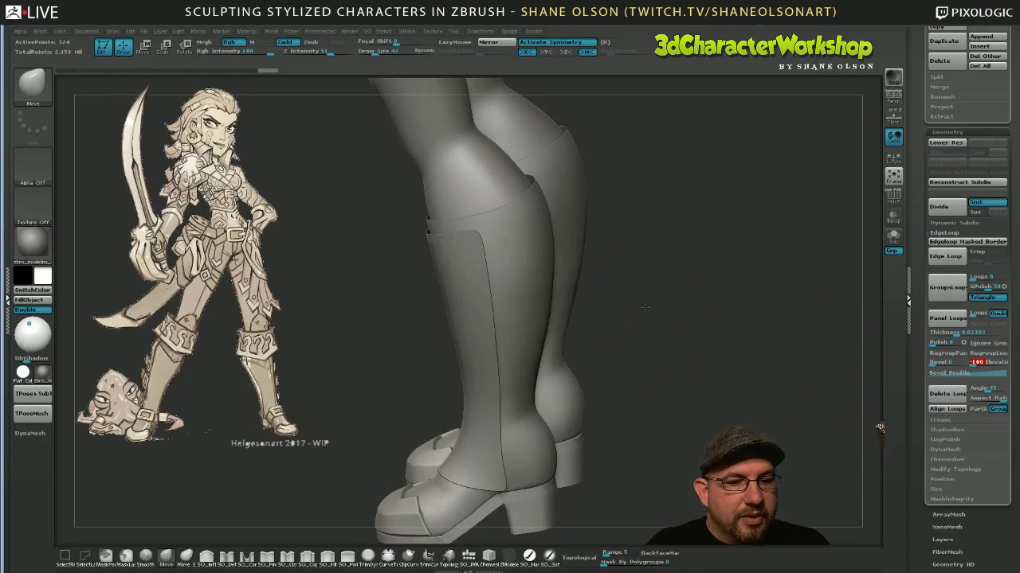
pyautogui.click(940, 322)
pyautogui.press('shift')
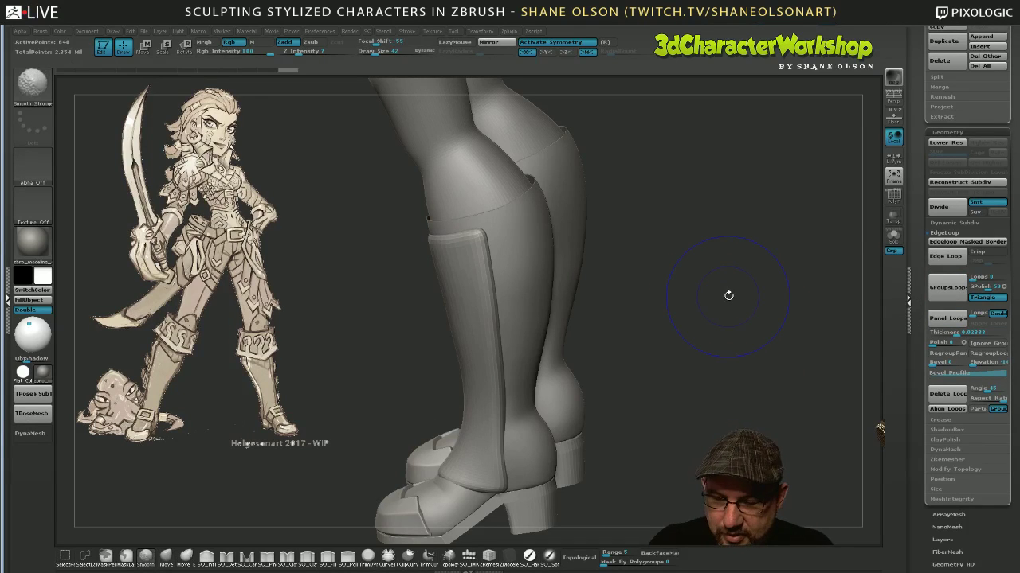
# Lower the shin panels' subdivision level, show their polyframe, and regroup their polygons by normals.
pyautogui.hotkey('shift', 'd')
pyautogui.moveTo(719, 295)
pyautogui.mouseDown()
pyautogui.moveTo(706, 306)
pyautogui.moveTo(711, 293)
pyautogui.moveTo(681, 297)
pyautogui.moveTo(742, 279)
pyautogui.mouseUp()
pyautogui.hotkey('shift', 'f')
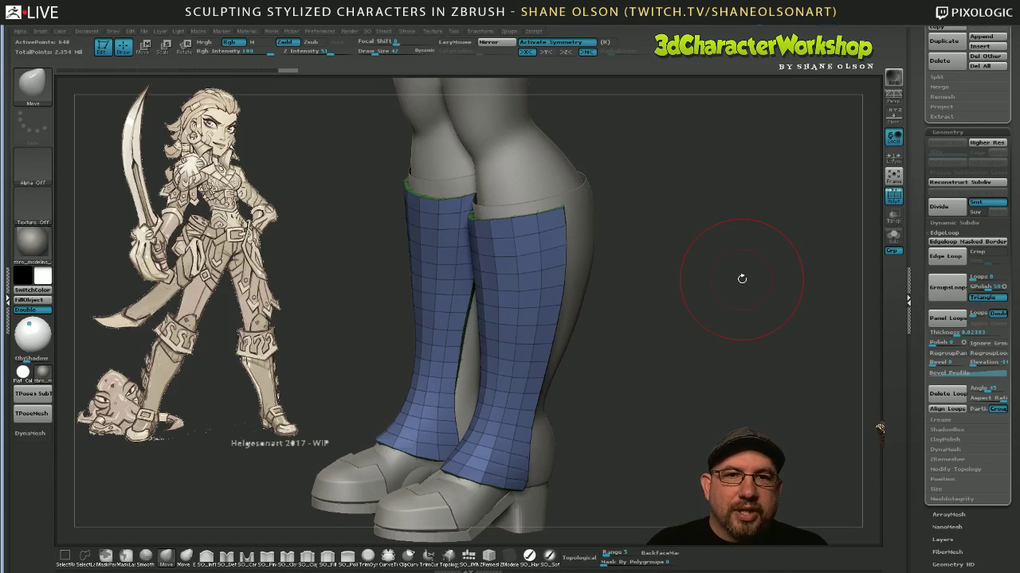
pyautogui.moveTo(728, 273)
pyautogui.mouseDown()
pyautogui.moveTo(710, 291)
pyautogui.moveTo(721, 278)
pyautogui.moveTo(701, 286)
pyautogui.moveTo(711, 272)
pyautogui.moveTo(676, 282)
pyautogui.moveTo(678, 312)
pyautogui.moveTo(677, 300)
pyautogui.moveTo(702, 287)
pyautogui.mouseUp()
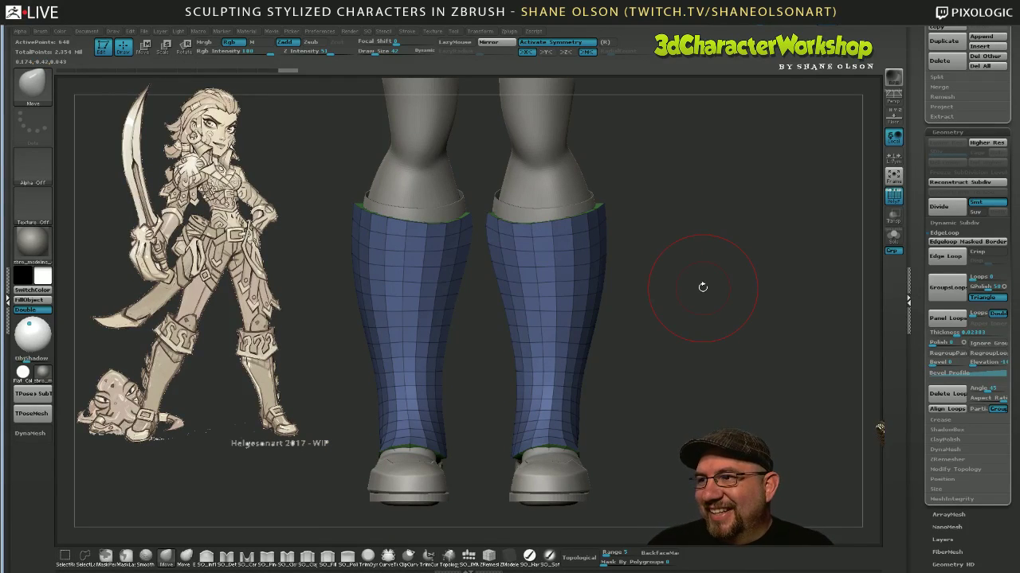
pyautogui.moveTo(696, 253); pyautogui.dragTo(672, 262)
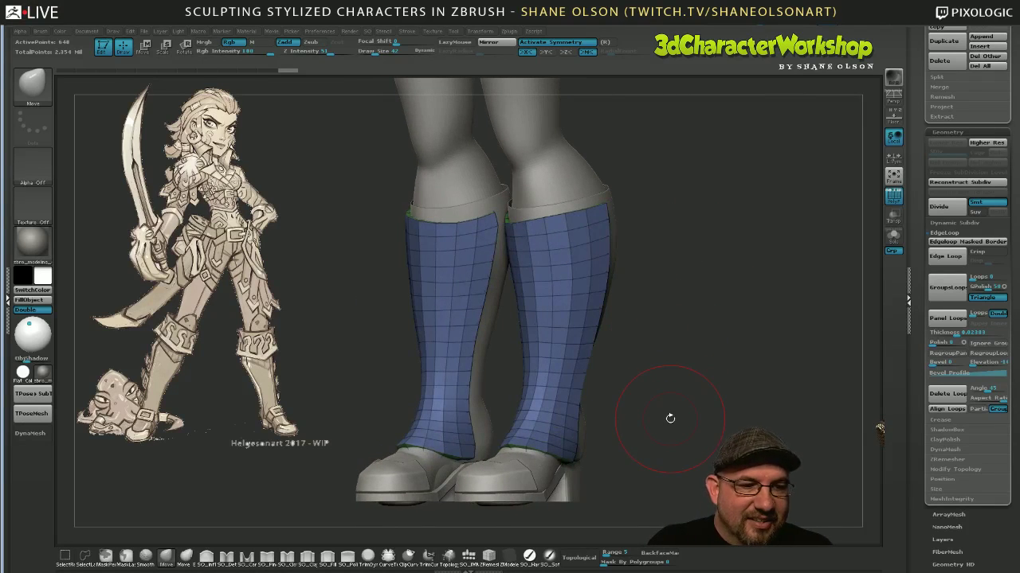
pyautogui.moveTo(656, 411)
pyautogui.mouseDown()
pyautogui.moveTo(645, 398)
pyautogui.moveTo(647, 423)
pyautogui.moveTo(562, 442)
pyautogui.mouseUp()
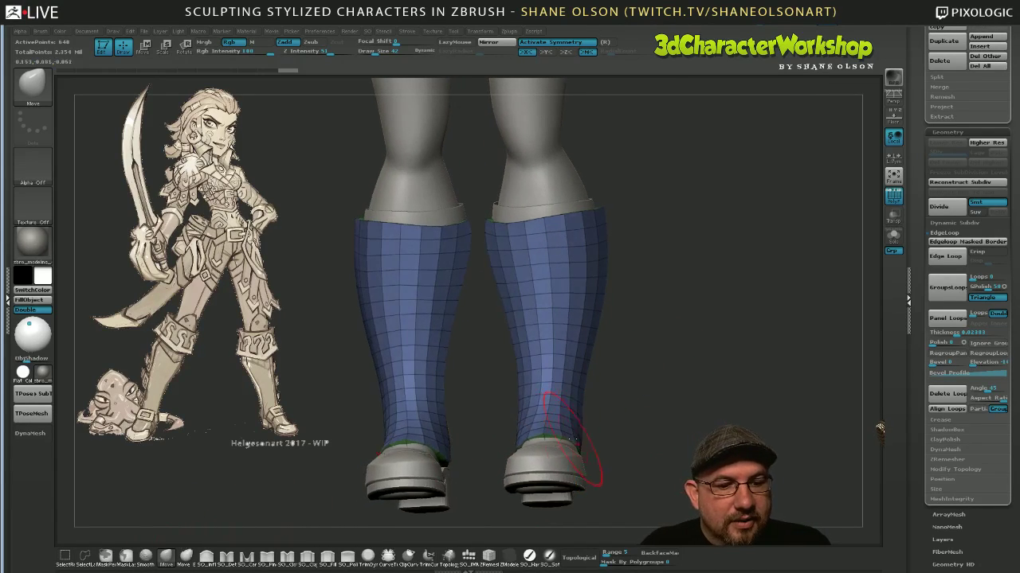
pyautogui.moveTo(653, 432); pyautogui.dragTo(588, 398)
pyautogui.moveTo(706, 360); pyautogui.dragTo(661, 421)
pyautogui.press('space')
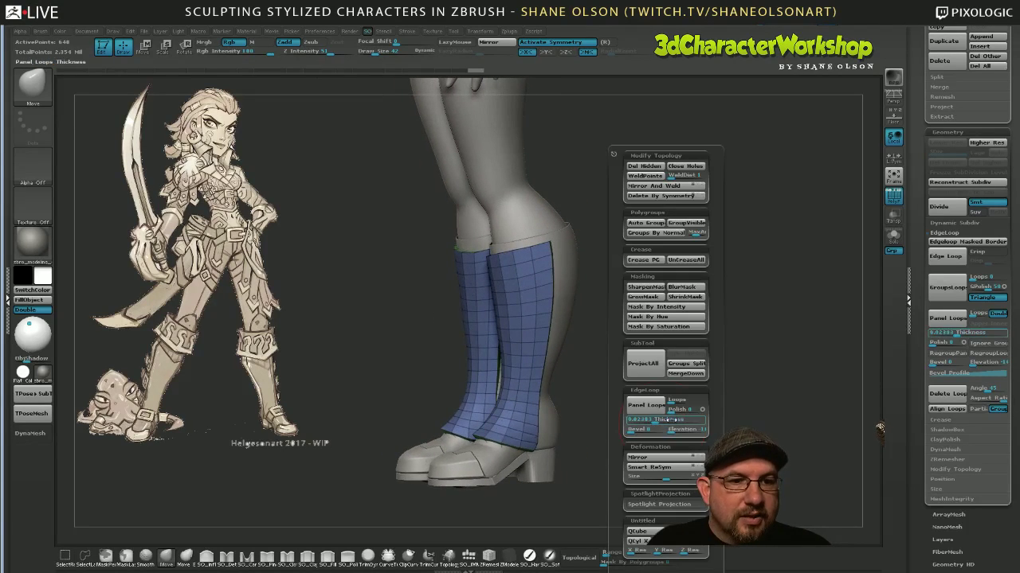
pyautogui.click(665, 233)
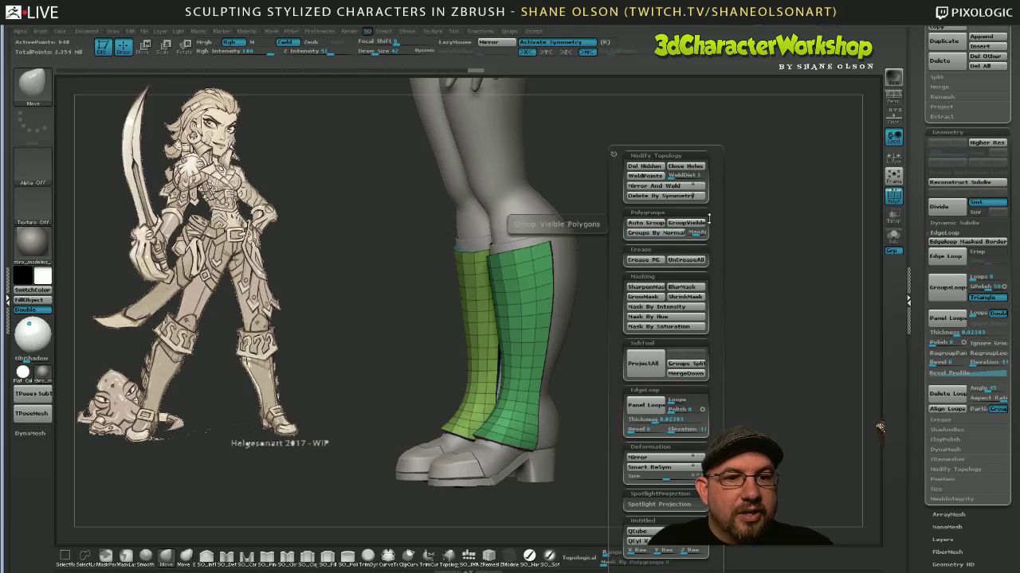
# Isolate the shin panels in Solo mode and examine the polygroups on their faces and edges.
pyautogui.moveTo(661, 307); pyautogui.dragTo(637, 347)
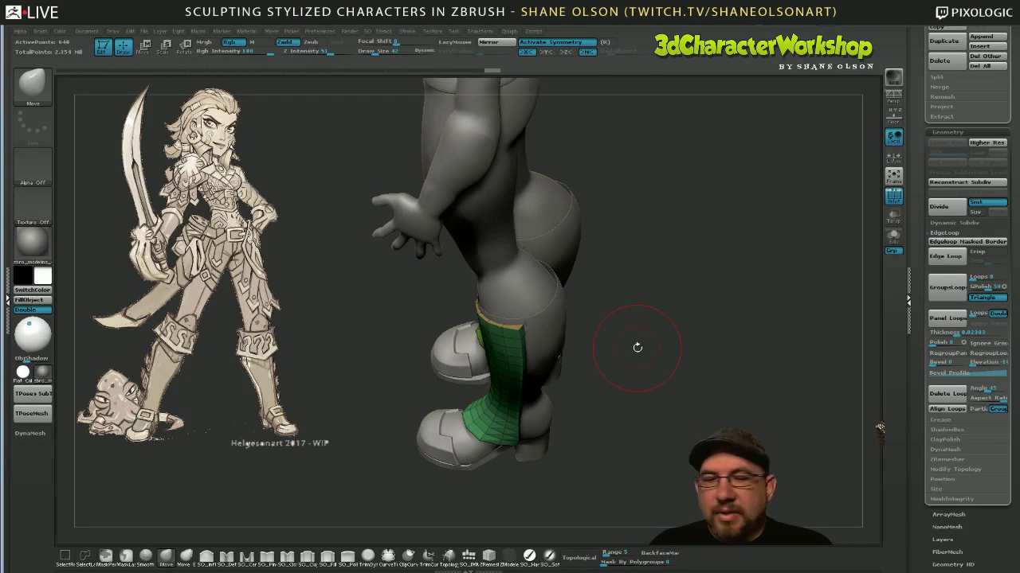
pyautogui.moveTo(678, 380); pyautogui.dragTo(679, 370)
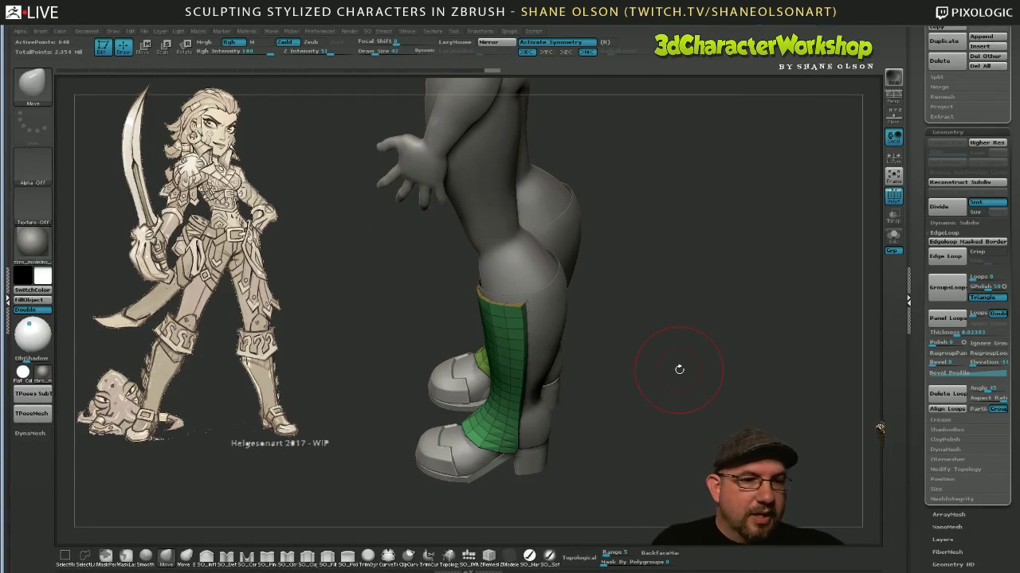
pyautogui.moveTo(635, 366); pyautogui.dragTo(638, 414)
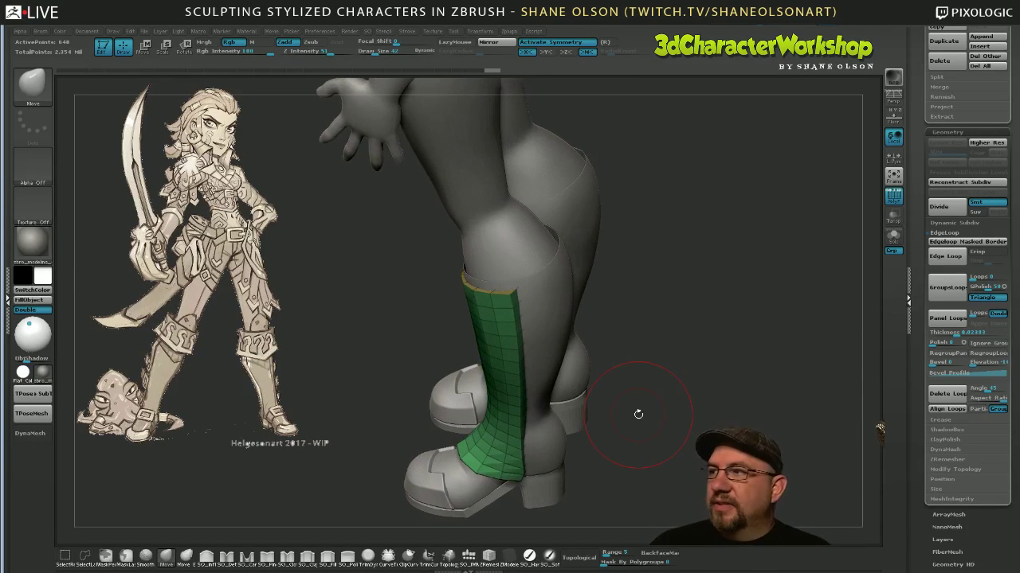
pyautogui.moveTo(644, 358); pyautogui.dragTo(672, 331)
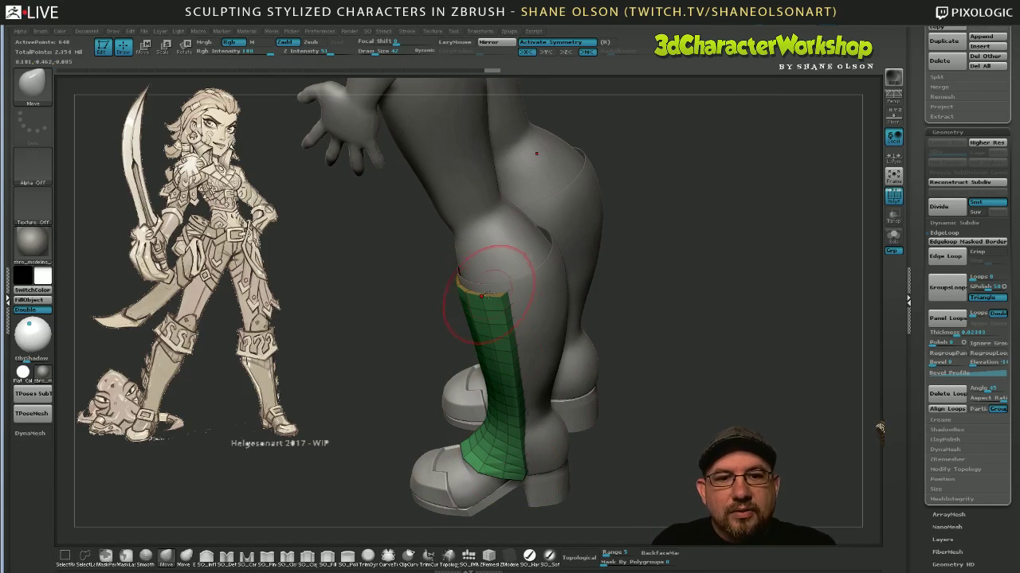
pyautogui.click(895, 233)
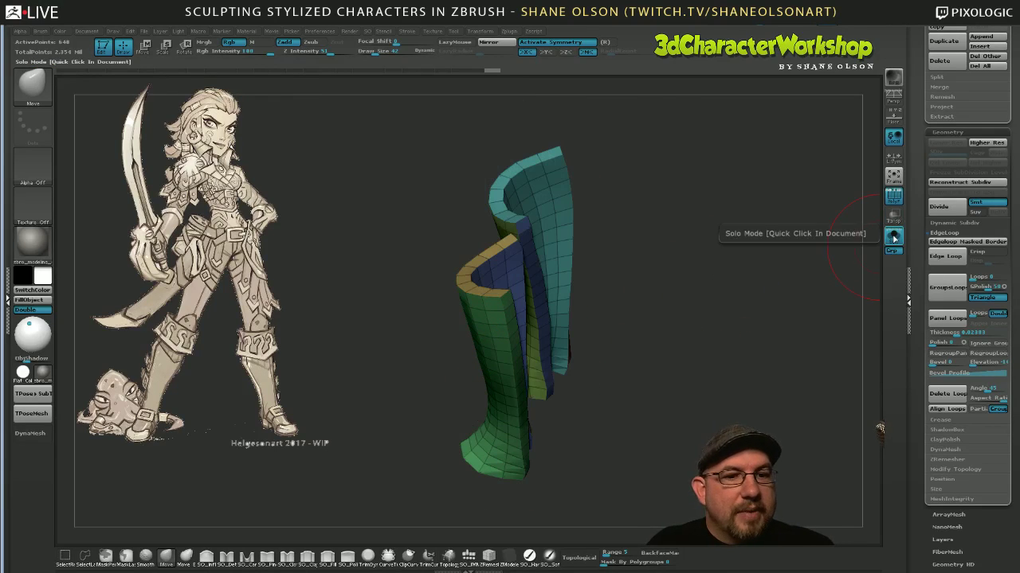
pyautogui.moveTo(614, 358); pyautogui.dragTo(695, 438)
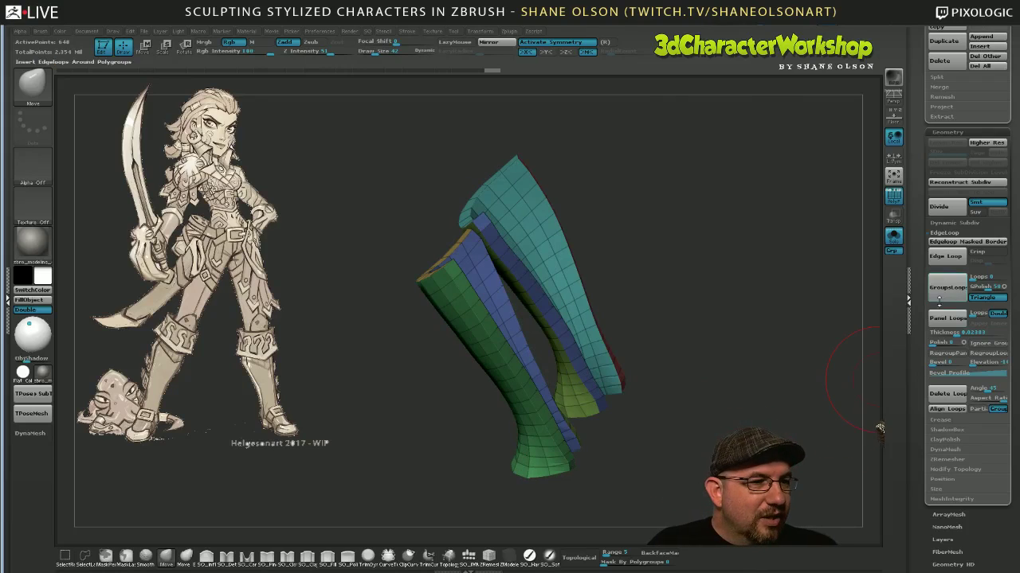
# Crease the shin panels' polygroup borders and return to the higher subdivision level.
pyautogui.click(958, 233)
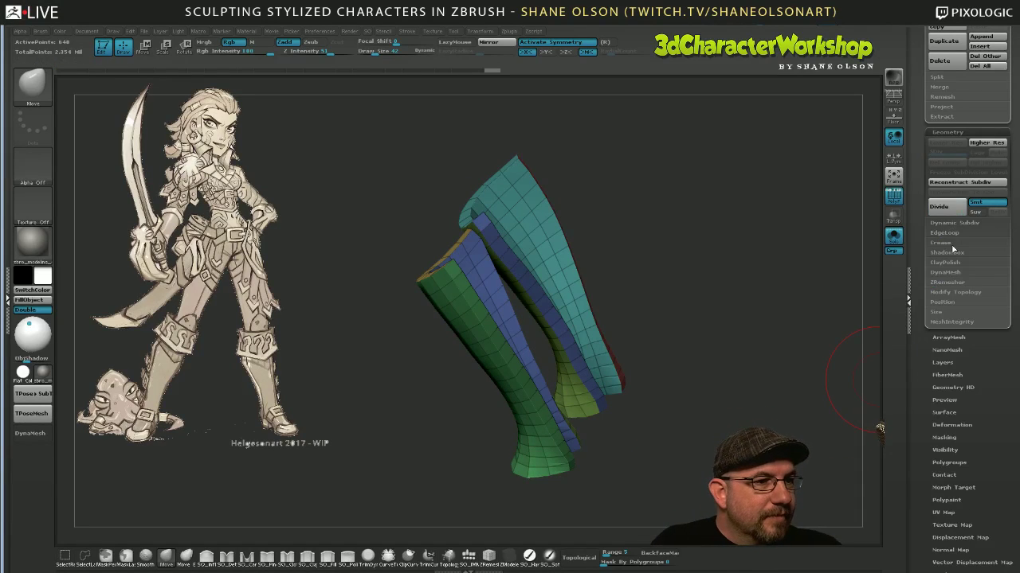
pyautogui.click(951, 244)
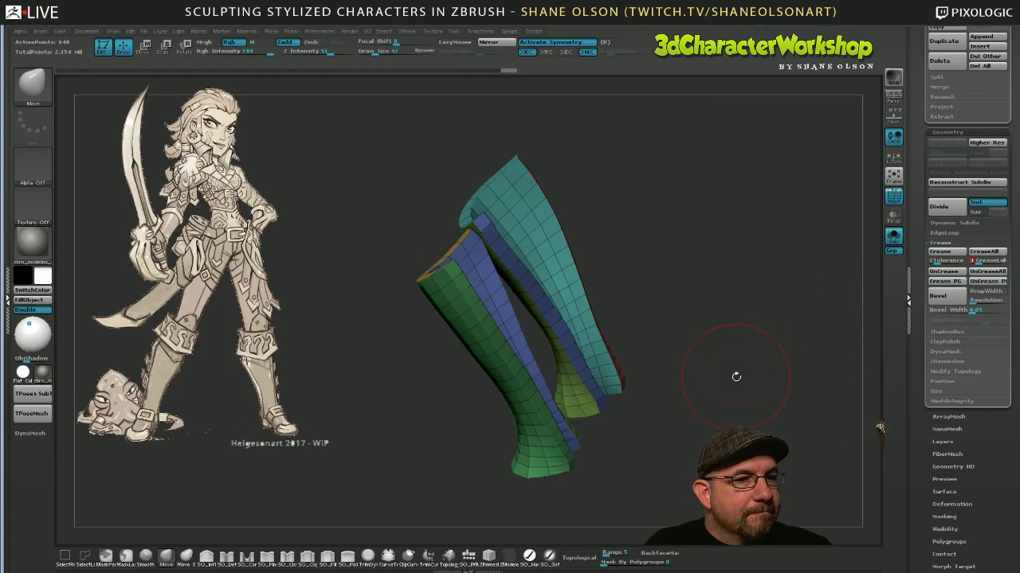
pyautogui.moveTo(736, 376)
pyautogui.mouseDown()
pyautogui.moveTo(678, 428)
pyautogui.moveTo(760, 415)
pyautogui.mouseUp()
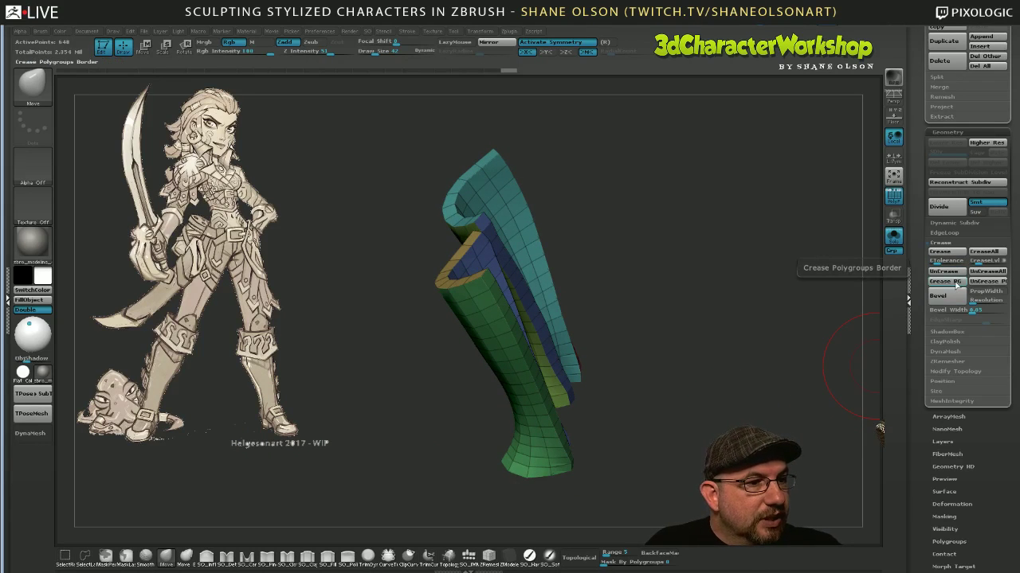
pyautogui.moveTo(693, 408); pyautogui.dragTo(674, 423)
pyautogui.press('d')
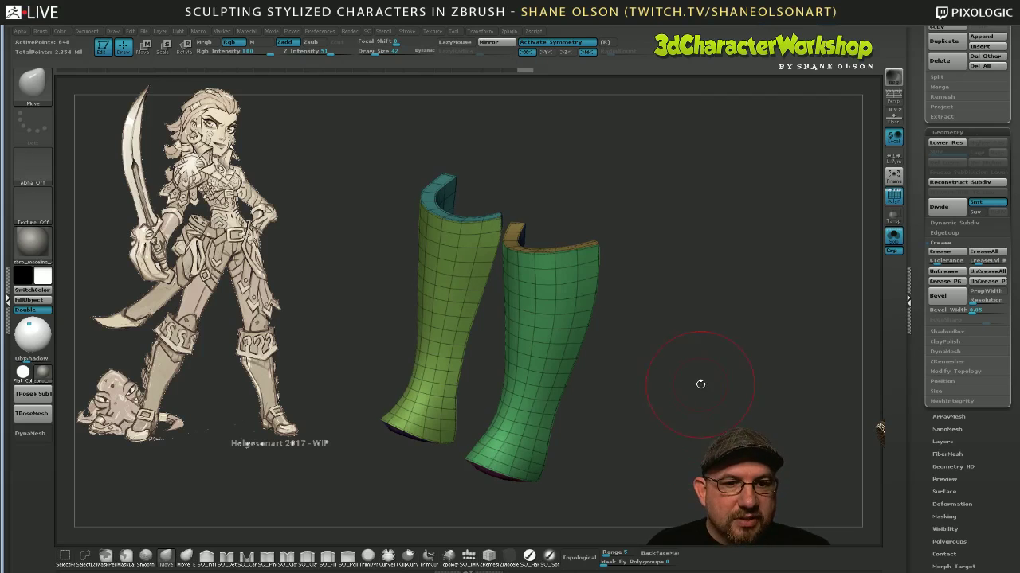
# Hide the polyframe, leave Solo mode, and check the creased shin panels on the legs from behind.
pyautogui.moveTo(700, 384); pyautogui.dragTo(773, 364)
pyautogui.hotkey('shift', 'f')
pyautogui.click(893, 235)
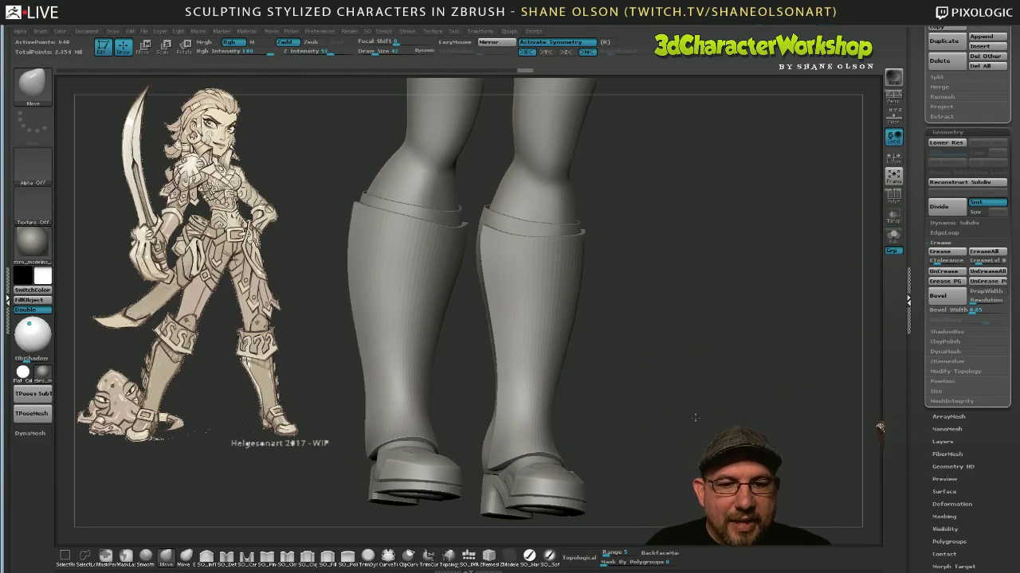
pyautogui.moveTo(694, 417); pyautogui.dragTo(478, 503)
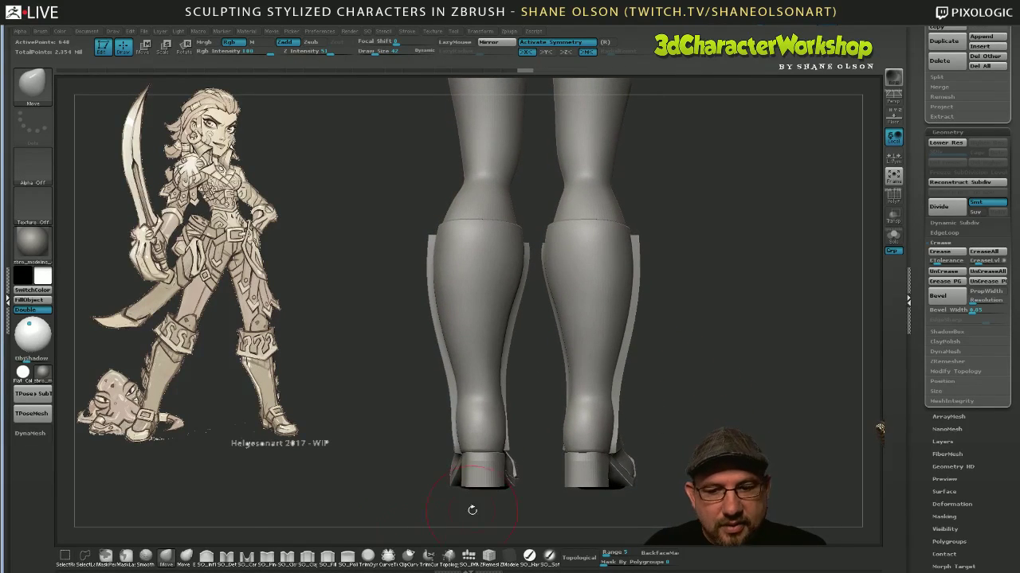
pyautogui.press('b')
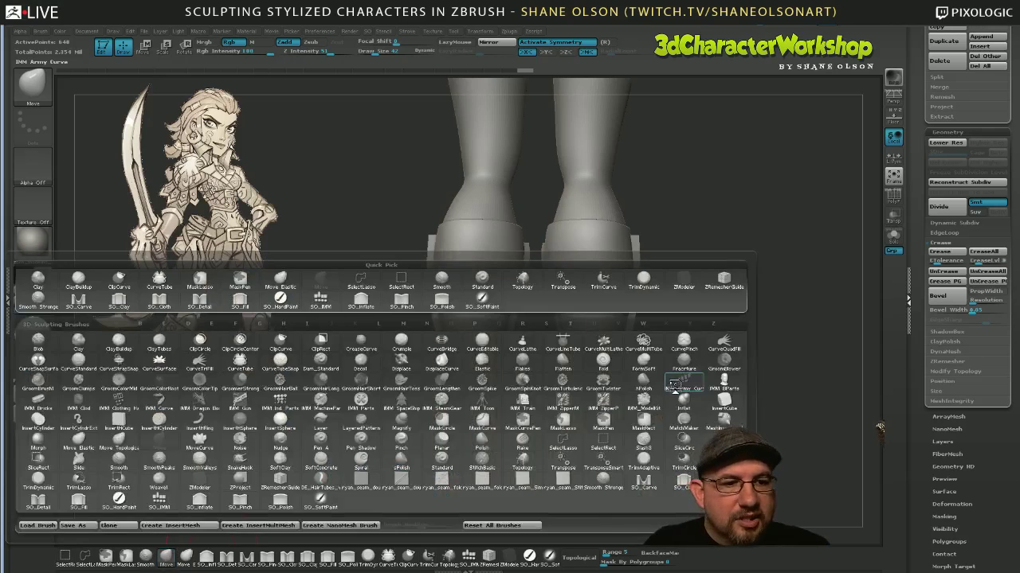
pyautogui.click(674, 385)
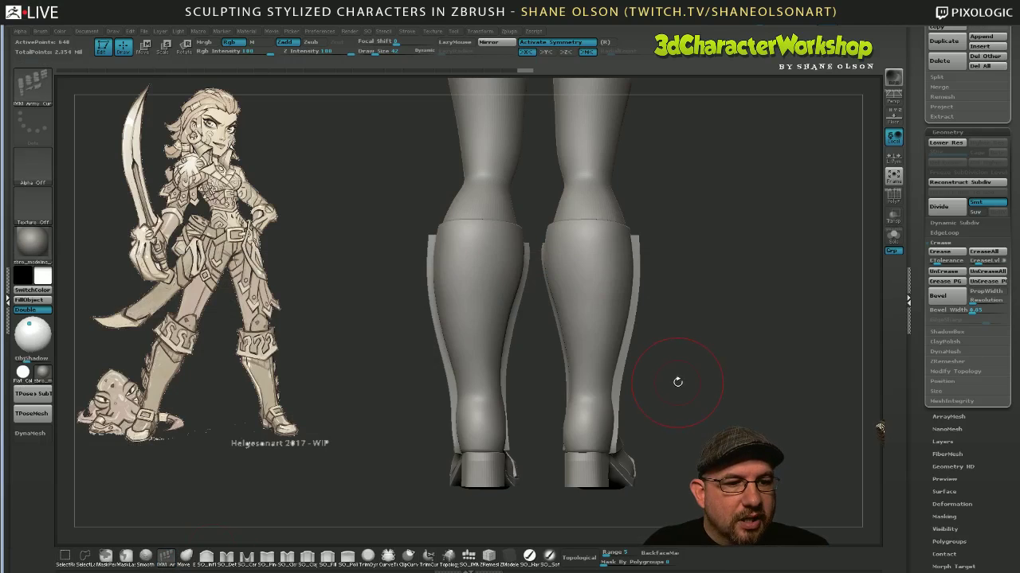
pyautogui.click(165, 556)
pyautogui.click(204, 557)
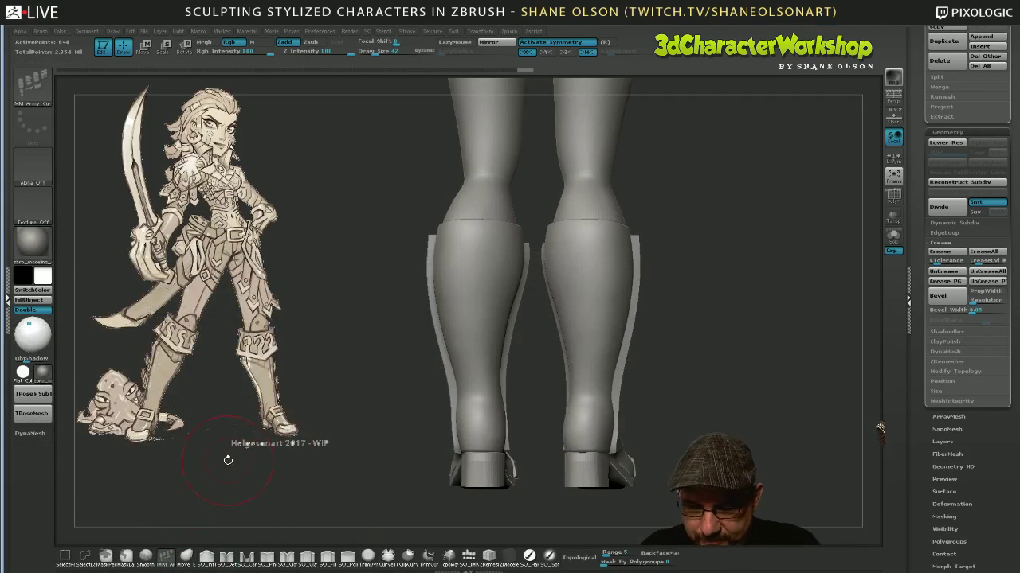
pyautogui.click(166, 556)
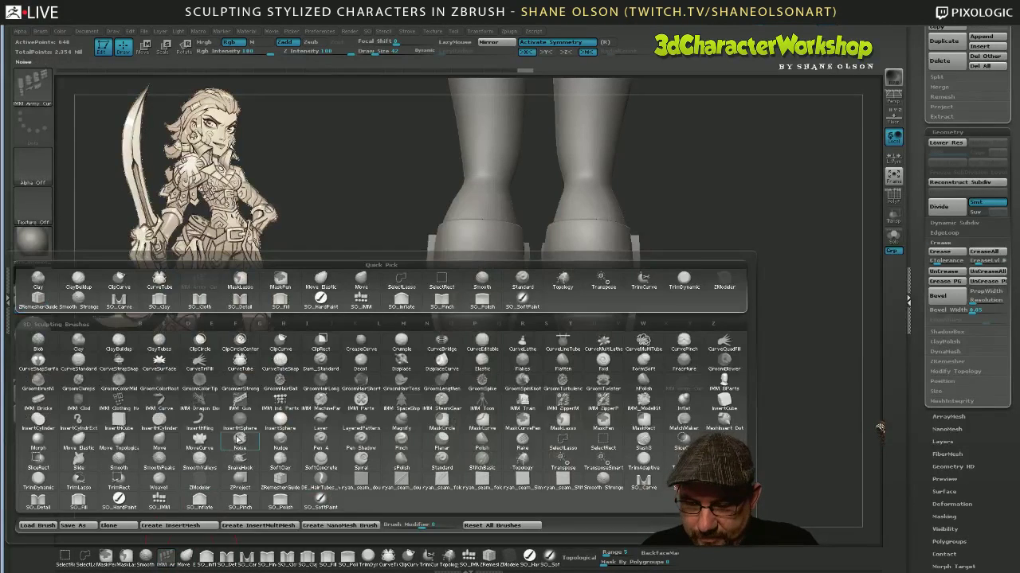
pyautogui.press('m')
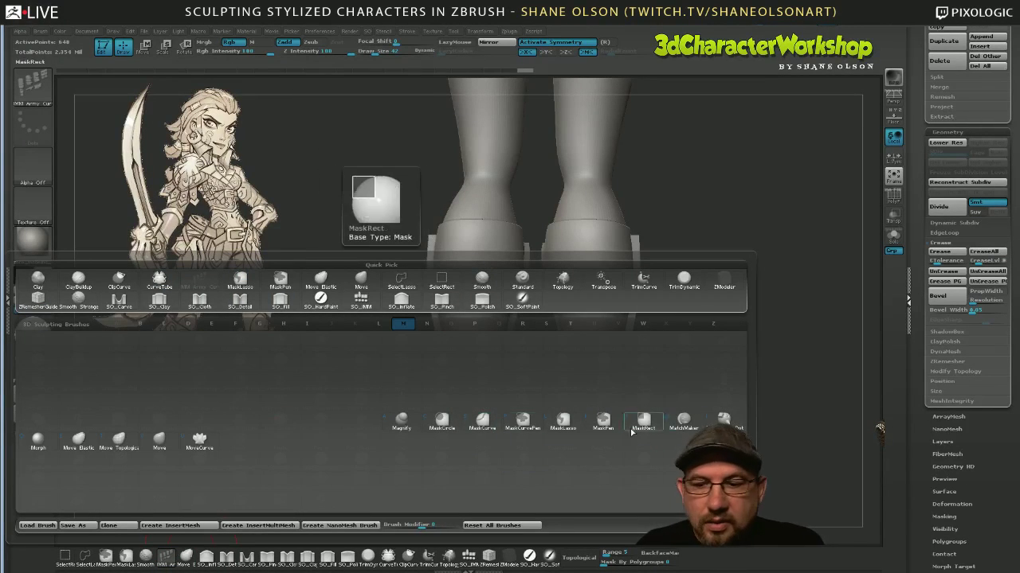
pyautogui.click(159, 439)
# Switch to the Move brush, adjust its size, and pull the shin panels' outer rear edges closer to the calves.
pyautogui.moveTo(676, 308); pyautogui.dragTo(705, 329)
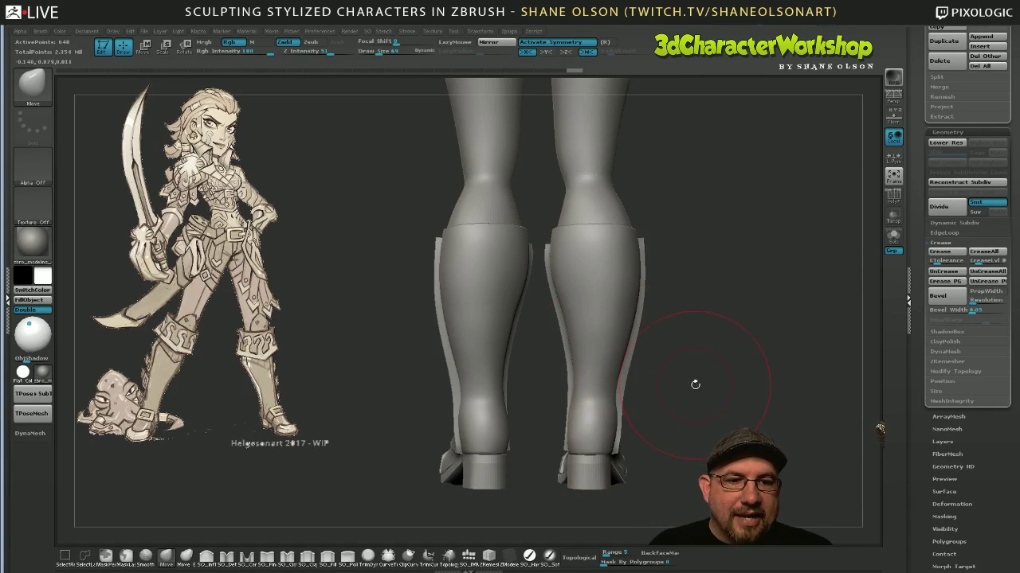
pyautogui.moveTo(694, 384)
pyautogui.mouseDown()
pyautogui.moveTo(705, 384)
pyautogui.moveTo(698, 420)
pyautogui.mouseUp()
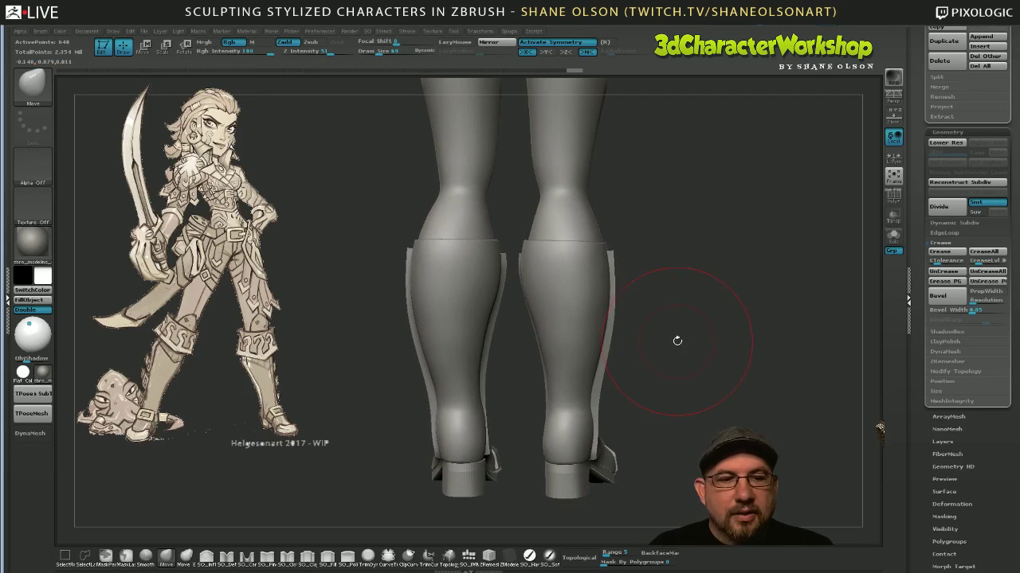
pyautogui.press('s')
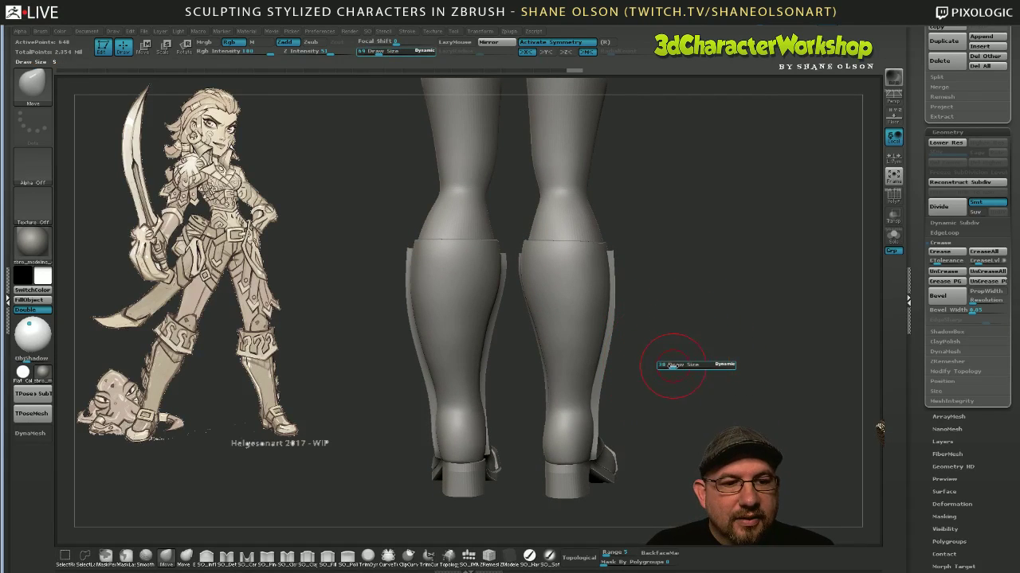
pyautogui.moveTo(655, 371)
pyautogui.mouseDown()
pyautogui.moveTo(684, 370)
pyautogui.moveTo(674, 400)
pyautogui.mouseUp()
pyautogui.press('s')
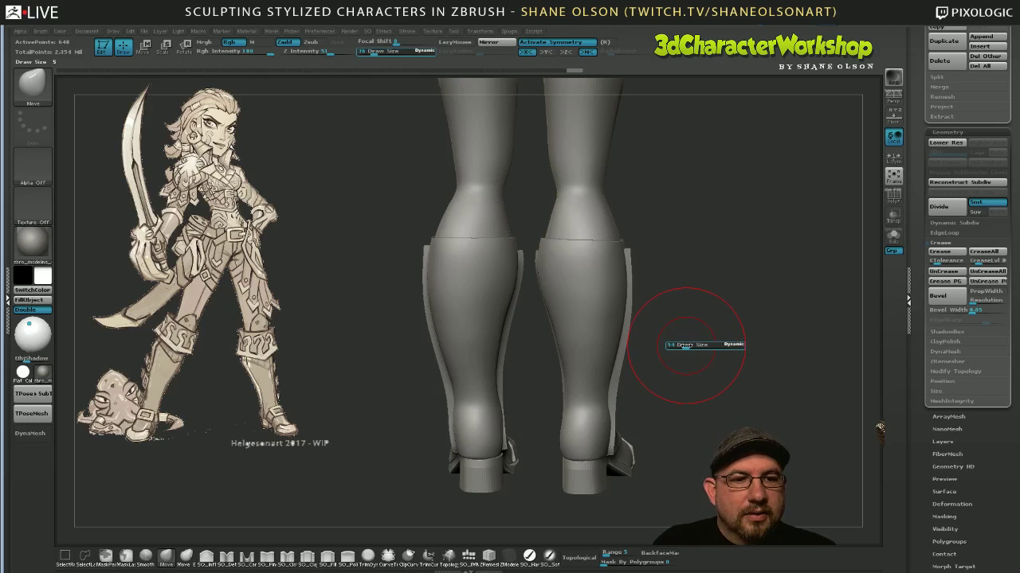
pyautogui.moveTo(683, 346); pyautogui.dragTo(686, 346)
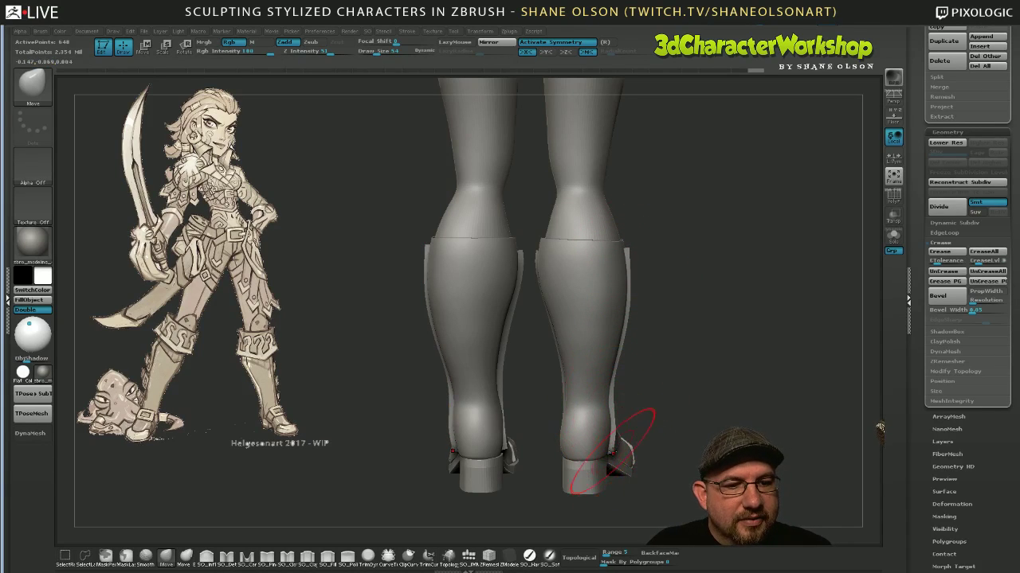
pyautogui.moveTo(657, 414)
pyautogui.mouseDown()
pyautogui.moveTo(625, 375)
pyautogui.moveTo(702, 376)
pyautogui.mouseUp()
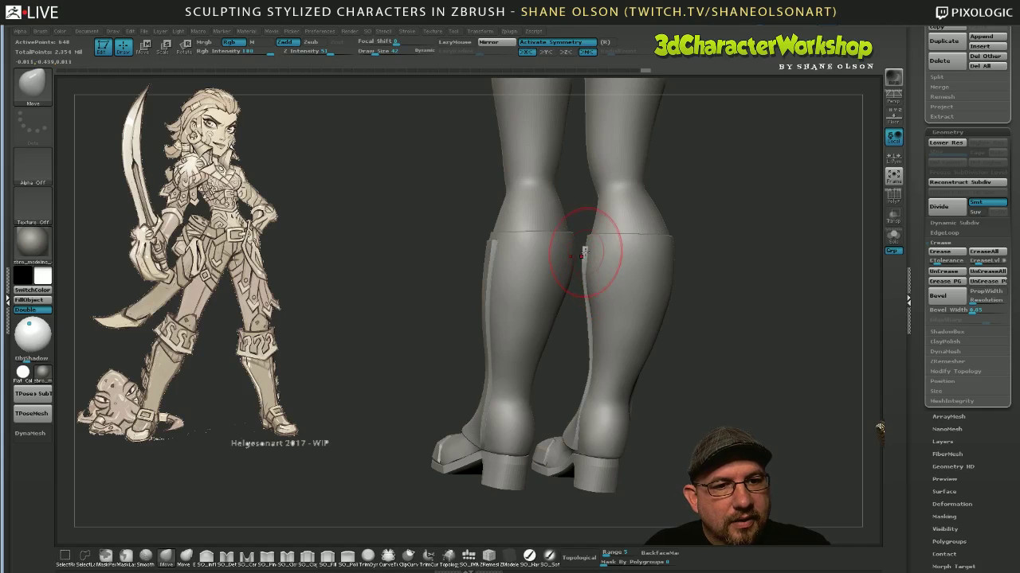
# Tuck the shin panels' inner rear edges against the calves, from the top corners down toward the ankles.
pyautogui.moveTo(585, 253); pyautogui.dragTo(587, 250)
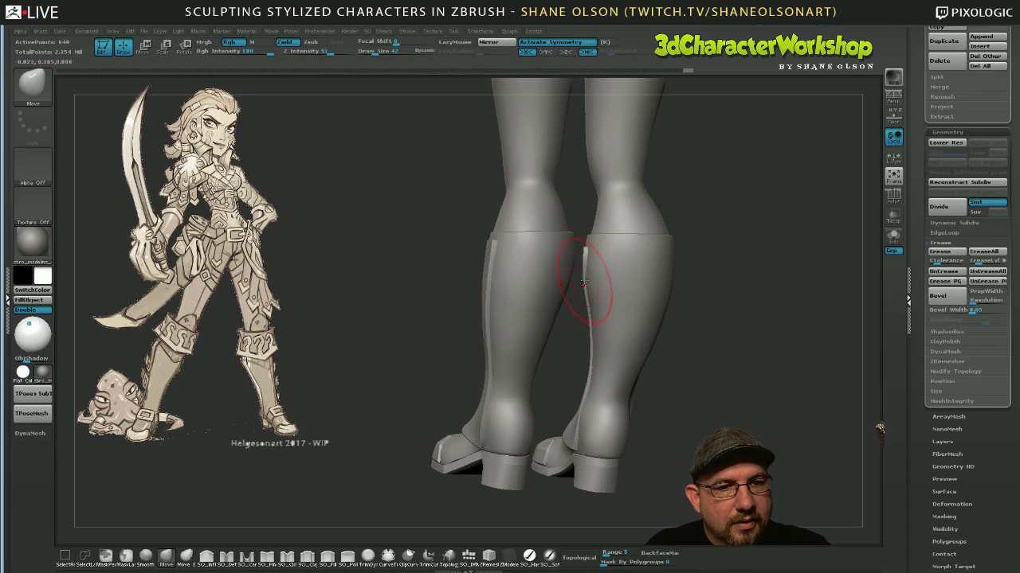
pyautogui.moveTo(670, 455)
pyautogui.mouseDown()
pyautogui.moveTo(686, 430)
pyautogui.moveTo(646, 432)
pyautogui.mouseUp()
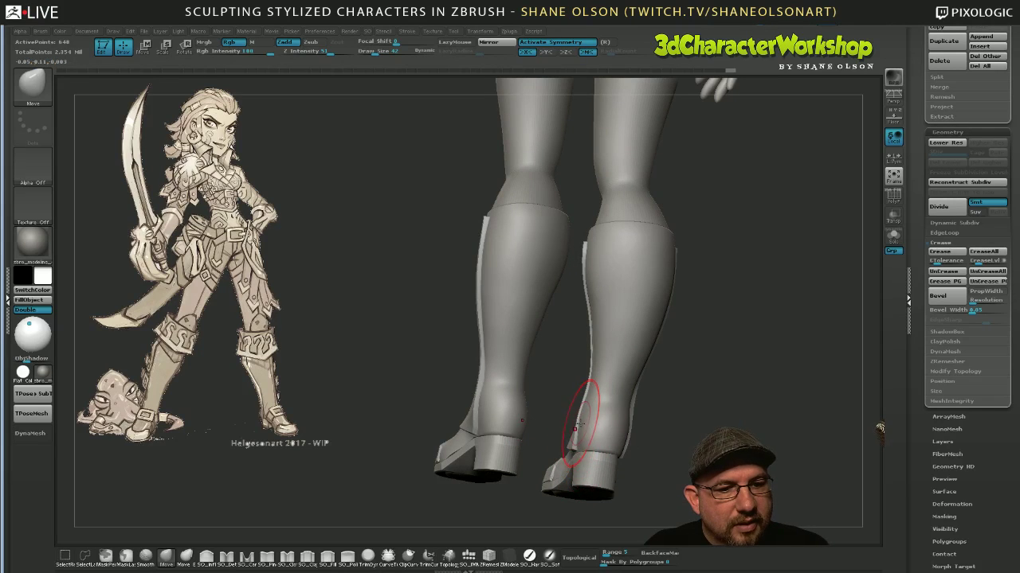
pyautogui.moveTo(658, 438)
pyautogui.mouseDown()
pyautogui.moveTo(695, 440)
pyautogui.moveTo(665, 450)
pyautogui.moveTo(643, 430)
pyautogui.moveTo(668, 415)
pyautogui.mouseUp()
pyautogui.moveTo(593, 252); pyautogui.dragTo(587, 248)
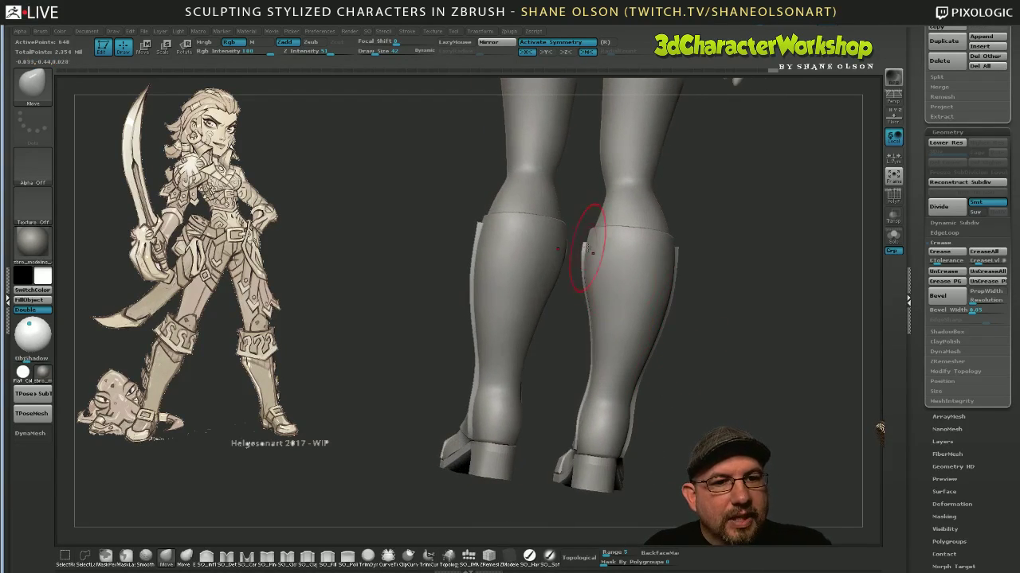
pyautogui.moveTo(705, 404)
pyautogui.mouseDown()
pyautogui.moveTo(793, 398)
pyautogui.moveTo(809, 414)
pyautogui.mouseUp()
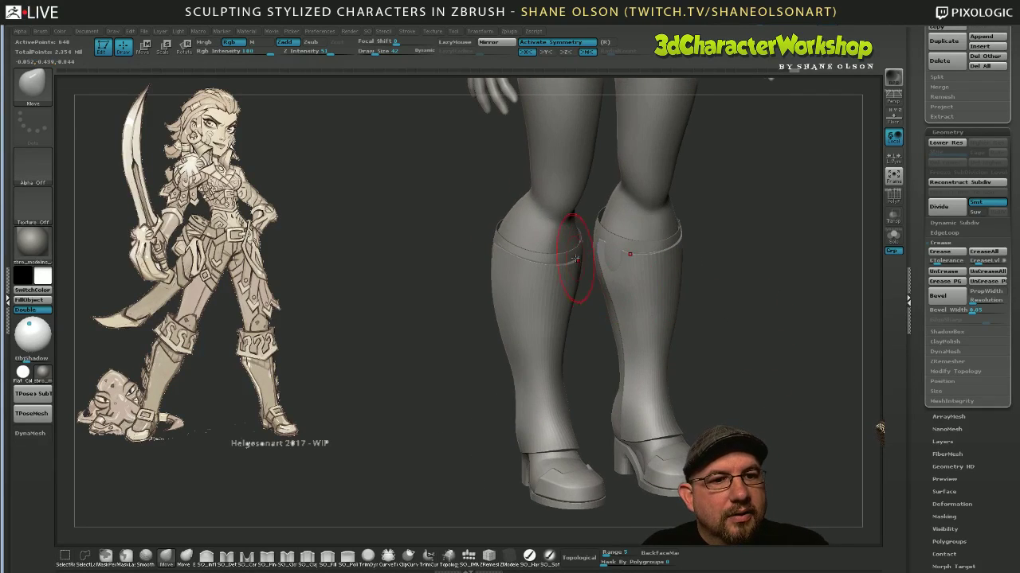
pyautogui.moveTo(697, 315)
pyautogui.mouseDown()
pyautogui.moveTo(723, 314)
pyautogui.moveTo(763, 282)
pyautogui.moveTo(615, 275)
pyautogui.mouseUp()
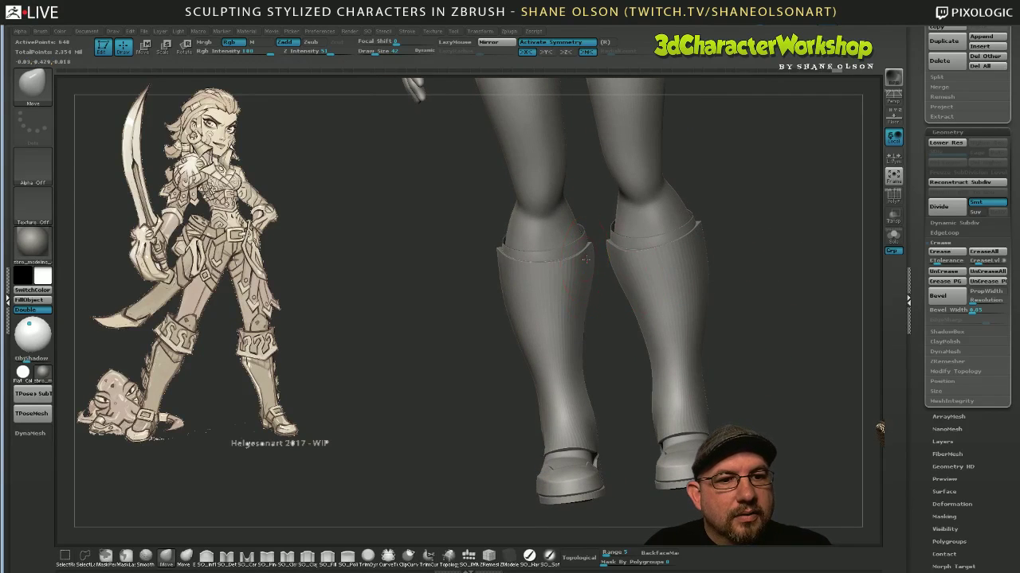
# Move the shin panels' outer rear edges against the boots at the upper calf and just above the heels.
pyautogui.moveTo(760, 370); pyautogui.dragTo(816, 396)
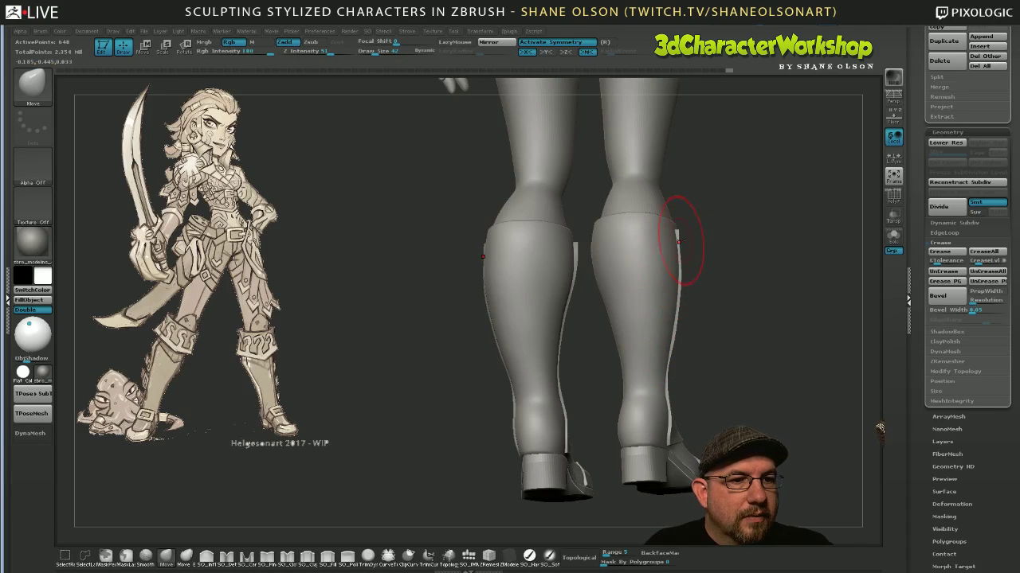
pyautogui.moveTo(752, 375)
pyautogui.mouseDown()
pyautogui.moveTo(760, 362)
pyautogui.moveTo(751, 354)
pyautogui.moveTo(750, 396)
pyautogui.mouseUp()
pyautogui.moveTo(664, 427); pyautogui.dragTo(659, 428)
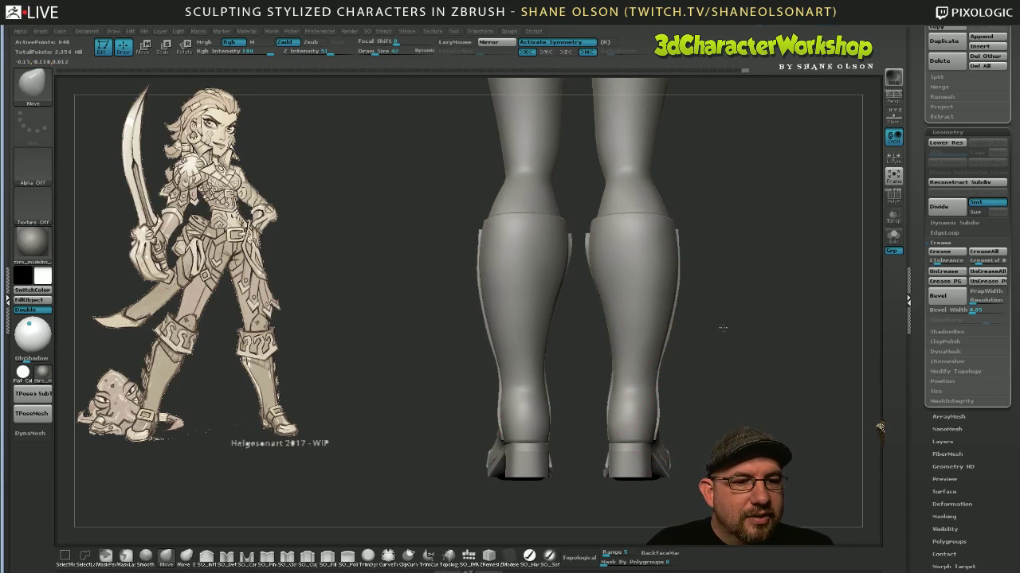
pyautogui.moveTo(723, 327)
pyautogui.mouseDown()
pyautogui.moveTo(730, 333)
pyautogui.moveTo(713, 337)
pyautogui.moveTo(728, 330)
pyautogui.mouseUp()
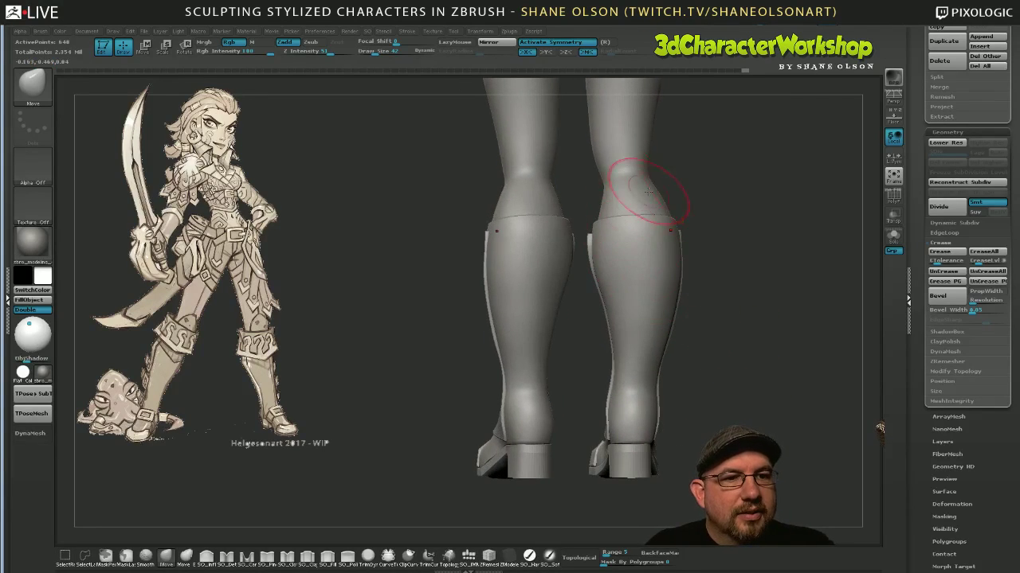
# Use a smaller Move brush to fine-tune how the upper rear corners of the shin panels hug the calves.
pyautogui.press('s')
pyautogui.moveTo(674, 180); pyautogui.dragTo(662, 182)
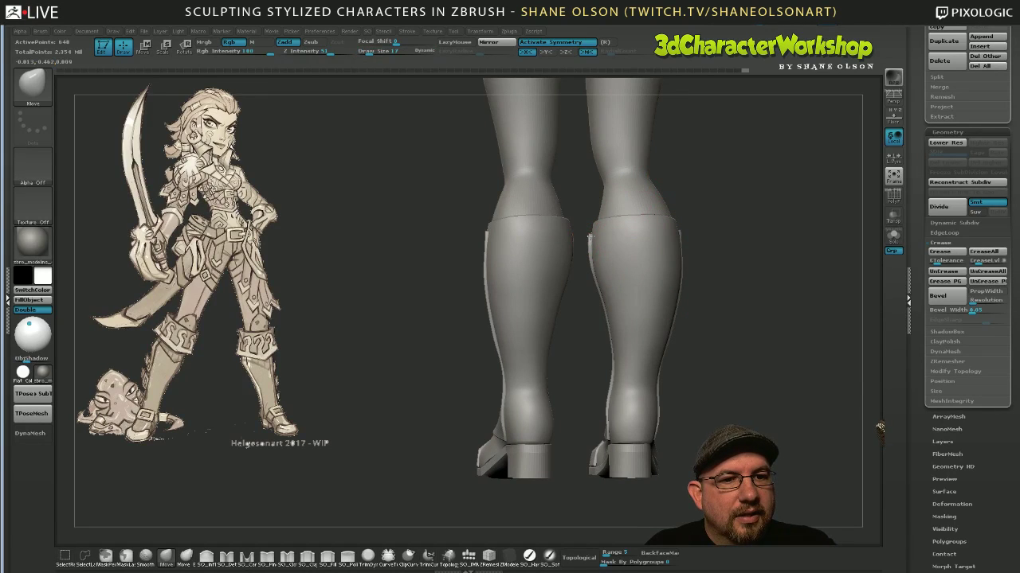
pyautogui.moveTo(720, 295); pyautogui.dragTo(736, 347)
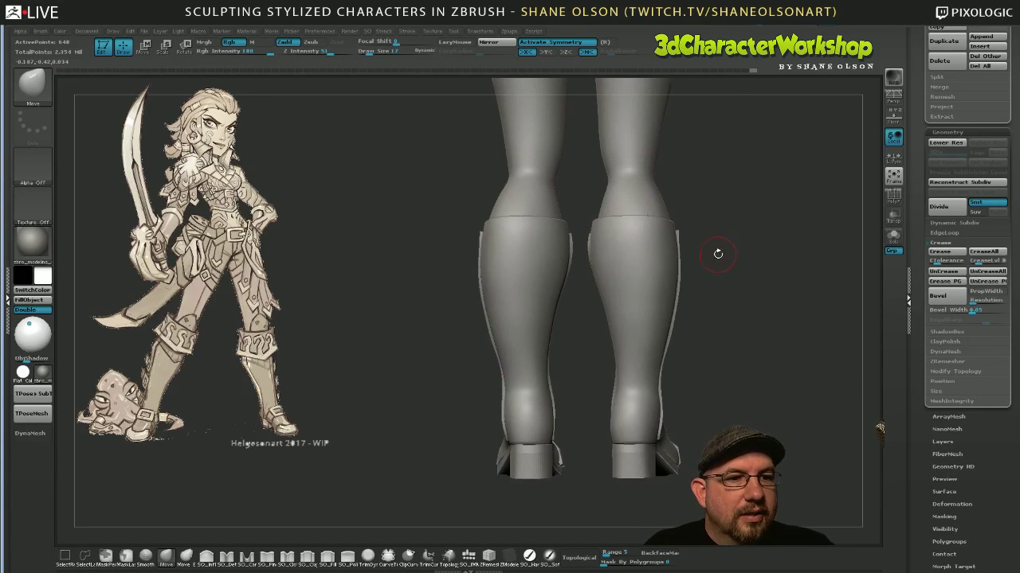
pyautogui.press('s')
pyautogui.moveTo(718, 254); pyautogui.dragTo(681, 246)
pyautogui.moveTo(767, 345)
pyautogui.mouseDown()
pyautogui.moveTo(767, 374)
pyautogui.moveTo(776, 360)
pyautogui.moveTo(714, 367)
pyautogui.mouseUp()
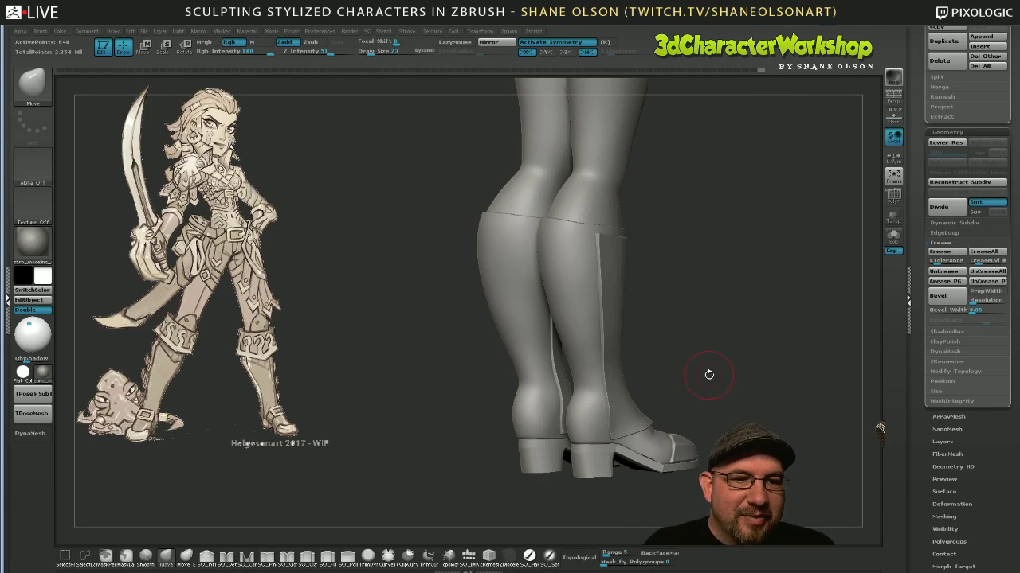
# Adjust the gap between the shin panels' rear edges and the boots around the ankles.
pyautogui.moveTo(709, 373); pyautogui.dragTo(693, 361)
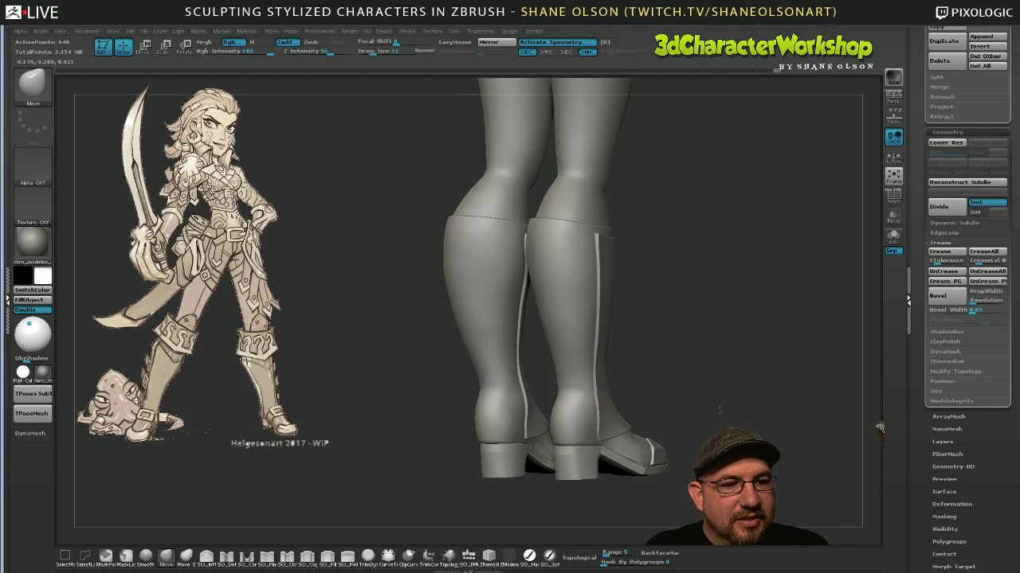
pyautogui.moveTo(701, 381)
pyautogui.mouseDown()
pyautogui.moveTo(685, 386)
pyautogui.moveTo(722, 396)
pyautogui.moveTo(669, 370)
pyautogui.moveTo(649, 387)
pyautogui.moveTo(660, 391)
pyautogui.mouseUp()
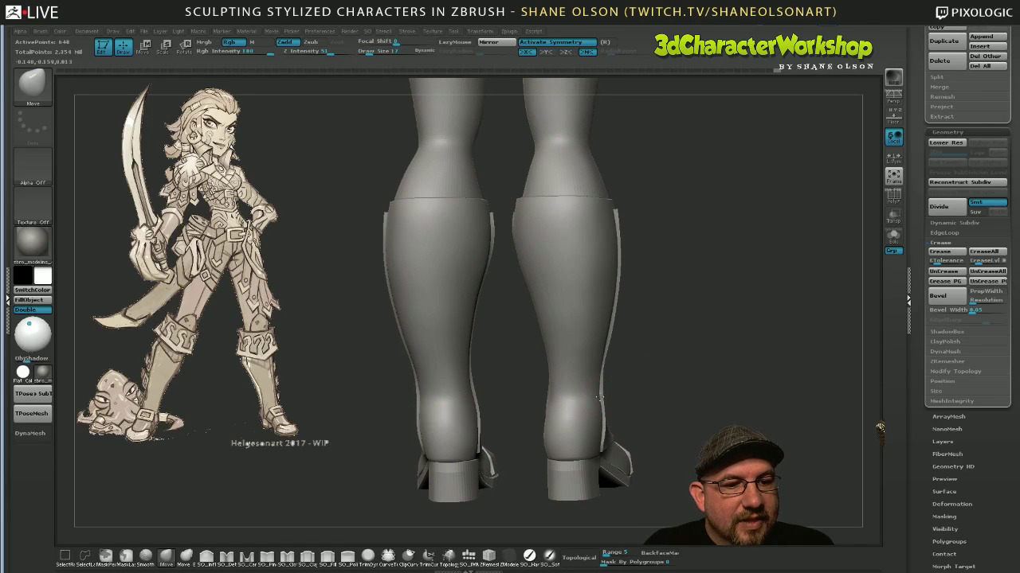
pyautogui.moveTo(665, 385)
pyautogui.mouseDown()
pyautogui.moveTo(693, 418)
pyautogui.moveTo(730, 424)
pyautogui.moveTo(790, 380)
pyautogui.moveTo(729, 357)
pyautogui.mouseUp()
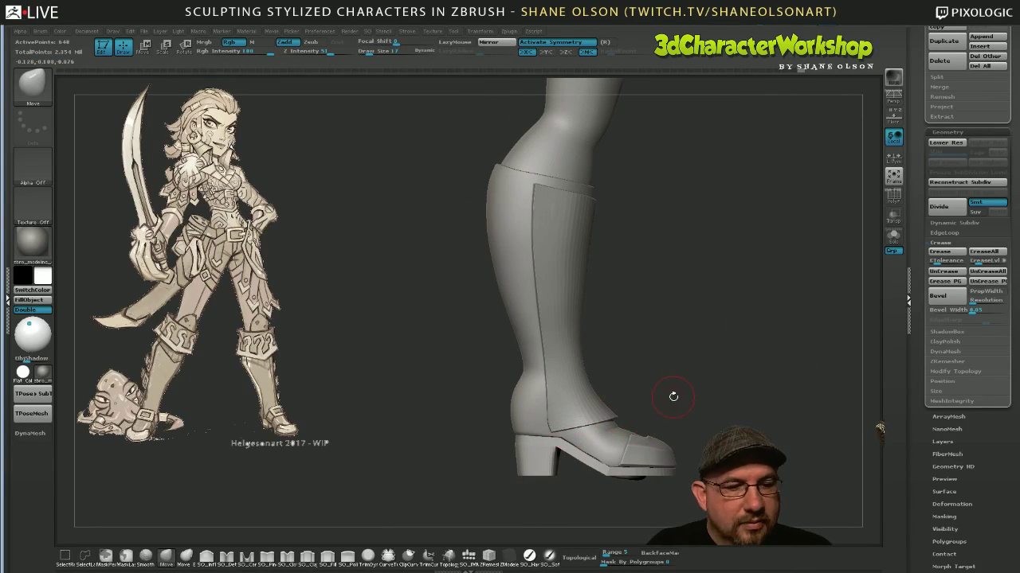
# Reshape the lower rear corners of the shin panels above the heels, working from the side view.
pyautogui.press('s')
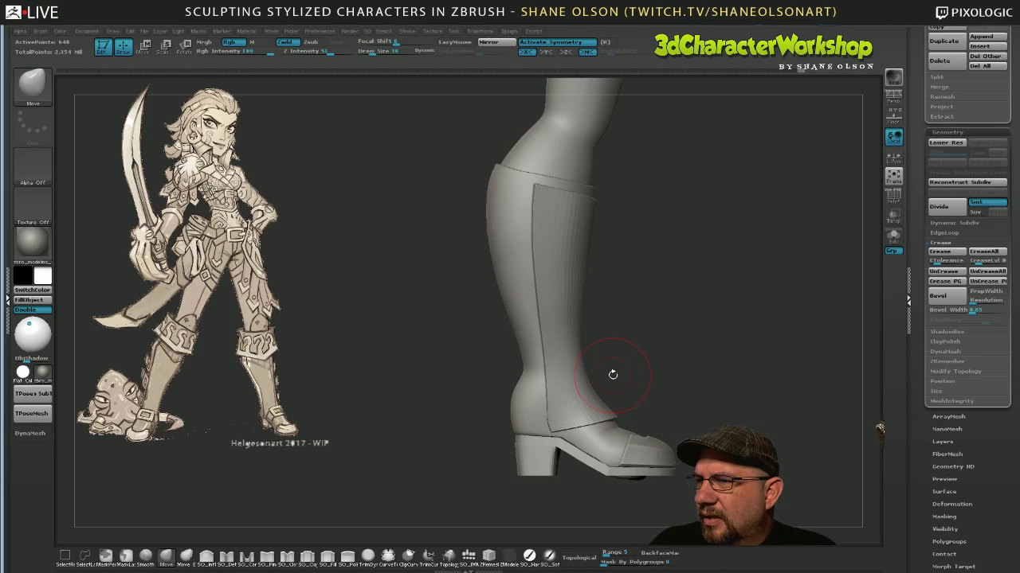
pyautogui.moveTo(630, 368)
pyautogui.mouseDown()
pyautogui.moveTo(640, 364)
pyautogui.moveTo(629, 355)
pyautogui.mouseUp()
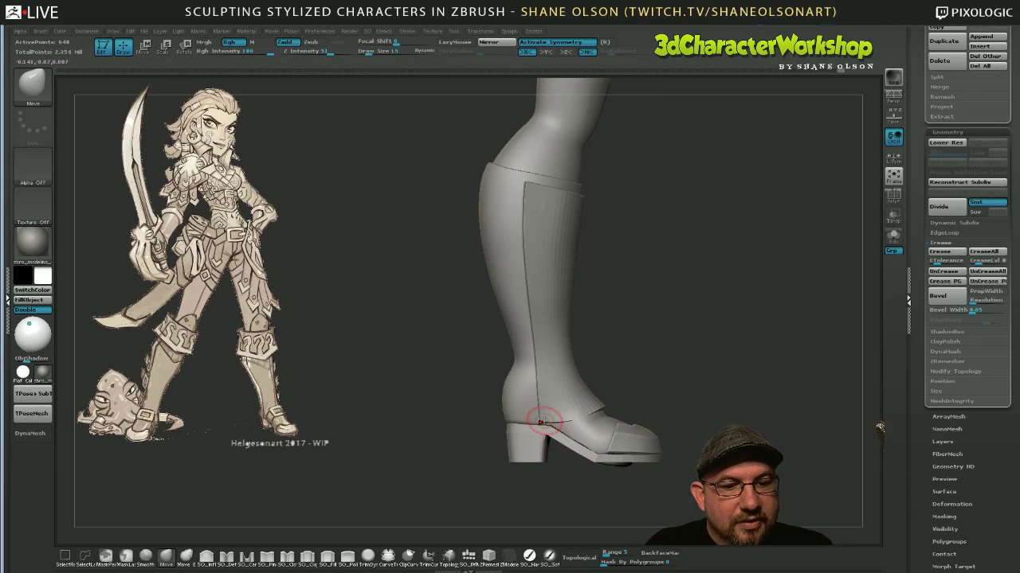
pyautogui.moveTo(541, 422); pyautogui.dragTo(545, 422)
pyautogui.moveTo(685, 399); pyautogui.dragTo(613, 397)
# Fit the shin panels' lower front edges over the insteps with a medium-sized Move brush.
pyautogui.press('s')
pyautogui.moveTo(739, 352)
pyautogui.mouseDown()
pyautogui.moveTo(748, 353)
pyautogui.moveTo(687, 384)
pyautogui.mouseUp()
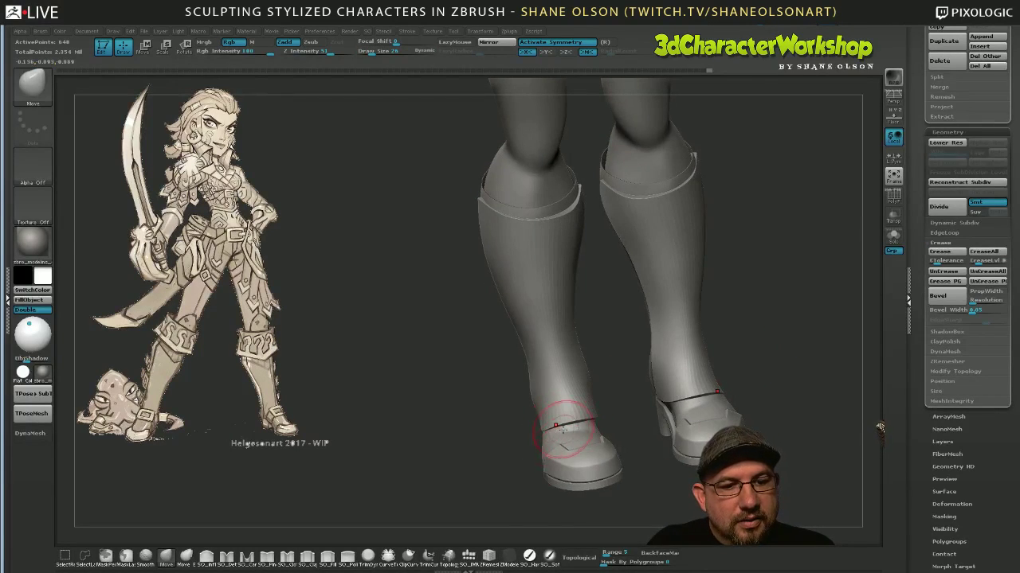
pyautogui.moveTo(563, 430); pyautogui.dragTo(563, 433)
pyautogui.moveTo(503, 495)
pyautogui.mouseDown()
pyautogui.moveTo(506, 482)
pyautogui.moveTo(528, 476)
pyautogui.moveTo(494, 482)
pyautogui.mouseUp()
pyautogui.moveTo(733, 377); pyautogui.dragTo(786, 360)
# Refine the shin panels' lower shape around the feet and smooth their surface above the ankles.
pyautogui.press('s')
pyautogui.moveTo(698, 394)
pyautogui.mouseDown()
pyautogui.moveTo(706, 398)
pyautogui.moveTo(580, 411)
pyautogui.moveTo(680, 409)
pyautogui.moveTo(649, 411)
pyautogui.mouseUp()
pyautogui.moveTo(520, 428); pyautogui.dragTo(486, 411)
pyautogui.moveTo(660, 379); pyautogui.dragTo(615, 437)
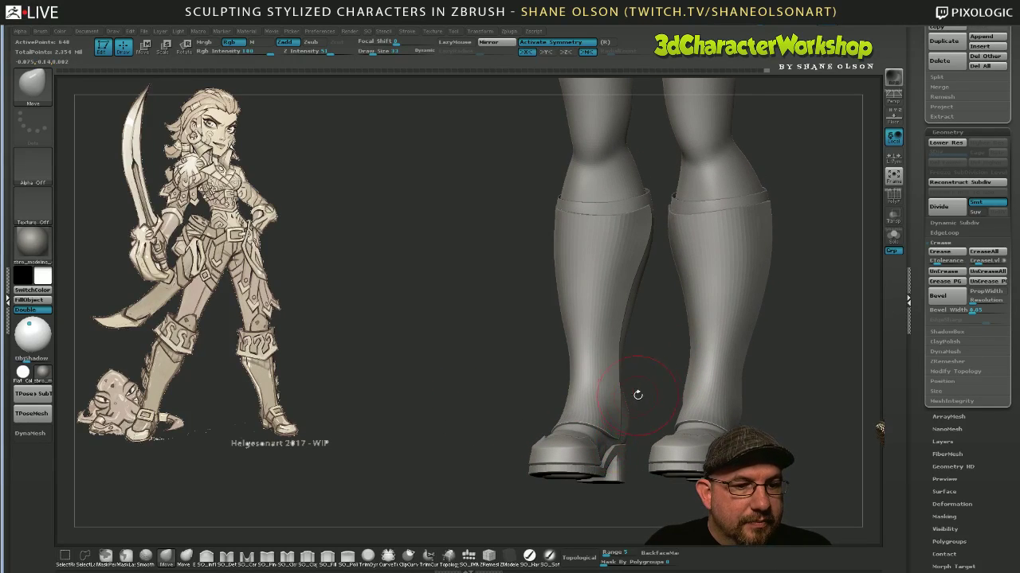
pyautogui.moveTo(637, 391); pyautogui.dragTo(785, 443)
pyautogui.moveTo(663, 385); pyautogui.dragTo(629, 394)
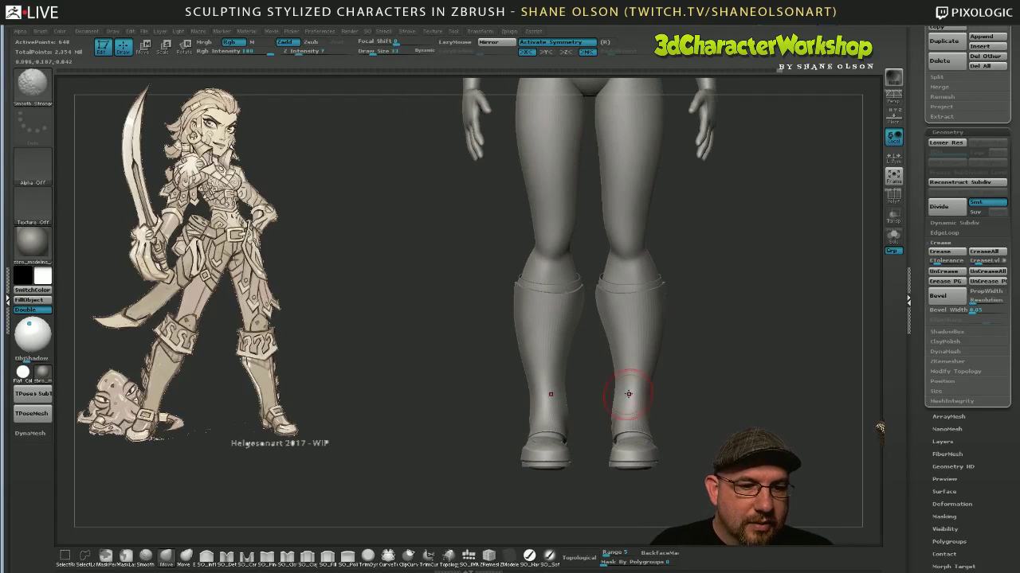
# Select the Body subtool and push its protruding feet up inside the boot soles.
pyautogui.moveTo(734, 430)
pyautogui.keyDown('alt'); pyautogui.mouseDown()
pyautogui.moveTo(661, 429)
pyautogui.moveTo(653, 398)
pyautogui.mouseUp(); pyautogui.keyUp('alt')
pyautogui.keyDown('alt'); pyautogui.click(563, 445); pyautogui.keyUp('alt')
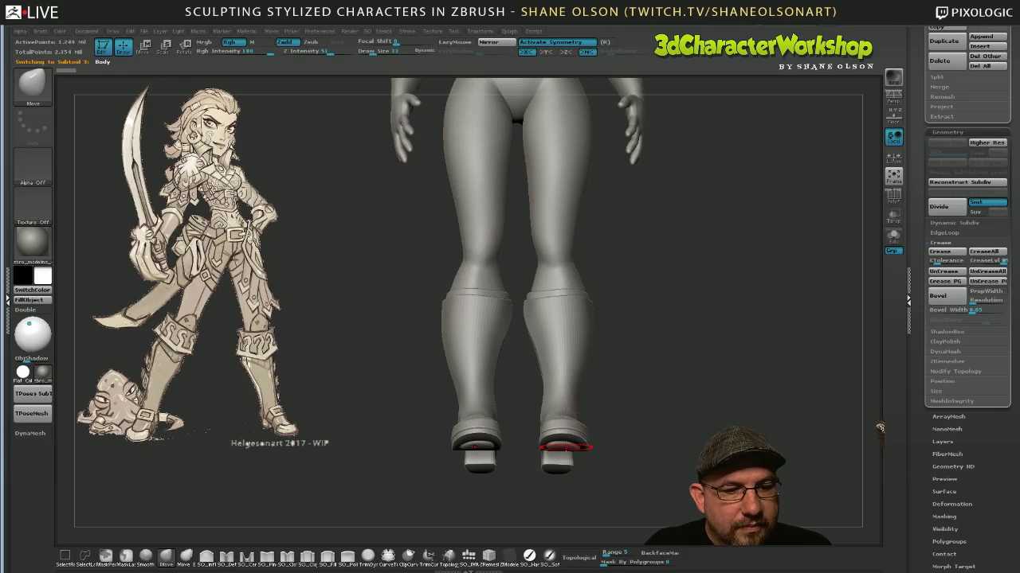
pyautogui.moveTo(552, 443); pyautogui.dragTo(564, 443)
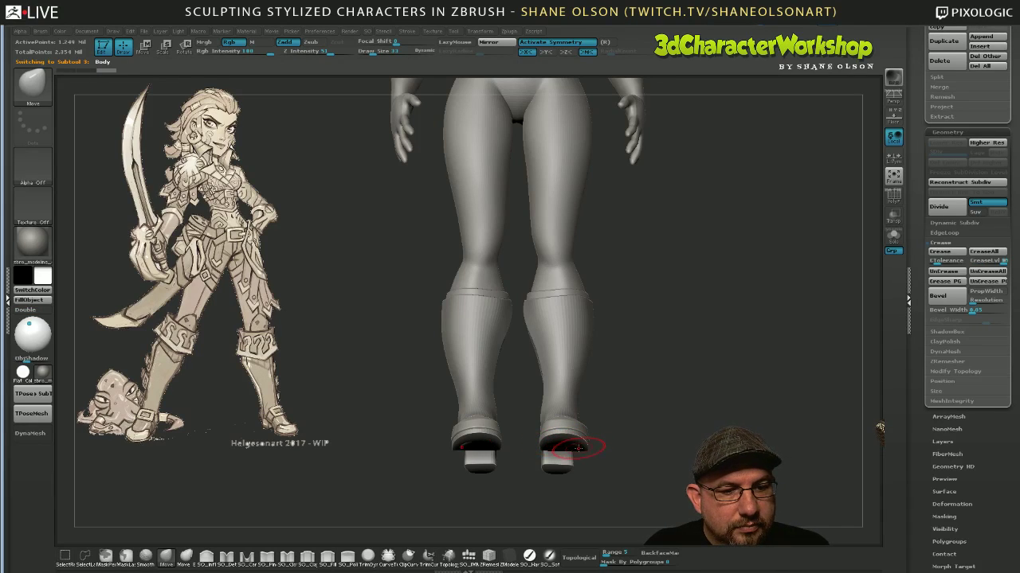
pyautogui.moveTo(668, 425)
pyautogui.mouseDown()
pyautogui.moveTo(665, 390)
pyautogui.moveTo(655, 425)
pyautogui.moveTo(664, 443)
pyautogui.mouseUp()
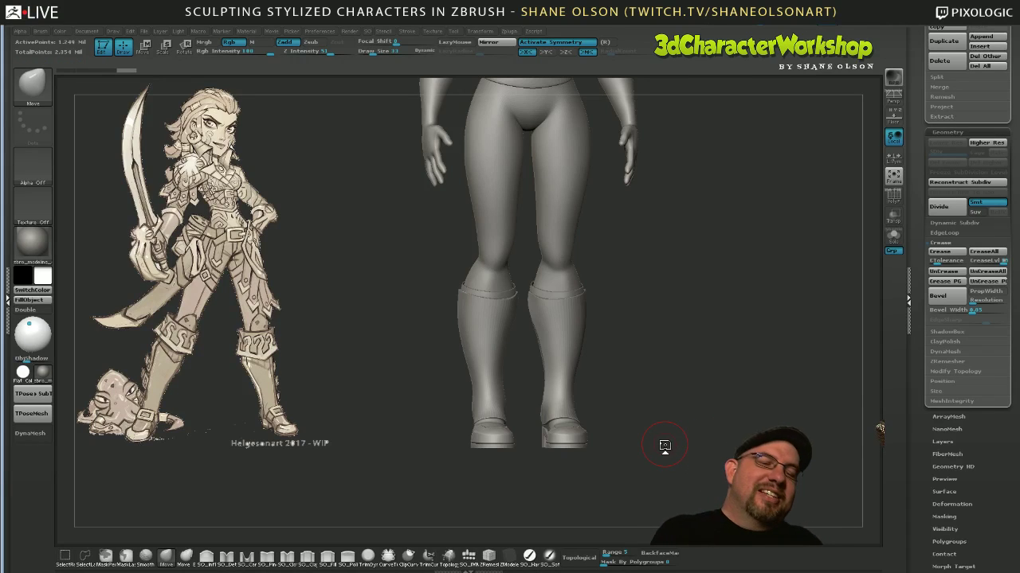
# Push the body's foot surface inward where it pokes through the side of the boots.
pyautogui.moveTo(685, 413)
pyautogui.mouseDown()
pyautogui.moveTo(694, 404)
pyautogui.moveTo(646, 417)
pyautogui.mouseUp()
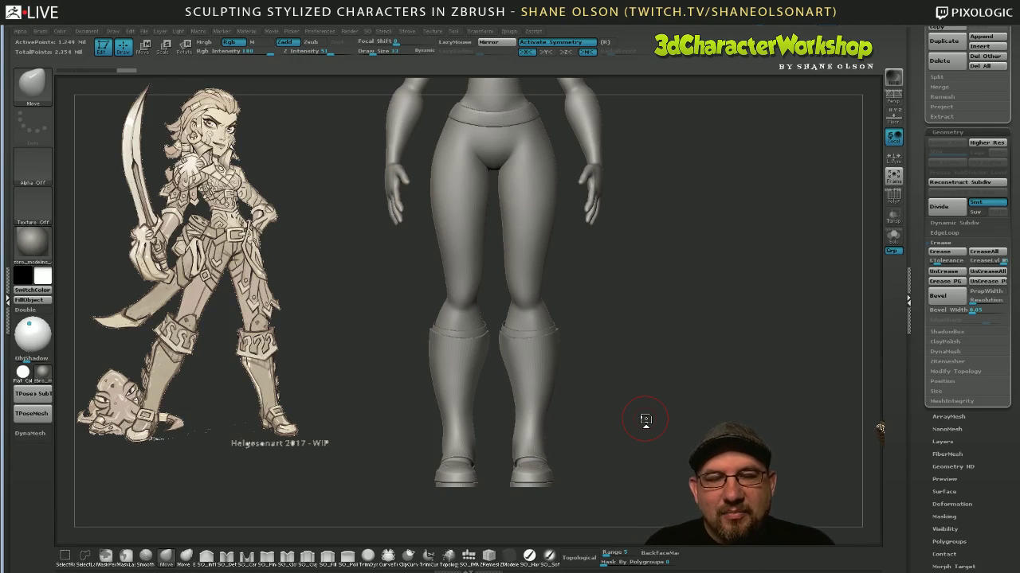
pyautogui.moveTo(671, 419)
pyautogui.mouseDown()
pyautogui.moveTo(667, 440)
pyautogui.moveTo(634, 434)
pyautogui.moveTo(598, 466)
pyautogui.moveTo(659, 441)
pyautogui.moveTo(687, 442)
pyautogui.moveTo(661, 411)
pyautogui.mouseUp()
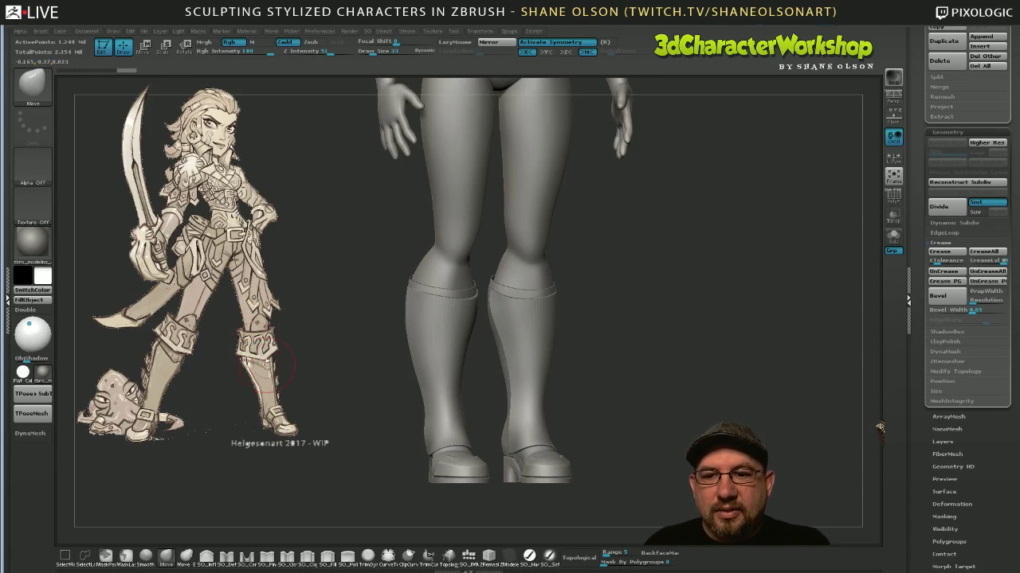
pyautogui.moveTo(649, 409)
pyautogui.mouseDown()
pyautogui.moveTo(666, 418)
pyautogui.moveTo(667, 355)
pyautogui.moveTo(663, 385)
pyautogui.moveTo(701, 396)
pyautogui.moveTo(698, 410)
pyautogui.moveTo(703, 394)
pyautogui.moveTo(703, 409)
pyautogui.moveTo(657, 419)
pyautogui.moveTo(744, 416)
pyautogui.moveTo(685, 450)
pyautogui.moveTo(614, 460)
pyautogui.moveTo(665, 451)
pyautogui.moveTo(647, 476)
pyautogui.mouseUp()
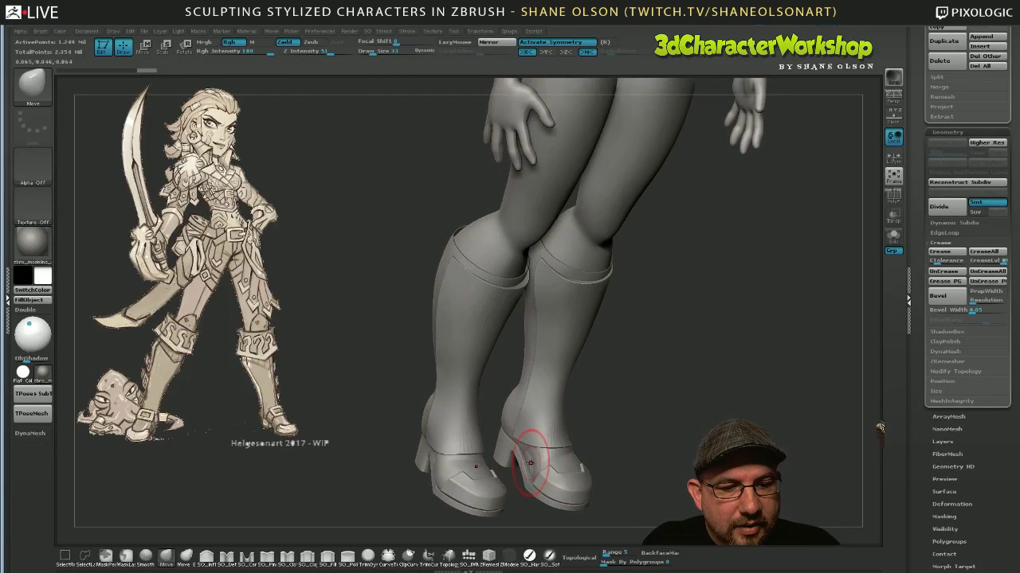
pyautogui.moveTo(530, 463); pyautogui.dragTo(538, 462)
pyautogui.moveTo(686, 472)
pyautogui.mouseDown()
pyautogui.moveTo(625, 484)
pyautogui.moveTo(679, 423)
pyautogui.moveTo(642, 383)
pyautogui.mouseUp()
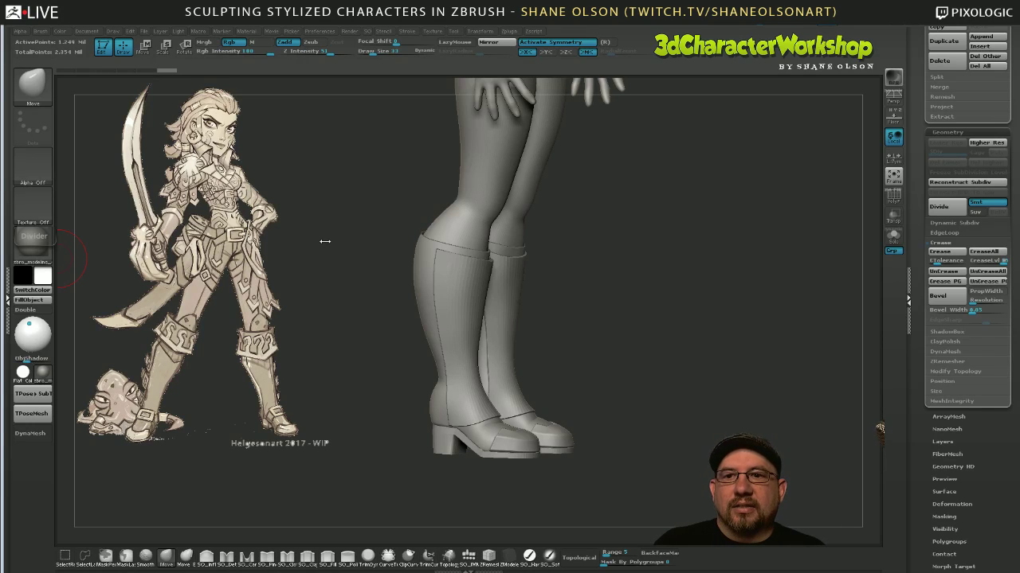
pyautogui.moveTo(345, 221); pyautogui.dragTo(263, 349)
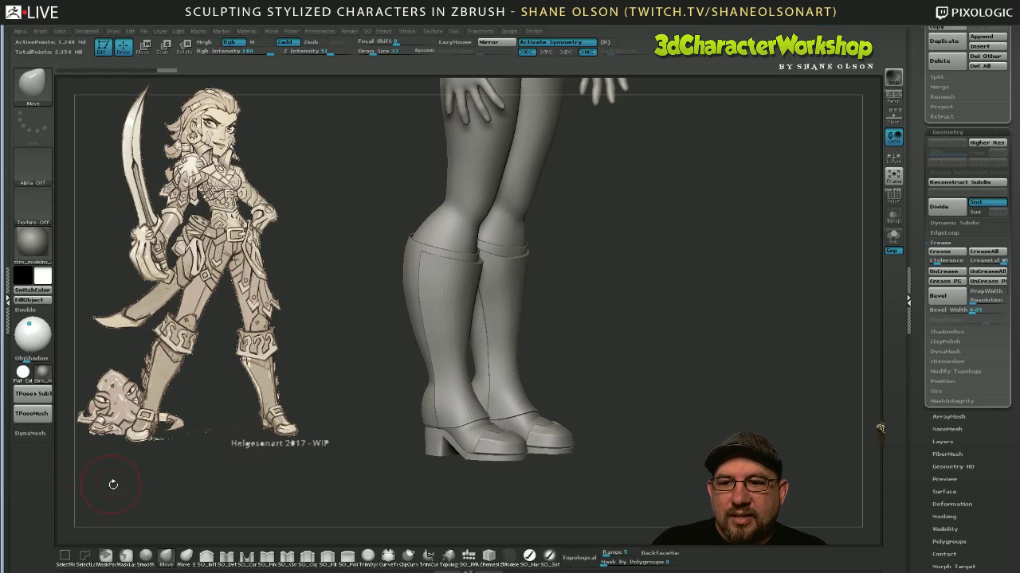
pyautogui.moveTo(336, 190); pyautogui.dragTo(380, 216)
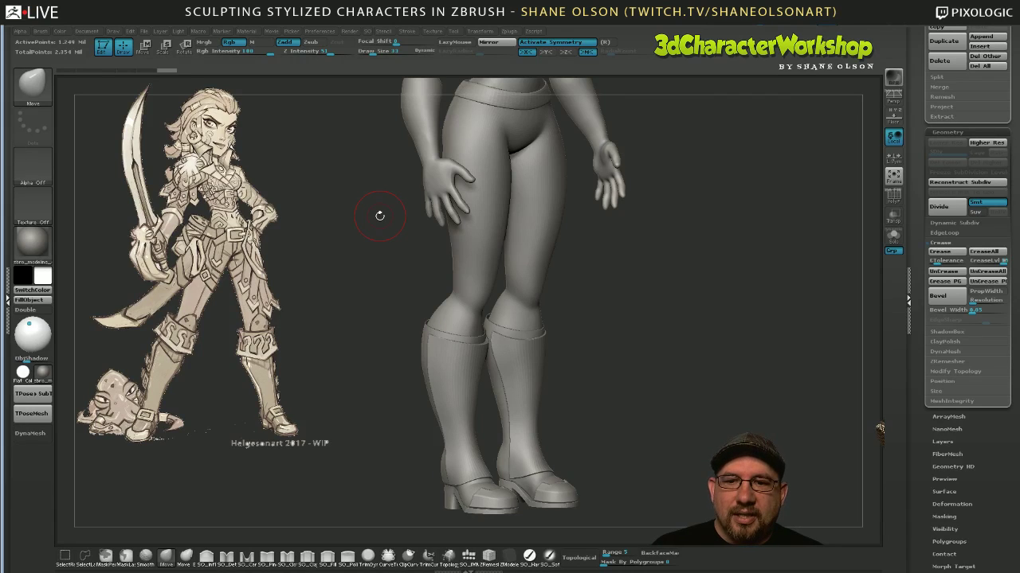
pyautogui.moveTo(387, 300); pyautogui.dragTo(306, 296)
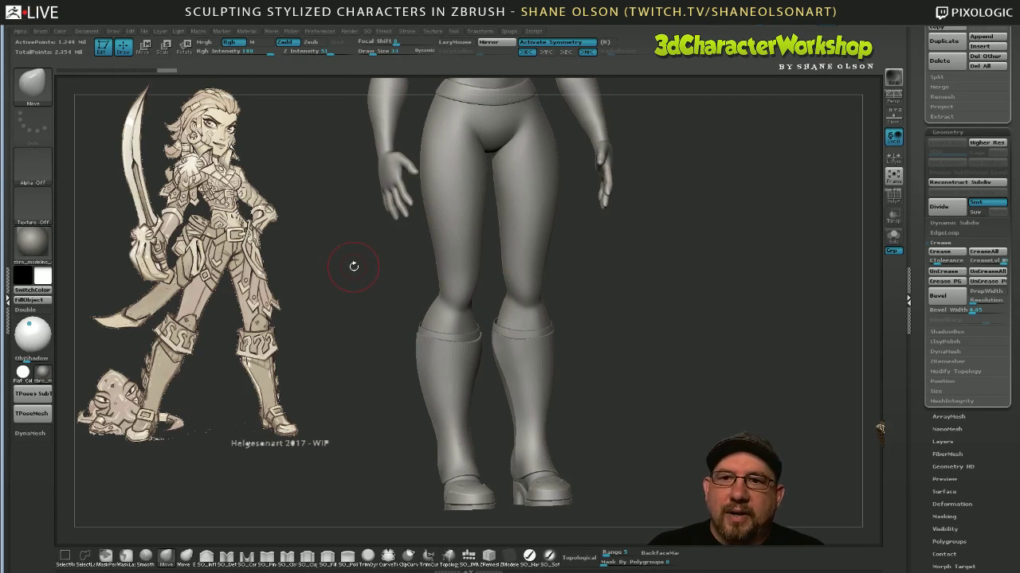
pyautogui.moveTo(353, 266); pyautogui.dragTo(357, 267)
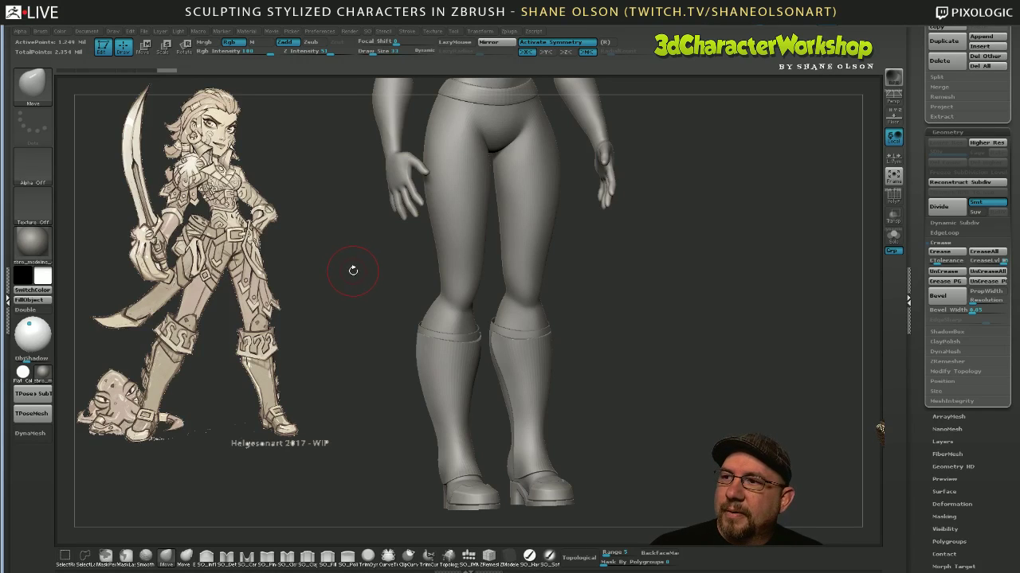
pyautogui.keyDown('shift'); pyautogui.moveTo(353, 268); pyautogui.dragTo(351, 260); pyautogui.keyUp('shift')
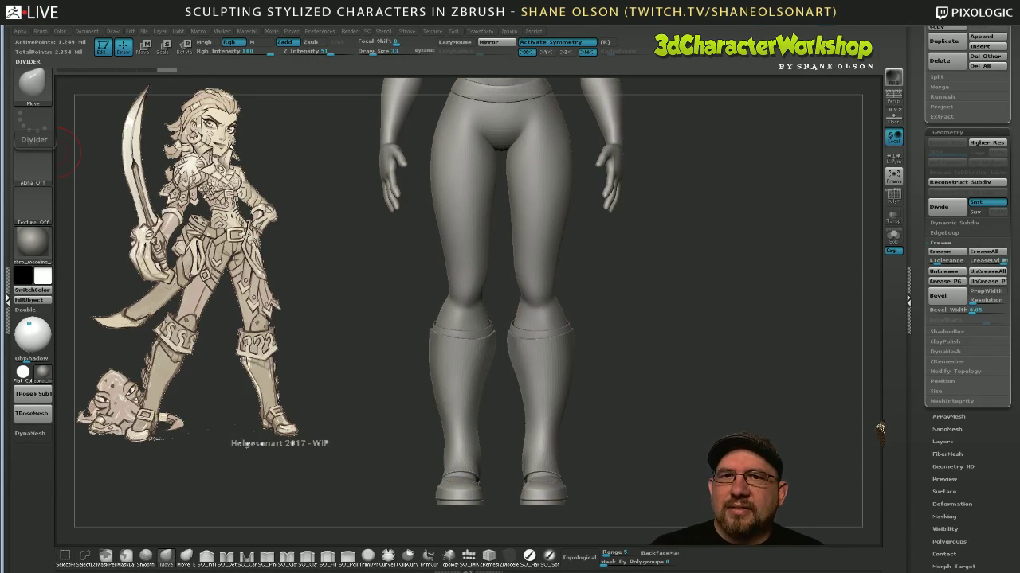
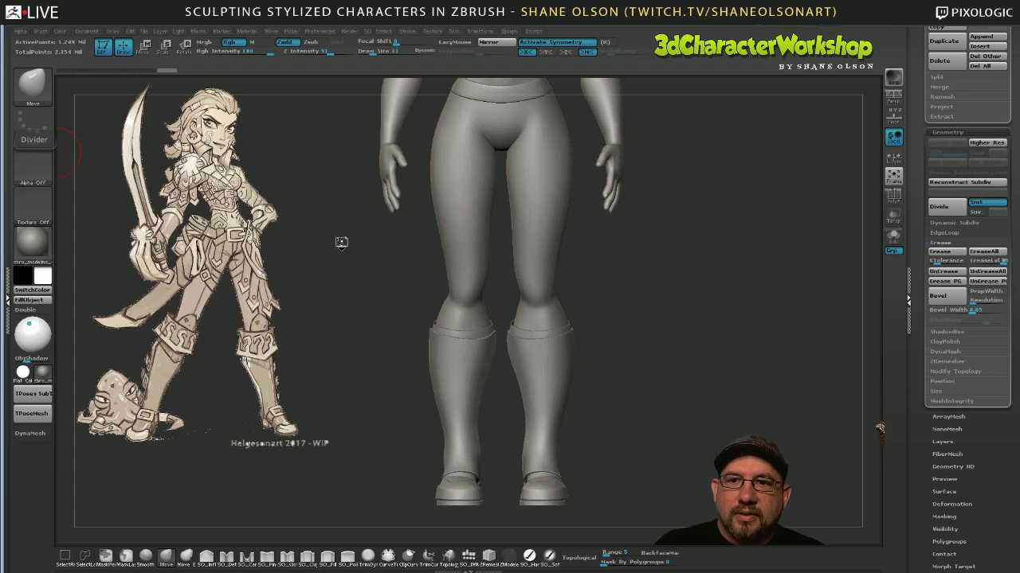
pyautogui.moveTo(356, 260); pyautogui.dragTo(402, 274)
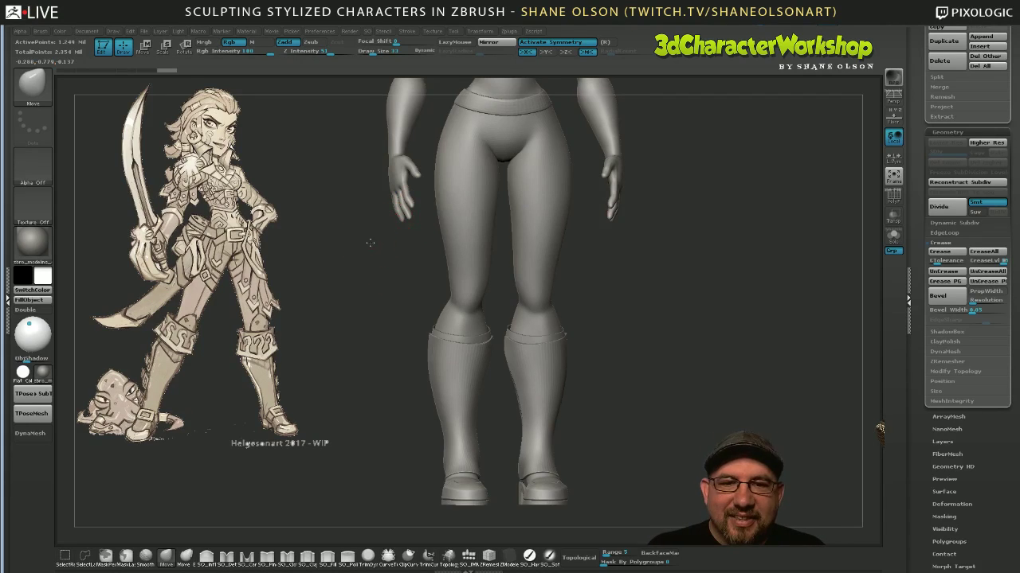
pyautogui.moveTo(375, 238); pyautogui.dragTo(747, 285)
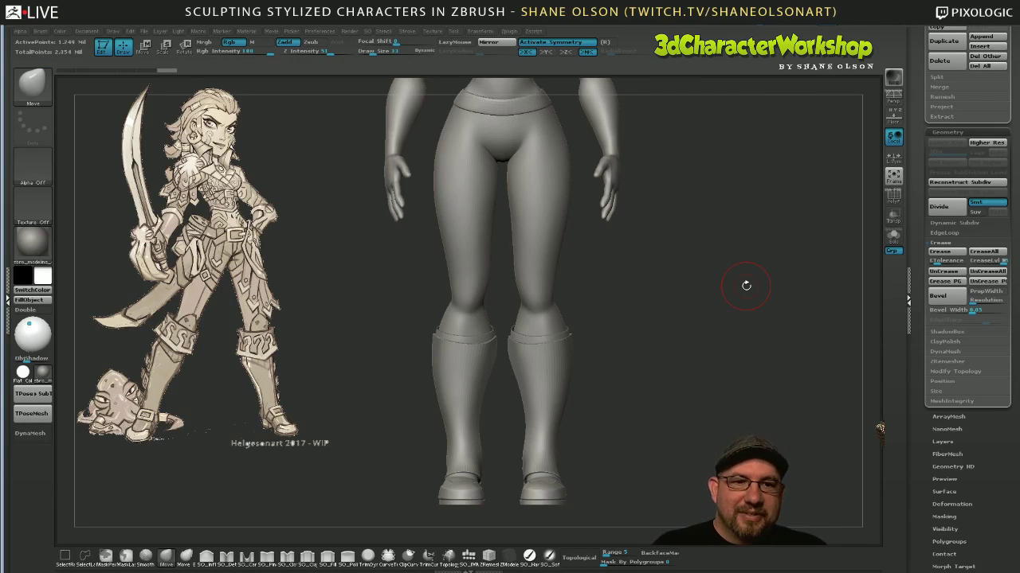
# Adjust the body's calves inside the upper part of the boots with a larger Move brush.
pyautogui.moveTo(662, 369)
pyautogui.mouseDown()
pyautogui.moveTo(677, 357)
pyautogui.moveTo(683, 381)
pyautogui.moveTo(530, 377)
pyautogui.mouseUp()
pyautogui.moveTo(663, 372)
pyautogui.mouseDown()
pyautogui.moveTo(661, 393)
pyautogui.moveTo(654, 384)
pyautogui.moveTo(591, 386)
pyautogui.moveTo(618, 369)
pyautogui.mouseUp()
pyautogui.press('s')
pyautogui.moveTo(419, 378); pyautogui.dragTo(428, 373)
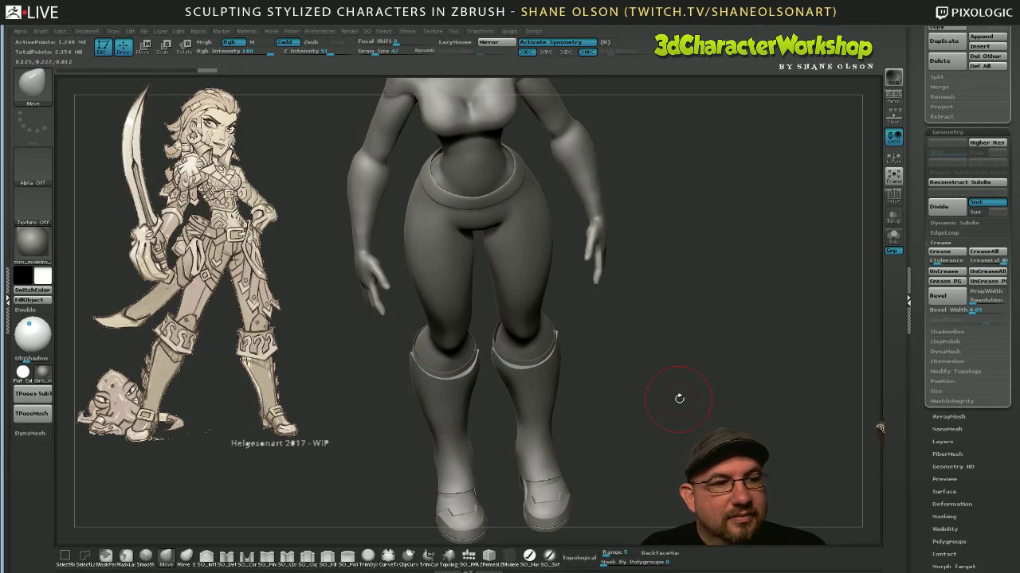
pyautogui.moveTo(678, 399); pyautogui.dragTo(584, 397)
pyautogui.moveTo(417, 380); pyautogui.dragTo(421, 378)
pyautogui.moveTo(540, 408); pyautogui.dragTo(536, 408)
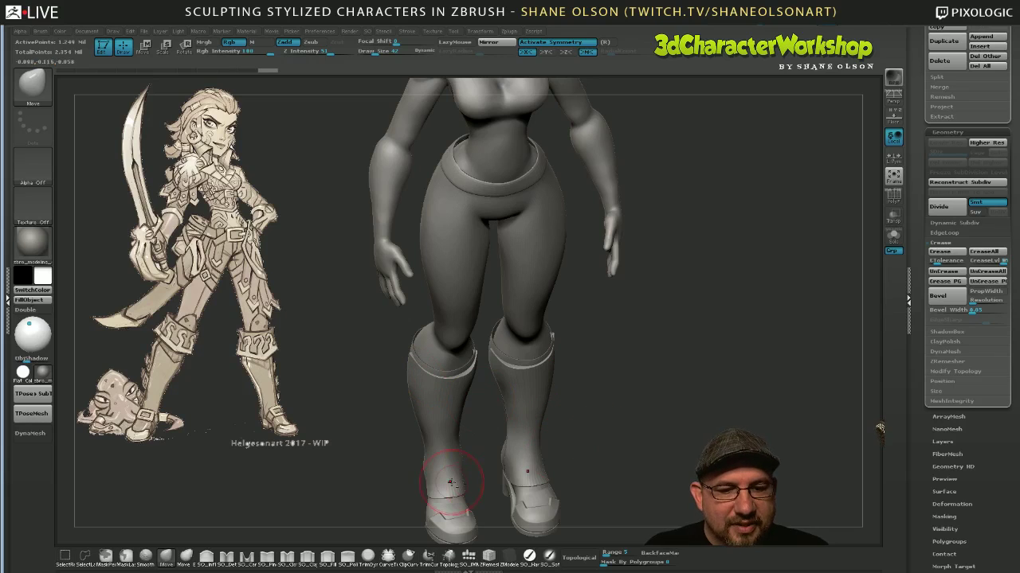
# Select the Boots1 subtool and adjust the outer side of the boot shafts just below their upper rims.
pyautogui.keyDown('alt'); pyautogui.click(450, 482); pyautogui.keyUp('alt')
pyautogui.moveTo(651, 455)
pyautogui.mouseDown()
pyautogui.moveTo(833, 449)
pyautogui.moveTo(637, 432)
pyautogui.mouseUp()
pyautogui.moveTo(419, 360); pyautogui.dragTo(415, 369)
pyautogui.moveTo(615, 452)
pyautogui.mouseDown()
pyautogui.moveTo(634, 384)
pyautogui.moveTo(639, 412)
pyautogui.mouseUp()
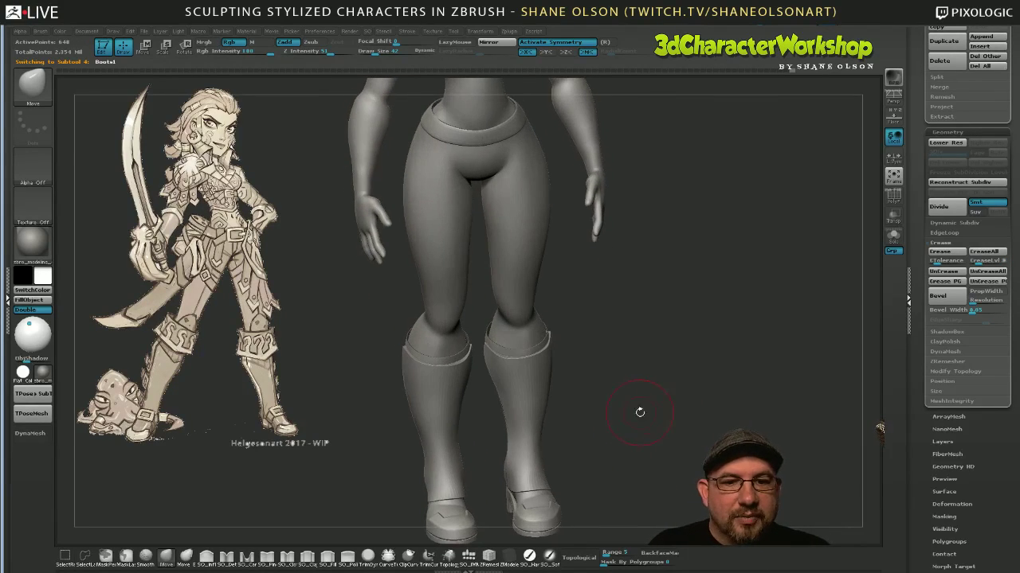
# Duplicate the Boots subtool and delete the lower subdivision levels of the copy.
pyautogui.moveTo(575, 385); pyautogui.dragTo(556, 341)
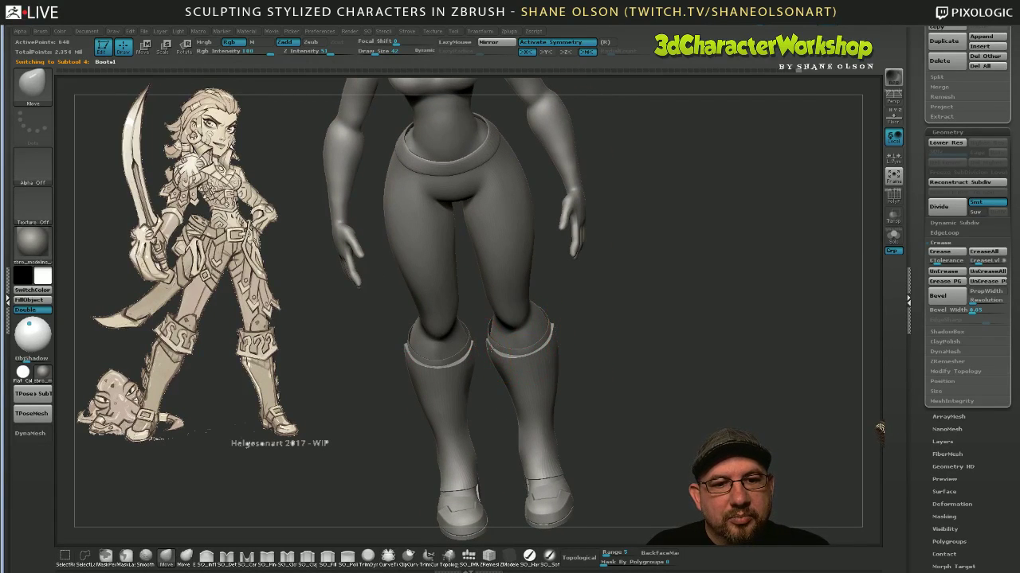
pyautogui.moveTo(569, 389)
pyautogui.mouseDown()
pyautogui.moveTo(634, 391)
pyautogui.moveTo(566, 393)
pyautogui.mouseUp()
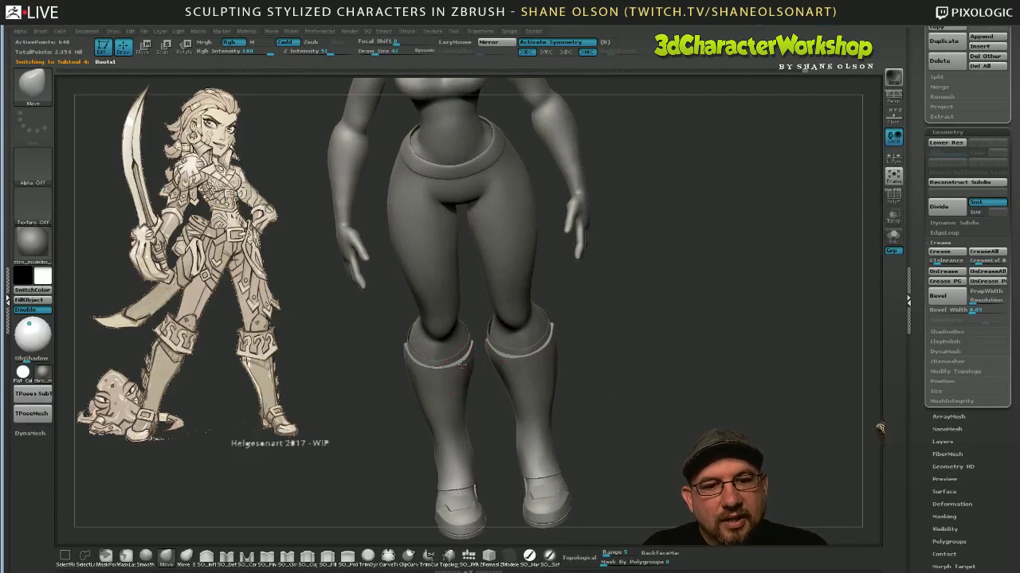
pyautogui.moveTo(604, 425)
pyautogui.mouseDown()
pyautogui.moveTo(664, 434)
pyautogui.moveTo(656, 435)
pyautogui.moveTo(646, 422)
pyautogui.moveTo(677, 421)
pyautogui.moveTo(647, 428)
pyautogui.moveTo(662, 431)
pyautogui.moveTo(614, 360)
pyautogui.moveTo(641, 392)
pyautogui.moveTo(633, 397)
pyautogui.moveTo(662, 390)
pyautogui.moveTo(654, 416)
pyautogui.moveTo(555, 426)
pyautogui.mouseUp()
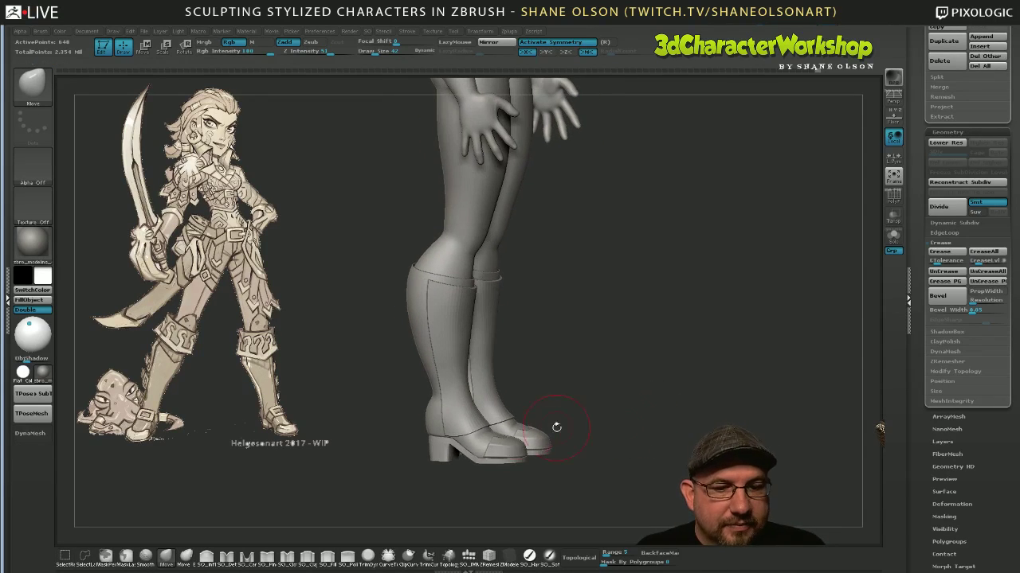
pyautogui.moveTo(926, 291); pyautogui.dragTo(926, 516)
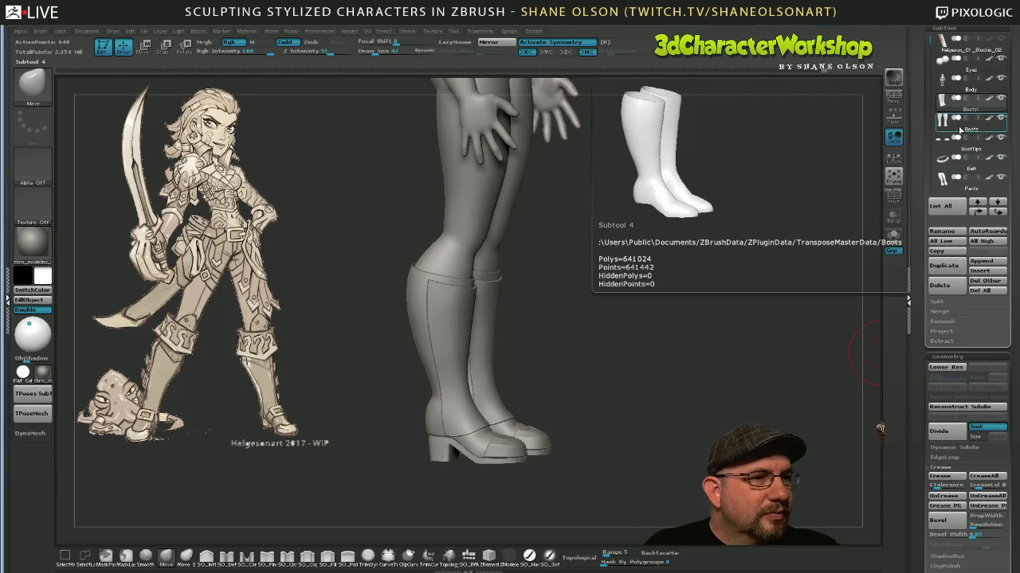
pyautogui.moveTo(945, 108)
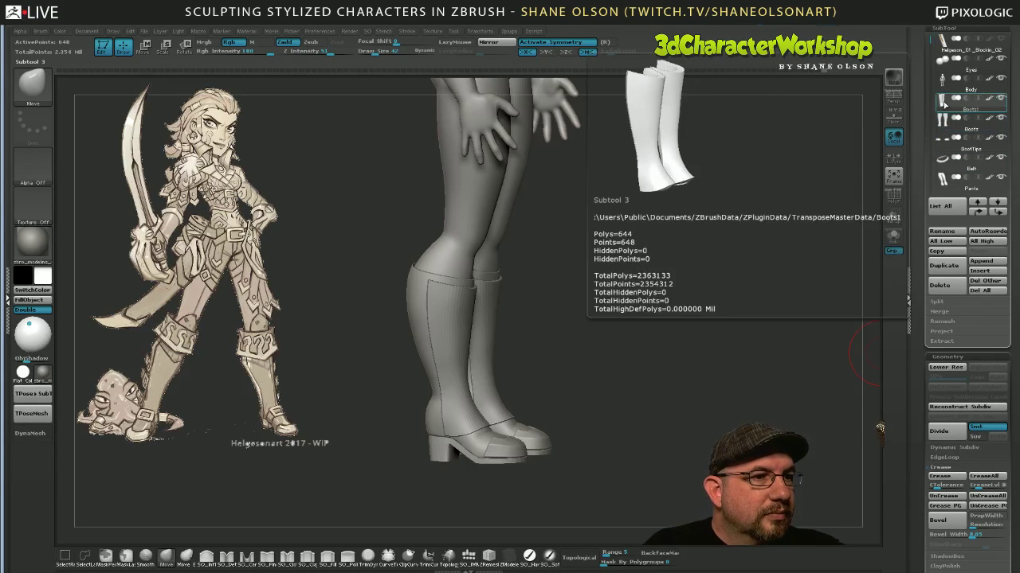
pyautogui.click(943, 119)
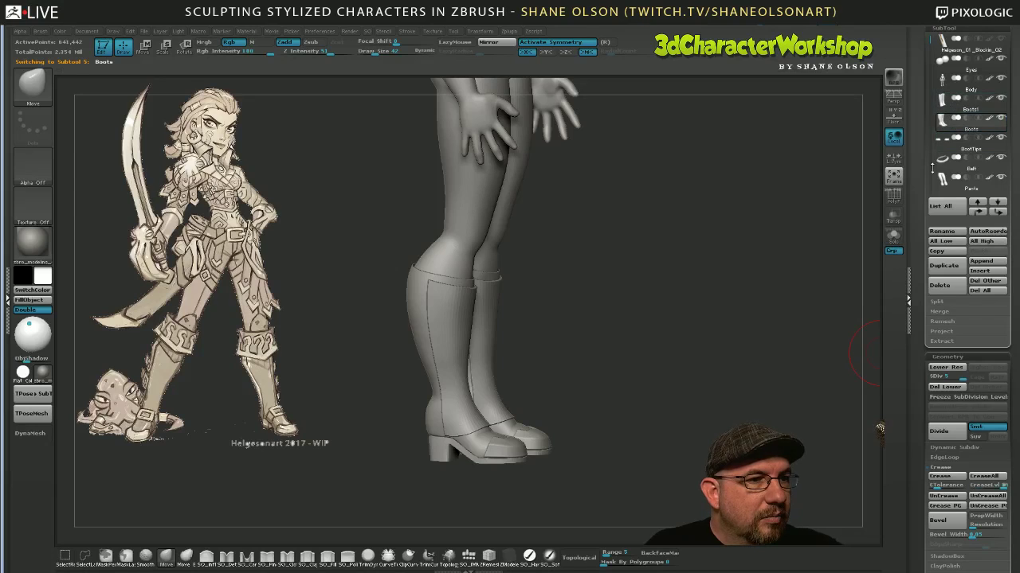
pyautogui.click(942, 267)
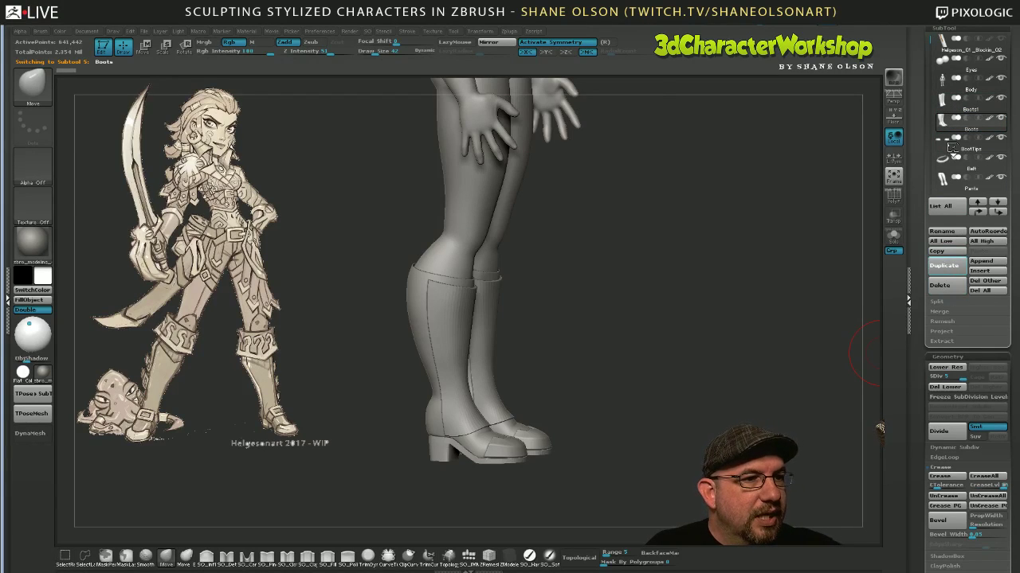
pyautogui.moveTo(943, 143)
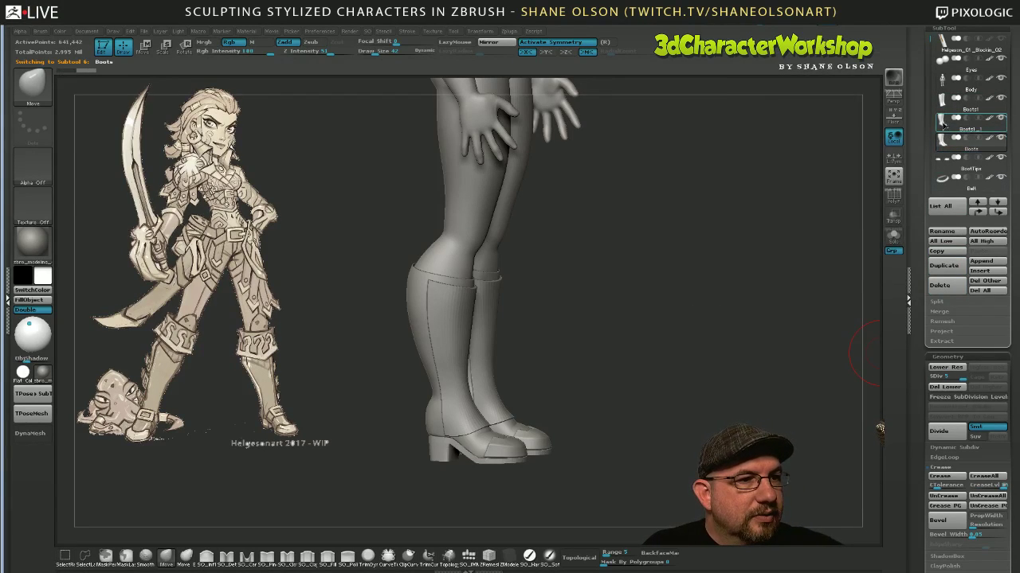
pyautogui.click(943, 121)
pyautogui.moveTo(600, 372)
pyautogui.mouseDown()
pyautogui.moveTo(630, 377)
pyautogui.moveTo(586, 410)
pyautogui.moveTo(591, 383)
pyautogui.moveTo(592, 416)
pyautogui.moveTo(628, 382)
pyautogui.moveTo(619, 380)
pyautogui.mouseUp()
pyautogui.click(948, 389)
# Draw two roughly parallel Topology brush curves across the boot's instep as the upper and lower edges of an ankle strap.
pyautogui.press('s')
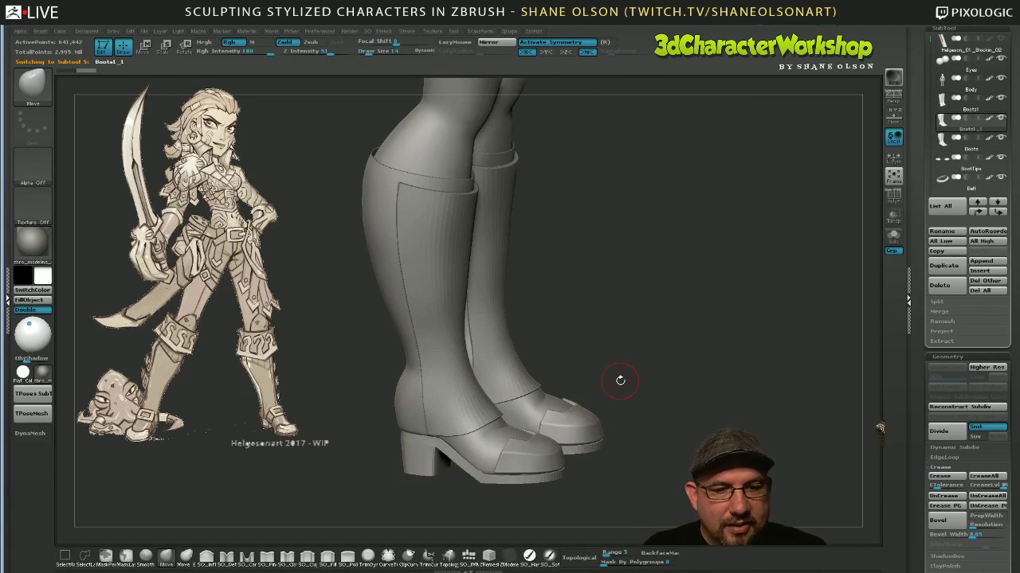
pyautogui.click(448, 556)
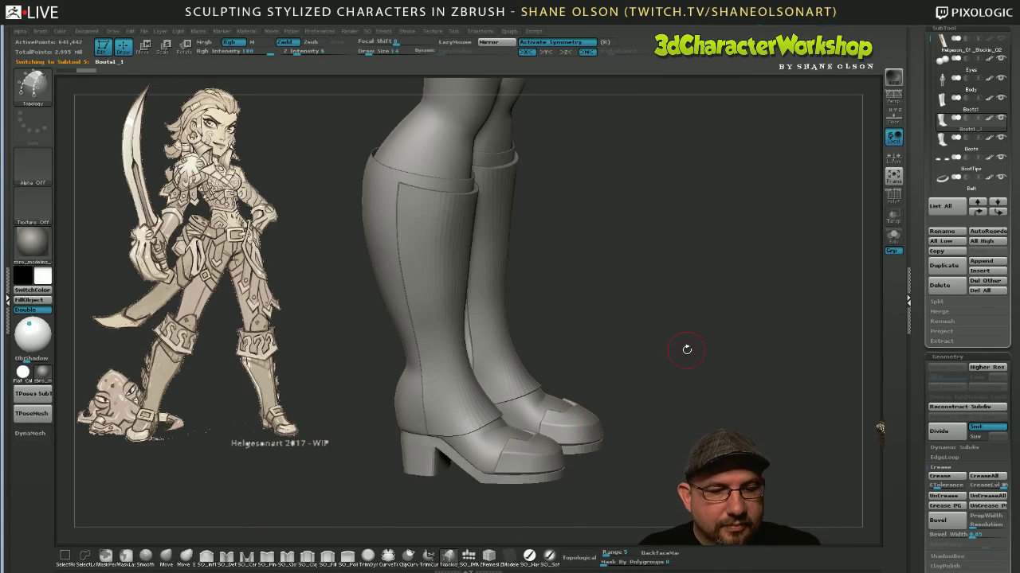
pyautogui.moveTo(687, 350); pyautogui.dragTo(675, 402)
pyautogui.moveTo(717, 368); pyautogui.dragTo(719, 371)
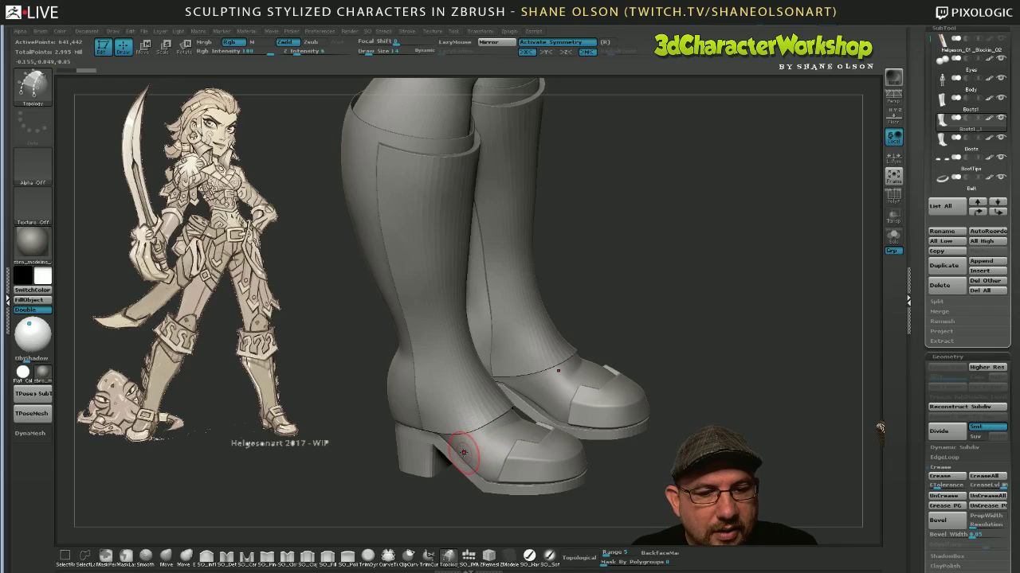
pyautogui.moveTo(464, 454); pyautogui.dragTo(512, 419)
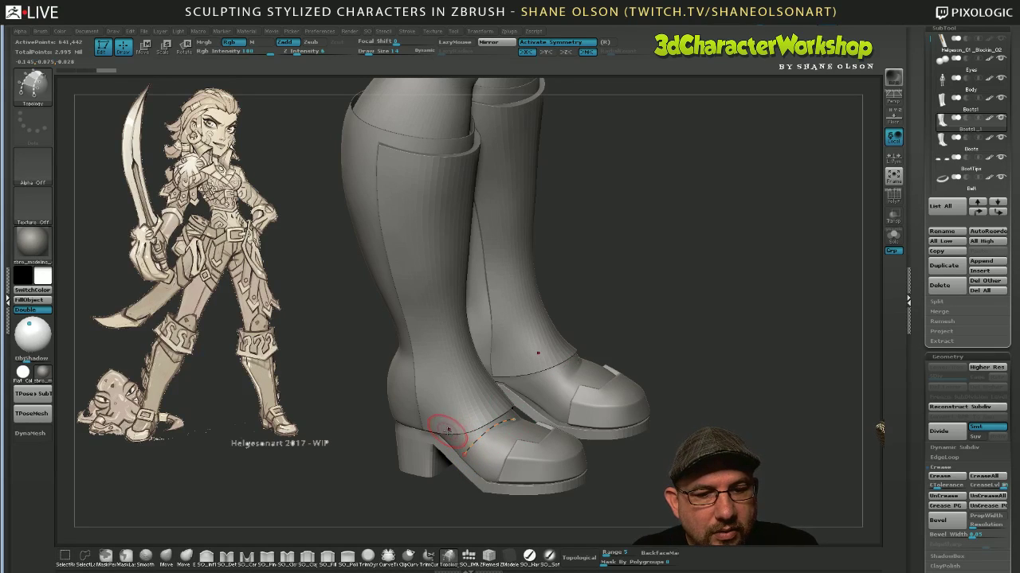
pyautogui.moveTo(454, 430)
pyautogui.mouseDown(button='right')
pyautogui.moveTo(481, 415)
pyautogui.moveTo(466, 418)
pyautogui.mouseUp(button='right')
pyautogui.moveTo(439, 441); pyautogui.dragTo(483, 401)
pyautogui.moveTo(569, 374); pyautogui.dragTo(528, 433, button='right')
pyautogui.moveTo(540, 437); pyautogui.dragTo(526, 462)
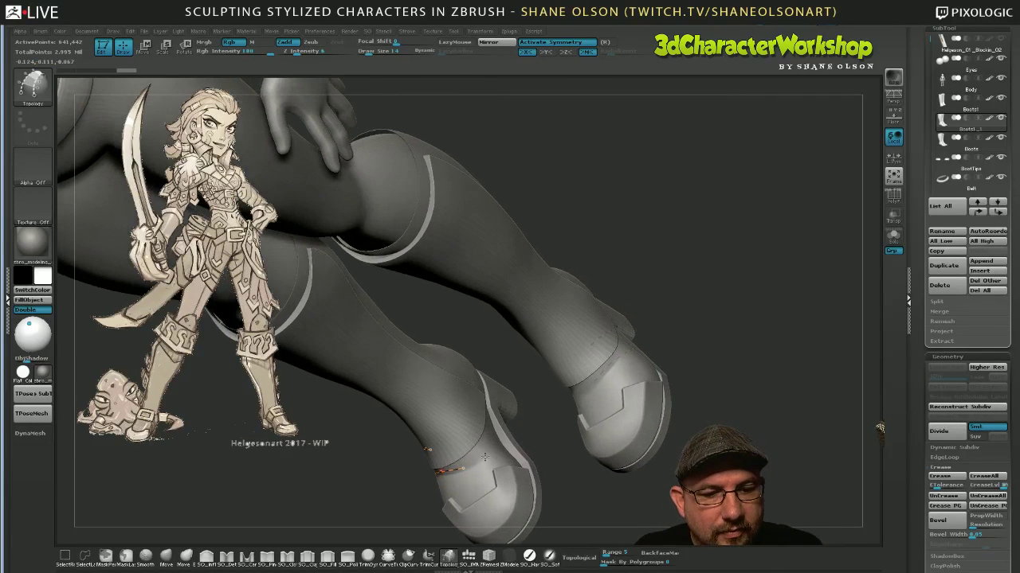
pyautogui.moveTo(463, 467)
pyautogui.mouseDown()
pyautogui.moveTo(488, 457)
pyautogui.moveTo(476, 434)
pyautogui.moveTo(510, 430)
pyautogui.moveTo(478, 431)
pyautogui.moveTo(499, 427)
pyautogui.moveTo(514, 452)
pyautogui.mouseUp()
pyautogui.moveTo(583, 509); pyautogui.dragTo(686, 488)
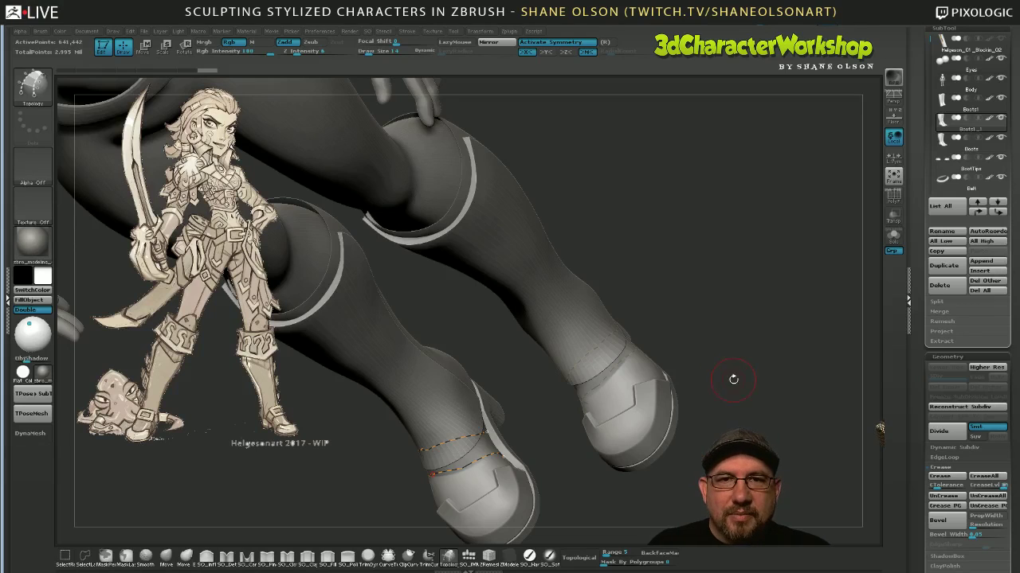
# Extend the strap's upper and lower curves toward the sole edge on the outer side of the boot.
pyautogui.moveTo(733, 380); pyautogui.dragTo(813, 385)
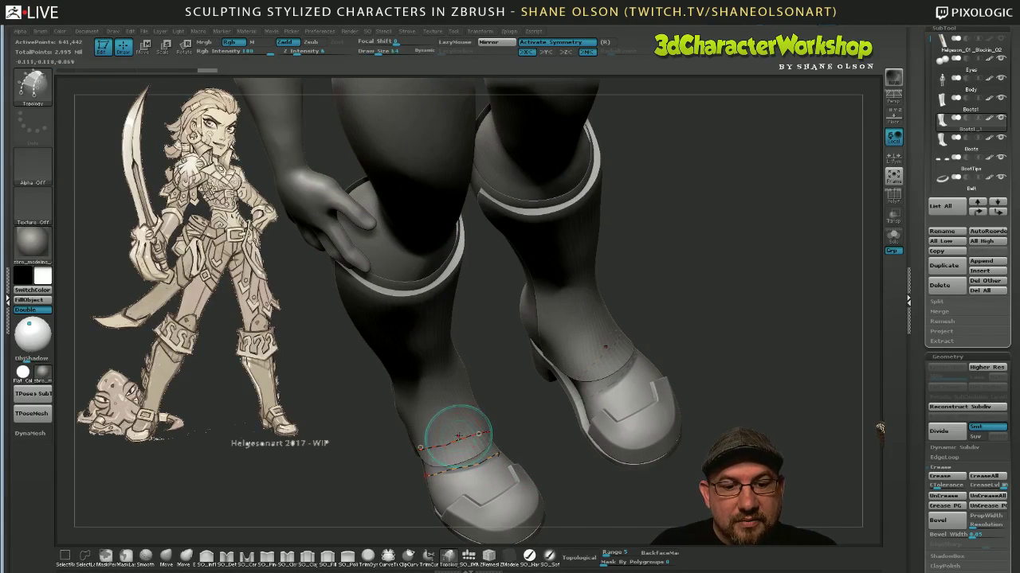
pyautogui.moveTo(552, 473); pyautogui.dragTo(696, 430)
pyautogui.moveTo(474, 462); pyautogui.dragTo(467, 464)
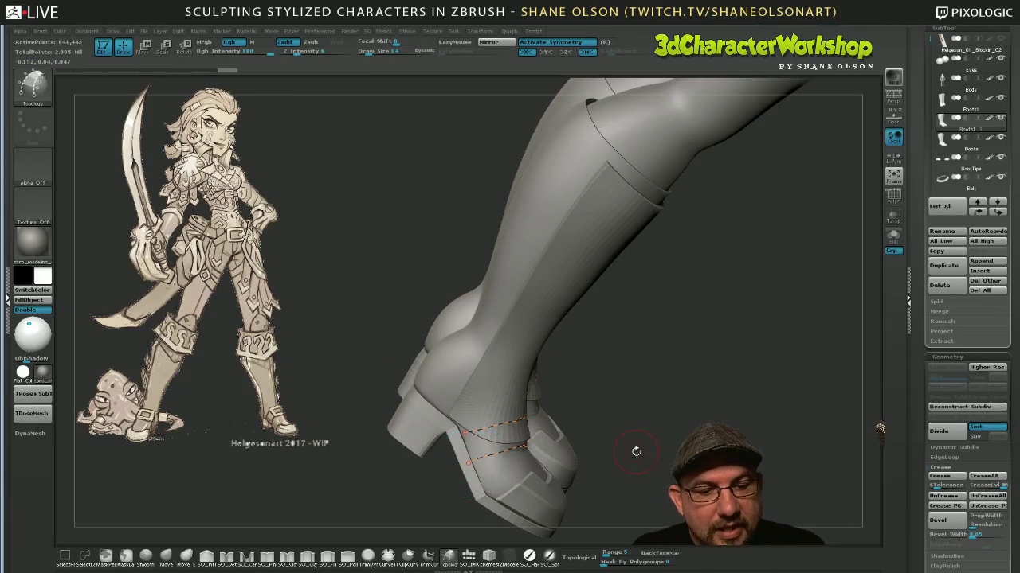
pyautogui.moveTo(637, 451)
pyautogui.mouseDown()
pyautogui.moveTo(613, 453)
pyautogui.moveTo(647, 450)
pyautogui.mouseUp()
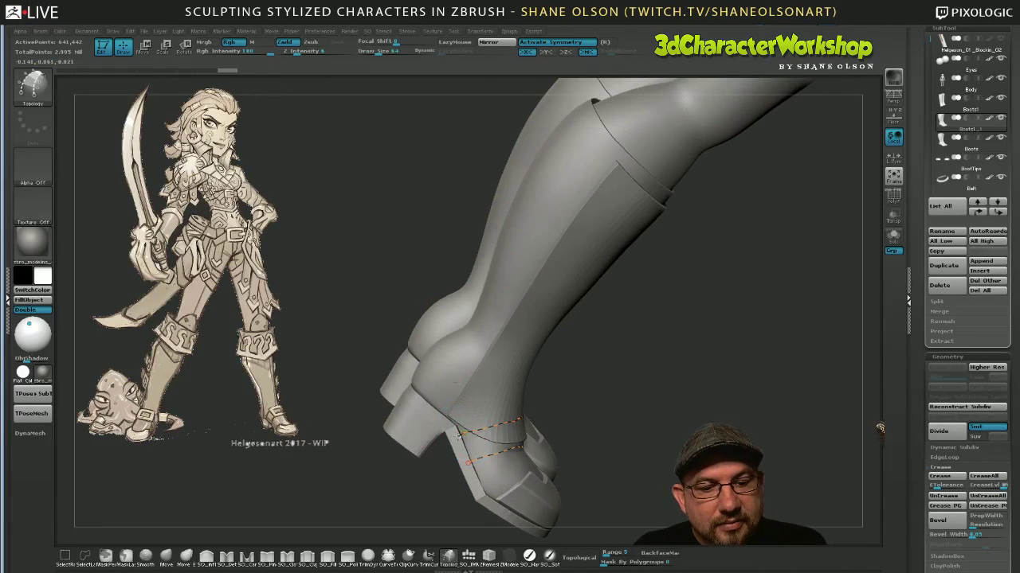
pyautogui.moveTo(465, 436); pyautogui.dragTo(458, 436)
pyautogui.moveTo(647, 458); pyautogui.dragTo(674, 457)
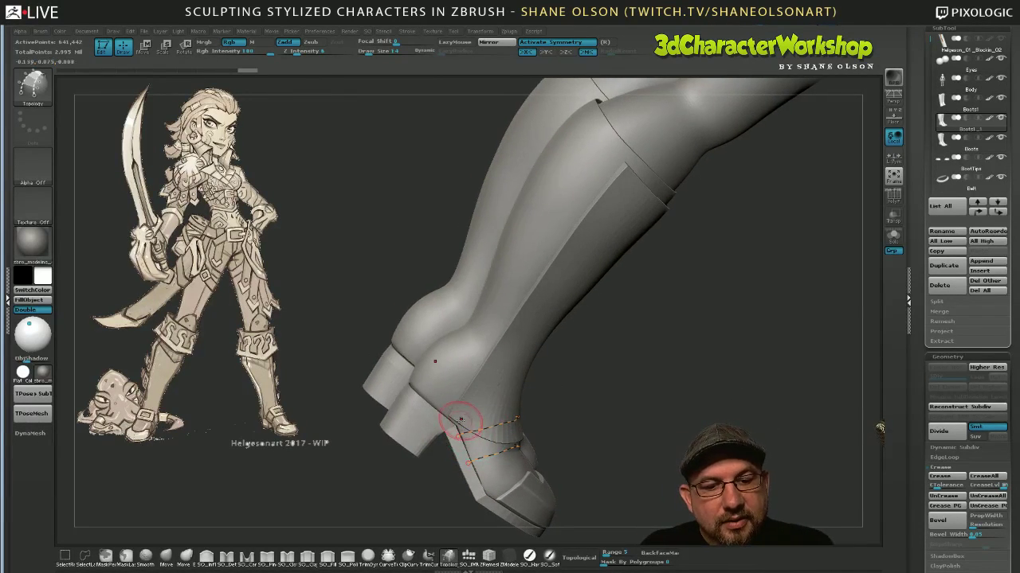
# Draw cross curves between the strap's two edges around the instep to the inner side, forming a continuous row of faces.
pyautogui.moveTo(478, 467); pyautogui.dragTo(480, 469)
pyautogui.moveTo(479, 418); pyautogui.dragTo(501, 468)
pyautogui.moveTo(633, 442); pyautogui.dragTo(685, 466)
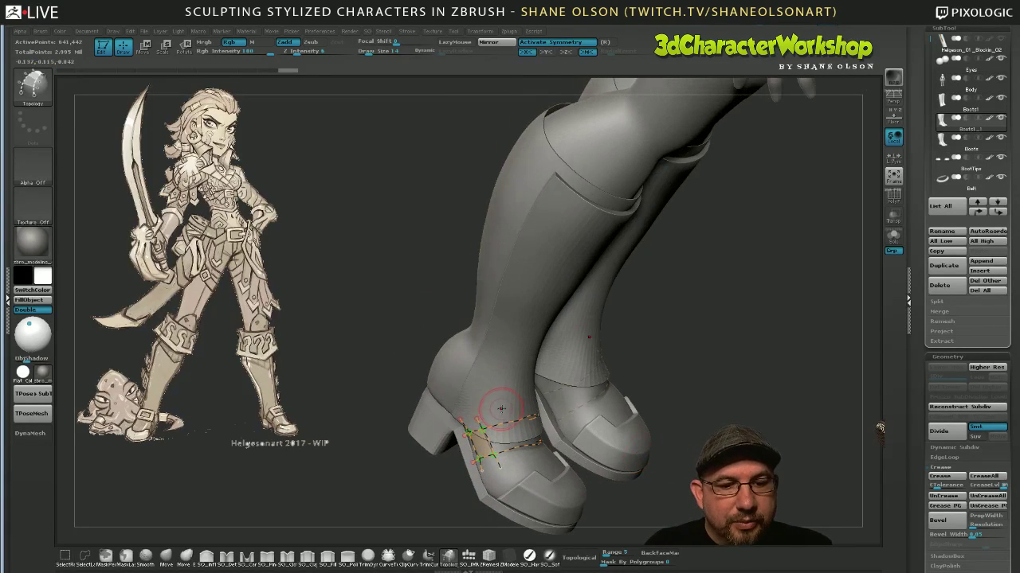
pyautogui.moveTo(516, 458); pyautogui.dragTo(517, 462)
pyautogui.moveTo(665, 481); pyautogui.dragTo(561, 472)
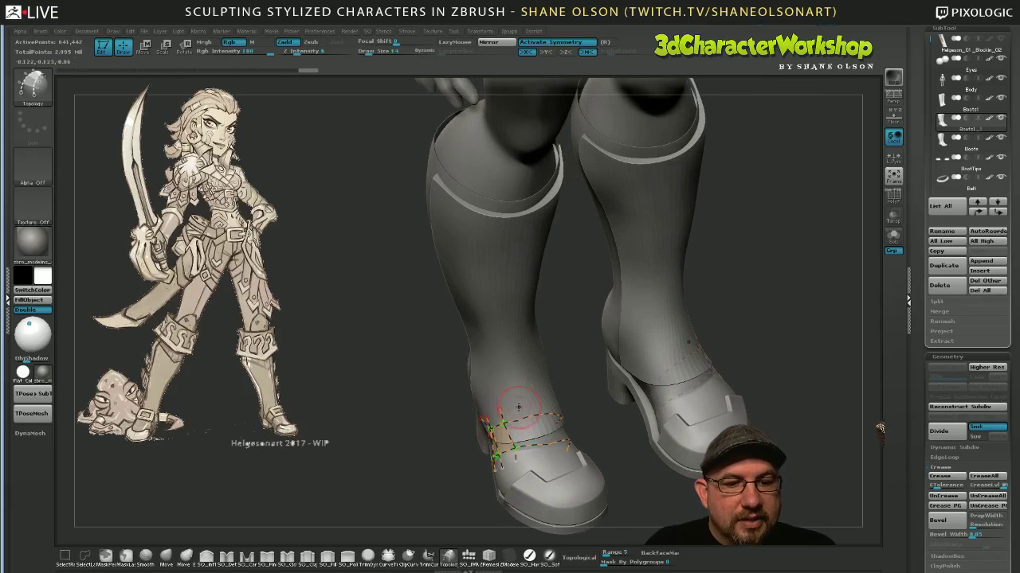
pyautogui.moveTo(521, 403); pyautogui.dragTo(534, 459)
pyautogui.moveTo(625, 446); pyautogui.dragTo(713, 447)
pyautogui.moveTo(615, 420)
pyautogui.mouseDown()
pyautogui.moveTo(635, 455)
pyautogui.moveTo(594, 415)
pyautogui.mouseUp()
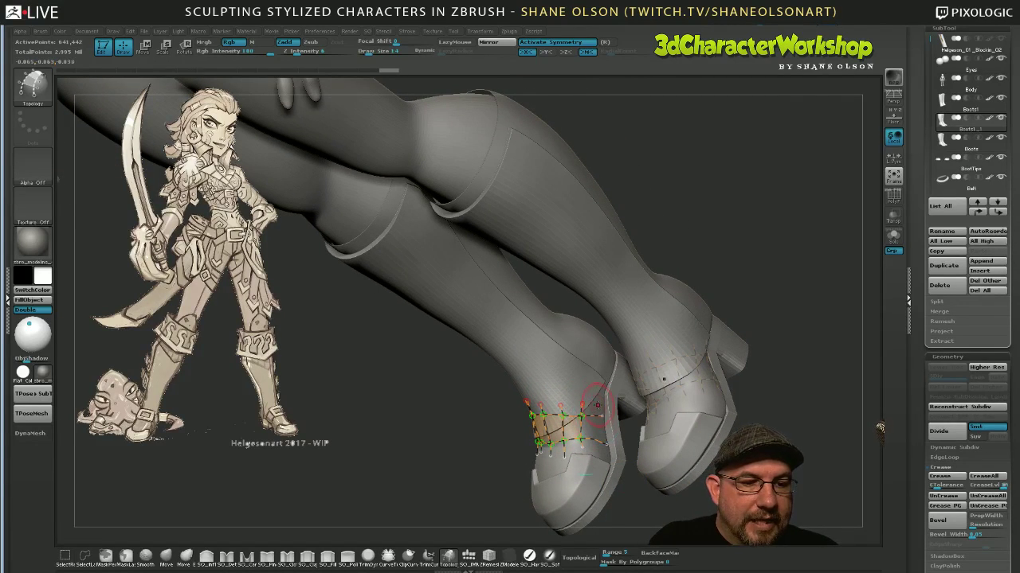
pyautogui.moveTo(460, 482); pyautogui.dragTo(507, 466)
pyautogui.keyDown('ctrl'); pyautogui.moveTo(623, 420); pyautogui.dragTo(621, 463, button='right'); pyautogui.keyUp('ctrl')
pyautogui.moveTo(617, 464); pyautogui.dragTo(637, 465)
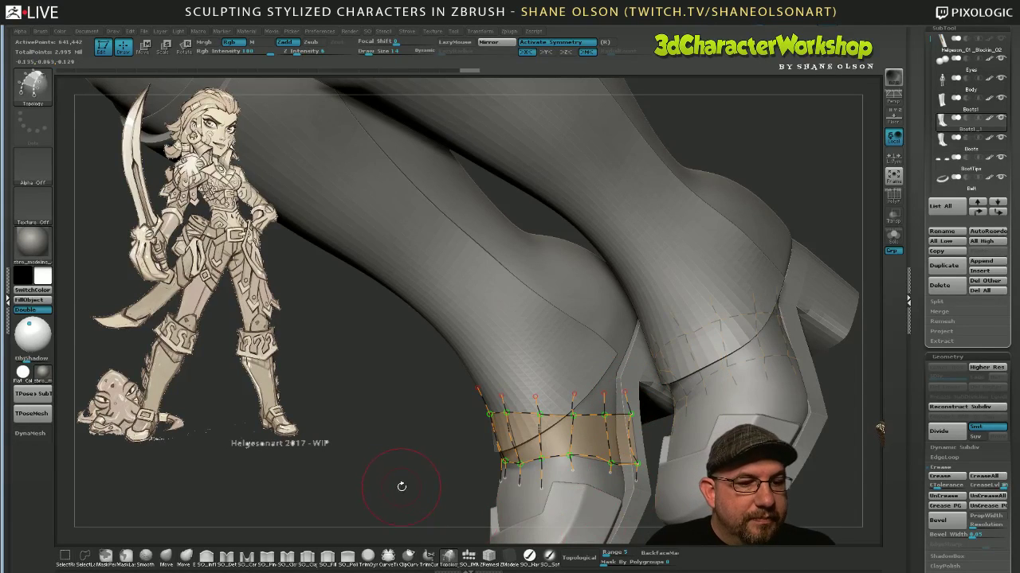
# Clear the overhanging curve ends from the ankle strap's topology.
pyautogui.moveTo(401, 482); pyautogui.dragTo(419, 473)
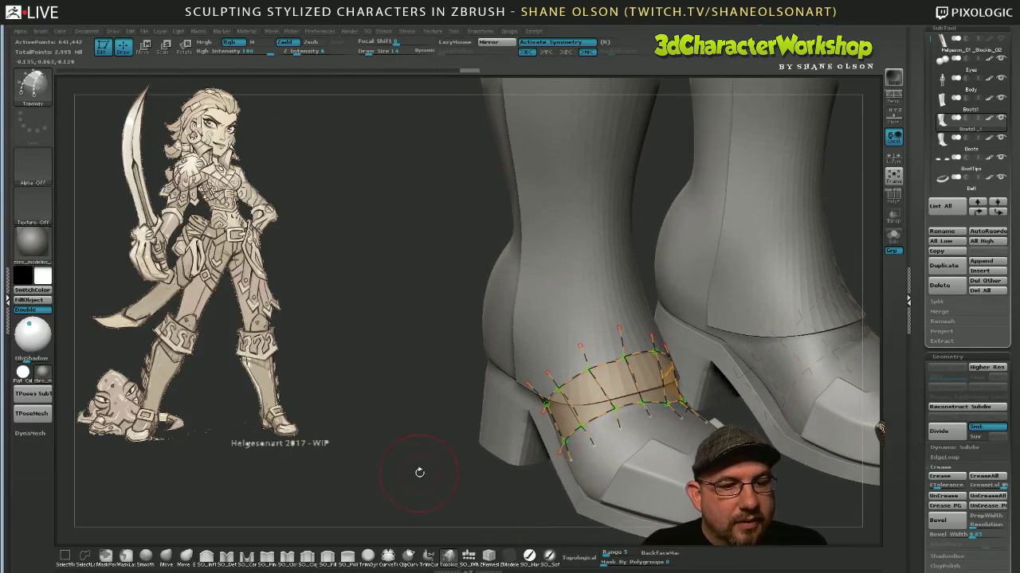
pyautogui.press('space')
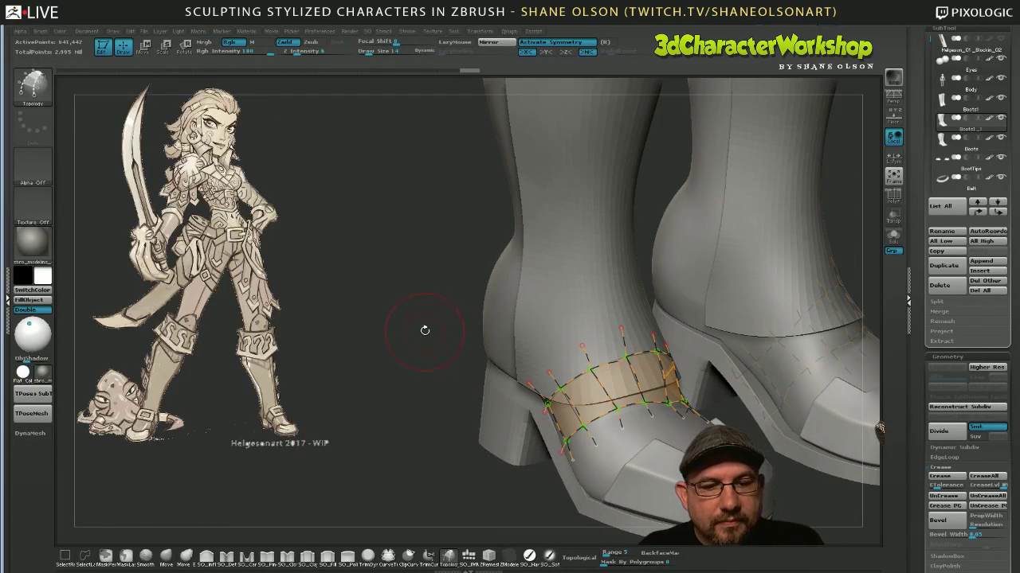
pyautogui.moveTo(474, 495); pyautogui.dragTo(402, 488)
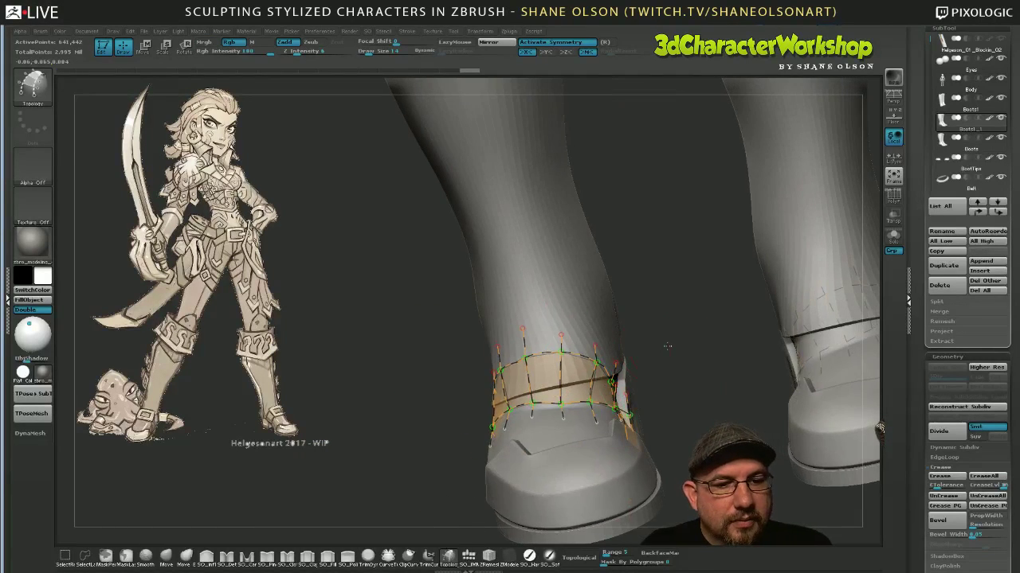
pyautogui.moveTo(667, 346)
pyautogui.mouseDown()
pyautogui.moveTo(671, 359)
pyautogui.moveTo(652, 344)
pyautogui.mouseUp()
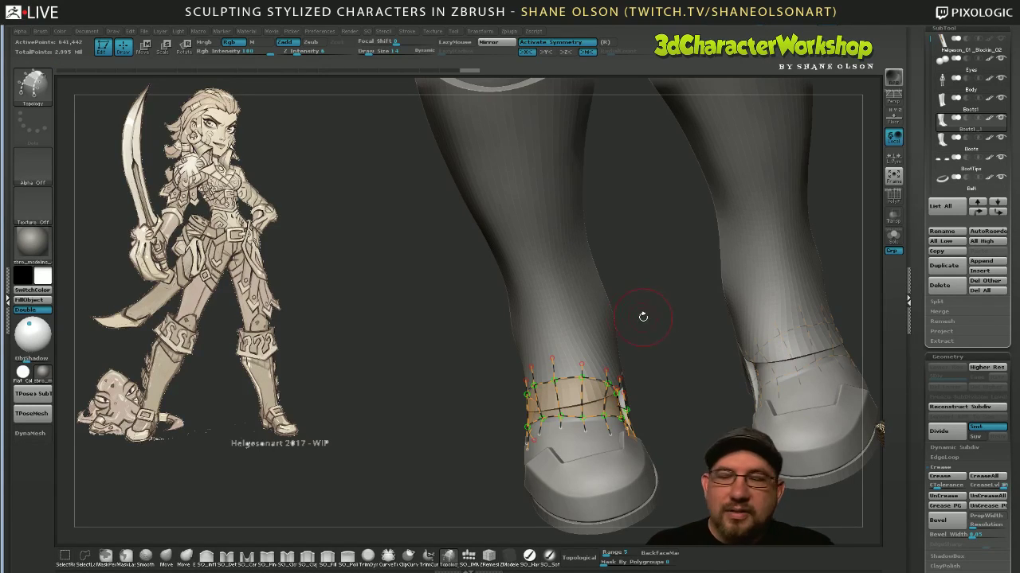
pyautogui.moveTo(667, 373); pyautogui.dragTo(574, 337)
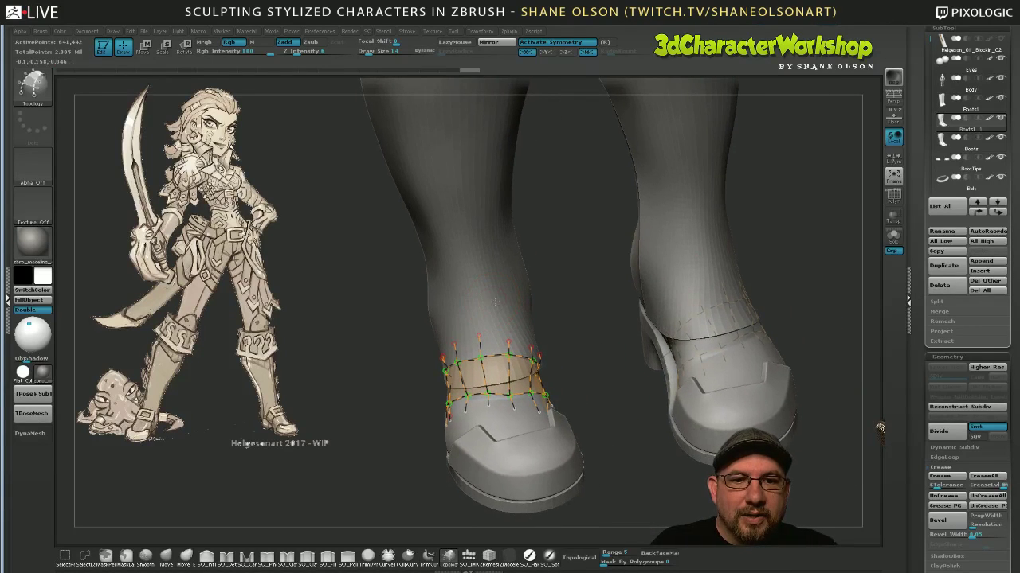
pyautogui.moveTo(605, 392); pyautogui.dragTo(630, 476)
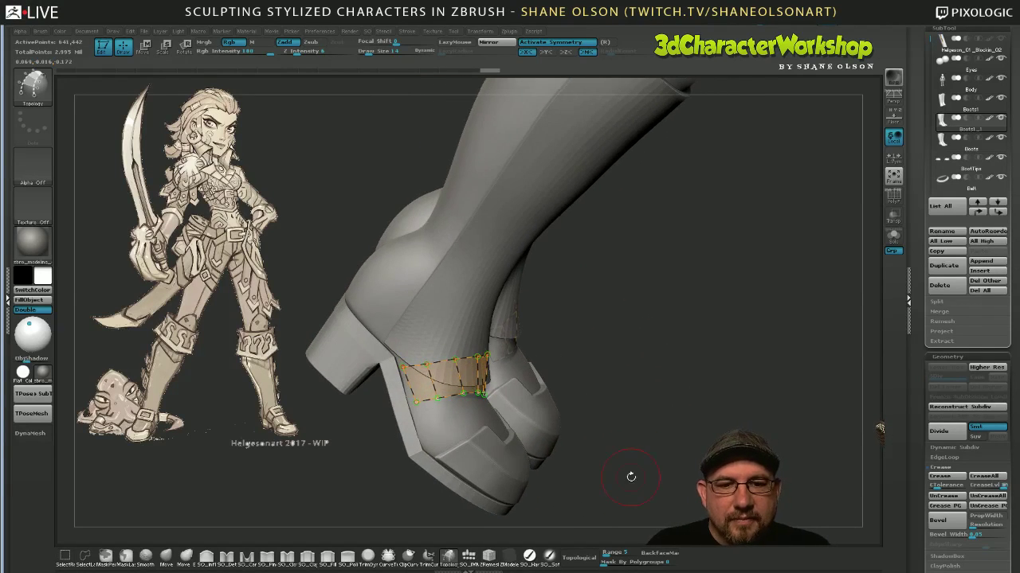
# Extend both strap edges on the outer side and add a cross curve there, then clear the leftover ends.
pyautogui.moveTo(398, 407); pyautogui.dragTo(396, 407)
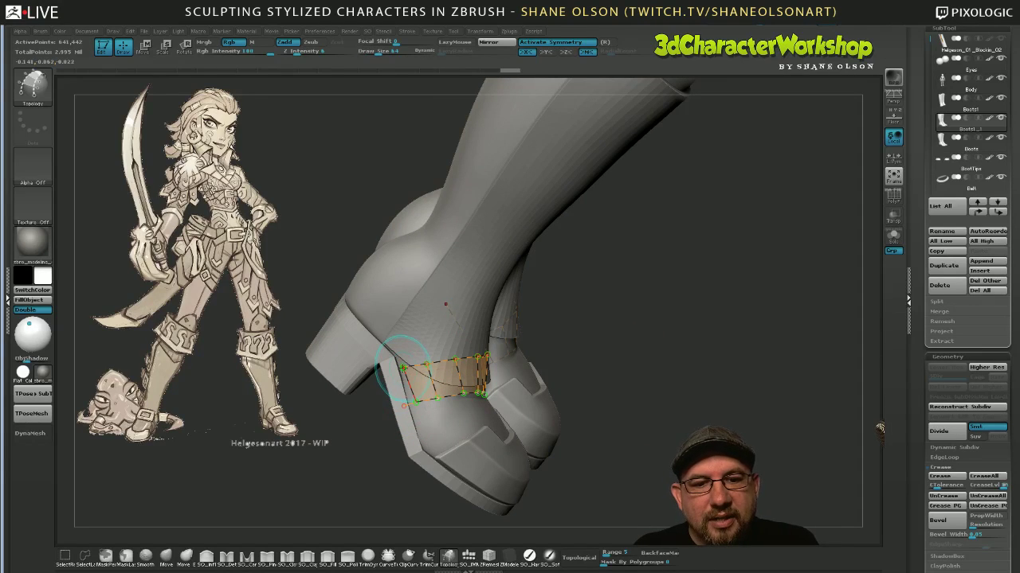
pyautogui.moveTo(404, 368); pyautogui.dragTo(384, 374)
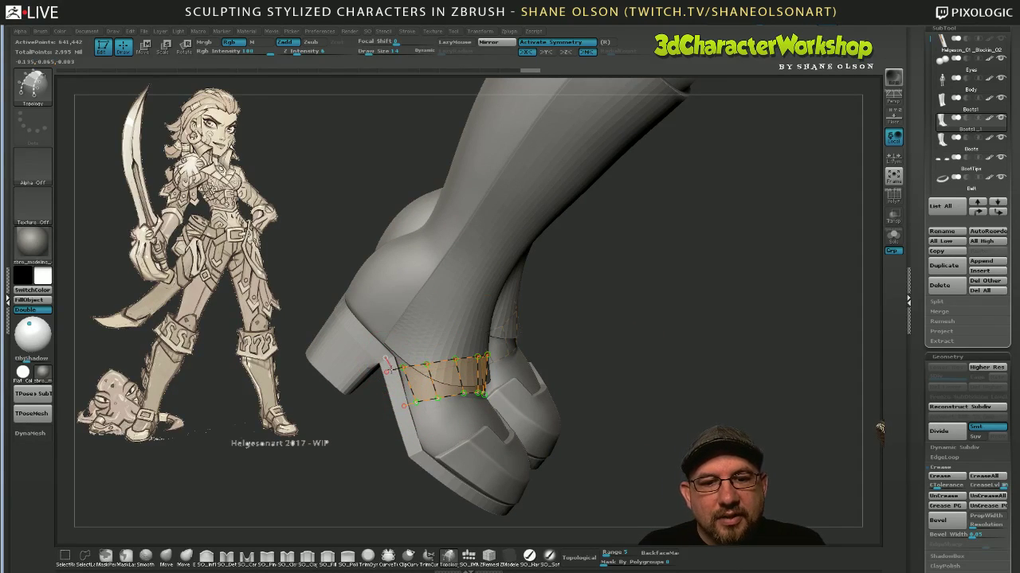
pyautogui.moveTo(408, 411); pyautogui.dragTo(411, 422)
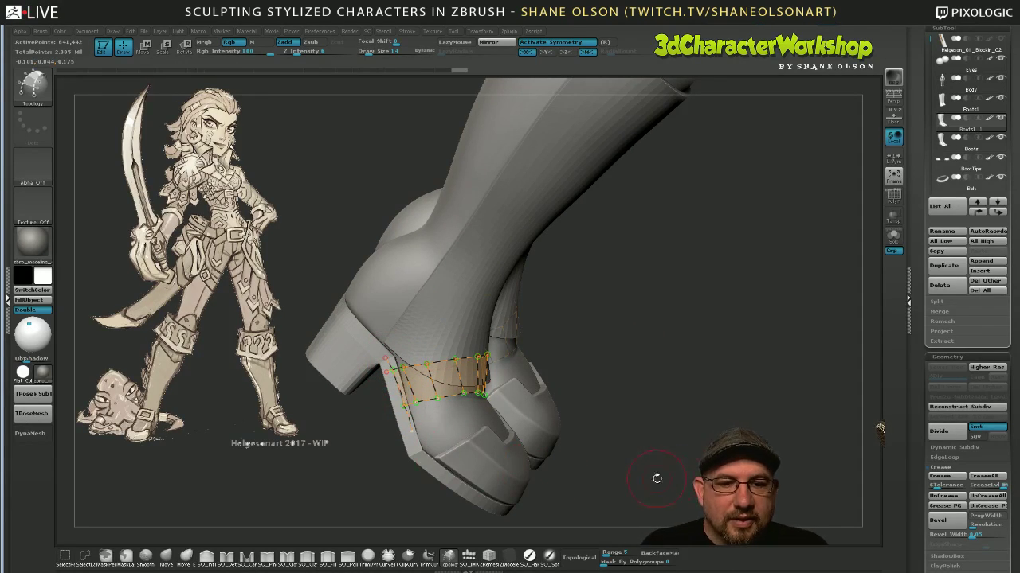
pyautogui.moveTo(687, 458); pyautogui.dragTo(659, 455)
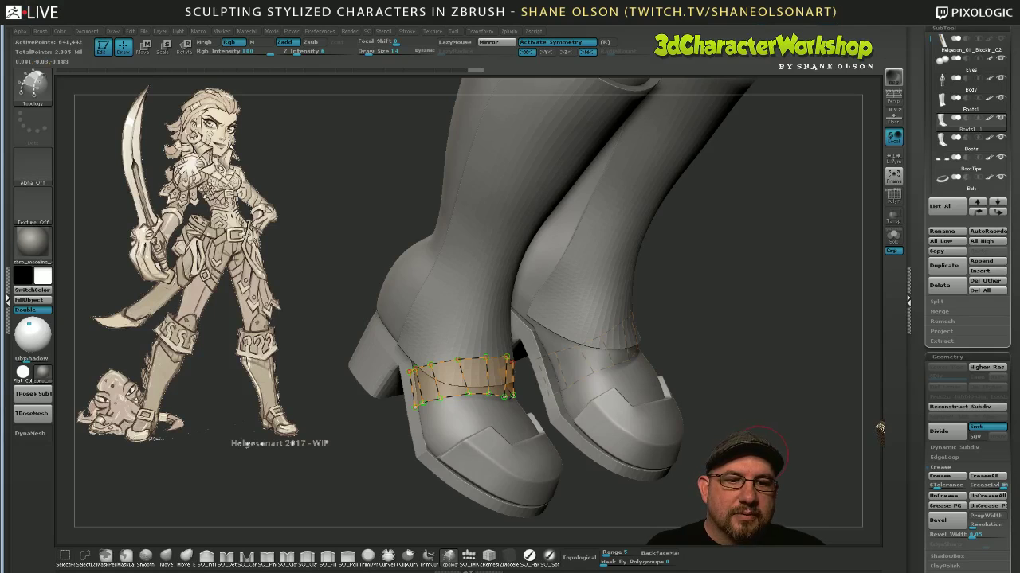
pyautogui.moveTo(764, 450); pyautogui.dragTo(744, 418)
pyautogui.moveTo(587, 477); pyautogui.dragTo(620, 476)
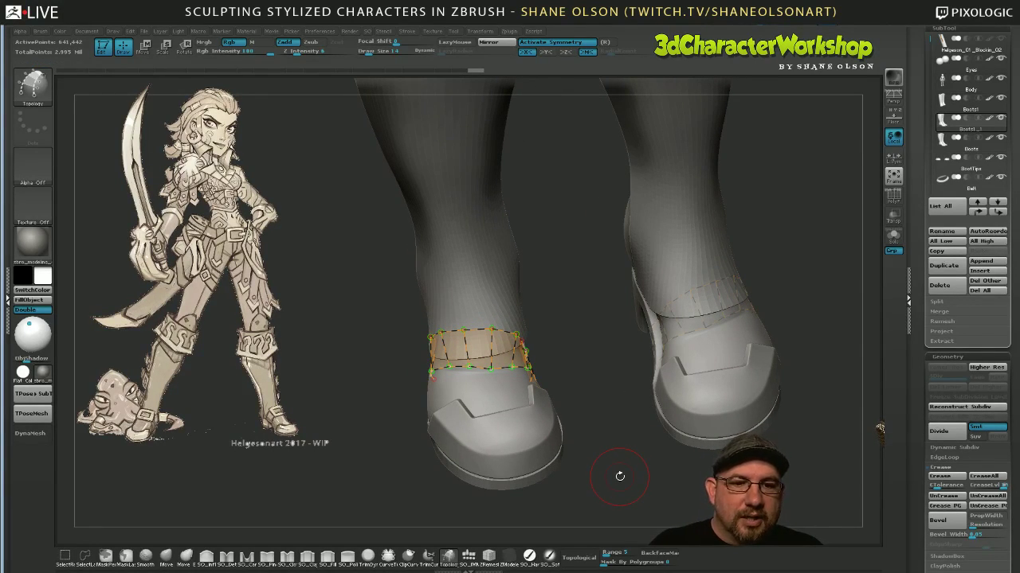
pyautogui.moveTo(601, 458); pyautogui.dragTo(593, 486)
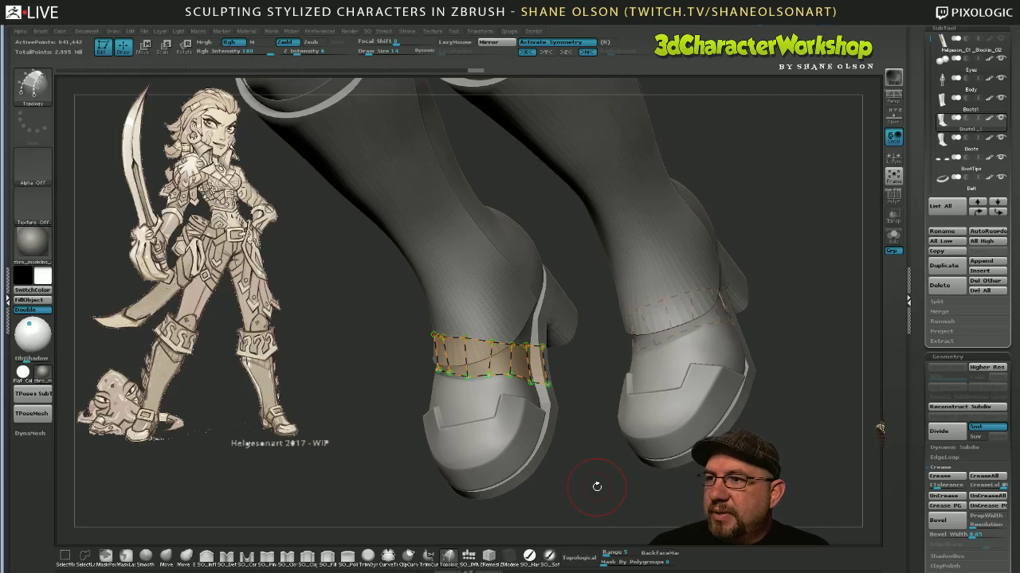
pyautogui.moveTo(596, 475); pyautogui.dragTo(570, 478)
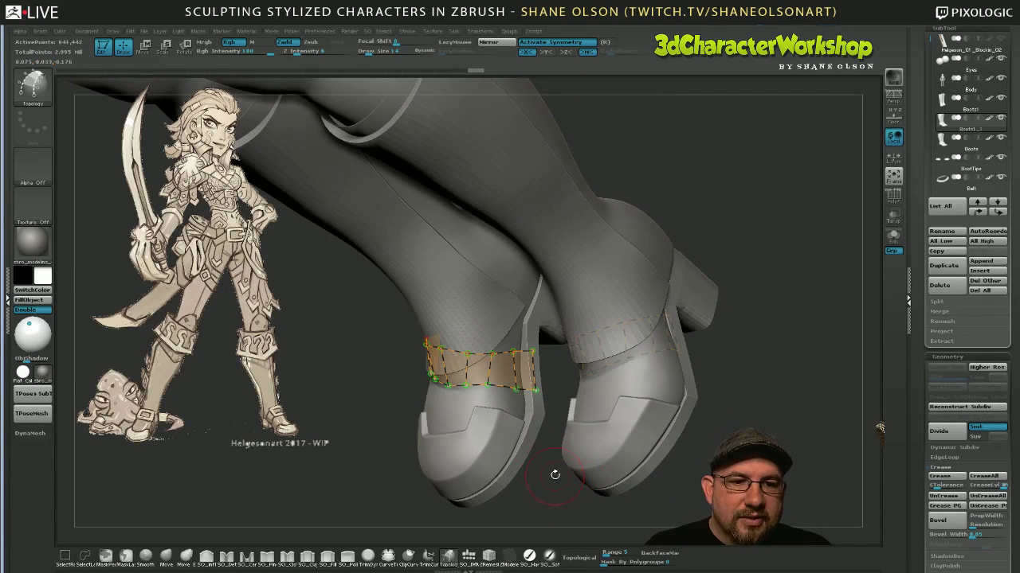
# Turn off the visibility of the duplicated boot subtool and reselect the Topology brush.
pyautogui.click(168, 555)
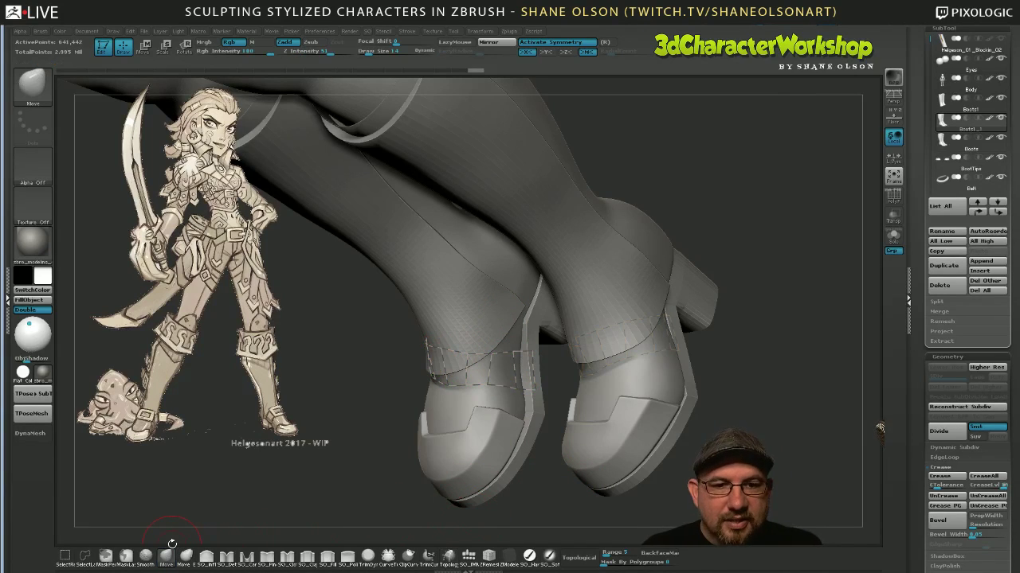
pyautogui.press('s')
pyautogui.moveTo(728, 409); pyautogui.dragTo(725, 410)
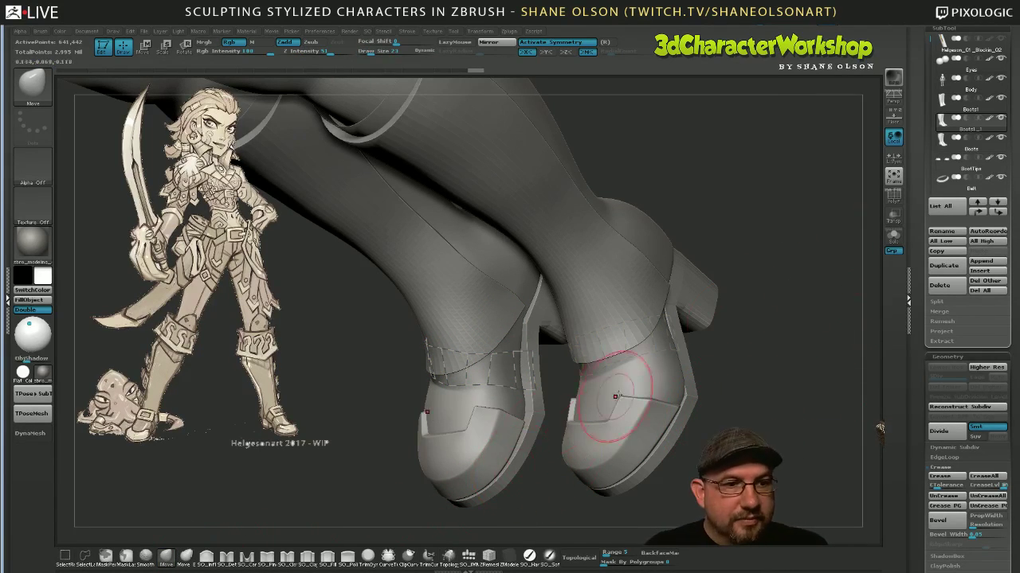
pyautogui.click(943, 142)
pyautogui.click(956, 129)
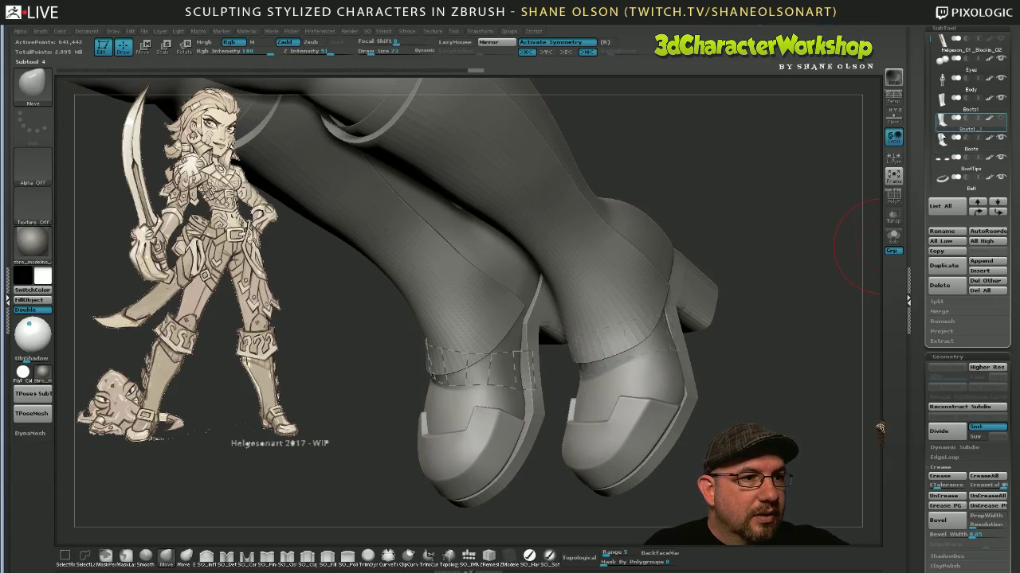
pyautogui.click(449, 555)
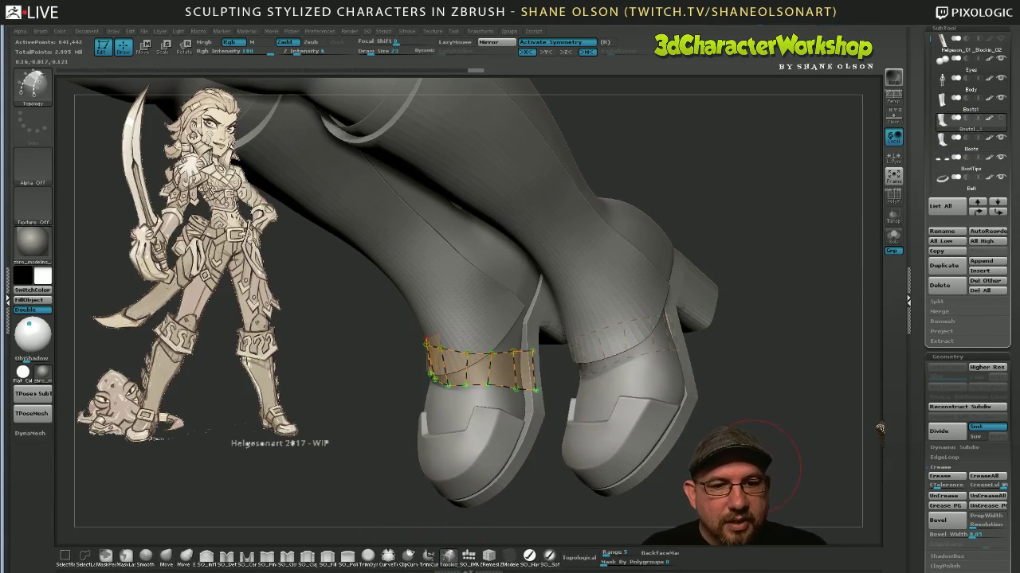
# Generate strap geometry from the drawn topology curves and display the polygroup wireframe on both boots.
pyautogui.moveTo(545, 500); pyautogui.dragTo(611, 425)
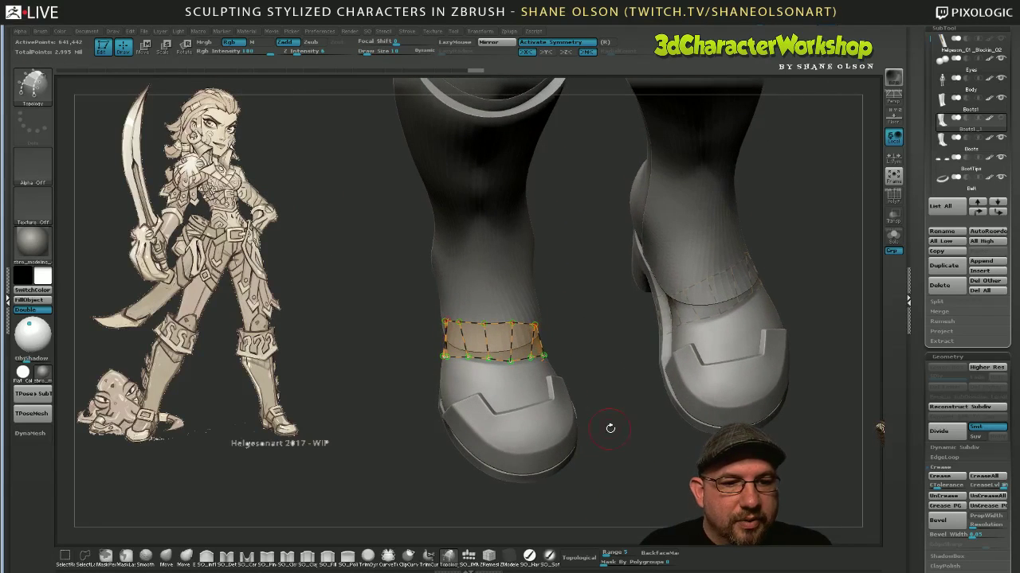
pyautogui.click(519, 381)
pyautogui.moveTo(628, 489); pyautogui.dragTo(704, 468)
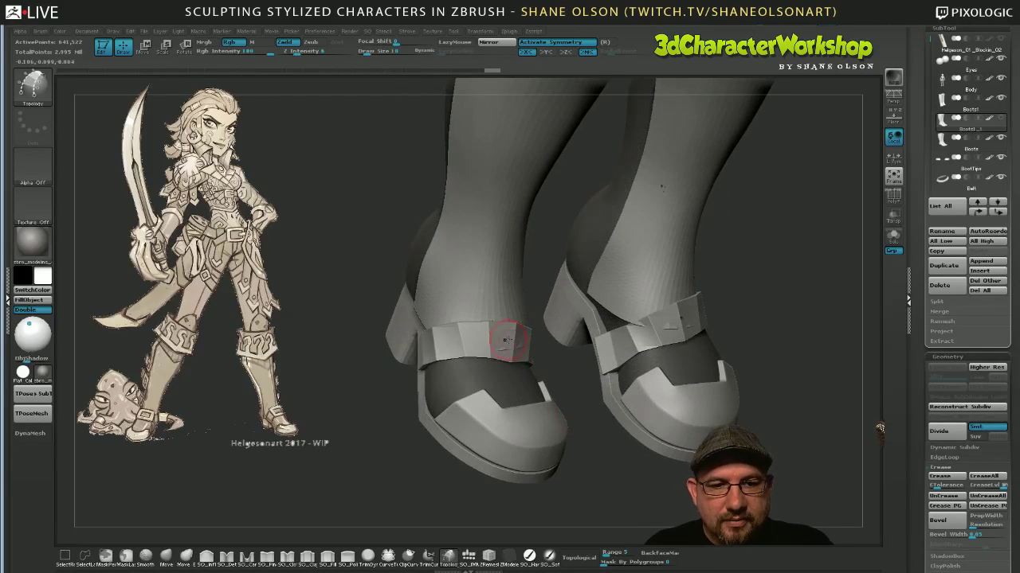
pyautogui.hotkey('shift', 'f')
pyautogui.moveTo(599, 481); pyautogui.dragTo(629, 460)
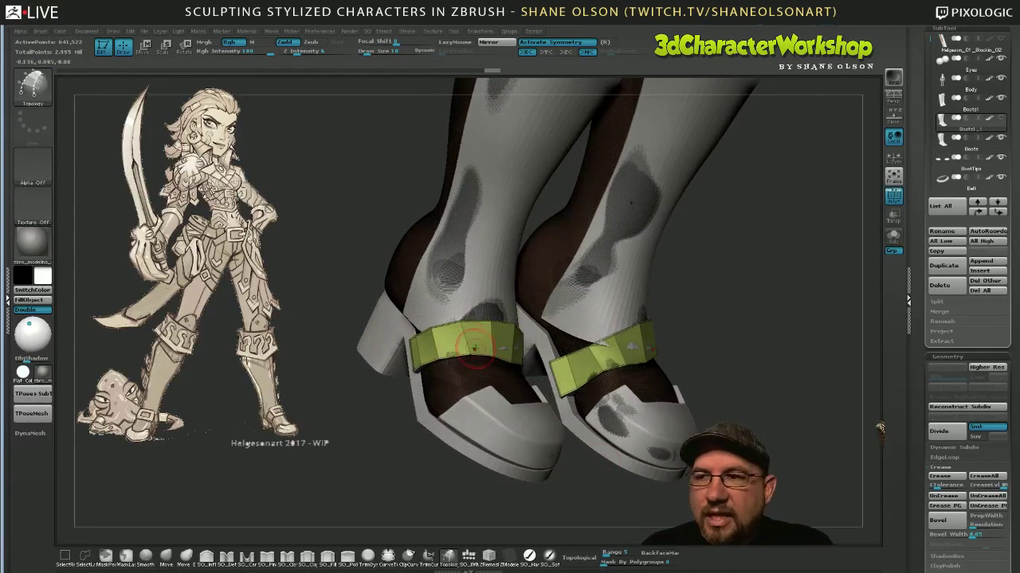
pyautogui.moveTo(371, 484); pyautogui.dragTo(395, 491)
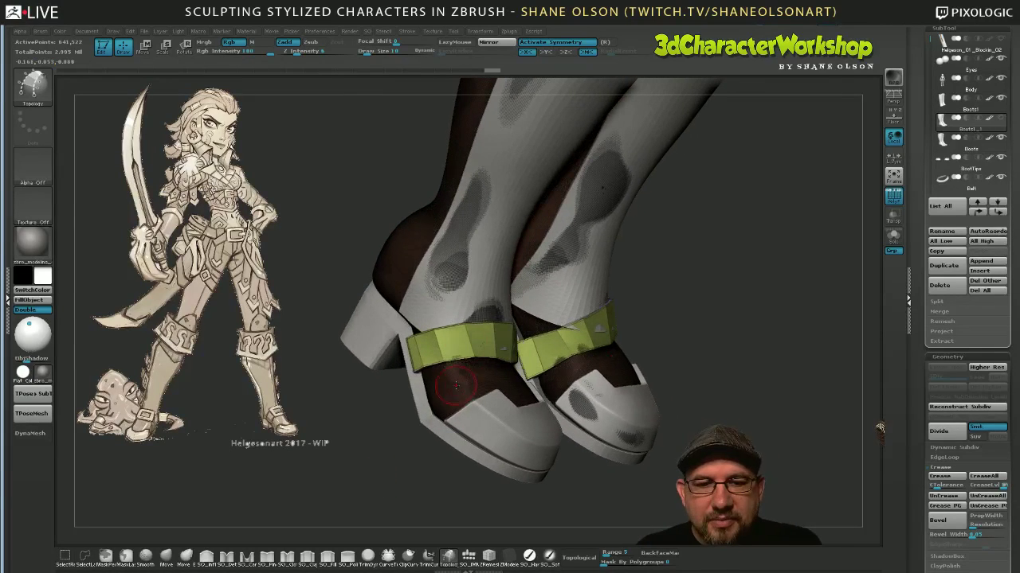
# Isolate the ankle strap polygroup by hiding the duplicated boot mesh around it.
pyautogui.keyDown('ctrl'); pyautogui.keyDown('alt'); pyautogui.keyDown('shift'); pyautogui.click(454, 344); pyautogui.keyUp('shift'); pyautogui.keyUp('alt'); pyautogui.keyUp('ctrl')
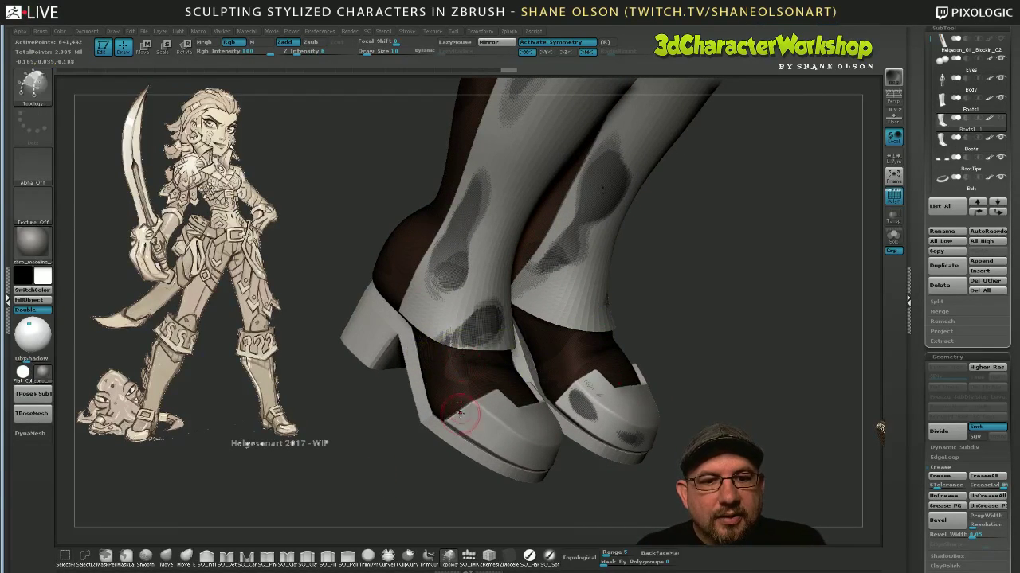
pyautogui.keyDown('ctrl'); pyautogui.keyDown('shift'); pyautogui.click(416, 470); pyautogui.keyUp('shift'); pyautogui.keyUp('ctrl')
pyautogui.keyDown('ctrl'); pyautogui.keyDown('alt'); pyautogui.keyDown('shift'); pyautogui.click(452, 374); pyautogui.keyUp('shift'); pyautogui.keyUp('alt'); pyautogui.keyUp('ctrl')
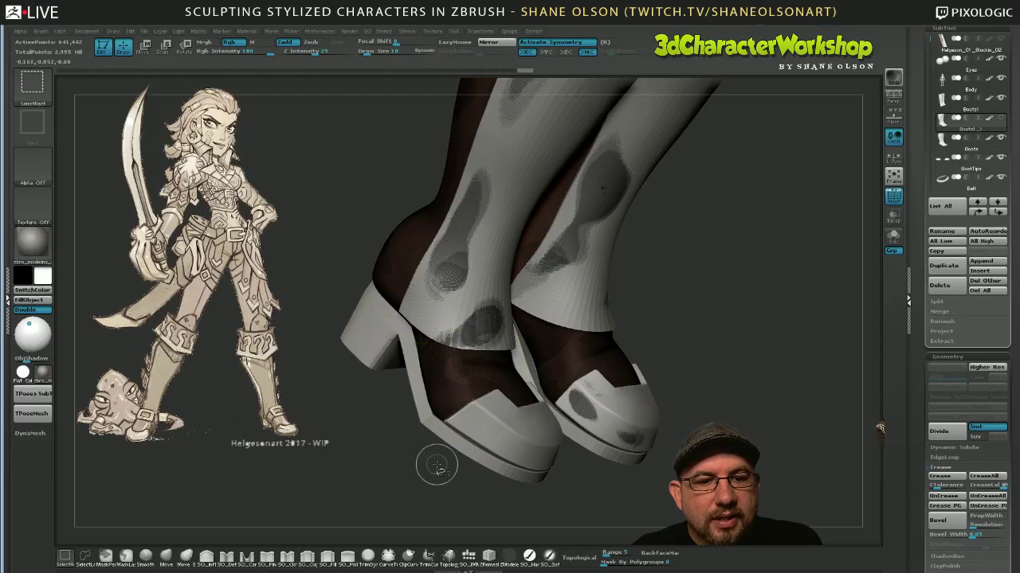
pyautogui.keyDown('ctrl'); pyautogui.keyDown('shift'); pyautogui.click(403, 489); pyautogui.keyUp('shift'); pyautogui.keyUp('ctrl')
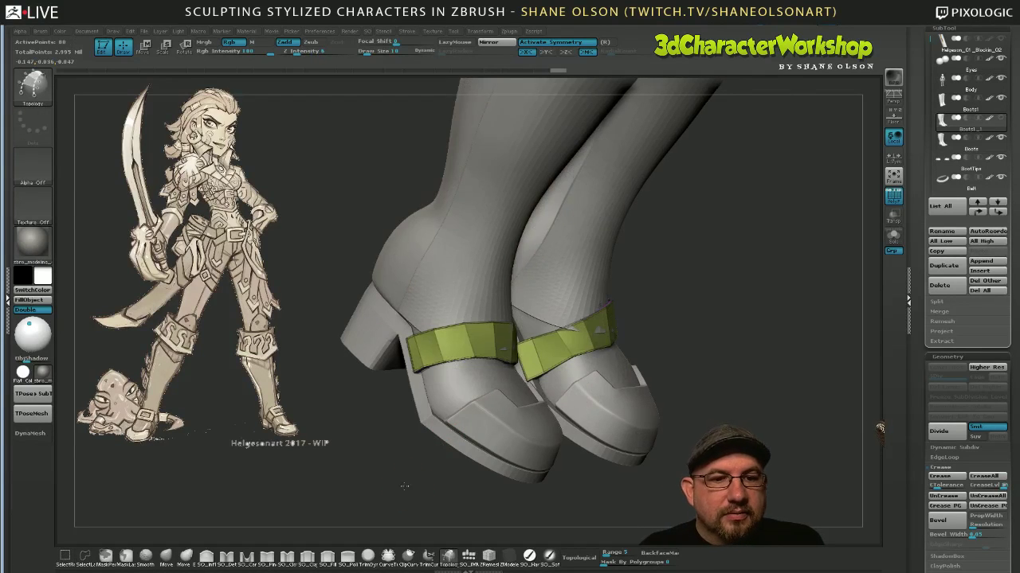
# Delete the hidden boot geometry from the duplicate so only the ankle straps are left.
pyautogui.moveTo(594, 412)
pyautogui.mouseDown(button='right')
pyautogui.moveTo(518, 414)
pyautogui.moveTo(599, 409)
pyautogui.mouseUp(button='right')
pyautogui.moveTo(736, 370); pyautogui.dragTo(698, 365)
pyautogui.moveTo(788, 351); pyautogui.dragTo(586, 481)
pyautogui.press('F1')
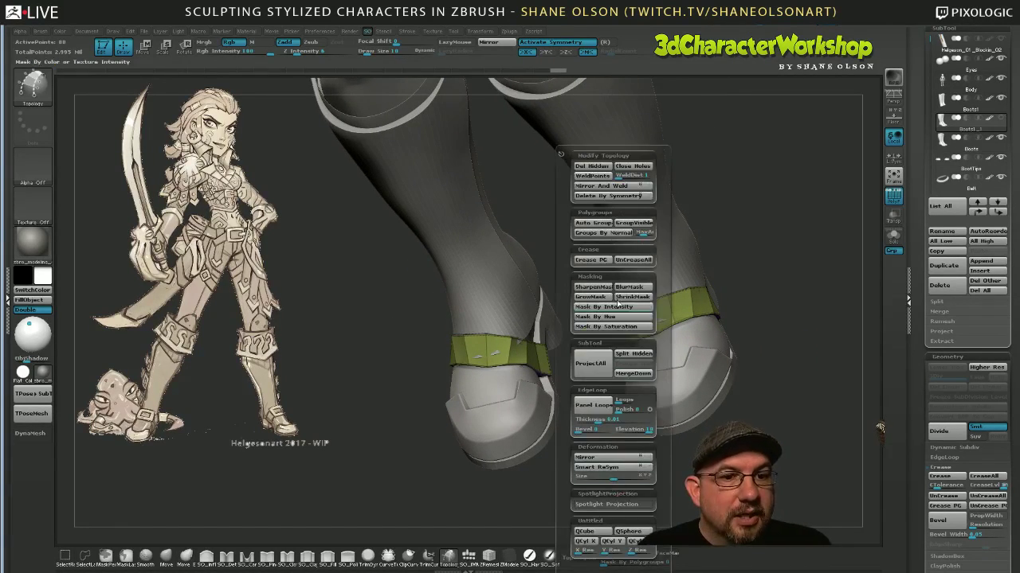
pyautogui.click(591, 165)
# Reshape the strap's end beside the sole with the Move brush so it sits against the boot.
pyautogui.moveTo(461, 486); pyautogui.dragTo(527, 309)
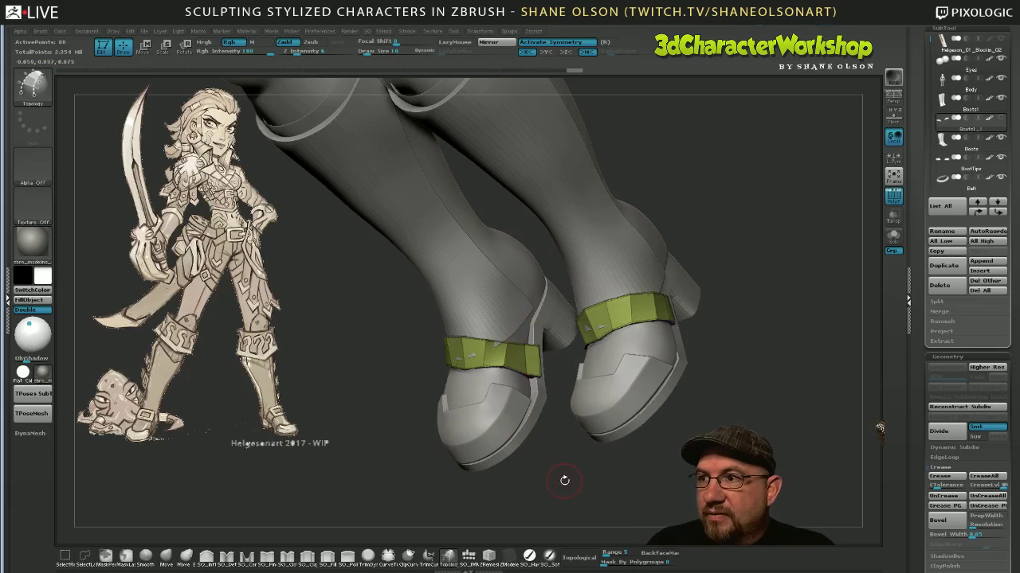
pyautogui.moveTo(564, 481); pyautogui.dragTo(576, 477)
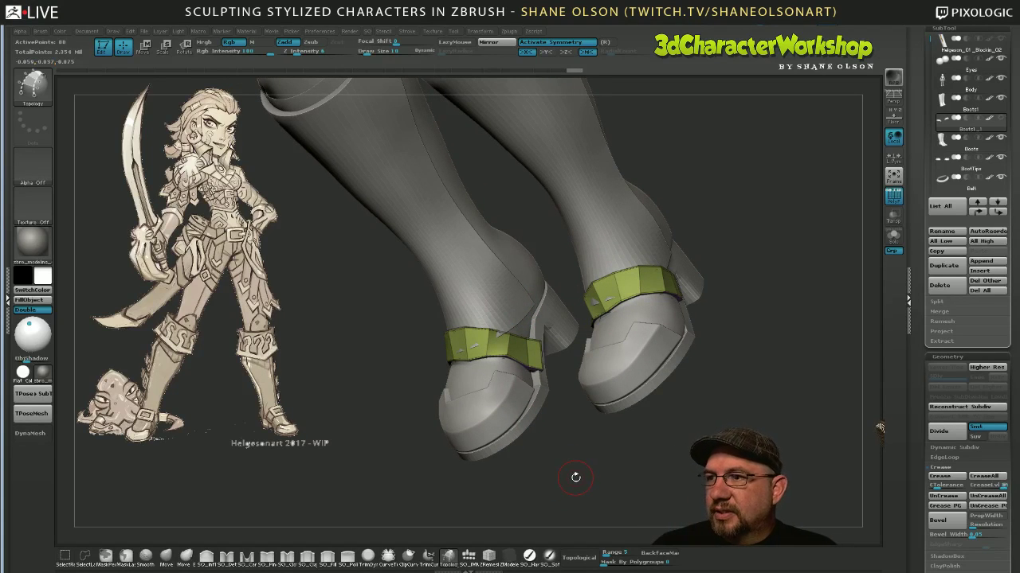
pyautogui.moveTo(704, 403); pyautogui.dragTo(708, 421)
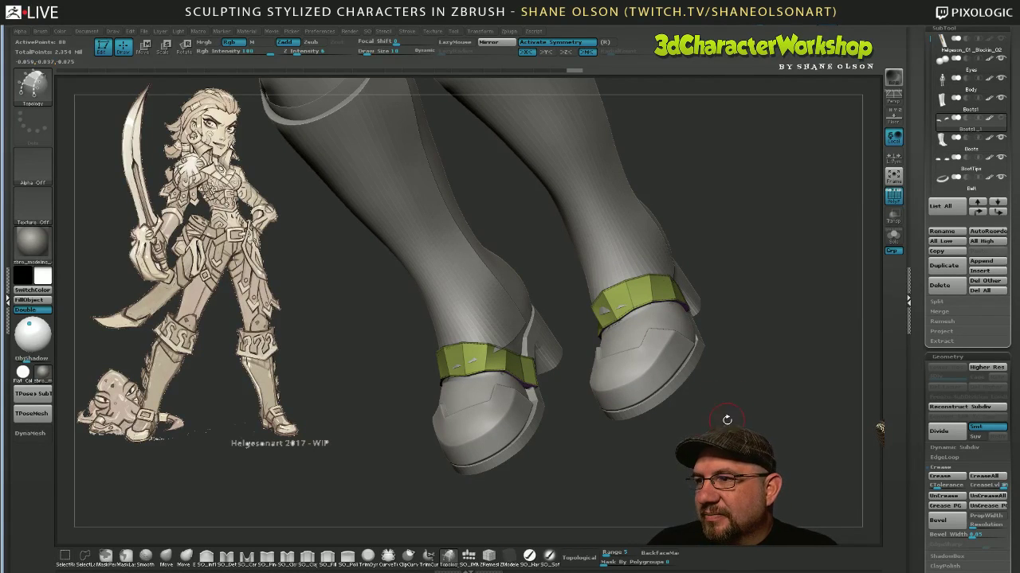
pyautogui.moveTo(727, 420)
pyautogui.mouseDown()
pyautogui.moveTo(725, 439)
pyautogui.moveTo(642, 419)
pyautogui.moveTo(636, 409)
pyautogui.moveTo(557, 416)
pyautogui.mouseUp()
pyautogui.click(165, 556)
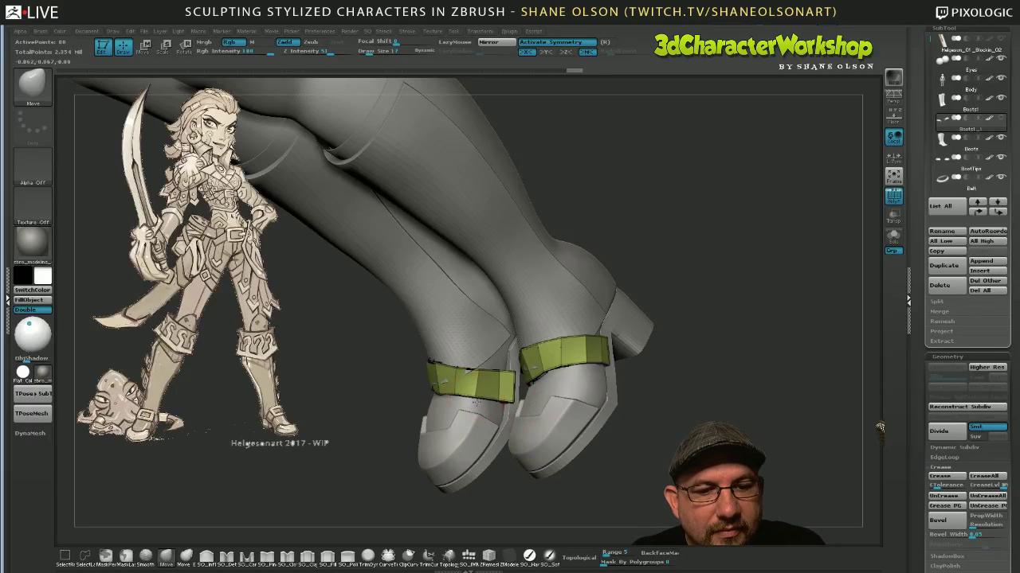
pyautogui.moveTo(534, 489)
pyautogui.mouseDown()
pyautogui.moveTo(624, 431)
pyautogui.moveTo(617, 454)
pyautogui.moveTo(600, 432)
pyautogui.moveTo(599, 492)
pyautogui.mouseUp()
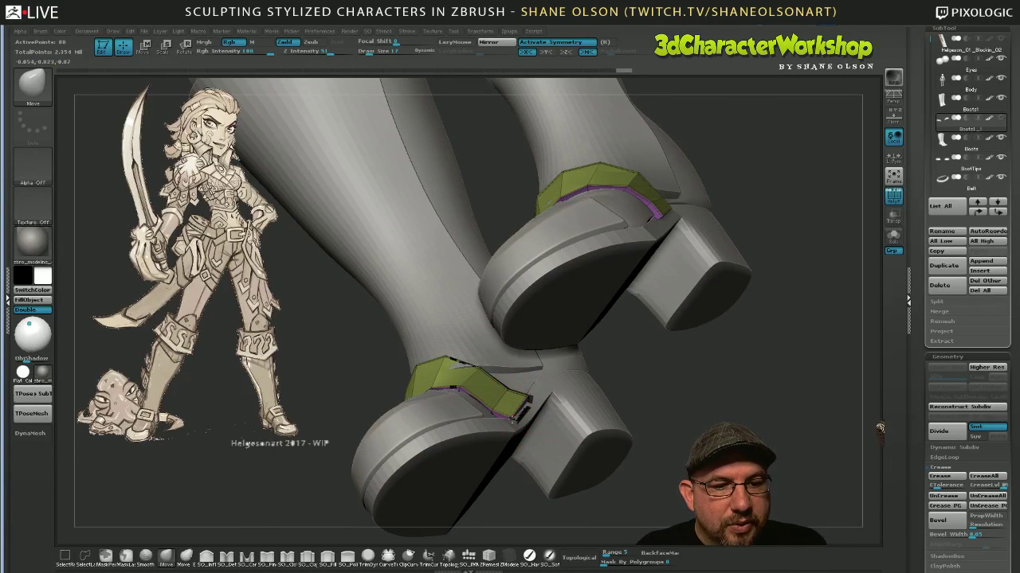
pyautogui.moveTo(529, 398); pyautogui.dragTo(500, 408, button='right')
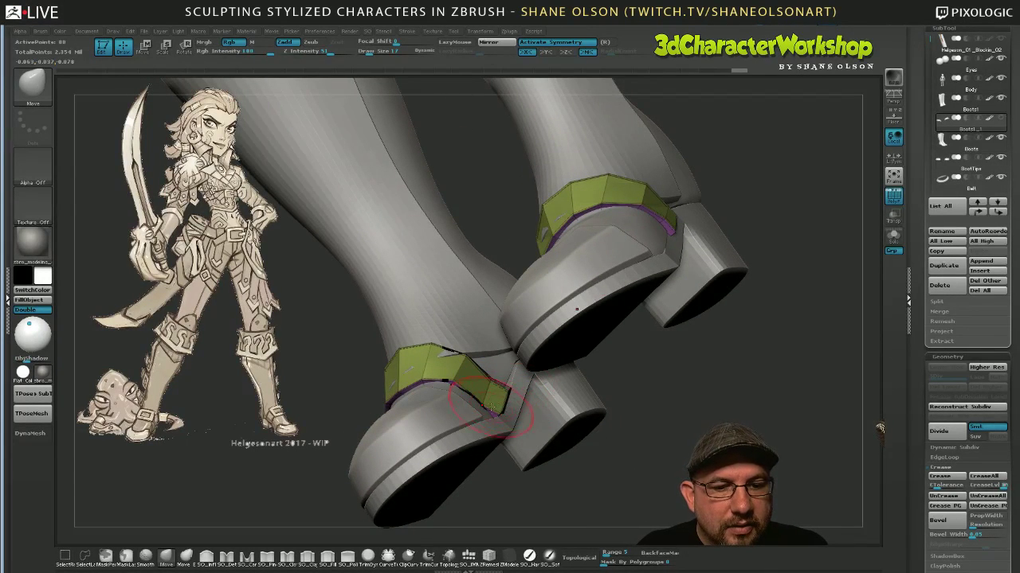
pyautogui.press('s')
pyautogui.moveTo(490, 407); pyautogui.dragTo(487, 404)
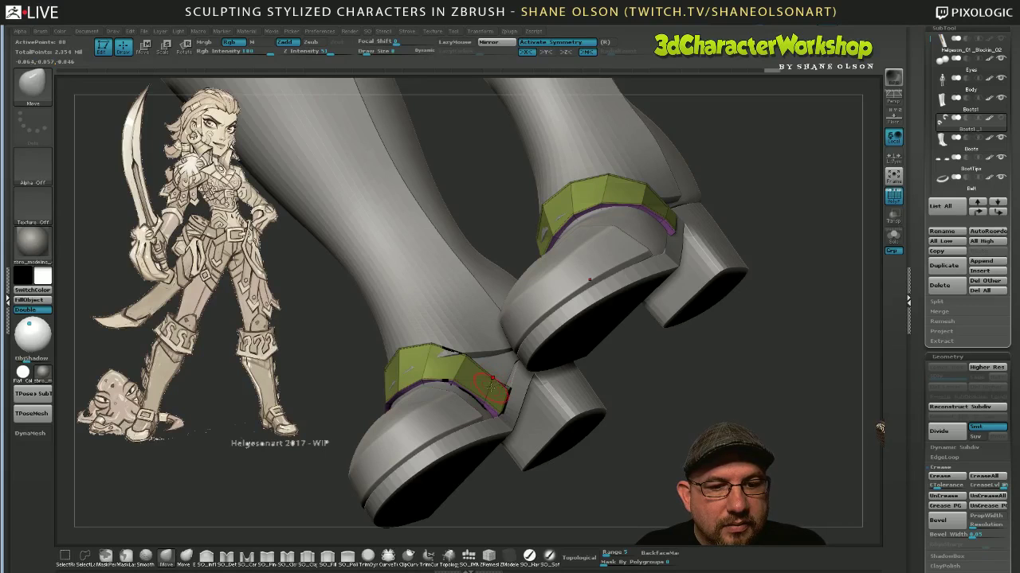
# Preview the ankle strap with dynamic subdivision, both without and with the polygroup wireframe, from the side.
pyautogui.hotkey('shift', 'f')
pyautogui.moveTo(502, 399); pyautogui.dragTo(538, 423, button='right')
pyautogui.press('d')
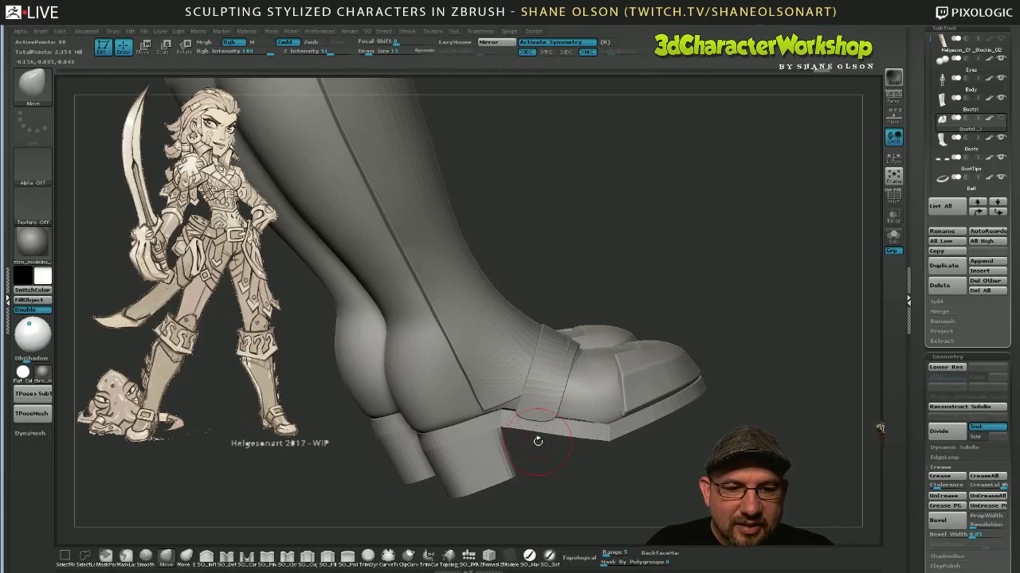
pyautogui.hotkey('shift', 'f')
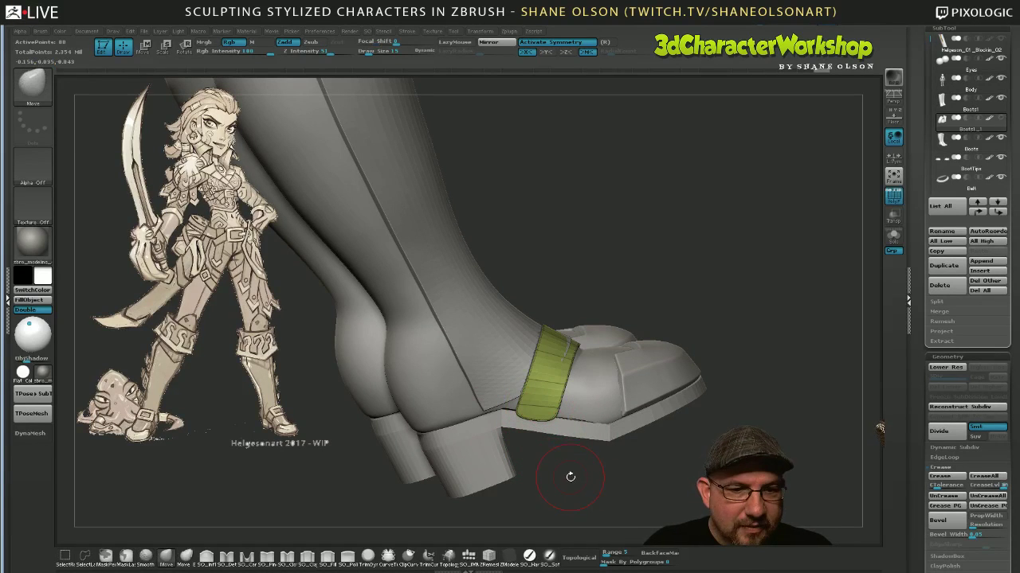
pyautogui.moveTo(572, 488); pyautogui.dragTo(575, 479, button='right')
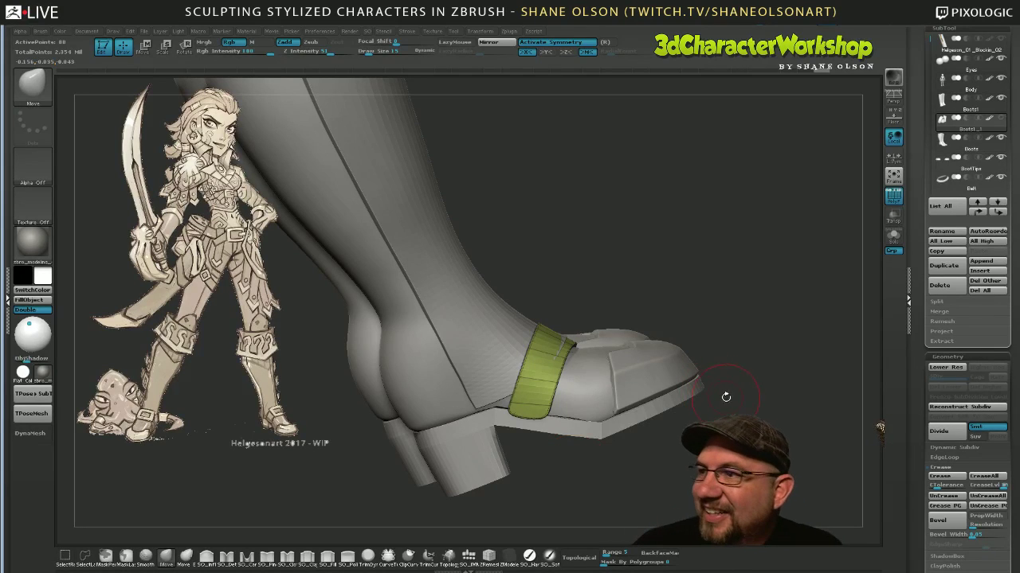
pyautogui.moveTo(726, 396); pyautogui.dragTo(733, 398, button='right')
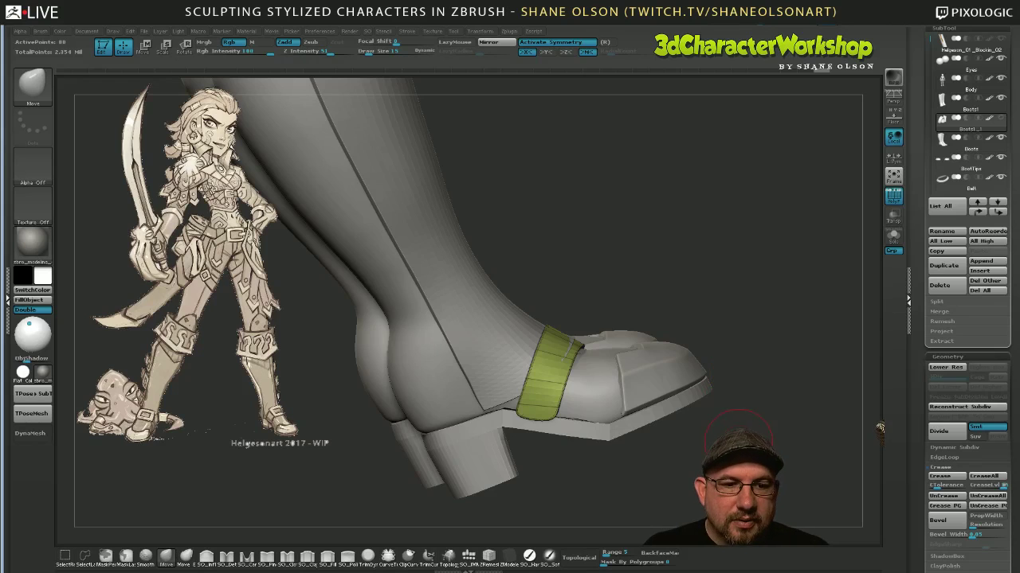
# Adjust the strap's lower end beside the sole using a larger Move brush.
pyautogui.moveTo(738, 443)
pyautogui.mouseDown()
pyautogui.moveTo(712, 435)
pyautogui.moveTo(735, 431)
pyautogui.mouseUp()
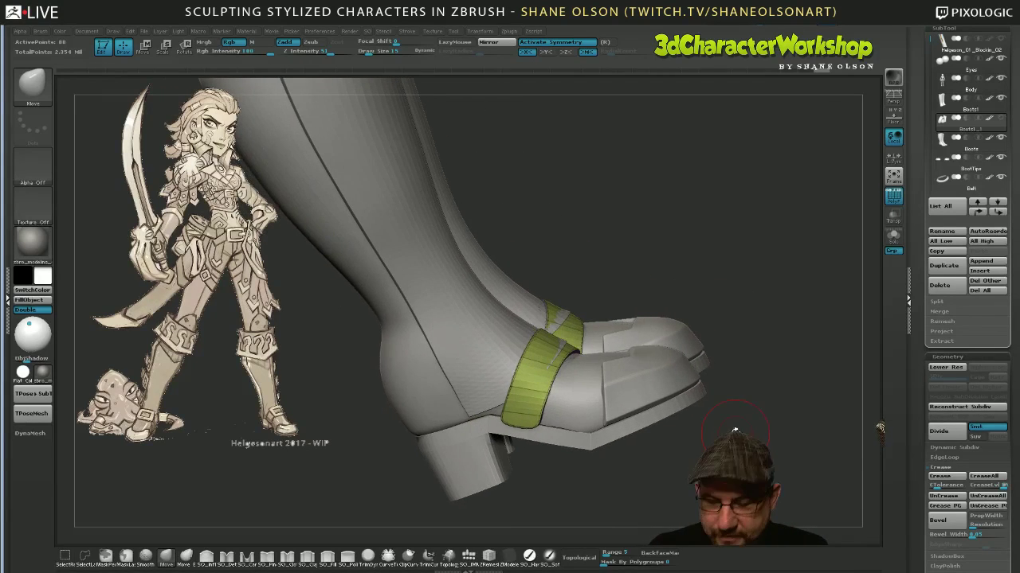
pyautogui.moveTo(640, 462)
pyautogui.mouseDown()
pyautogui.moveTo(672, 450)
pyautogui.moveTo(580, 475)
pyautogui.mouseUp()
pyautogui.press('s')
pyautogui.moveTo(532, 419); pyautogui.dragTo(537, 407)
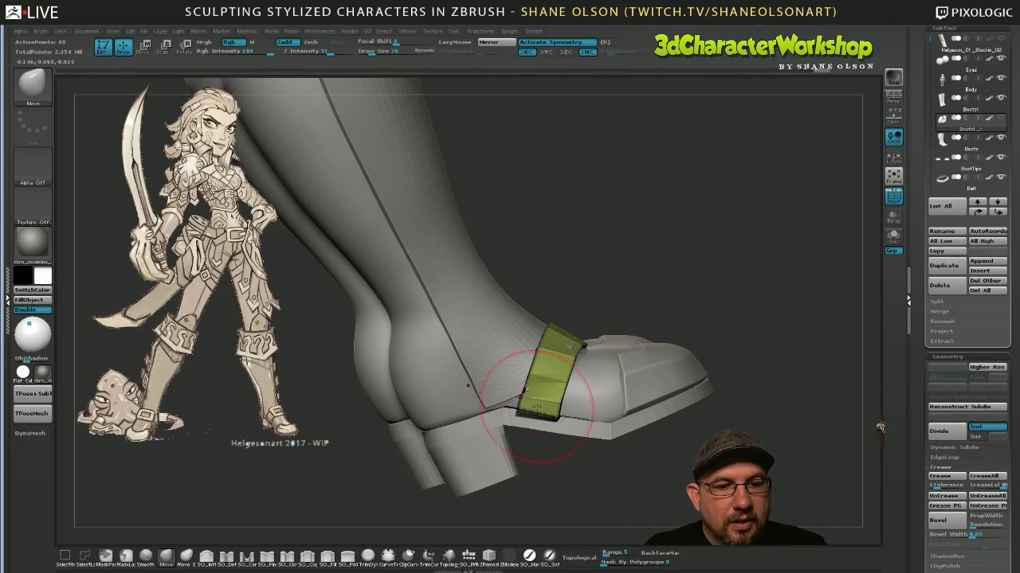
# Assign new polygroups to the straps' faces with Groups By Normals.
pyautogui.moveTo(549, 470); pyautogui.dragTo(593, 478)
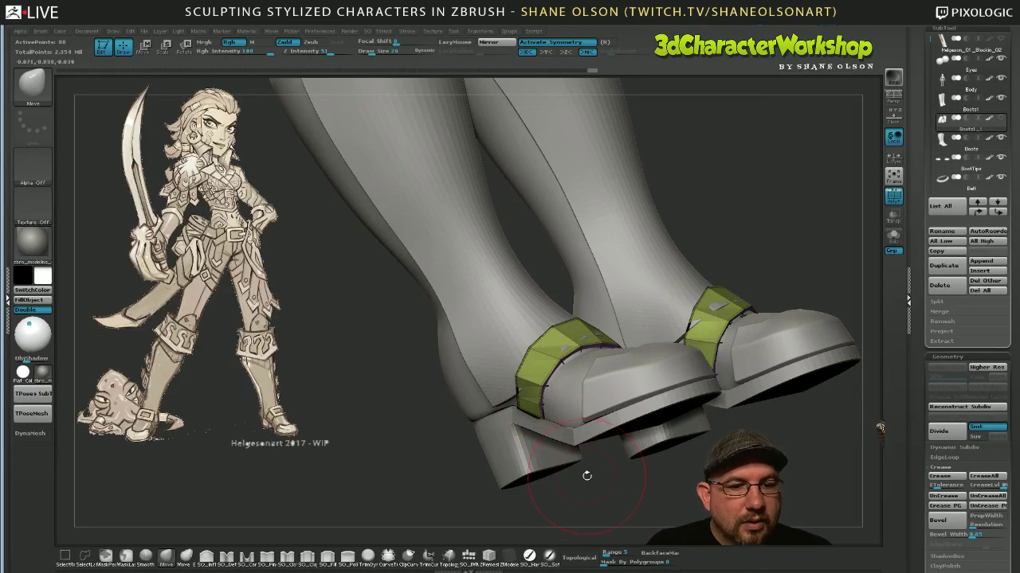
pyautogui.press('space')
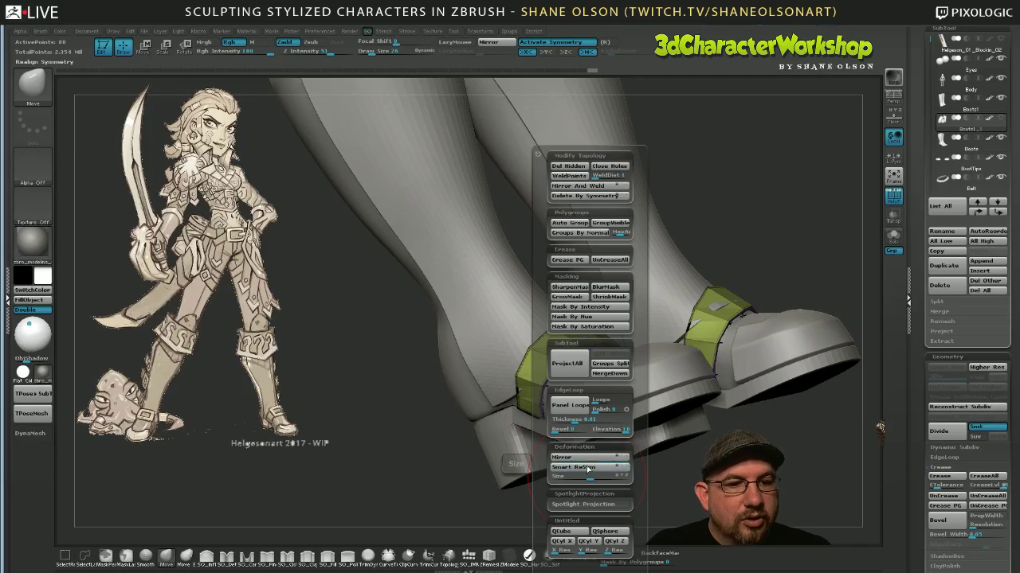
pyautogui.click(583, 233)
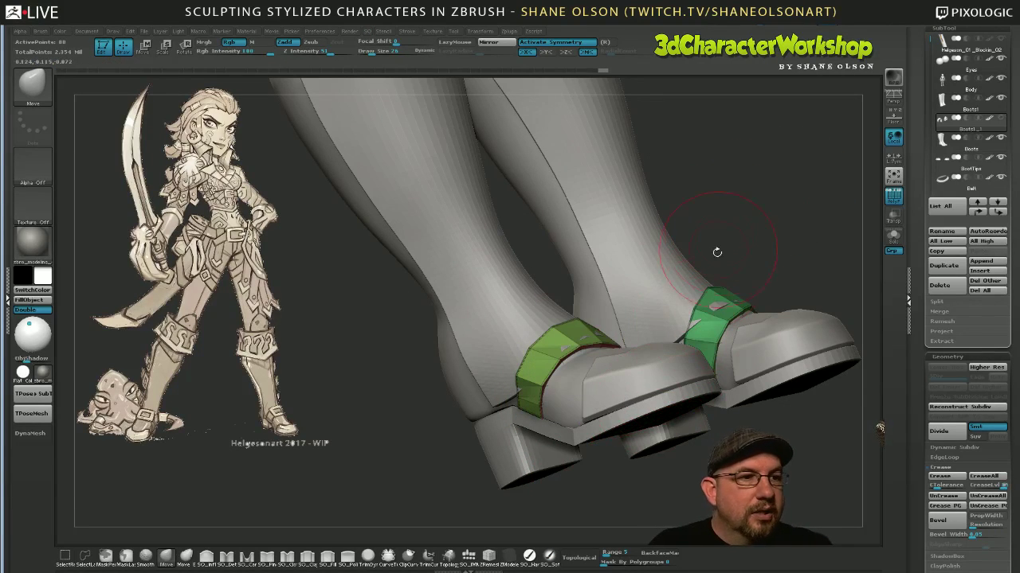
# Crease the straps along their polygroup borders and turn on dynamic subdivision.
pyautogui.moveTo(919, 414); pyautogui.dragTo(920, 277)
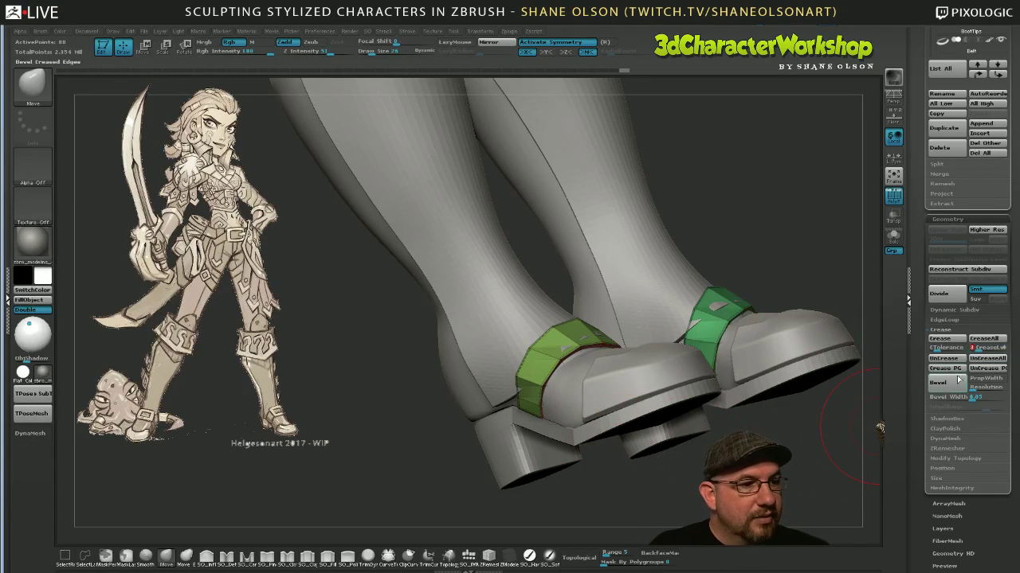
pyautogui.press('d')
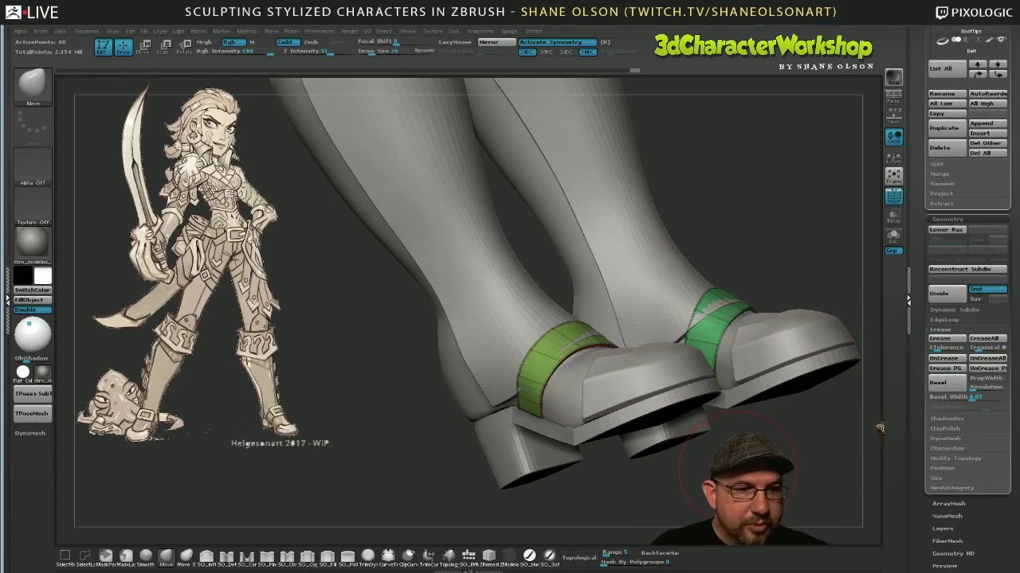
pyautogui.moveTo(730, 434); pyautogui.dragTo(741, 451)
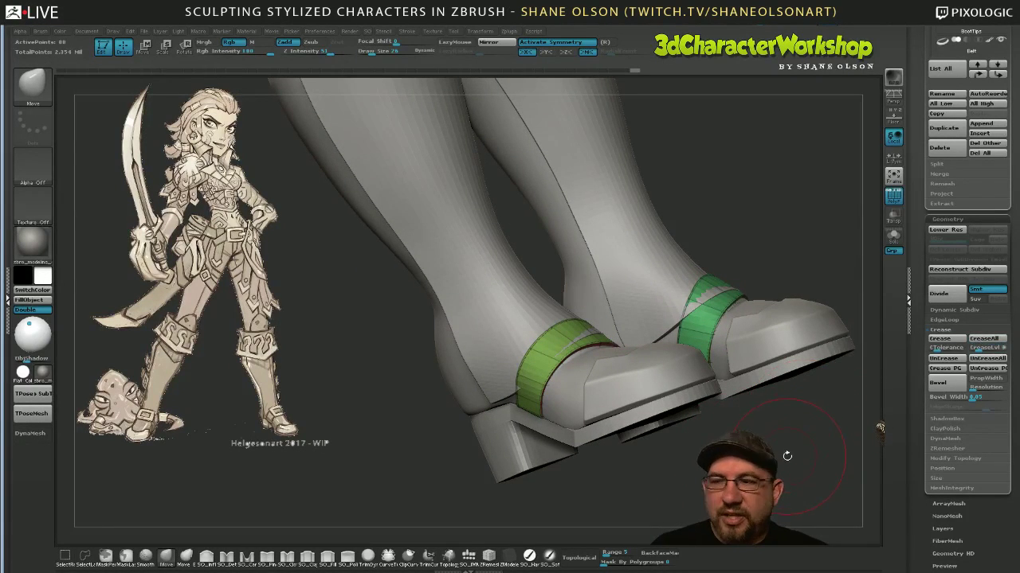
# Enlarge the Move brush and pull the strap outward over the instep so it clears the boot surface.
pyautogui.moveTo(787, 456); pyautogui.dragTo(282, 535)
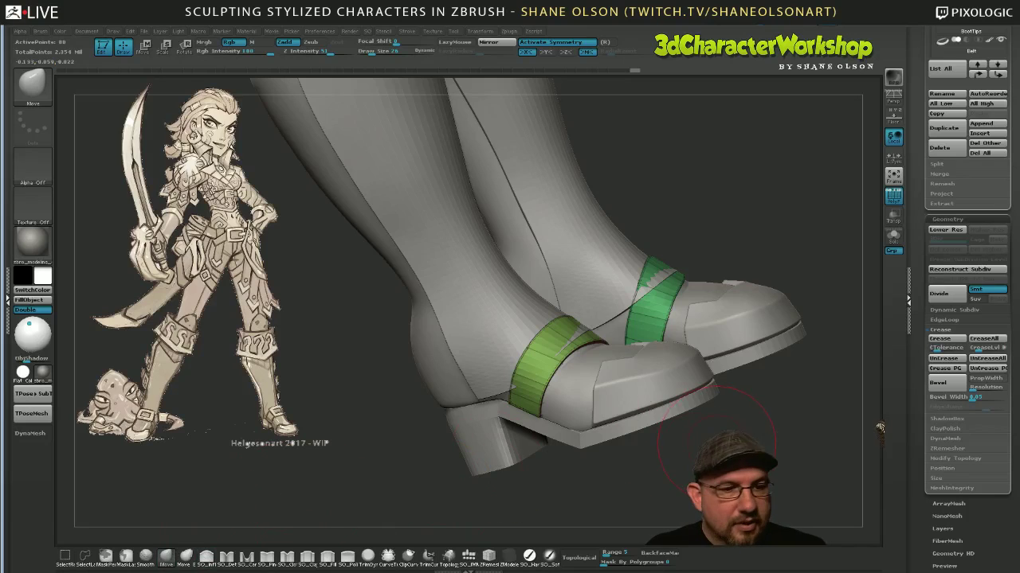
pyautogui.press(']')
pyautogui.press(']')
pyautogui.moveTo(721, 438)
pyautogui.mouseDown()
pyautogui.moveTo(745, 478)
pyautogui.moveTo(757, 435)
pyautogui.moveTo(737, 422)
pyautogui.mouseUp()
pyautogui.moveTo(575, 330); pyautogui.dragTo(577, 331)
pyautogui.moveTo(748, 360)
pyautogui.mouseDown()
pyautogui.moveTo(734, 359)
pyautogui.moveTo(709, 458)
pyautogui.moveTo(749, 402)
pyautogui.moveTo(716, 471)
pyautogui.moveTo(682, 468)
pyautogui.mouseUp()
pyautogui.moveTo(585, 344); pyautogui.dragTo(591, 349)
pyautogui.moveTo(515, 451)
pyautogui.mouseDown()
pyautogui.moveTo(546, 451)
pyautogui.moveTo(519, 452)
pyautogui.mouseUp()
pyautogui.moveTo(552, 389); pyautogui.dragTo(562, 367)
pyautogui.moveTo(545, 454)
pyautogui.mouseDown()
pyautogui.moveTo(479, 450)
pyautogui.moveTo(480, 461)
pyautogui.moveTo(437, 396)
pyautogui.mouseUp()
pyautogui.press('s')
pyautogui.moveTo(426, 353); pyautogui.dragTo(422, 434)
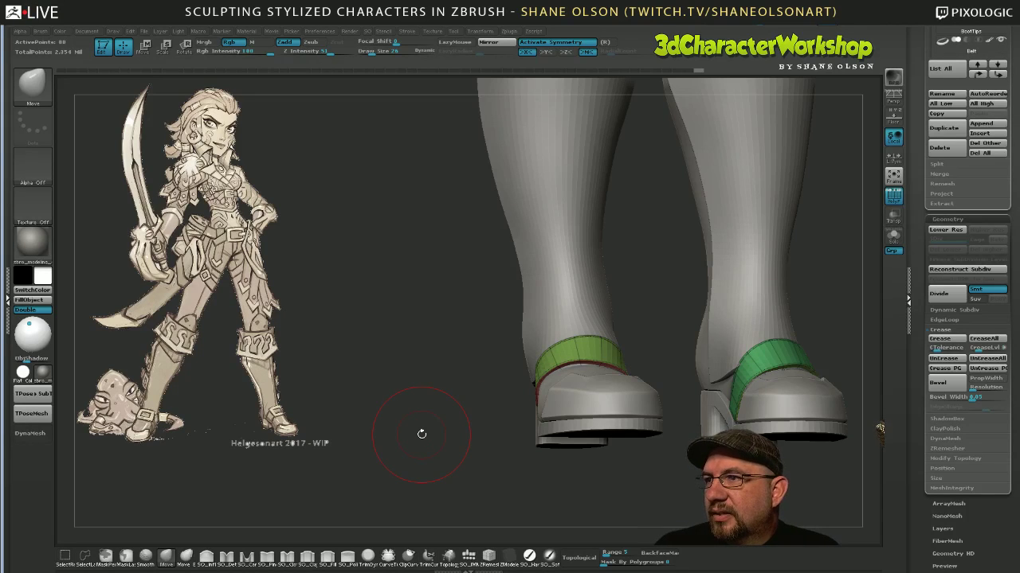
pyautogui.moveTo(390, 368); pyautogui.dragTo(424, 414)
pyautogui.moveTo(661, 483); pyautogui.dragTo(660, 488)
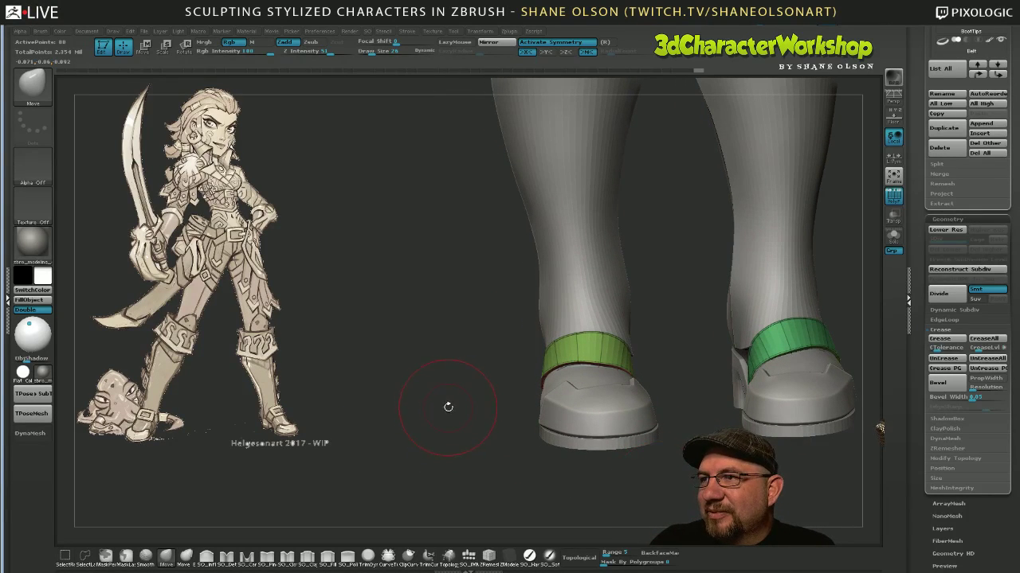
pyautogui.moveTo(448, 407)
pyautogui.keyDown('alt'); pyautogui.mouseDown()
pyautogui.moveTo(449, 429)
pyautogui.moveTo(423, 410)
pyautogui.moveTo(437, 411)
pyautogui.mouseUp(); pyautogui.keyUp('alt')
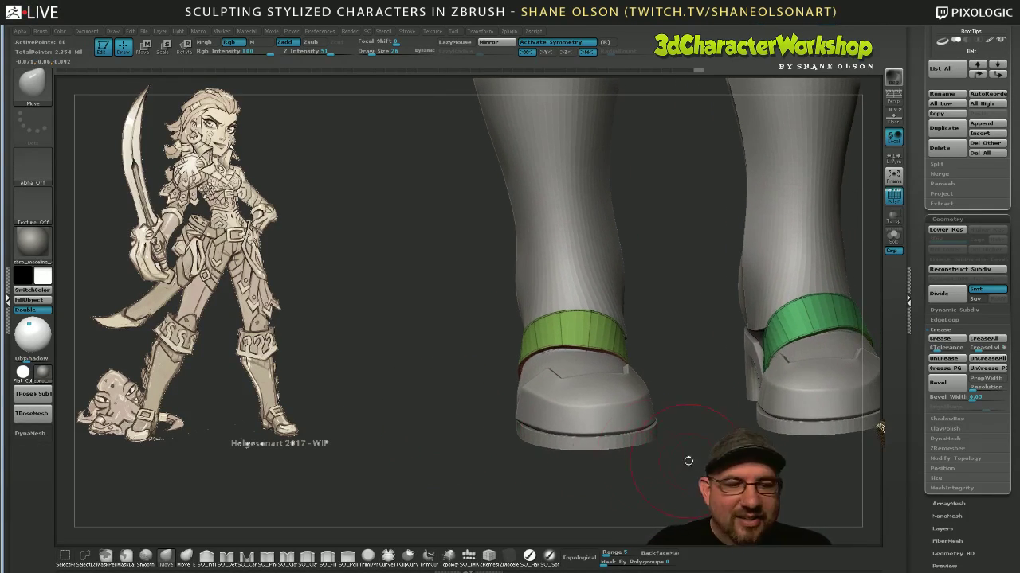
# Refine the strap's position across the instep and beside the sole with the Move brush, checking its fit around the boot.
pyautogui.moveTo(688, 461); pyautogui.dragTo(633, 335)
pyautogui.moveTo(699, 426); pyautogui.dragTo(662, 415)
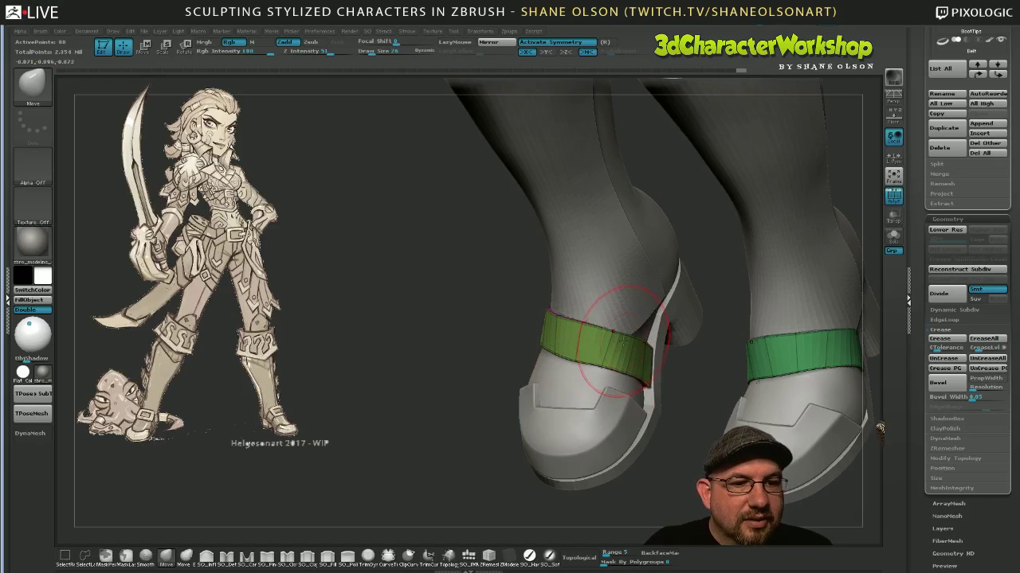
pyautogui.moveTo(666, 449); pyautogui.dragTo(685, 410)
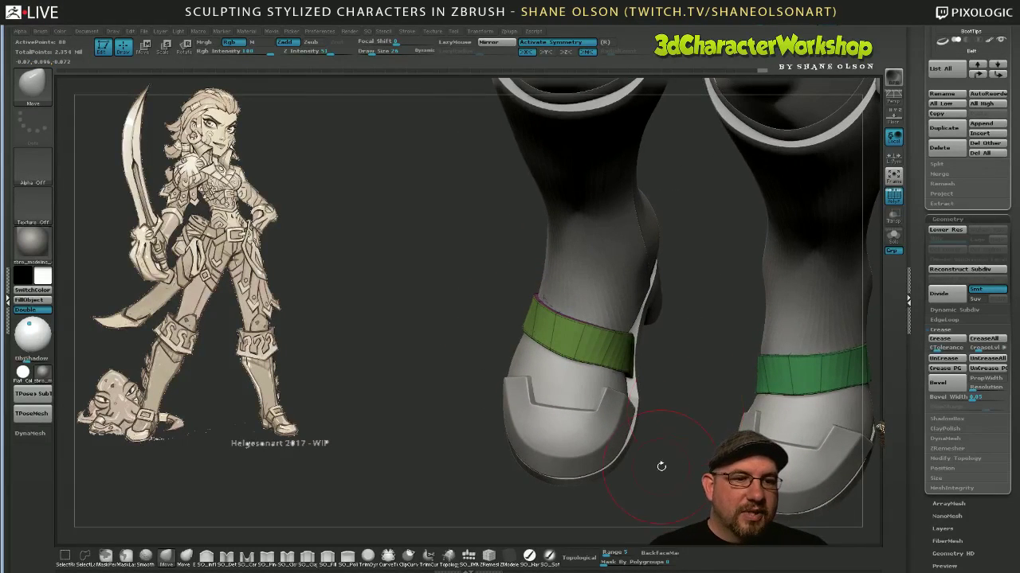
pyautogui.moveTo(663, 466)
pyautogui.mouseDown()
pyautogui.moveTo(685, 446)
pyautogui.moveTo(605, 484)
pyautogui.moveTo(558, 478)
pyautogui.moveTo(649, 466)
pyautogui.mouseUp()
pyautogui.moveTo(637, 303); pyautogui.dragTo(645, 339)
pyautogui.moveTo(674, 370); pyautogui.dragTo(657, 307)
pyautogui.moveTo(676, 364); pyautogui.dragTo(664, 314)
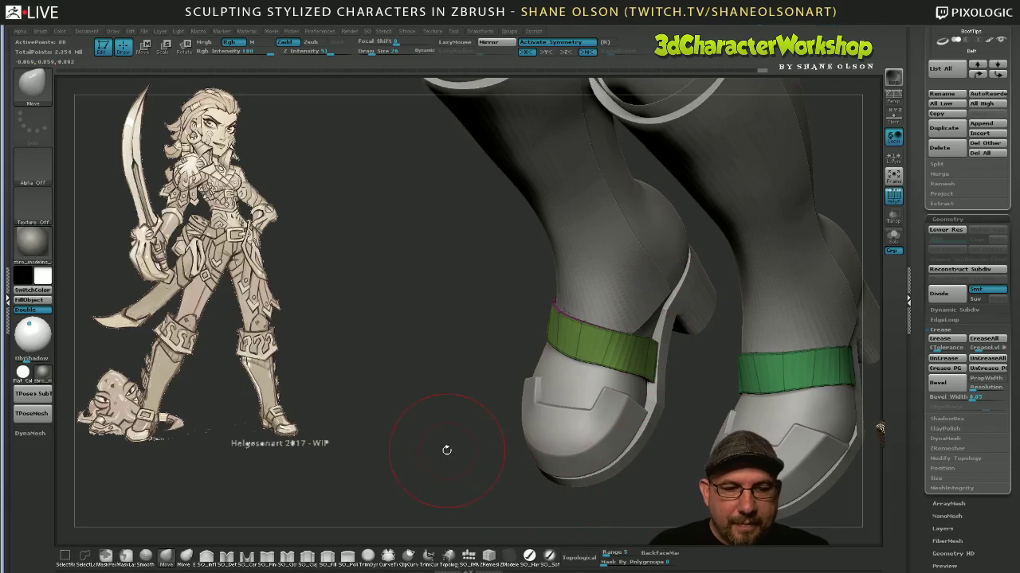
pyautogui.moveTo(648, 430)
pyautogui.mouseDown()
pyautogui.moveTo(709, 369)
pyautogui.moveTo(677, 406)
pyautogui.mouseUp()
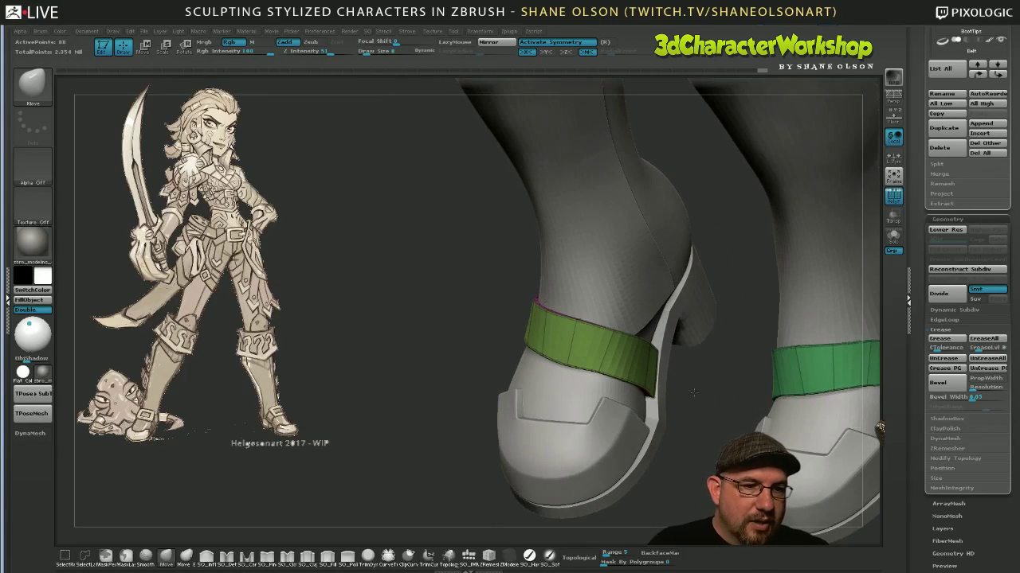
# Switch to the ZModeler brush and set its edge action to Insert with the Single EdgeLoop target.
pyautogui.click(508, 555)
pyautogui.moveTo(690, 434); pyautogui.dragTo(673, 414)
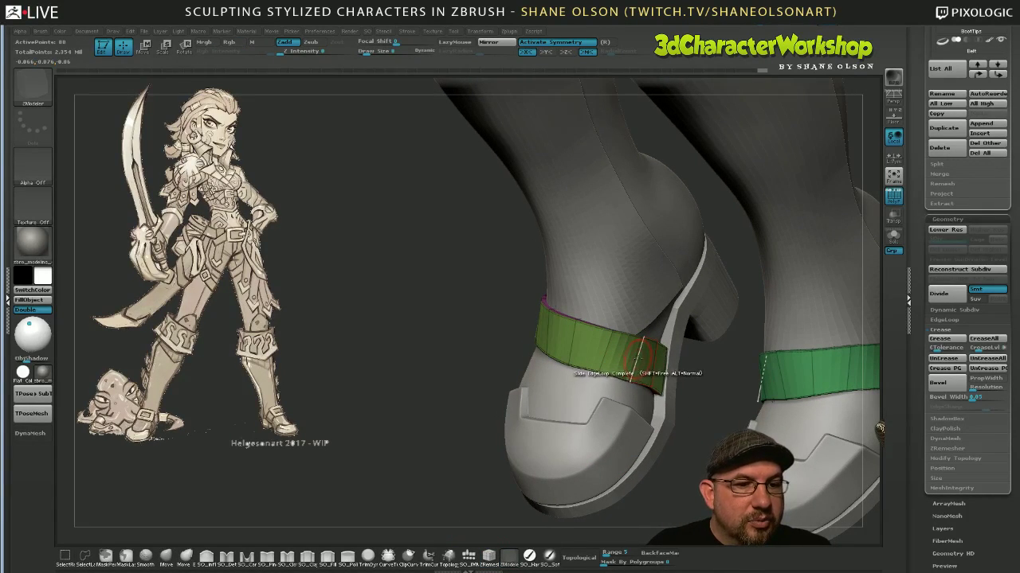
pyautogui.press('space')
pyautogui.click(609, 317)
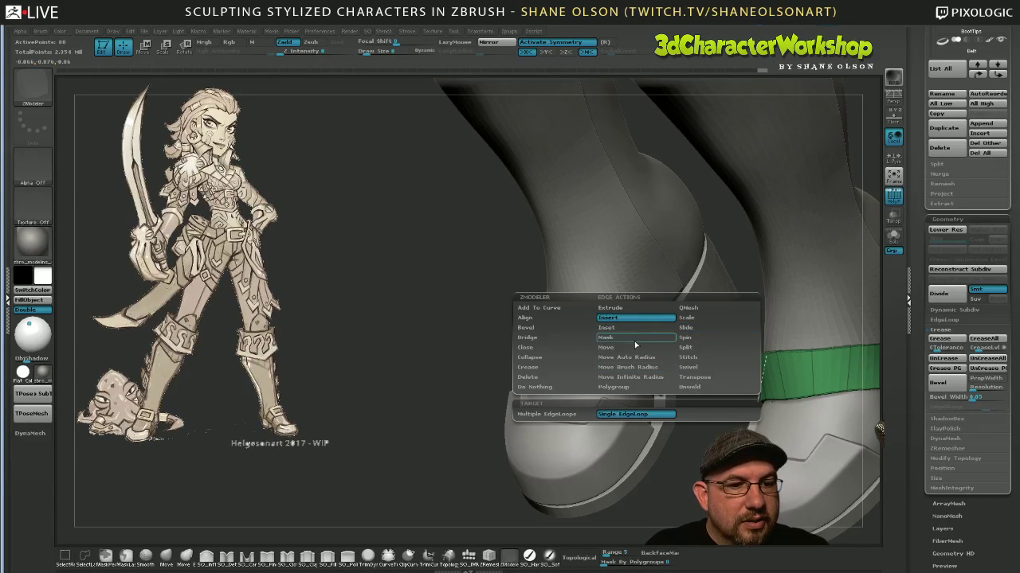
# Try inserting a lengthwise edge loop along the strap's middle and compare it with dynamic subdivision off.
pyautogui.click(636, 359)
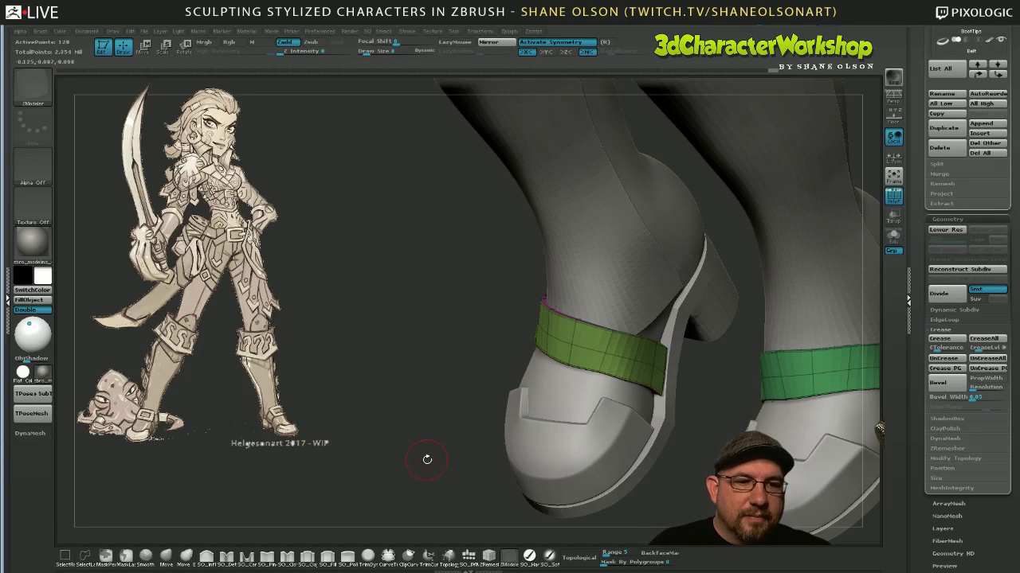
pyautogui.hotkey('shift', 'd')
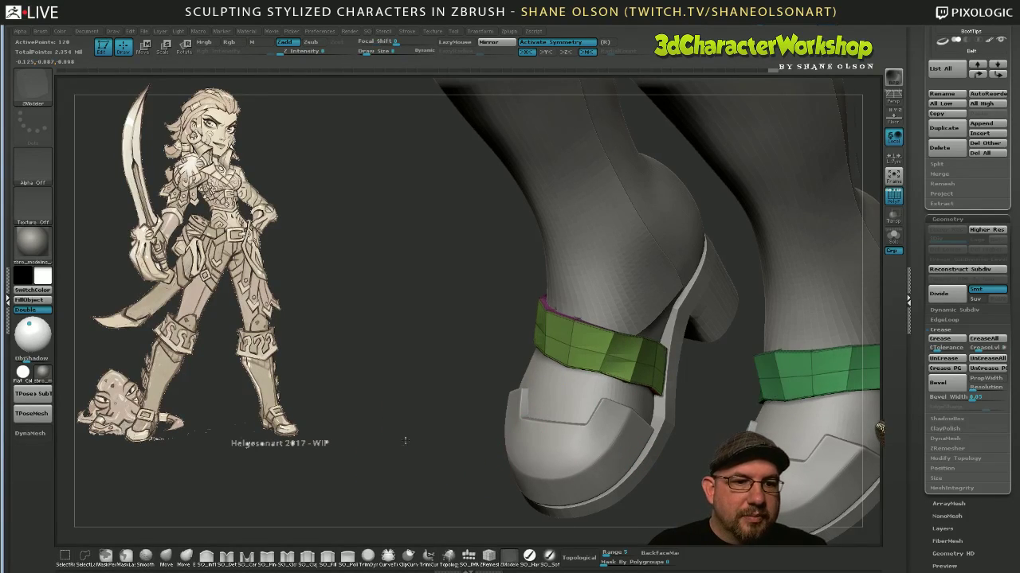
pyautogui.moveTo(407, 438)
pyautogui.mouseDown()
pyautogui.moveTo(404, 415)
pyautogui.moveTo(414, 421)
pyautogui.mouseUp()
pyautogui.press('d')
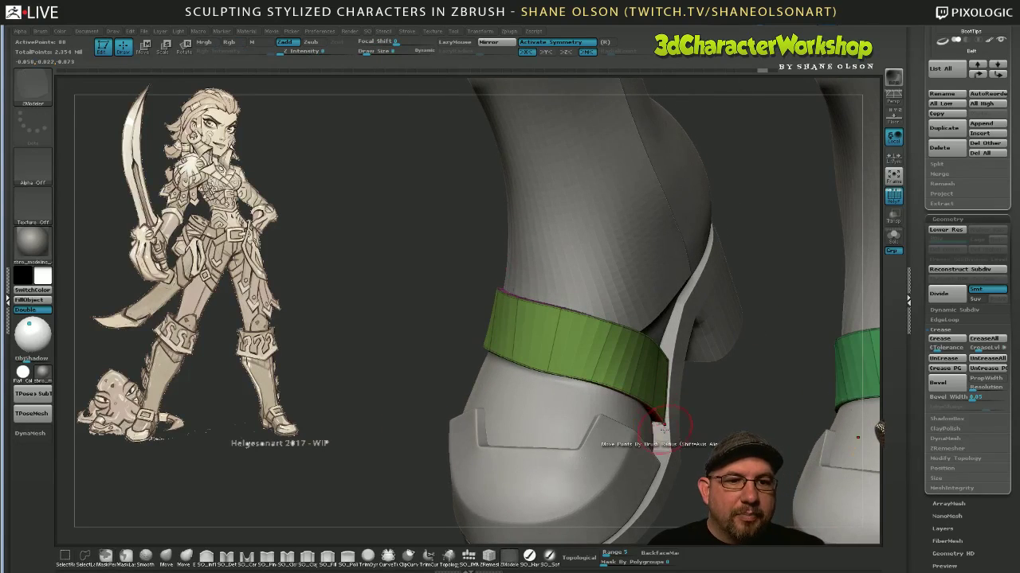
# Turn off dynamic subdivision on the straps and check one strap's outer faces in isolation.
pyautogui.hotkey('shift', 'd')
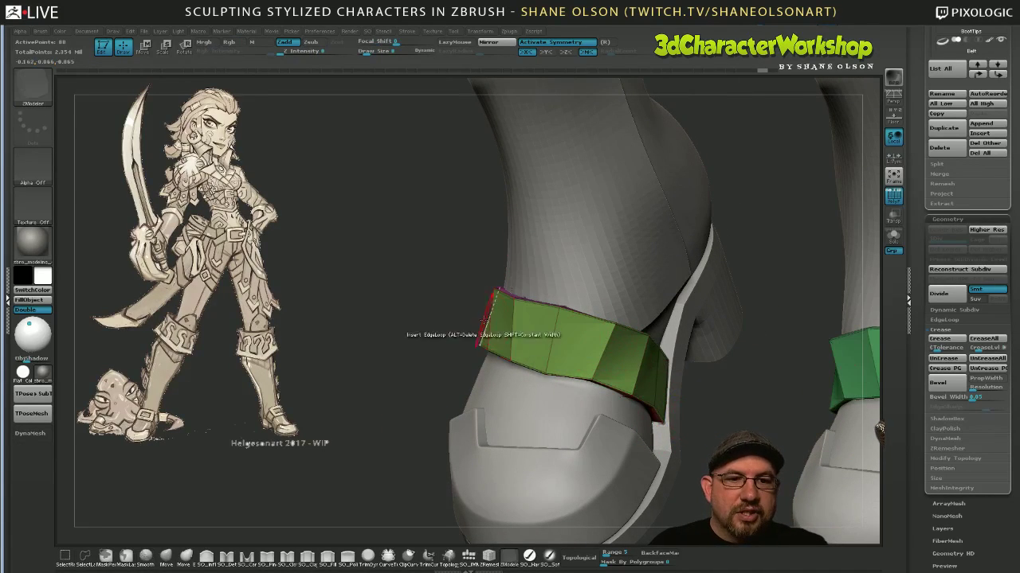
pyautogui.moveTo(711, 389); pyautogui.dragTo(642, 356)
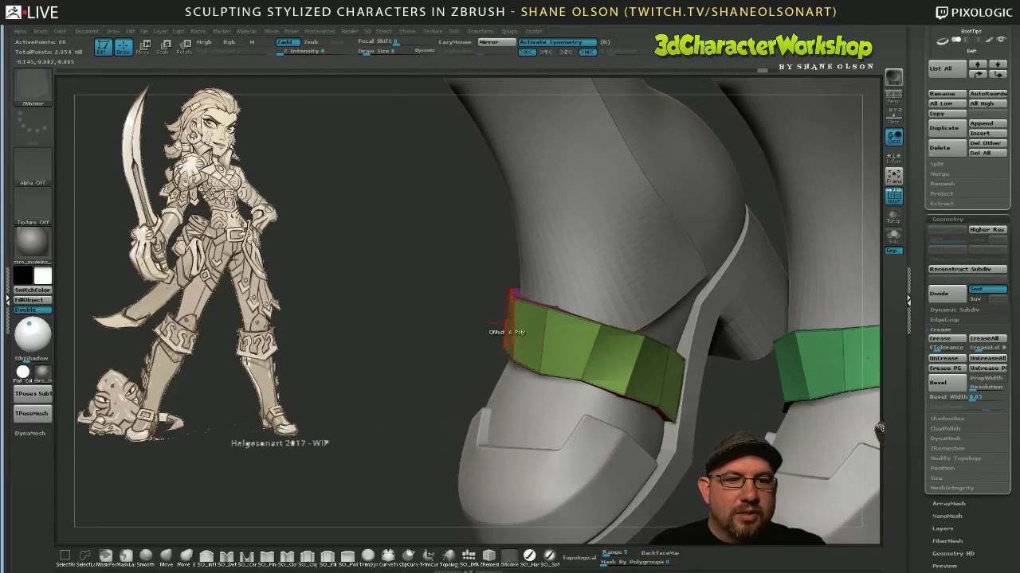
pyautogui.keyDown('ctrl'); pyautogui.keyDown('shift'); pyautogui.click(609, 356); pyautogui.keyUp('shift'); pyautogui.keyUp('ctrl')
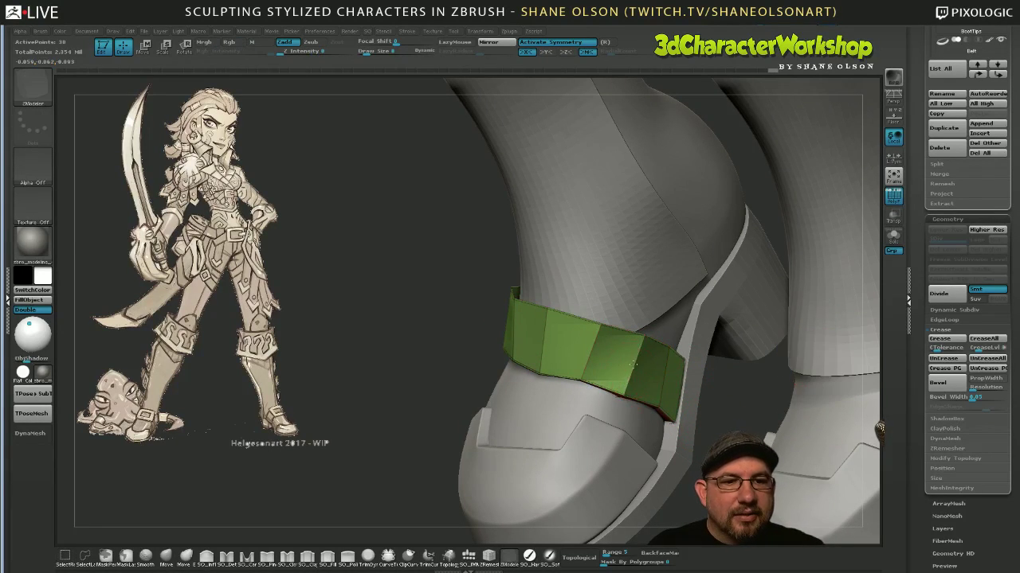
pyautogui.moveTo(604, 407)
pyautogui.mouseDown()
pyautogui.moveTo(542, 405)
pyautogui.moveTo(611, 410)
pyautogui.mouseUp()
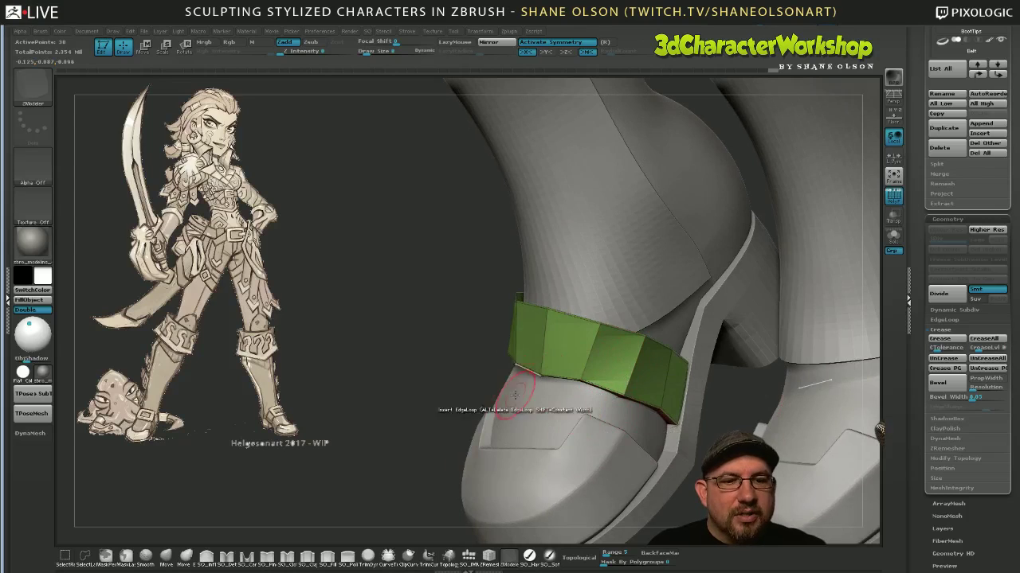
pyautogui.moveTo(413, 407); pyautogui.dragTo(470, 386)
pyautogui.moveTo(412, 430)
pyautogui.mouseDown()
pyautogui.moveTo(396, 408)
pyautogui.moveTo(425, 415)
pyautogui.mouseUp()
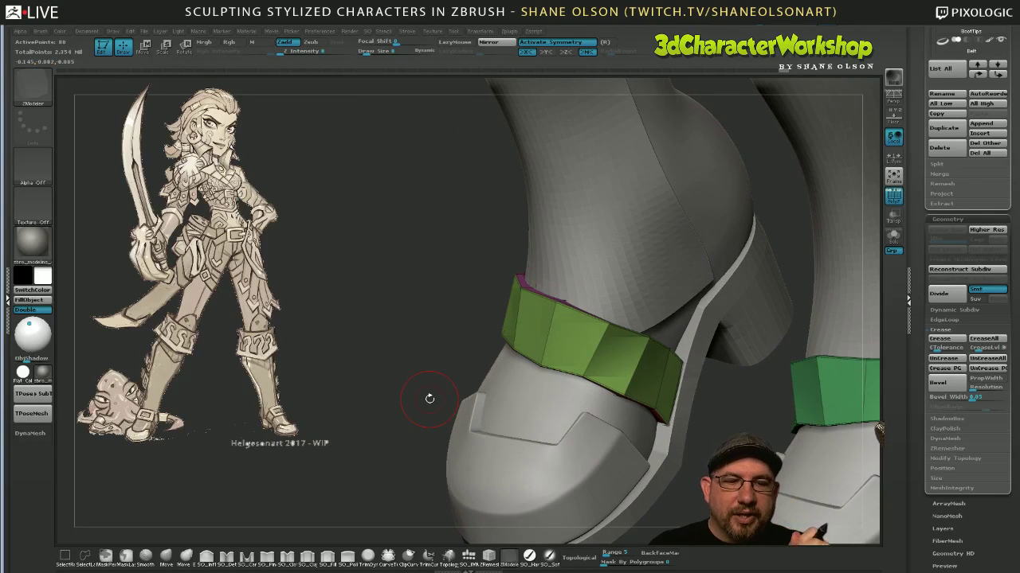
pyautogui.moveTo(410, 383); pyautogui.dragTo(423, 384)
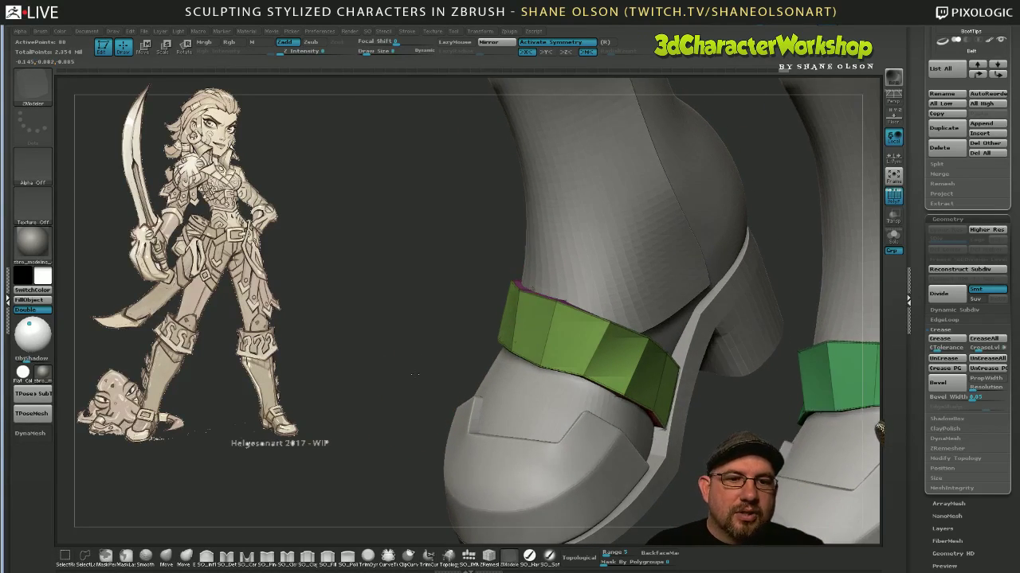
# Insert a single edge loop lengthwise through the middle of the straps' outer faces.
pyautogui.click(594, 342)
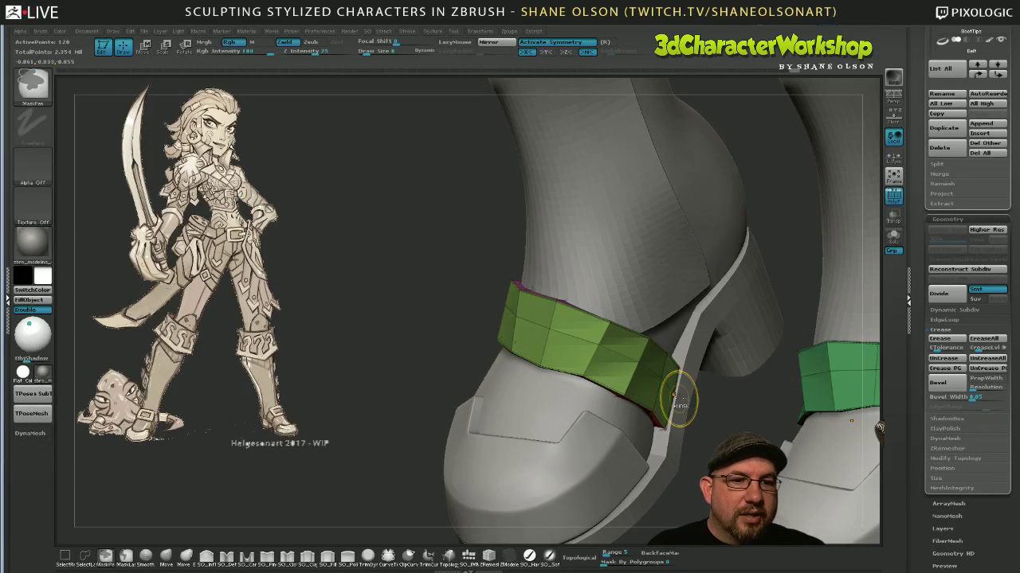
pyautogui.hotkey('ctrl', 'z')
pyautogui.click(597, 350)
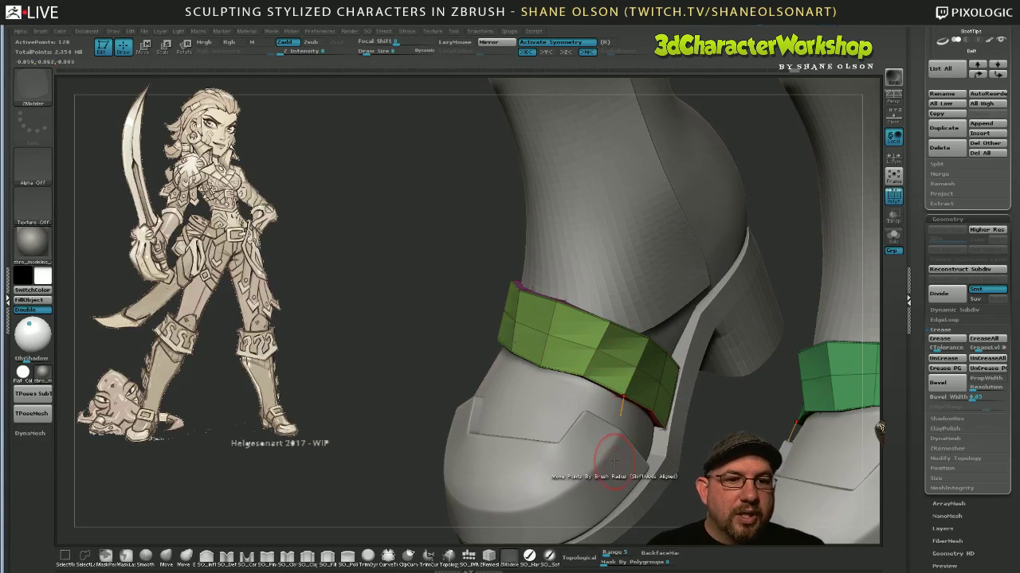
# Isolate the outer face polygroup of one strap and delete all hidden geometry with Del Hidden.
pyautogui.keyDown('ctrl'); pyautogui.keyDown('shift'); pyautogui.click(549, 339); pyautogui.keyUp('shift'); pyautogui.keyUp('ctrl')
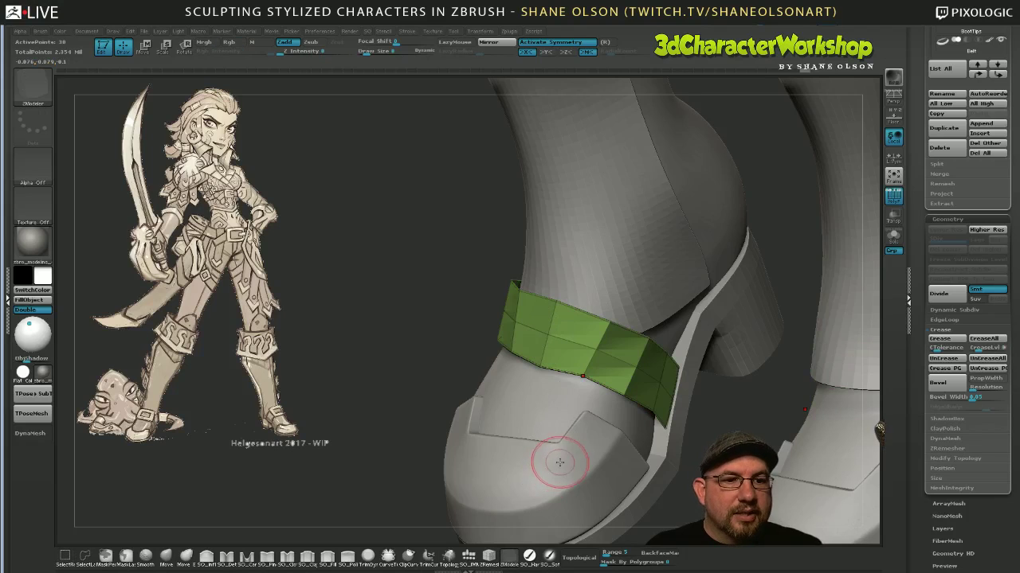
pyautogui.moveTo(547, 401); pyautogui.dragTo(571, 466)
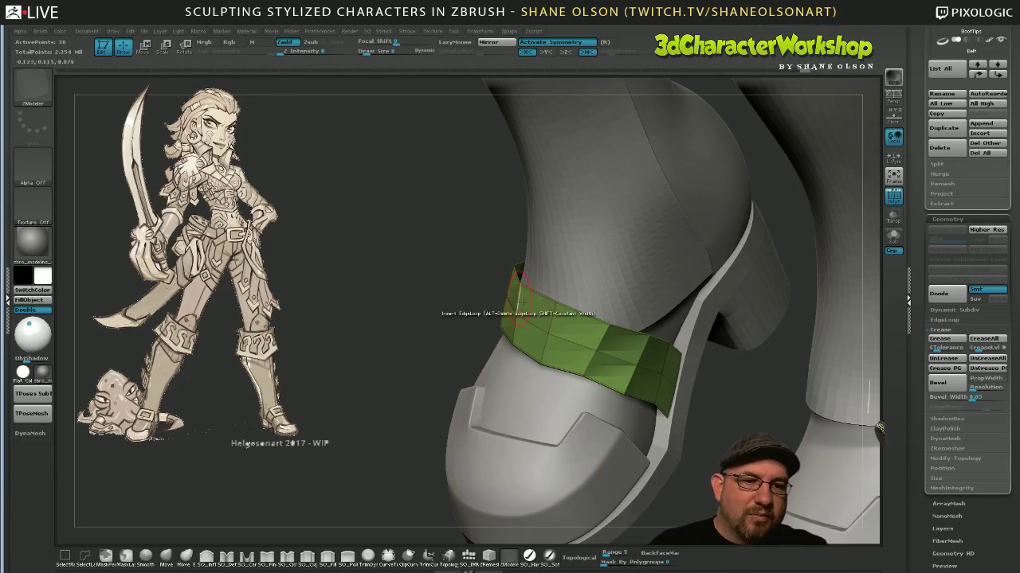
pyautogui.keyDown('alt'); pyautogui.moveTo(689, 446); pyautogui.dragTo(668, 448); pyautogui.keyUp('alt')
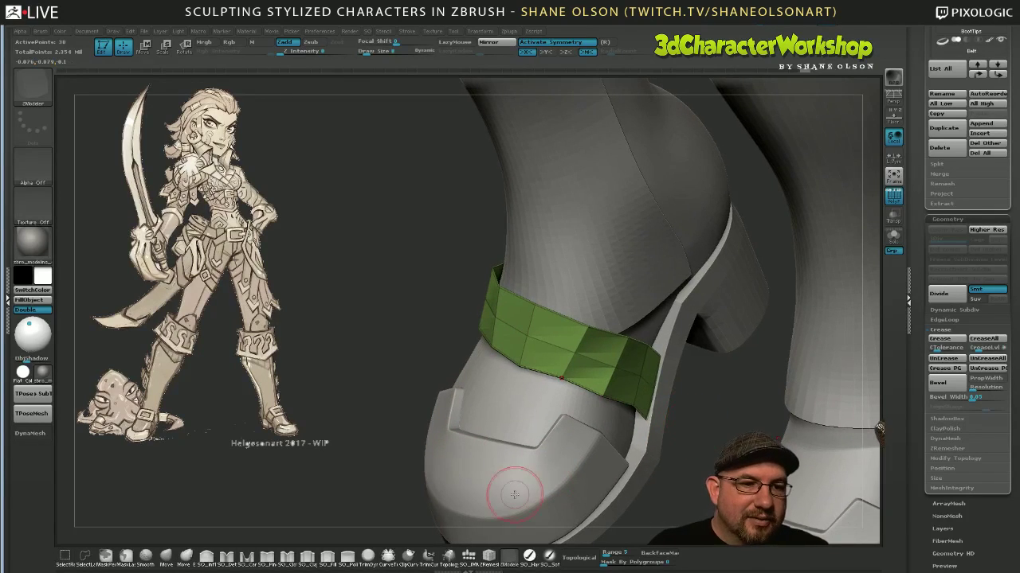
pyautogui.moveTo(685, 391); pyautogui.dragTo(690, 398)
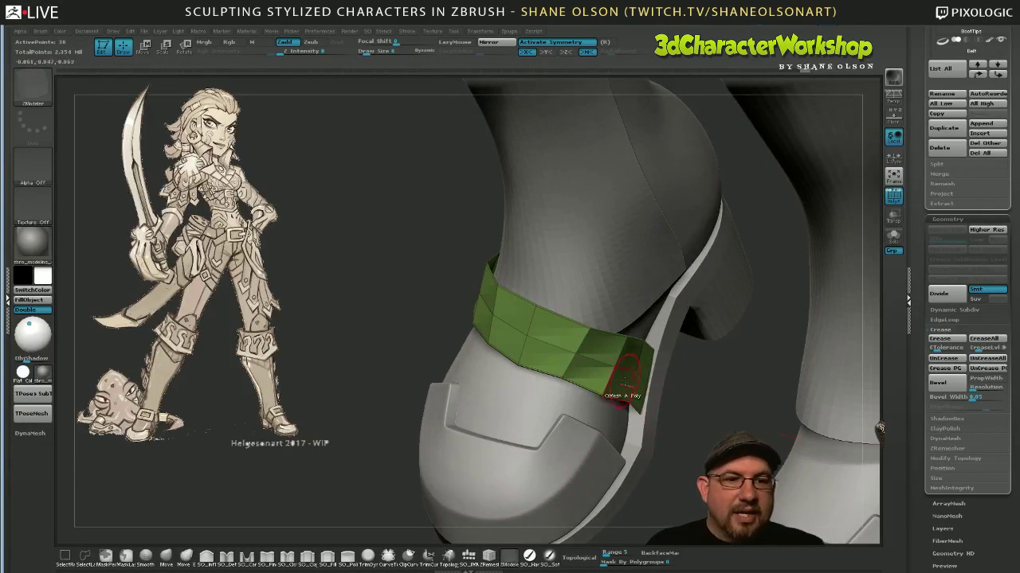
pyautogui.press('space')
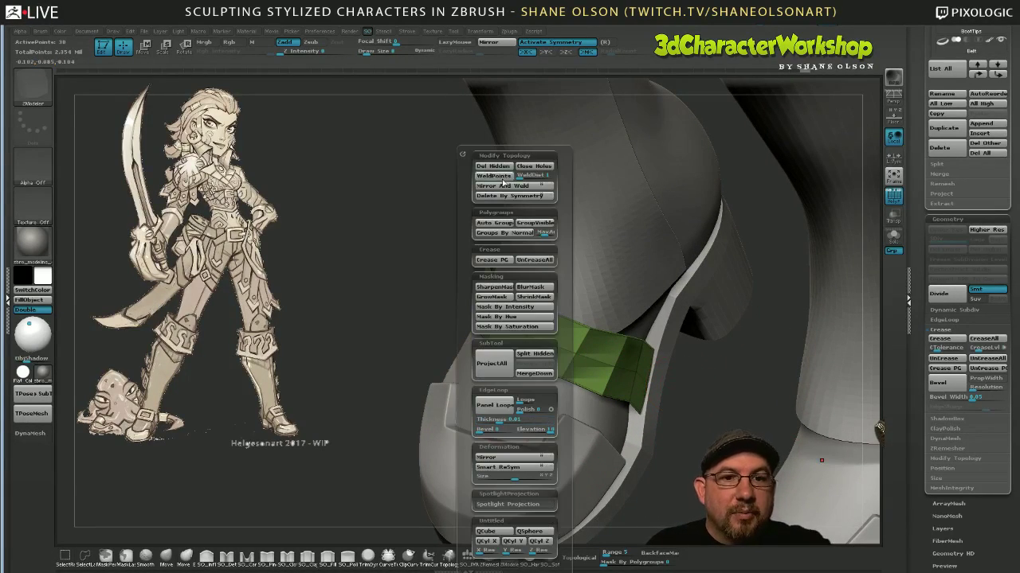
pyautogui.click(495, 166)
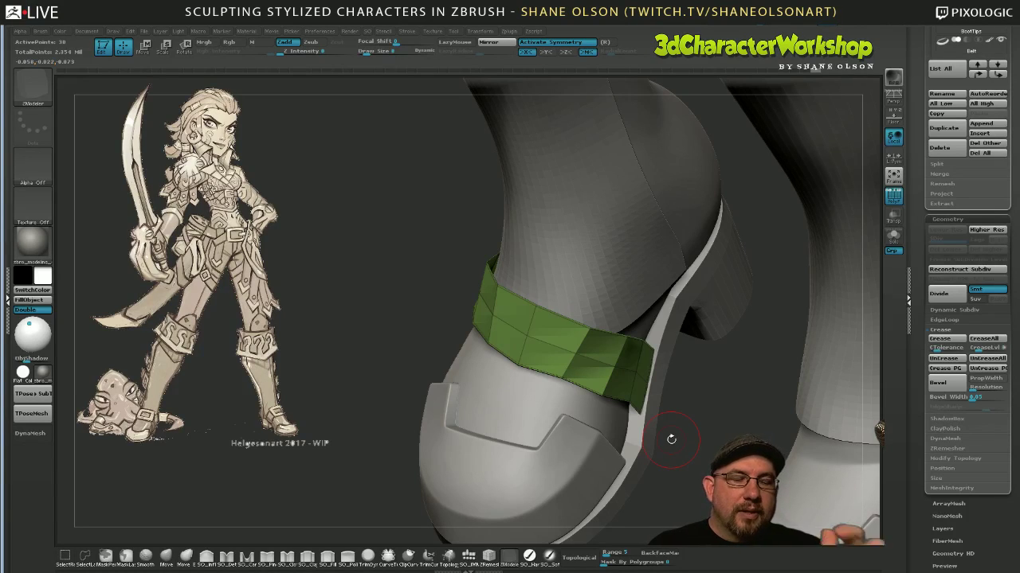
# Push the single-layer strap in against the instep and toward the sole with the Move brush.
pyautogui.moveTo(686, 375); pyautogui.dragTo(685, 379)
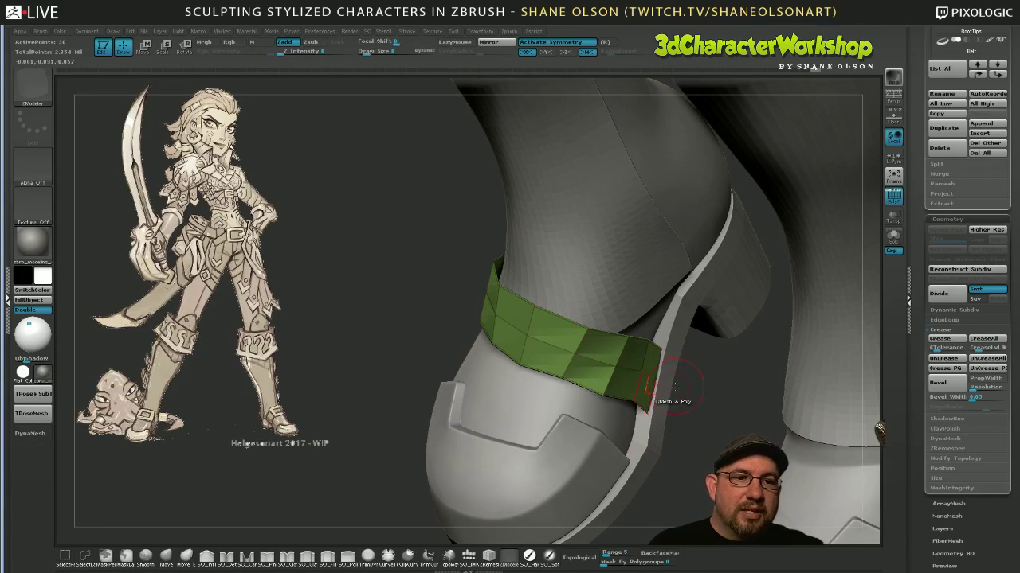
pyautogui.moveTo(699, 403)
pyautogui.mouseDown()
pyautogui.moveTo(693, 391)
pyautogui.moveTo(679, 434)
pyautogui.mouseUp()
pyautogui.click(166, 557)
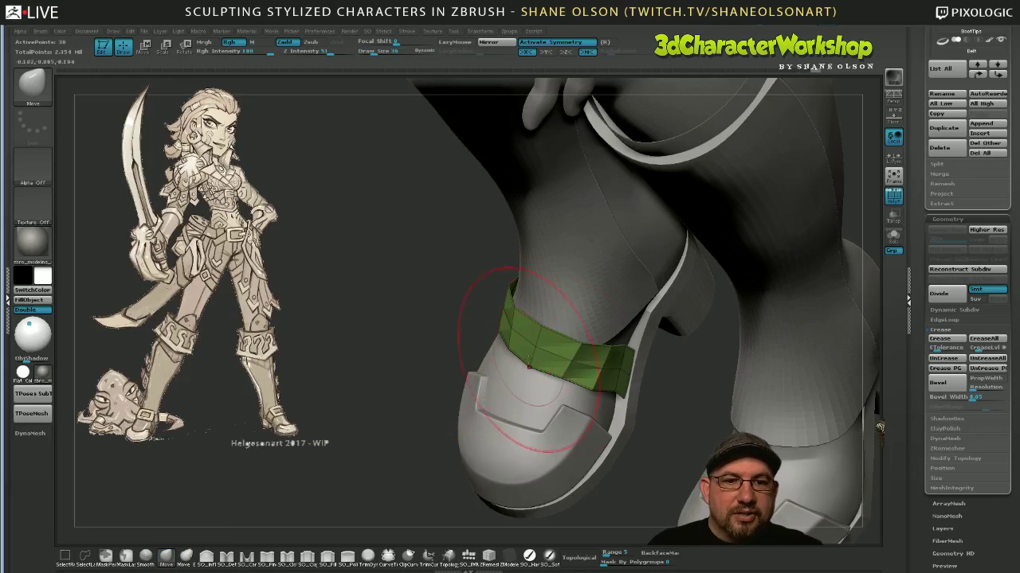
pyautogui.moveTo(637, 355)
pyautogui.mouseDown()
pyautogui.moveTo(567, 330)
pyautogui.moveTo(549, 339)
pyautogui.mouseUp()
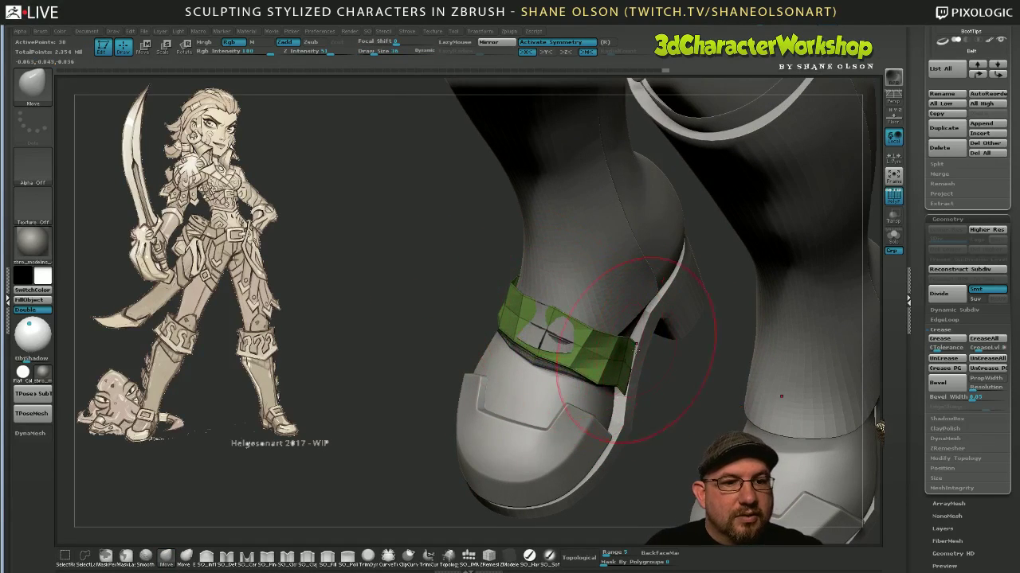
pyautogui.moveTo(638, 348); pyautogui.dragTo(615, 343, button='right')
pyautogui.moveTo(612, 341)
pyautogui.mouseDown()
pyautogui.moveTo(645, 365)
pyautogui.moveTo(634, 370)
pyautogui.moveTo(637, 363)
pyautogui.mouseUp()
pyautogui.moveTo(639, 363); pyautogui.dragTo(658, 319, button='right')
pyautogui.moveTo(642, 369); pyautogui.dragTo(637, 379)
pyautogui.moveTo(660, 329); pyautogui.dragTo(683, 398, button='right')
# Reduce the Move brush size and fit both sides of the strap closer to the boot.
pyautogui.press('s')
pyautogui.moveTo(684, 406); pyautogui.dragTo(680, 402)
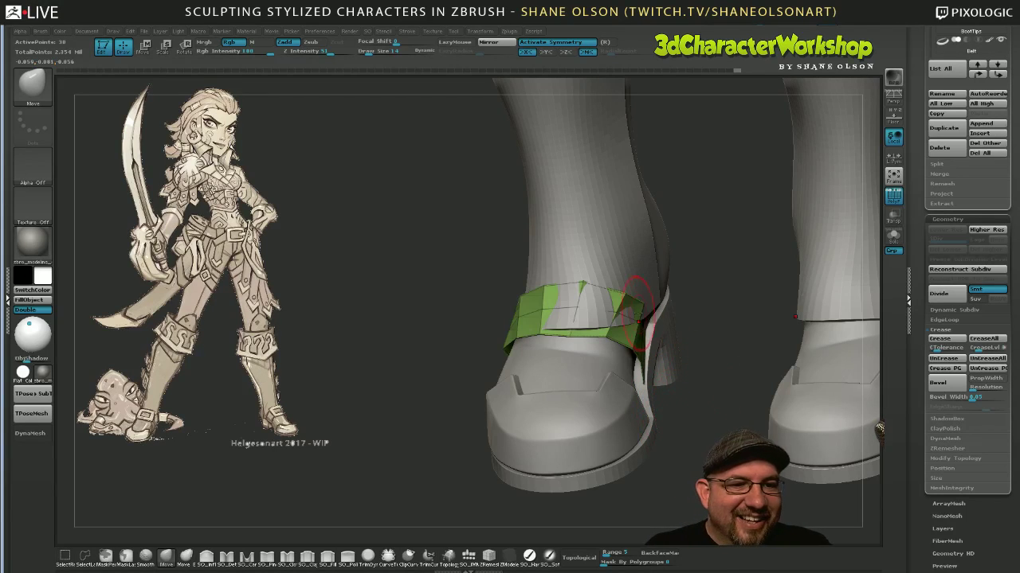
pyautogui.moveTo(643, 344); pyautogui.dragTo(665, 336)
pyautogui.moveTo(737, 358)
pyautogui.mouseDown()
pyautogui.moveTo(663, 349)
pyautogui.moveTo(675, 343)
pyautogui.moveTo(658, 341)
pyautogui.moveTo(670, 326)
pyautogui.mouseUp()
pyautogui.moveTo(510, 350)
pyautogui.mouseDown()
pyautogui.moveTo(557, 342)
pyautogui.moveTo(636, 299)
pyautogui.moveTo(603, 289)
pyautogui.mouseUp()
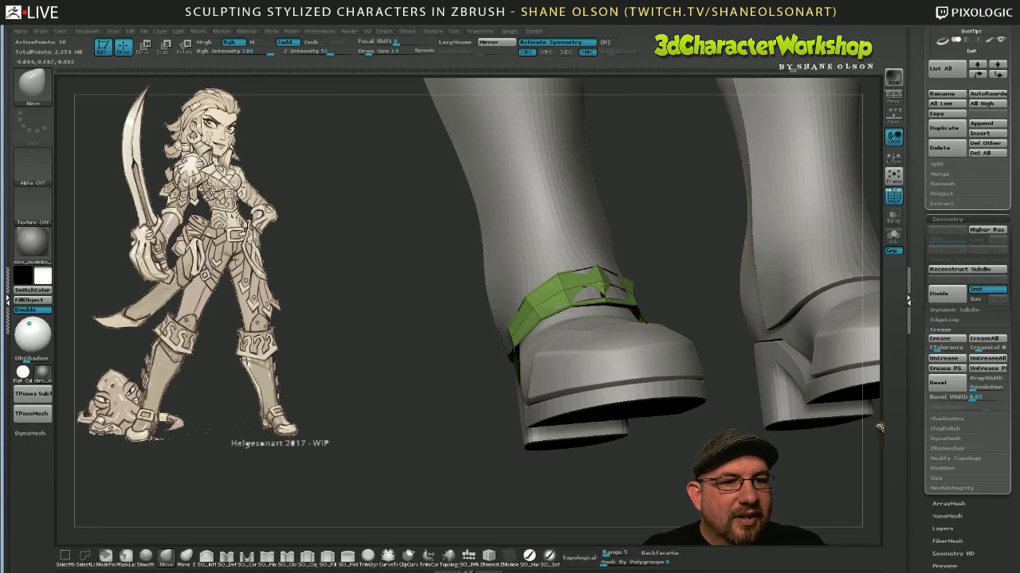
# Reshape the strap's upper and lower edges over the instep with the Move brush.
pyautogui.moveTo(670, 247); pyautogui.dragTo(553, 267)
pyautogui.moveTo(611, 243); pyautogui.dragTo(618, 323)
pyautogui.moveTo(614, 263)
pyautogui.mouseDown()
pyautogui.moveTo(624, 259)
pyautogui.moveTo(617, 316)
pyautogui.mouseUp()
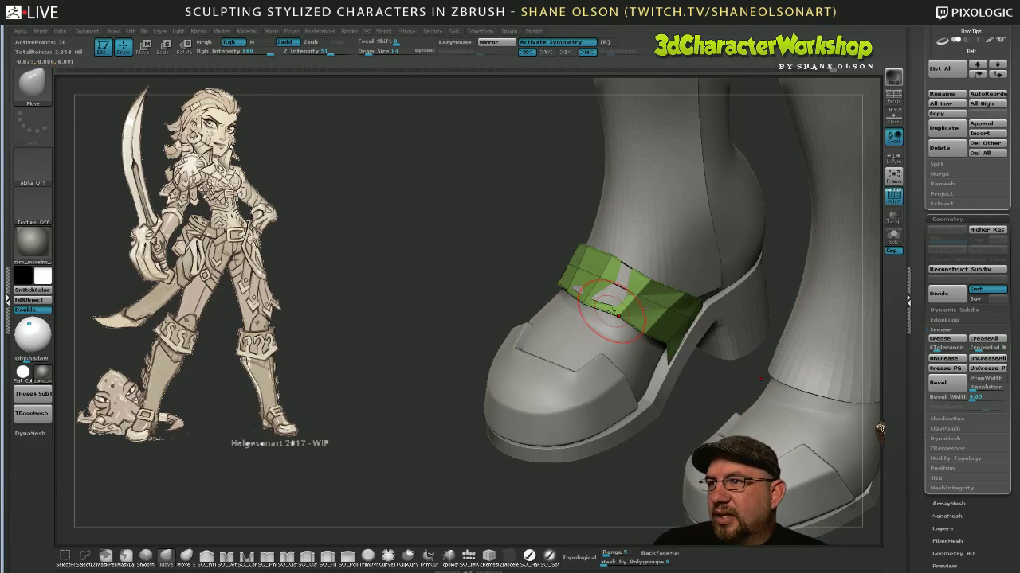
pyautogui.moveTo(612, 312); pyautogui.dragTo(612, 319)
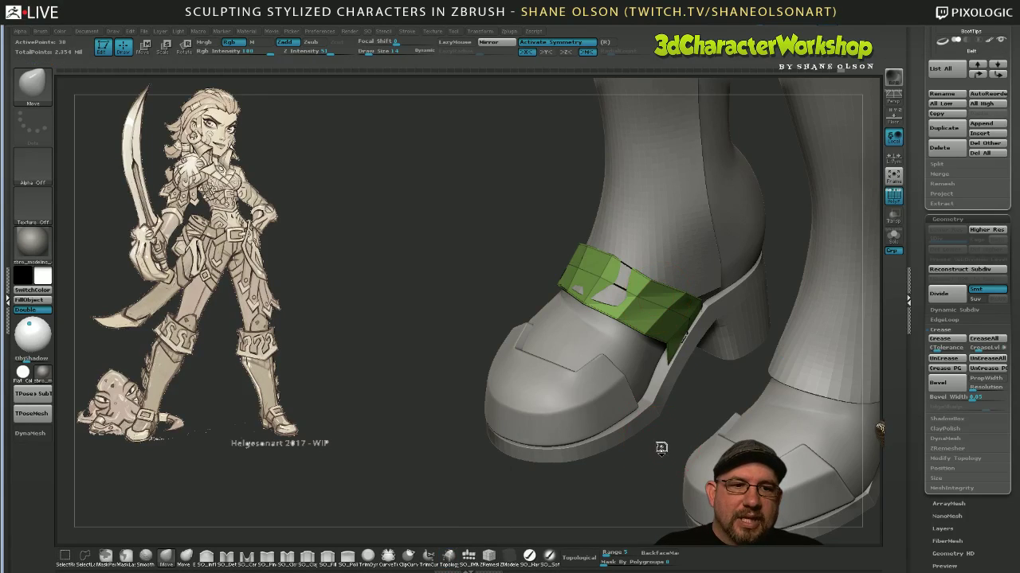
# Pull the strap's middle points outward over the instep until they clear the boot surface.
pyautogui.moveTo(660, 448); pyautogui.dragTo(655, 453)
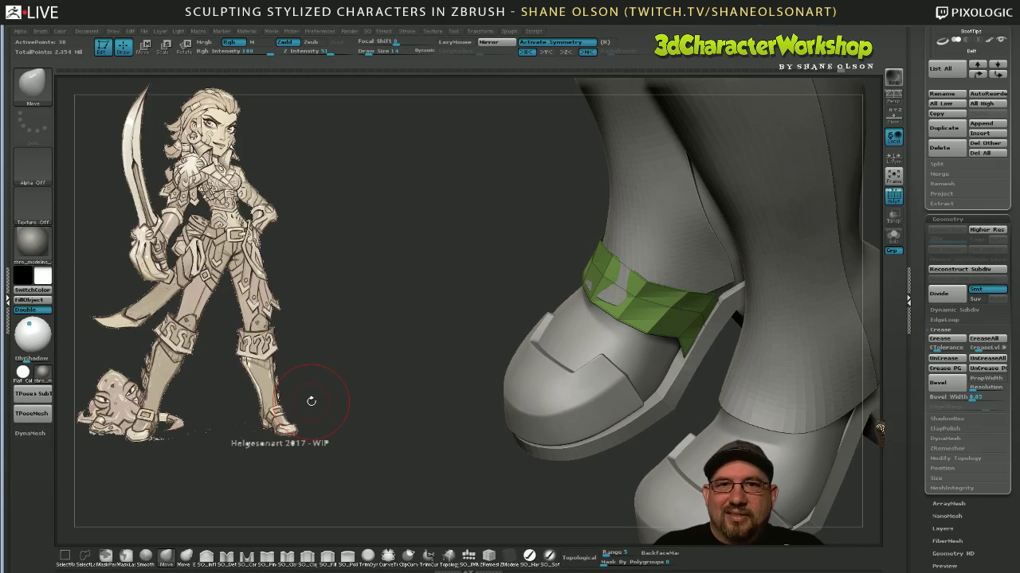
pyautogui.moveTo(415, 447); pyautogui.dragTo(494, 455)
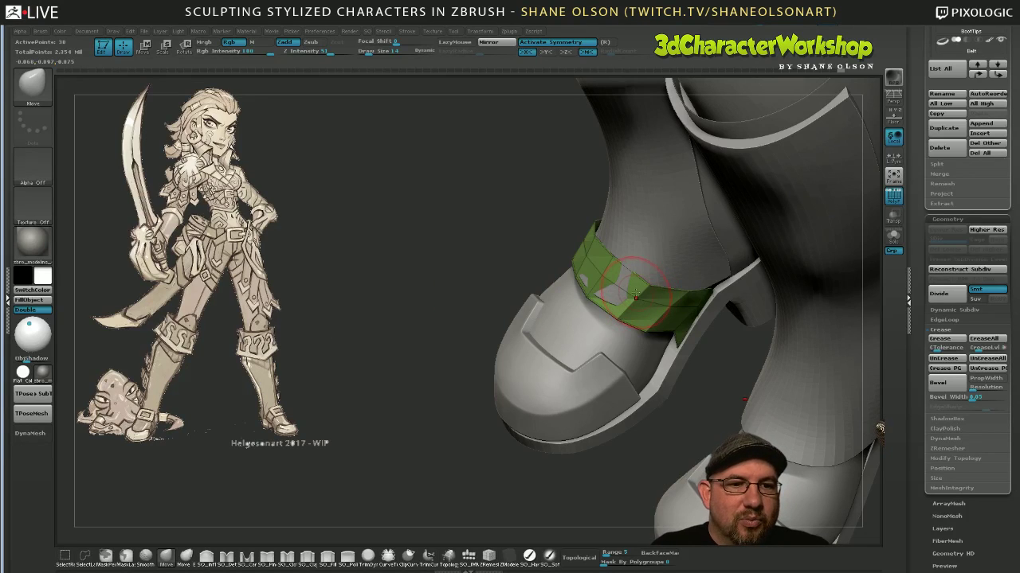
pyautogui.moveTo(644, 293); pyautogui.dragTo(697, 290, button='right')
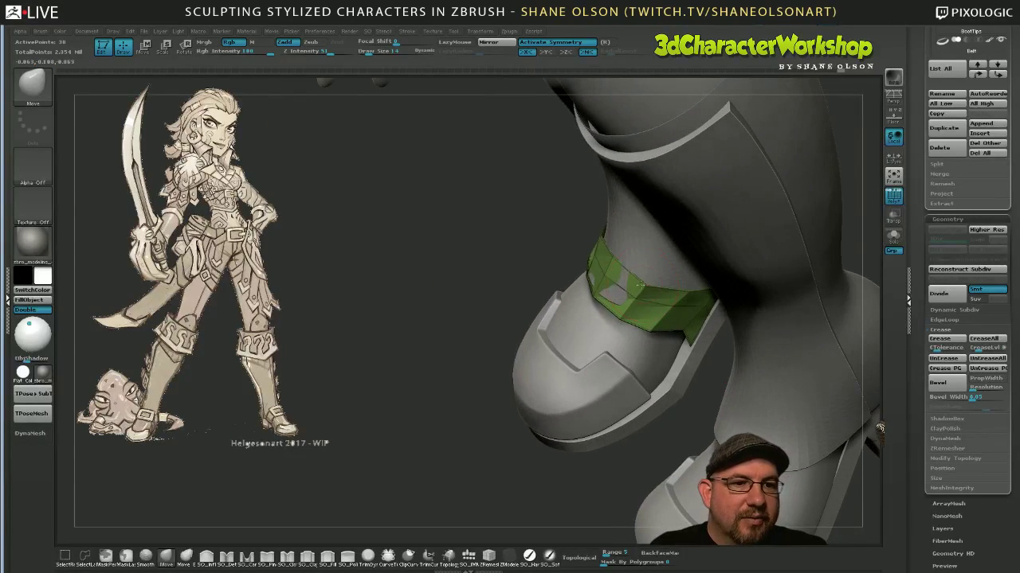
pyautogui.moveTo(640, 287); pyautogui.dragTo(634, 292)
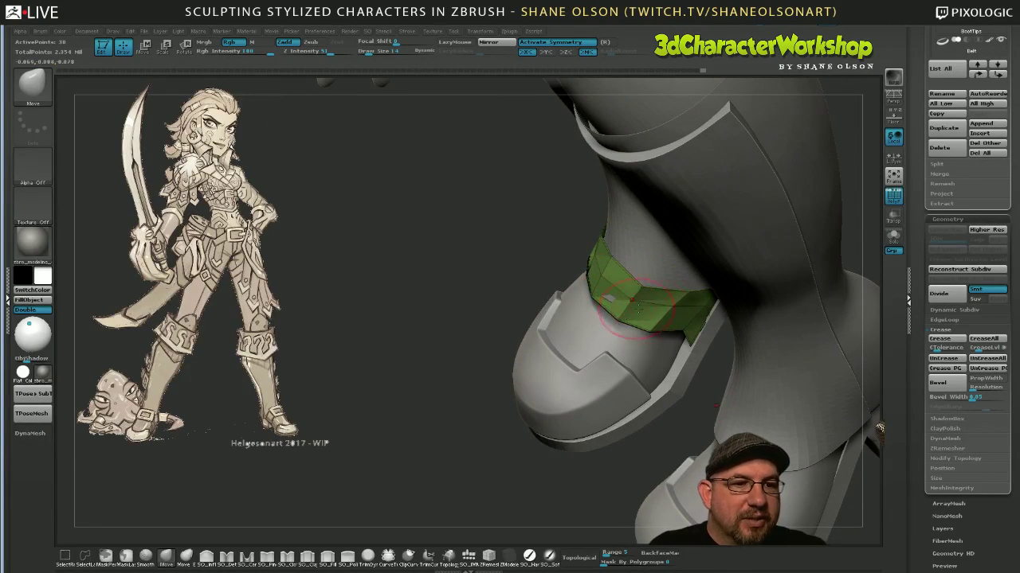
pyautogui.moveTo(667, 342)
pyautogui.mouseDown(button='right')
pyautogui.moveTo(675, 267)
pyautogui.moveTo(662, 290)
pyautogui.moveTo(640, 271)
pyautogui.mouseUp(button='right')
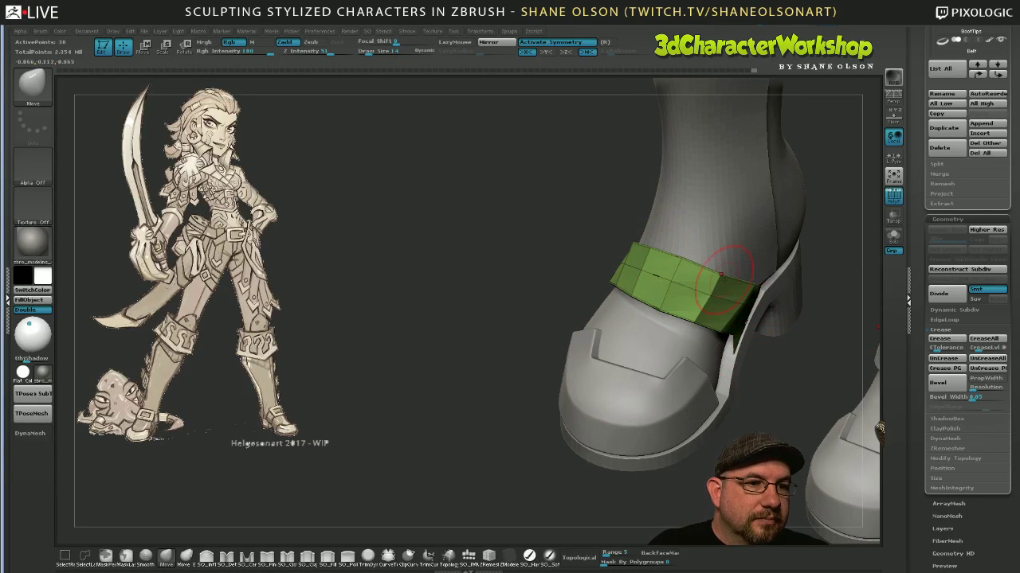
# Nudge the strap's upper points on the inner side of the foot against the boot with the Move brush.
pyautogui.moveTo(707, 293); pyautogui.dragTo(774, 298, button='right')
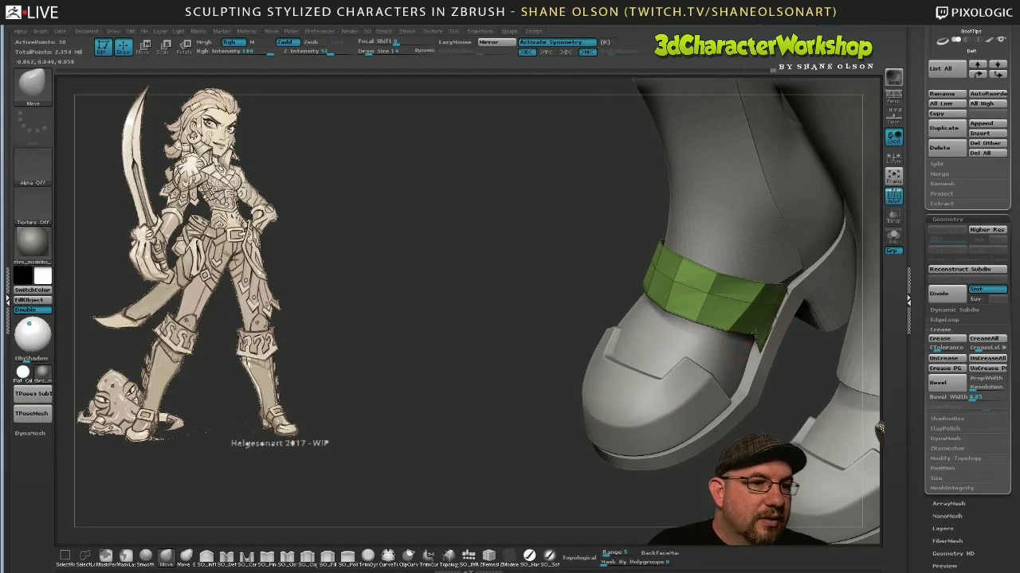
pyautogui.moveTo(774, 299); pyautogui.dragTo(779, 302)
pyautogui.moveTo(795, 321); pyautogui.dragTo(754, 336, button='right')
pyautogui.moveTo(784, 293); pyautogui.dragTo(780, 292)
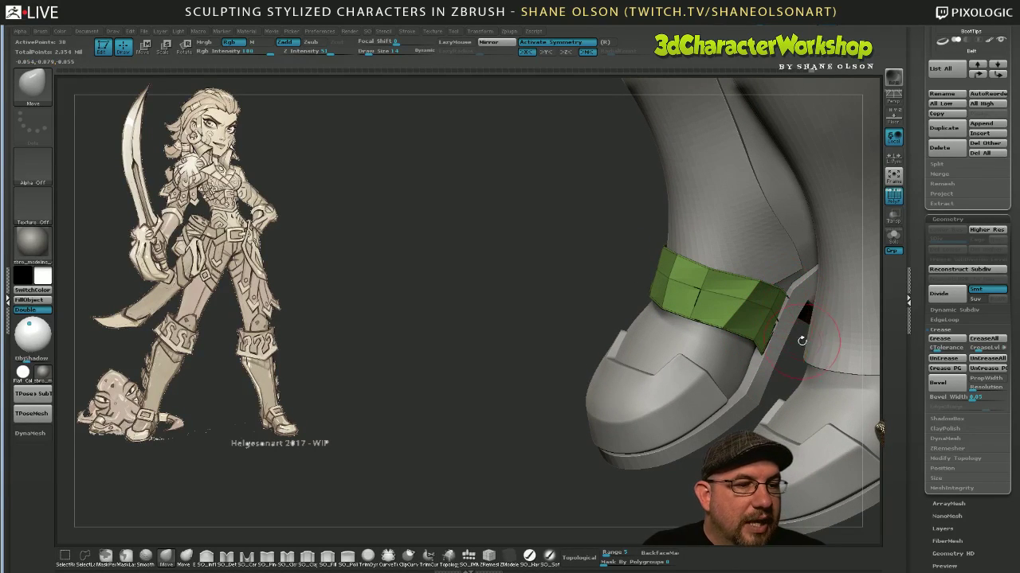
pyautogui.moveTo(801, 341)
pyautogui.mouseDown(button='right')
pyautogui.moveTo(789, 315)
pyautogui.moveTo(750, 417)
pyautogui.moveTo(694, 342)
pyautogui.mouseUp(button='right')
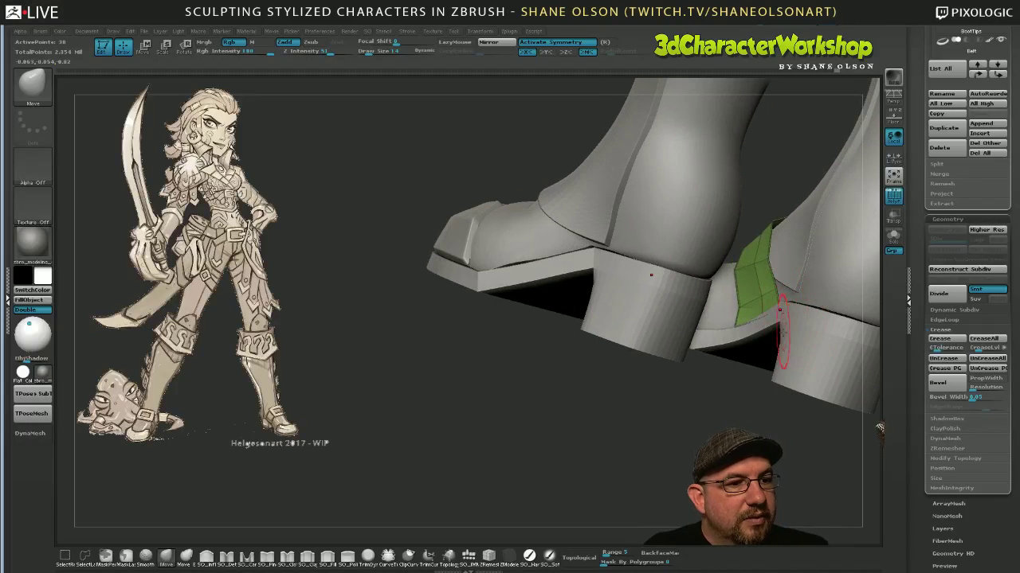
pyautogui.moveTo(763, 388); pyautogui.dragTo(763, 350, button='right')
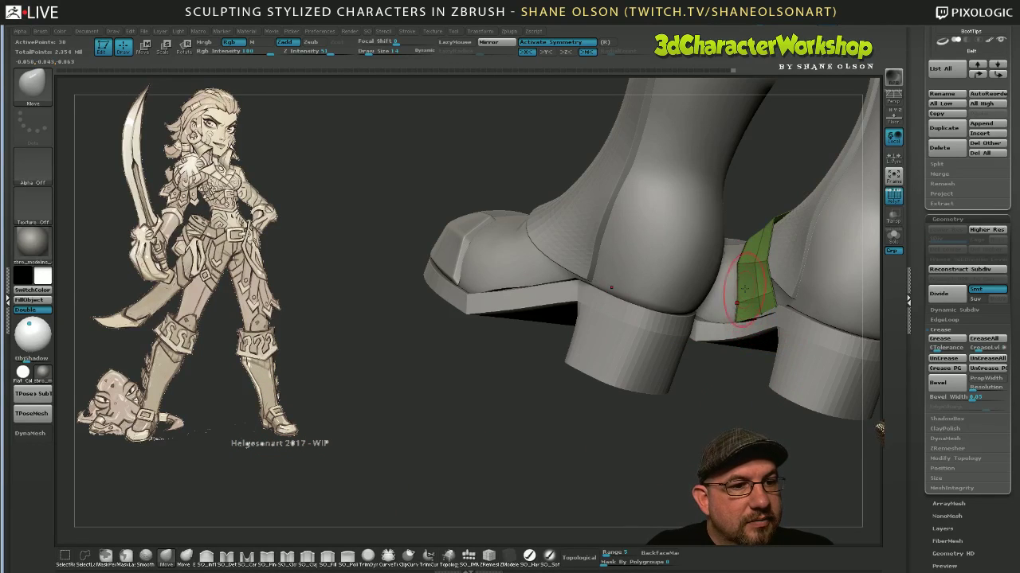
# Adjust the strap's front and upper edge points on the outer side of the foot with the Move brush.
pyautogui.moveTo(657, 458); pyautogui.dragTo(753, 433)
pyautogui.moveTo(594, 426)
pyautogui.mouseDown()
pyautogui.moveTo(621, 451)
pyautogui.moveTo(640, 441)
pyautogui.moveTo(630, 433)
pyautogui.moveTo(663, 436)
pyautogui.mouseUp()
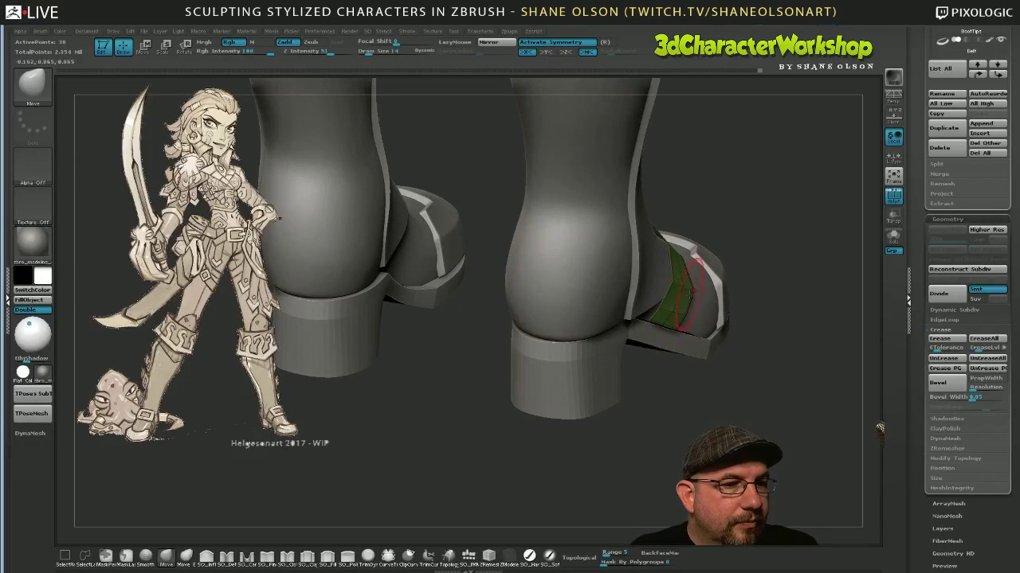
pyautogui.moveTo(678, 392); pyautogui.dragTo(749, 382)
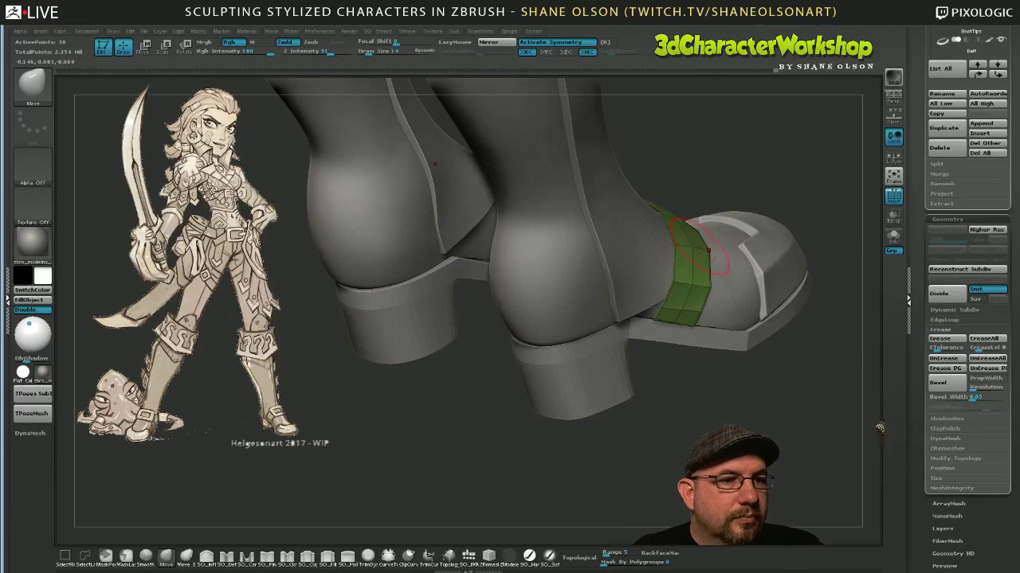
pyautogui.moveTo(680, 245); pyautogui.dragTo(682, 240)
pyautogui.moveTo(717, 391)
pyautogui.mouseDown()
pyautogui.moveTo(641, 422)
pyautogui.moveTo(634, 403)
pyautogui.moveTo(644, 396)
pyautogui.mouseUp()
pyautogui.moveTo(730, 227); pyautogui.dragTo(739, 228)
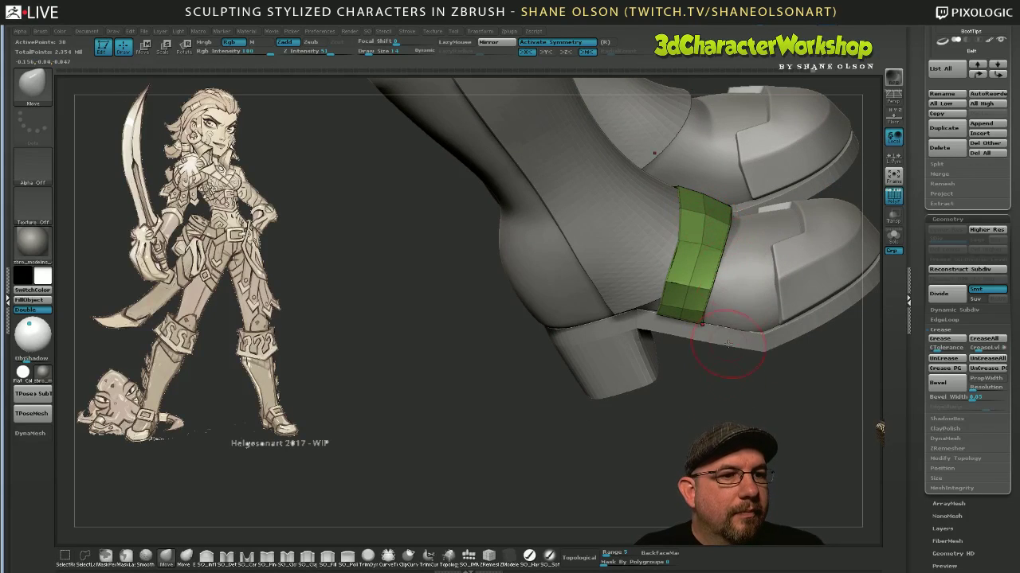
# Pull the strap's lower edge slightly down over the instep from the front.
pyautogui.moveTo(726, 375)
pyautogui.mouseDown()
pyautogui.moveTo(669, 387)
pyautogui.moveTo(692, 370)
pyautogui.moveTo(720, 407)
pyautogui.moveTo(738, 388)
pyautogui.moveTo(656, 391)
pyautogui.moveTo(652, 441)
pyautogui.mouseUp()
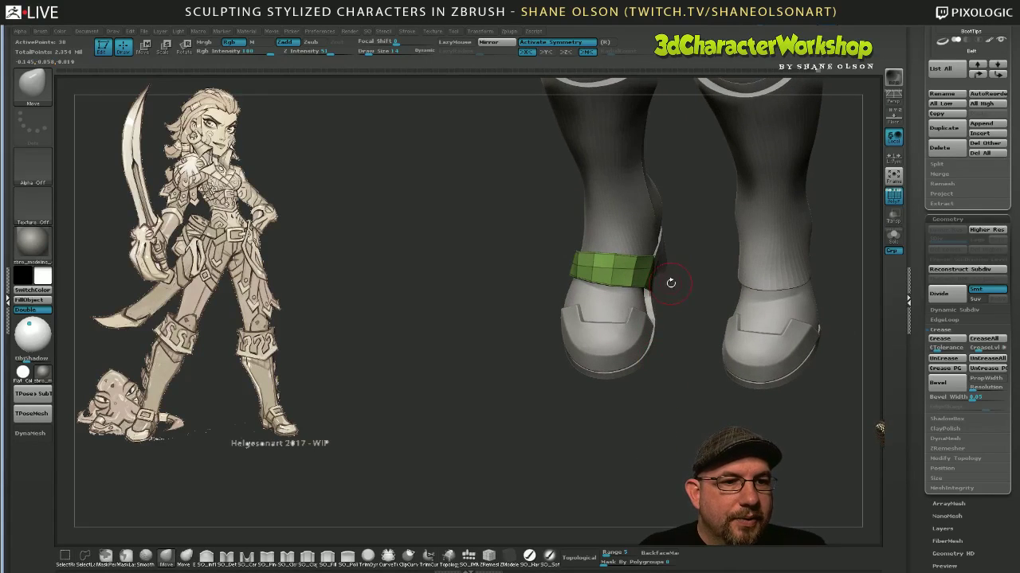
pyautogui.moveTo(673, 282)
pyautogui.mouseDown()
pyautogui.moveTo(724, 279)
pyautogui.moveTo(674, 277)
pyautogui.mouseUp()
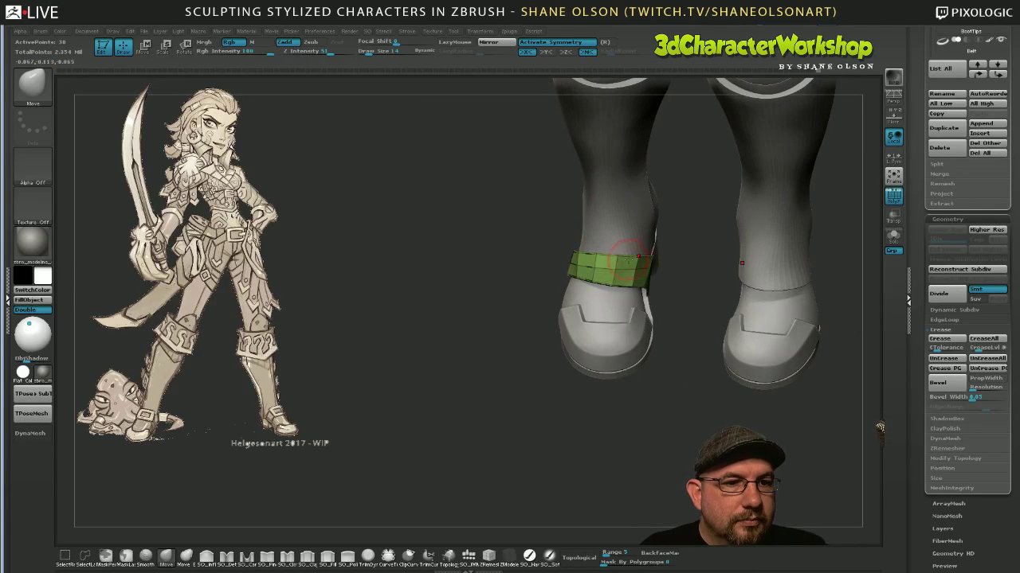
pyautogui.moveTo(611, 284); pyautogui.dragTo(614, 291)
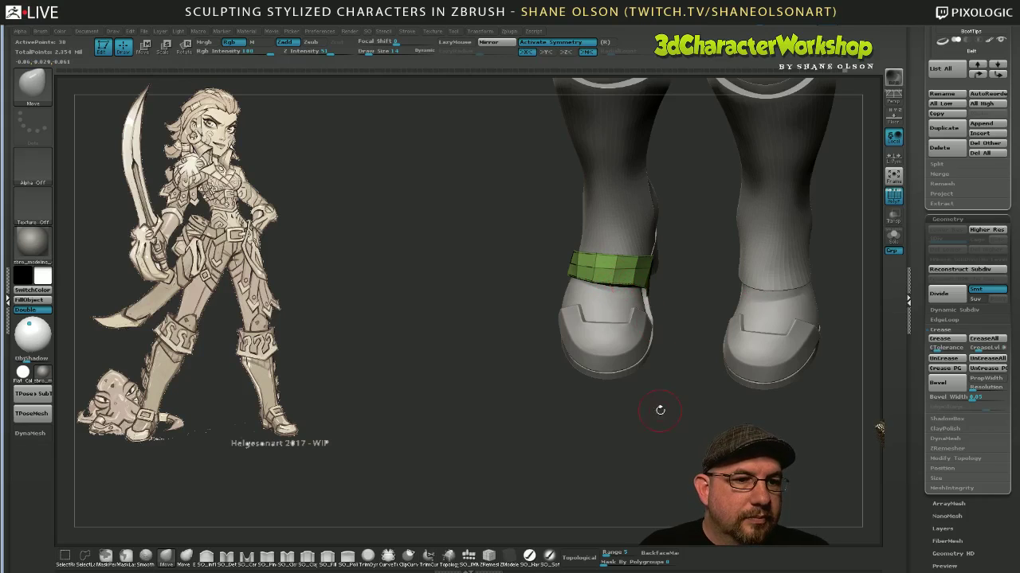
# Examine the strap's shape and fit around the boot from the front and both sides.
pyautogui.moveTo(660, 410); pyautogui.dragTo(620, 407)
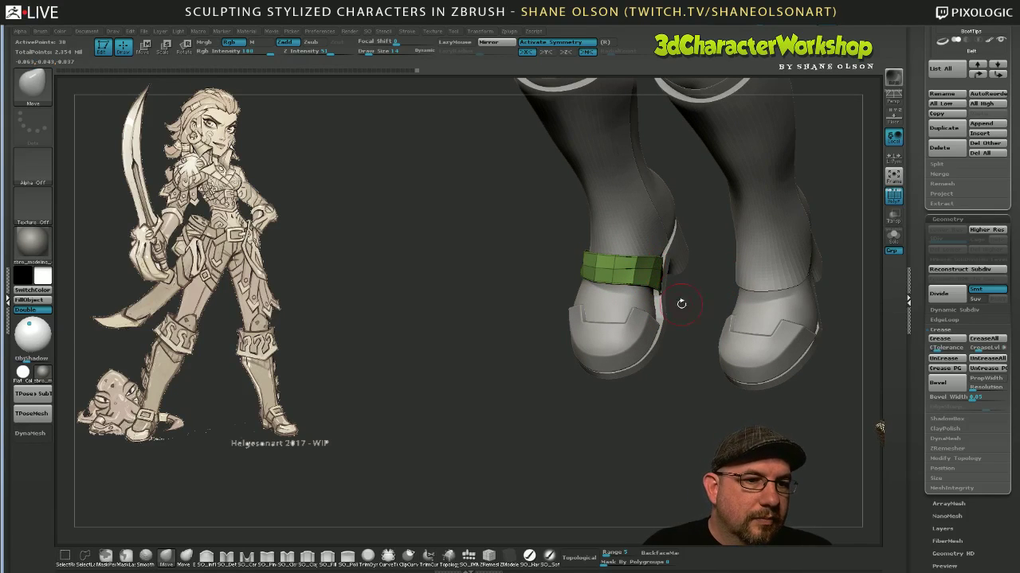
pyautogui.moveTo(681, 304)
pyautogui.mouseDown()
pyautogui.moveTo(683, 346)
pyautogui.moveTo(630, 270)
pyautogui.moveTo(632, 293)
pyautogui.mouseUp()
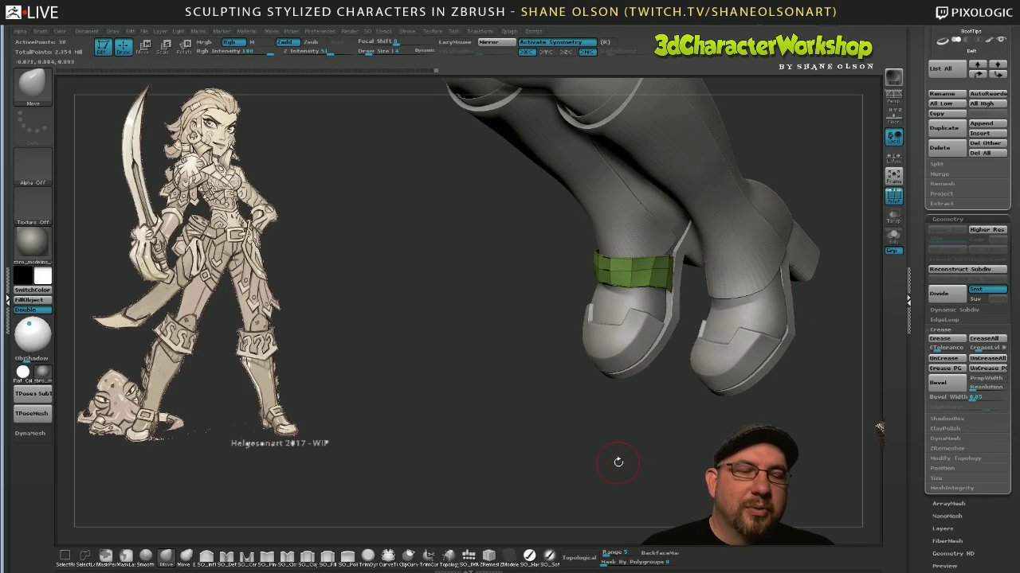
pyautogui.moveTo(617, 462)
pyautogui.mouseDown()
pyautogui.moveTo(602, 457)
pyautogui.moveTo(669, 311)
pyautogui.mouseUp()
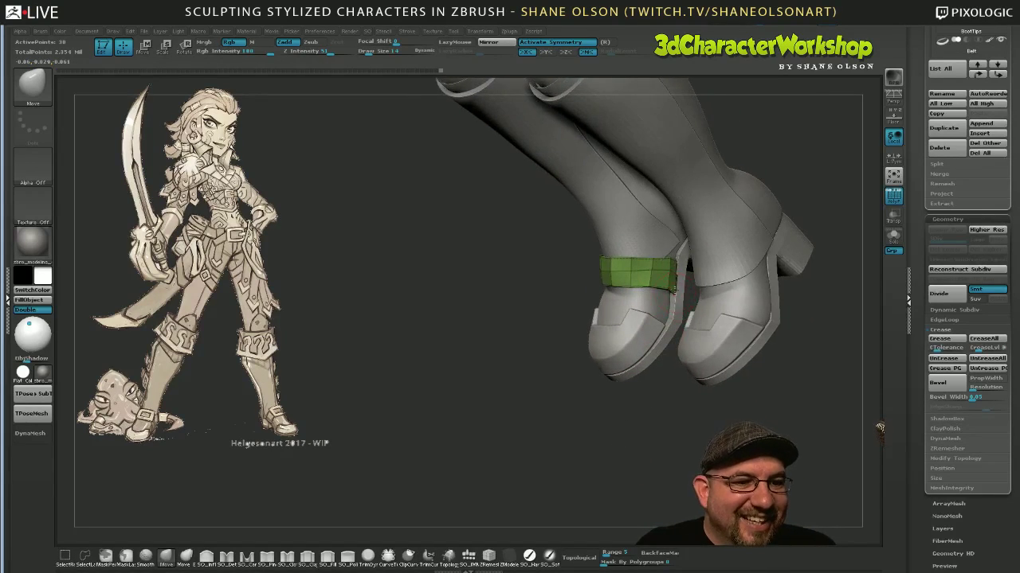
pyautogui.moveTo(634, 460); pyautogui.dragTo(683, 456)
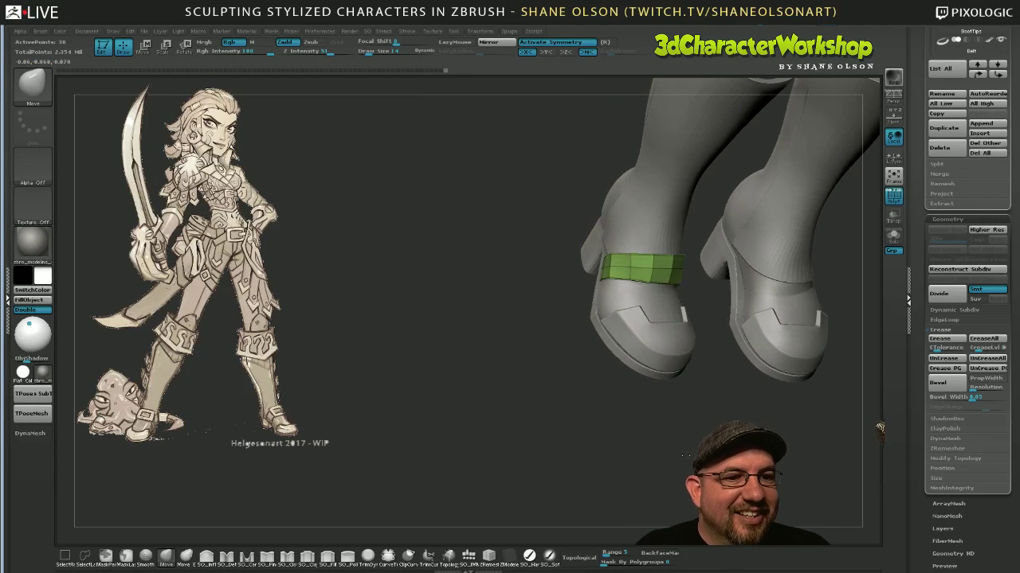
pyautogui.moveTo(493, 461); pyautogui.dragTo(500, 454)
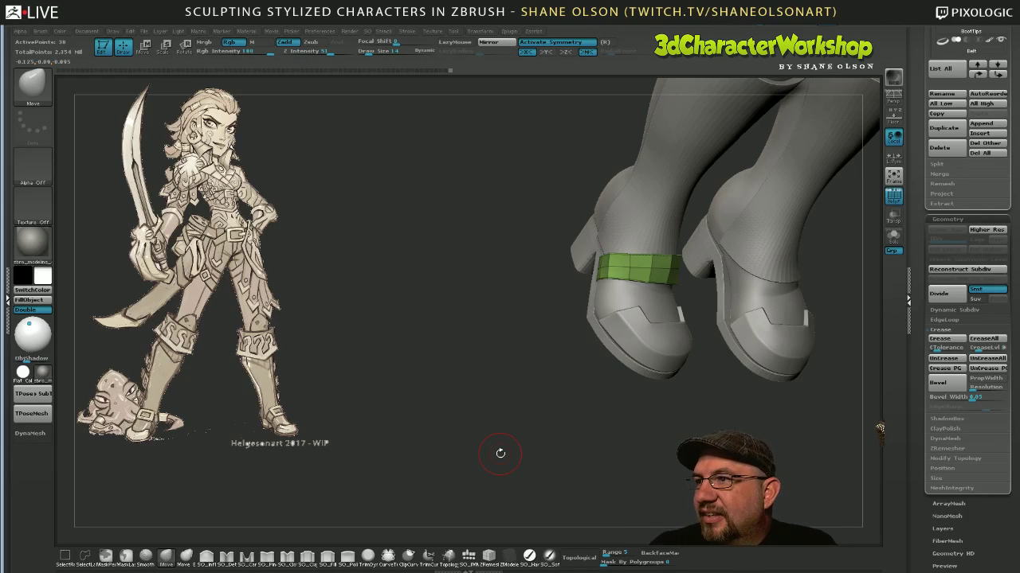
pyautogui.moveTo(514, 431); pyautogui.dragTo(510, 428)
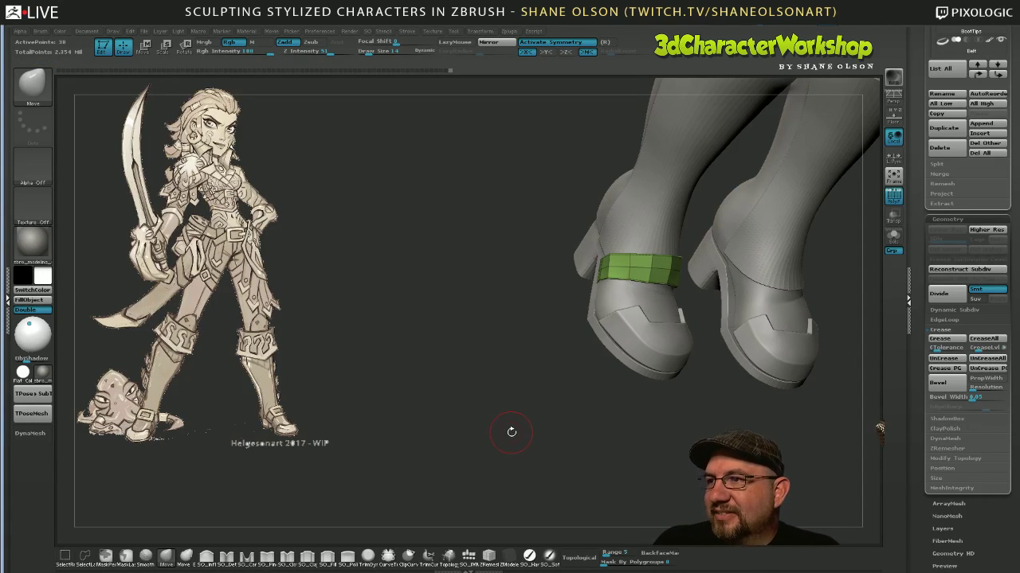
pyautogui.moveTo(511, 432)
pyautogui.mouseDown()
pyautogui.moveTo(518, 438)
pyautogui.moveTo(520, 416)
pyautogui.moveTo(477, 382)
pyautogui.mouseUp()
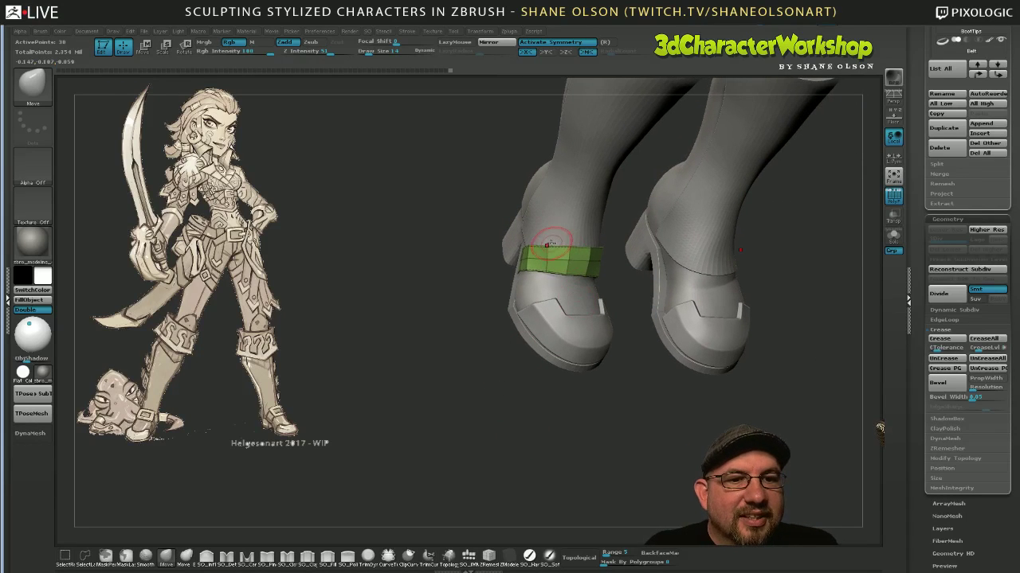
pyautogui.moveTo(623, 271); pyautogui.dragTo(666, 254)
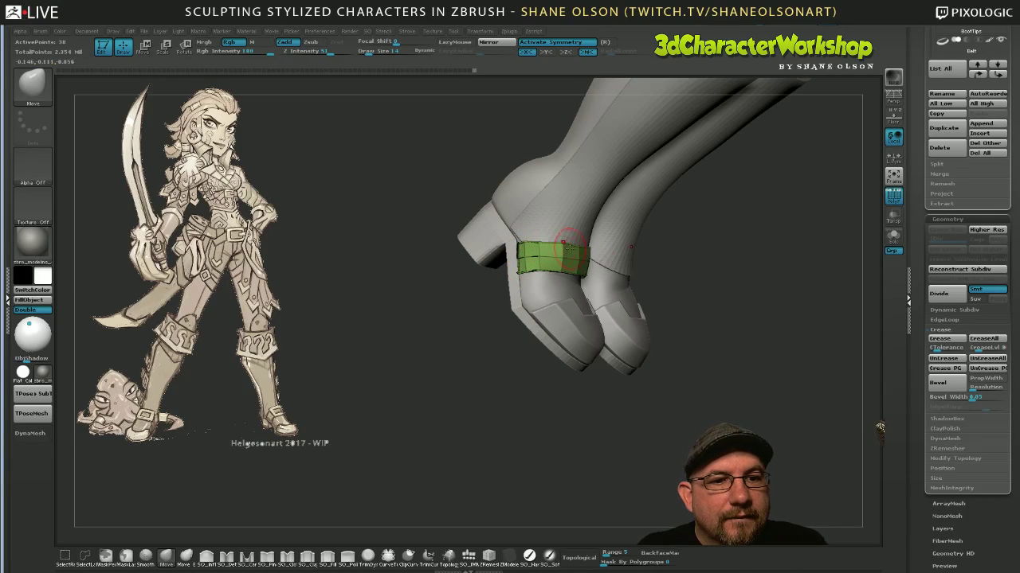
pyautogui.moveTo(710, 384)
pyautogui.mouseDown()
pyautogui.moveTo(694, 394)
pyautogui.moveTo(644, 384)
pyautogui.mouseUp()
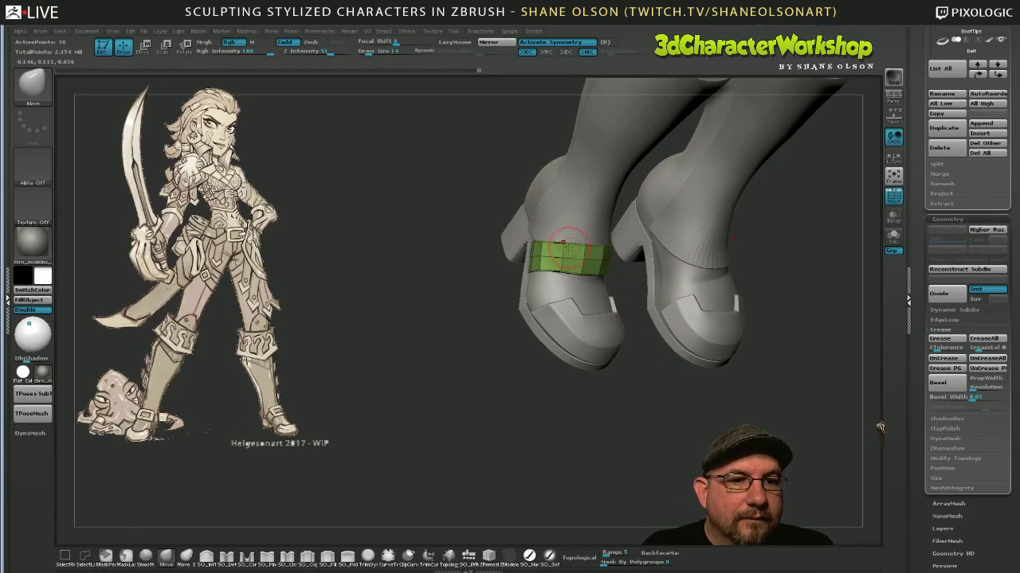
# Lower the strap's upper edge near its inner end and raise its lower edge slightly with the Move brush.
pyautogui.moveTo(670, 440); pyautogui.dragTo(634, 431)
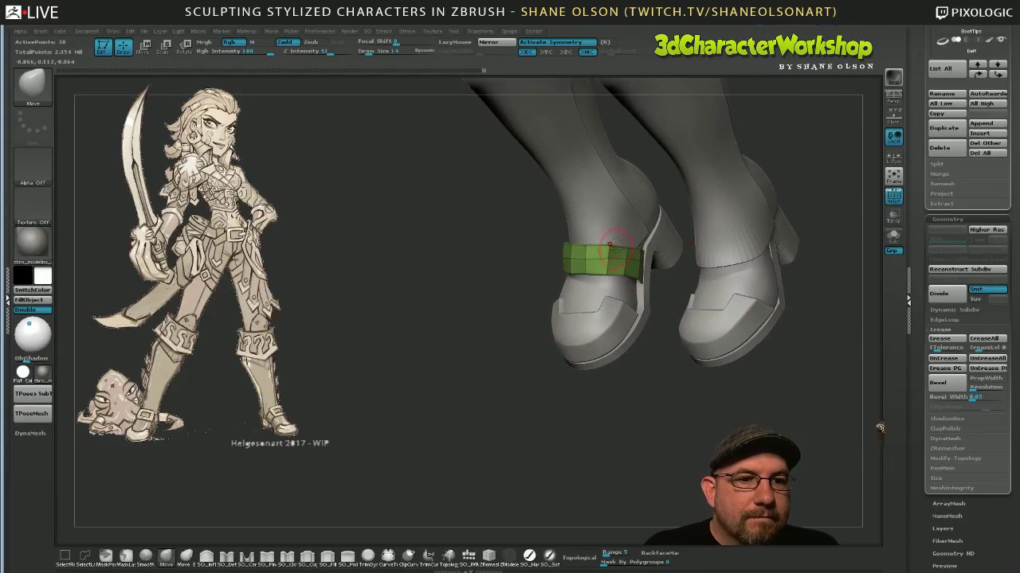
pyautogui.moveTo(616, 253); pyautogui.dragTo(614, 264)
pyautogui.moveTo(609, 435); pyautogui.dragTo(637, 433)
pyautogui.moveTo(647, 469); pyautogui.dragTo(671, 474)
pyautogui.keyDown('alt'); pyautogui.moveTo(642, 439); pyautogui.dragTo(486, 462); pyautogui.keyUp('alt')
pyautogui.moveTo(592, 448)
pyautogui.mouseDown()
pyautogui.moveTo(634, 447)
pyautogui.moveTo(569, 446)
pyautogui.moveTo(631, 446)
pyautogui.mouseUp()
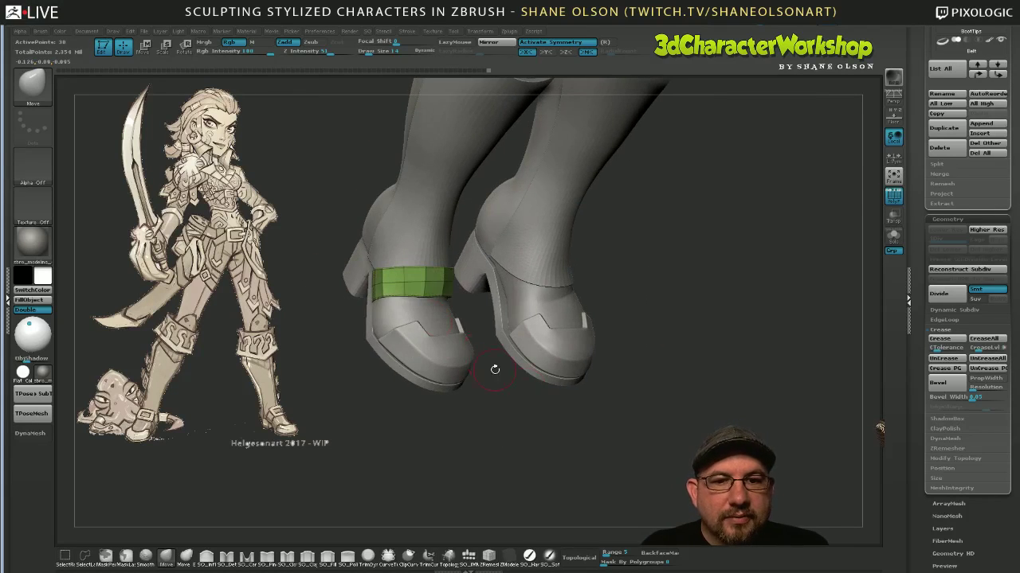
pyautogui.moveTo(403, 300); pyautogui.dragTo(402, 294)
pyautogui.keyDown('alt'); pyautogui.moveTo(599, 458); pyautogui.dragTo(619, 464); pyautogui.keyUp('alt')
# Try to delete hidden geometry from the strap mesh with Del Hidden.
pyautogui.press('space')
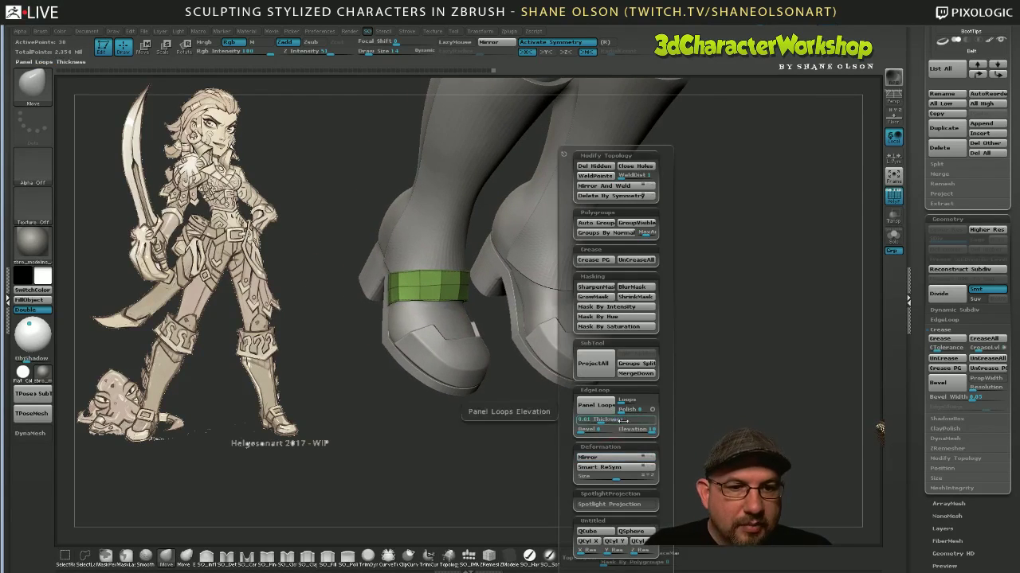
pyautogui.click(603, 169)
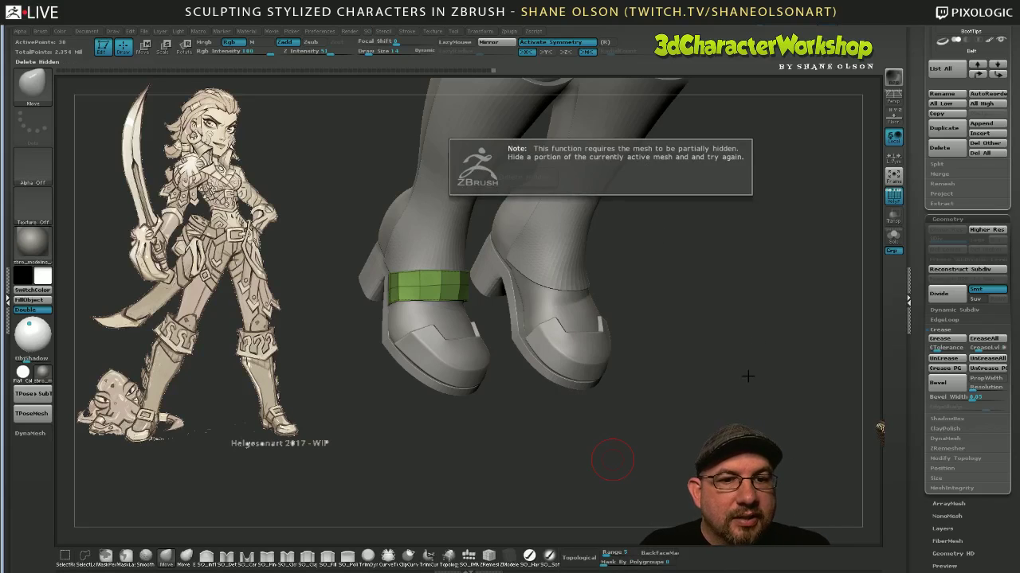
# Select the boot shafts, enlarge the Move brush to a Draw Size of 45, and reshape their lower hem over the instep.
pyautogui.moveTo(733, 405); pyautogui.dragTo(685, 433)
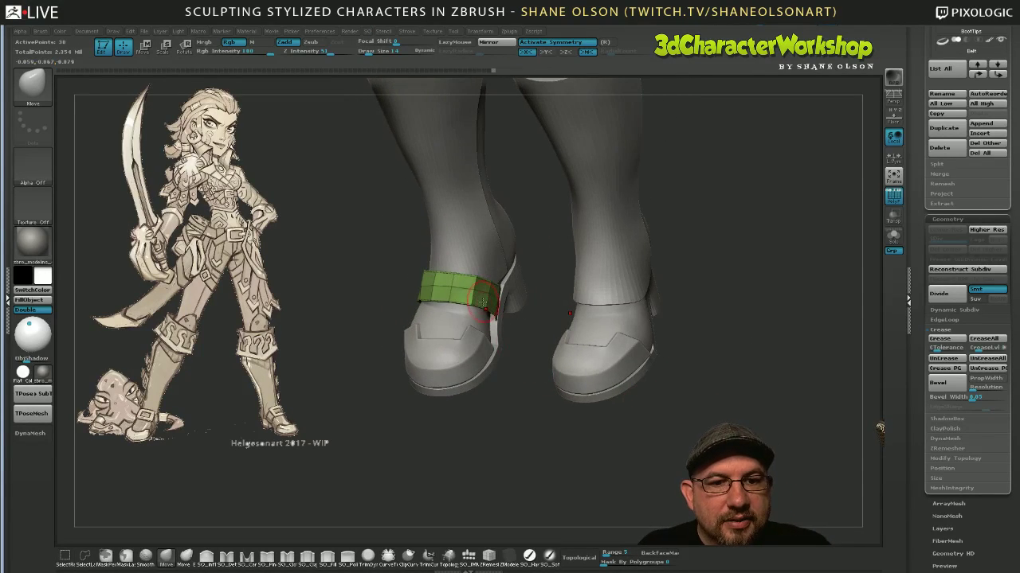
pyautogui.moveTo(622, 461); pyautogui.dragTo(619, 443)
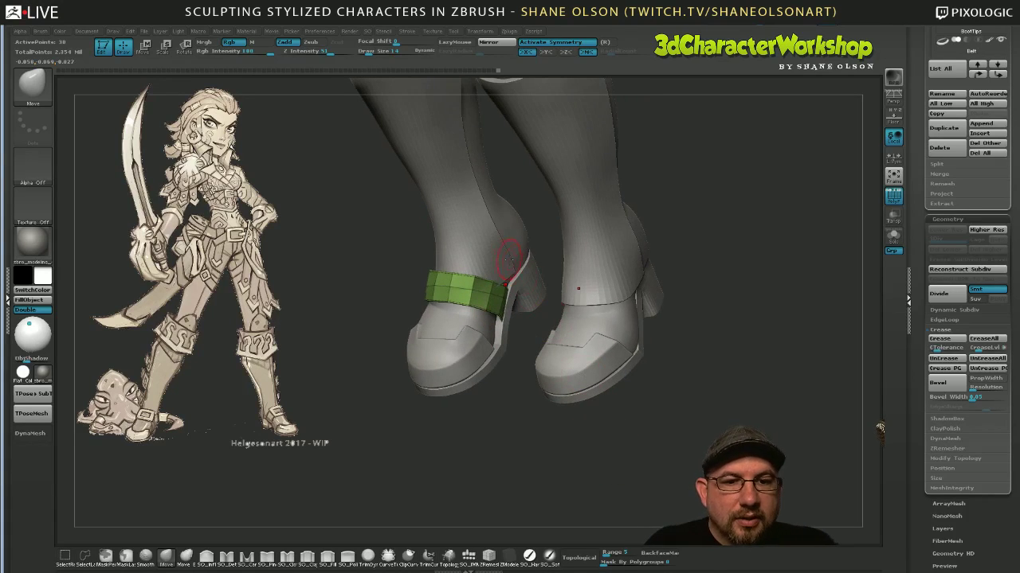
pyautogui.keyDown('alt'); pyautogui.moveTo(517, 433); pyautogui.dragTo(544, 437); pyautogui.keyUp('alt')
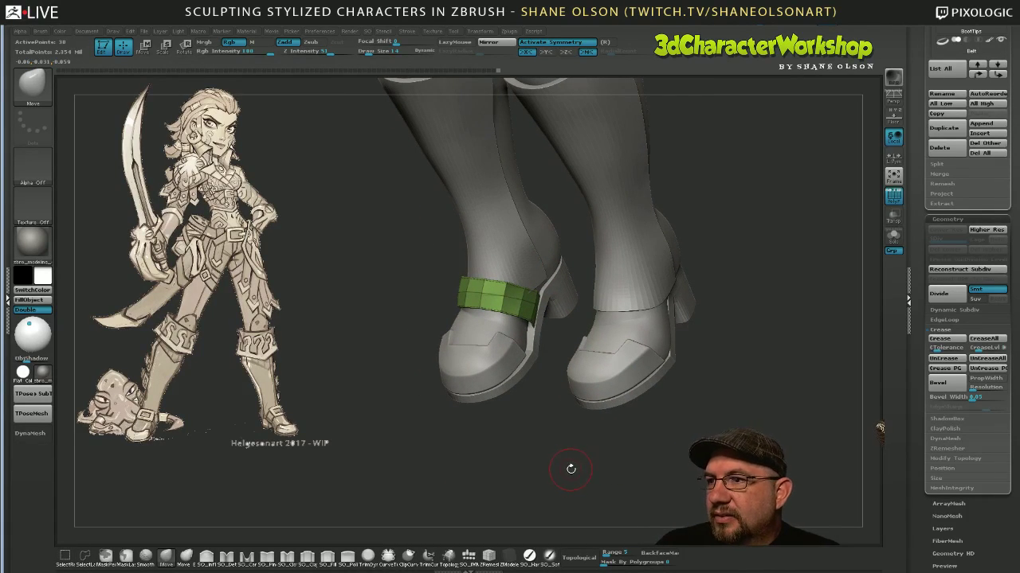
pyautogui.keyDown('alt'); pyautogui.click(511, 272); pyautogui.keyUp('alt')
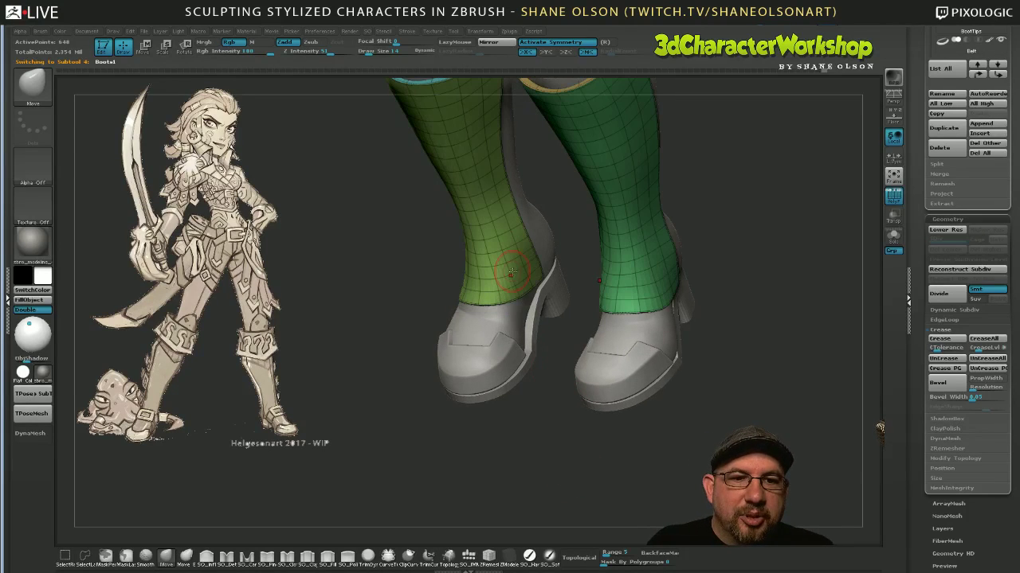
pyautogui.press('s')
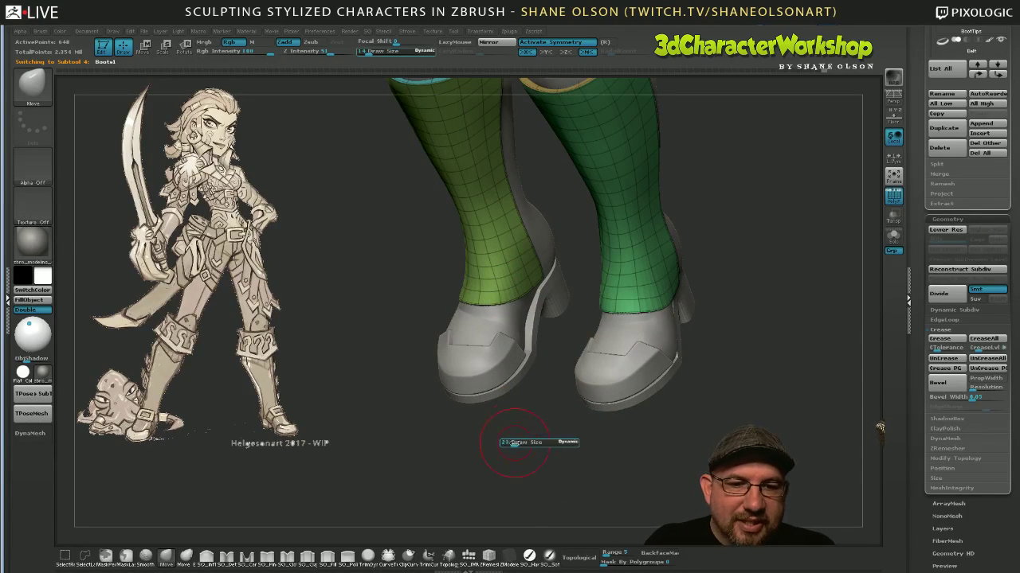
pyautogui.moveTo(513, 444)
pyautogui.mouseDown()
pyautogui.moveTo(531, 448)
pyautogui.moveTo(517, 444)
pyautogui.mouseUp()
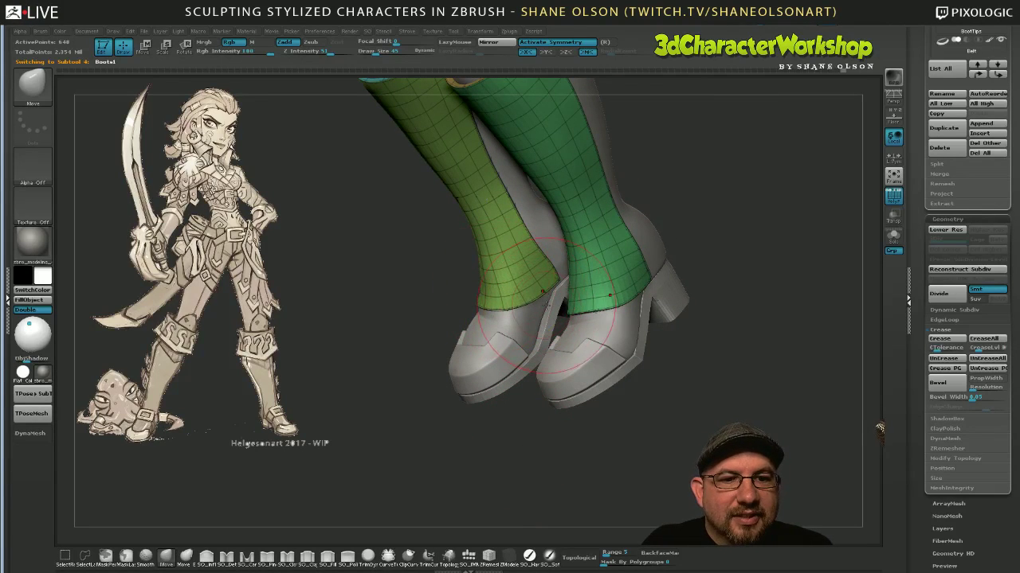
pyautogui.moveTo(509, 304); pyautogui.dragTo(510, 311)
pyautogui.moveTo(537, 451); pyautogui.dragTo(618, 447)
pyautogui.moveTo(505, 308); pyautogui.dragTo(499, 307)
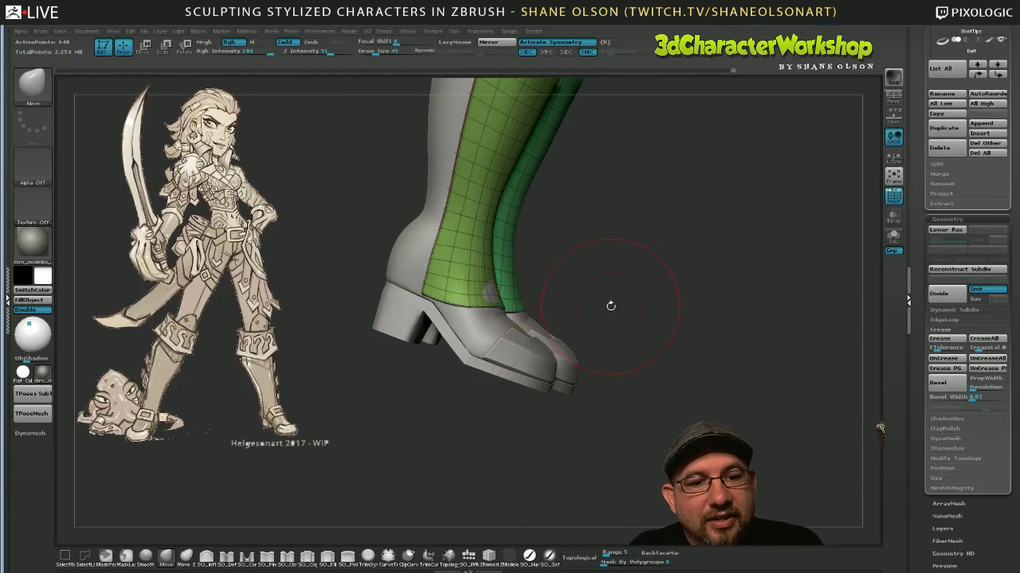
# Reduce the Move brush's Draw Size to 28 and refine the boot shafts' lower hem around the instep and sides.
pyautogui.moveTo(663, 316)
pyautogui.mouseDown()
pyautogui.moveTo(624, 314)
pyautogui.moveTo(671, 371)
pyautogui.moveTo(578, 364)
pyautogui.moveTo(532, 452)
pyautogui.moveTo(536, 307)
pyautogui.mouseUp()
pyautogui.press('s')
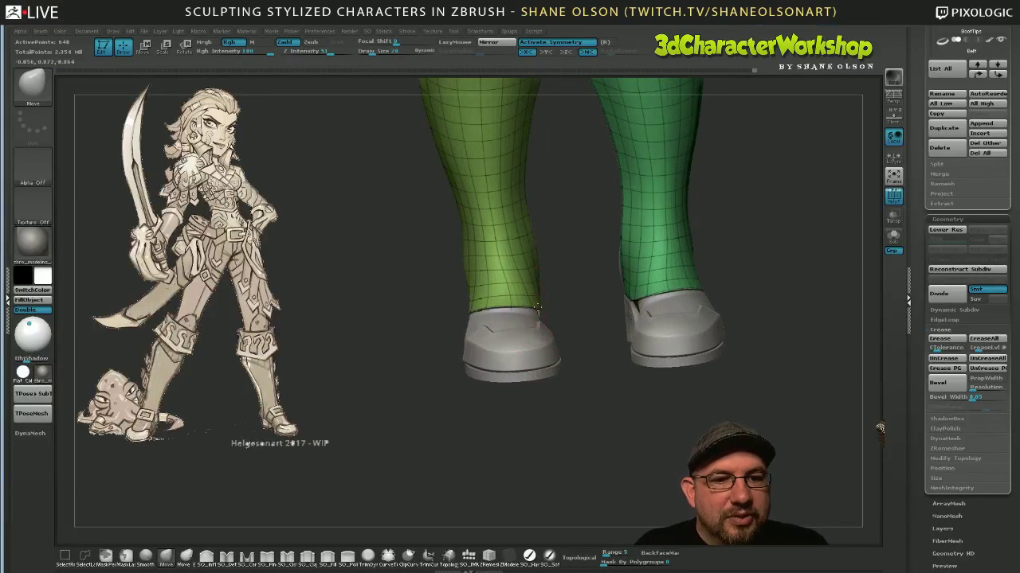
pyautogui.moveTo(637, 460); pyautogui.dragTo(624, 462)
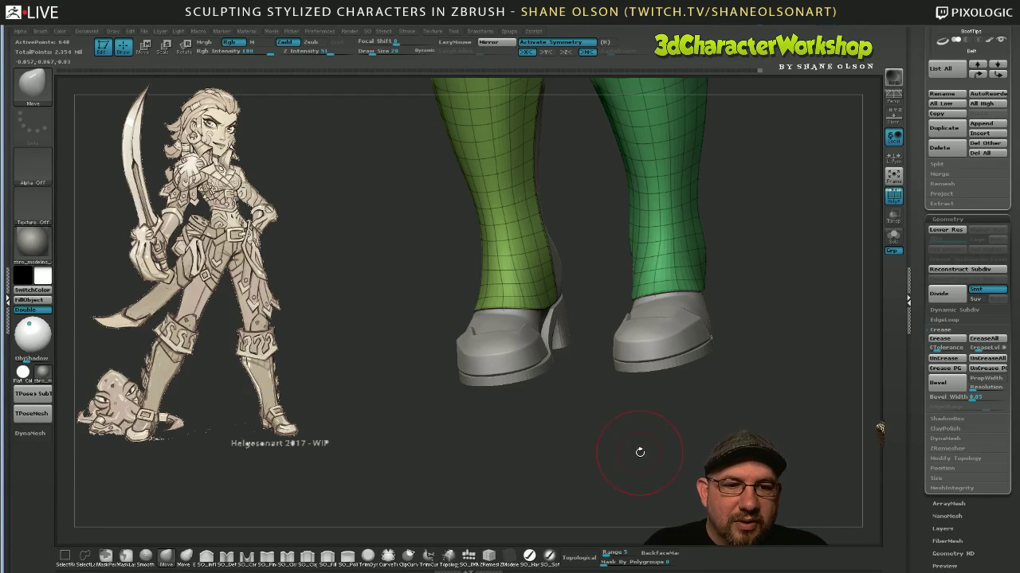
pyautogui.moveTo(640, 452); pyautogui.dragTo(556, 293)
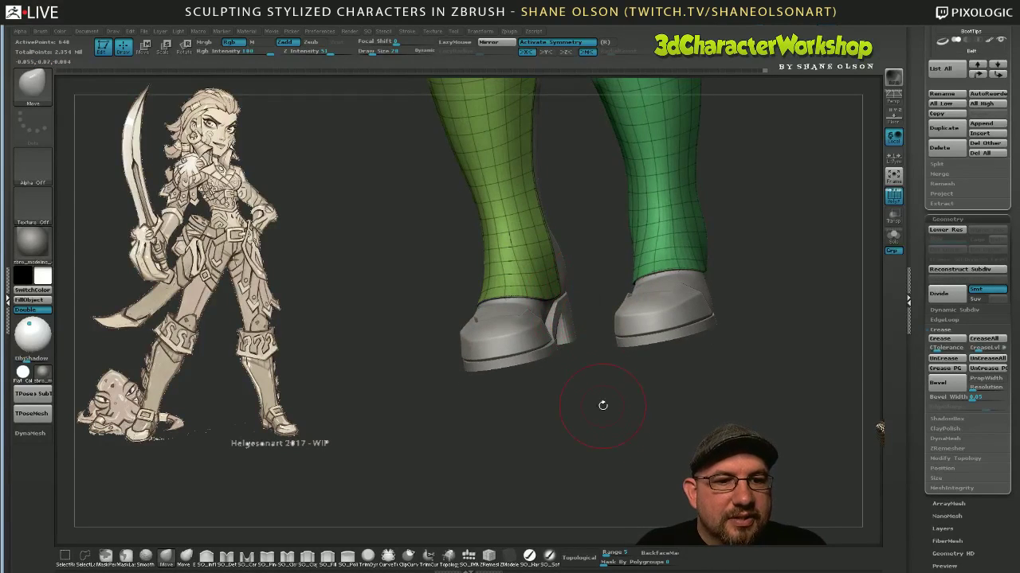
pyautogui.moveTo(603, 406); pyautogui.dragTo(613, 452)
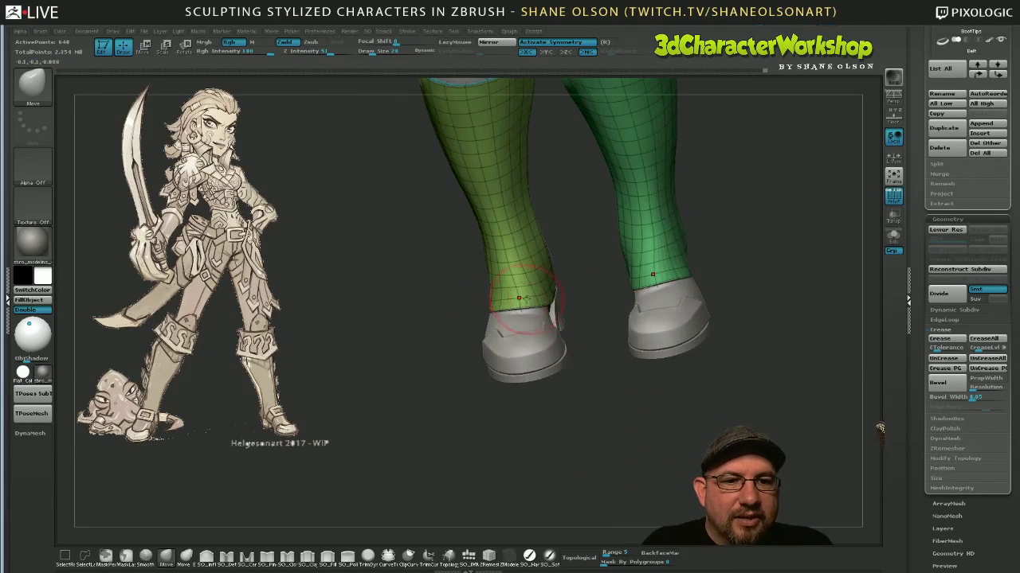
pyautogui.moveTo(579, 361); pyautogui.dragTo(633, 448)
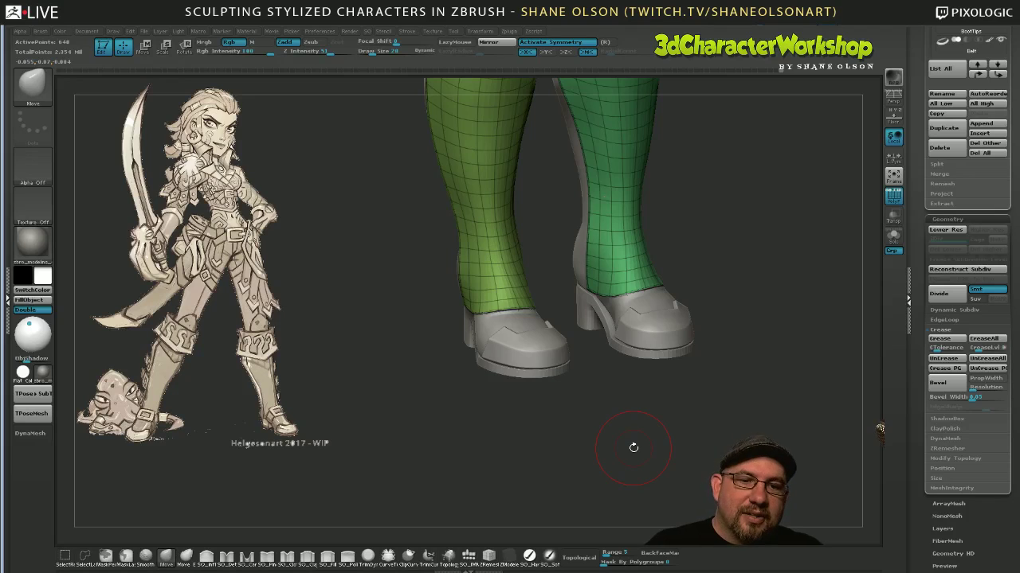
pyautogui.moveTo(634, 409); pyautogui.dragTo(540, 381)
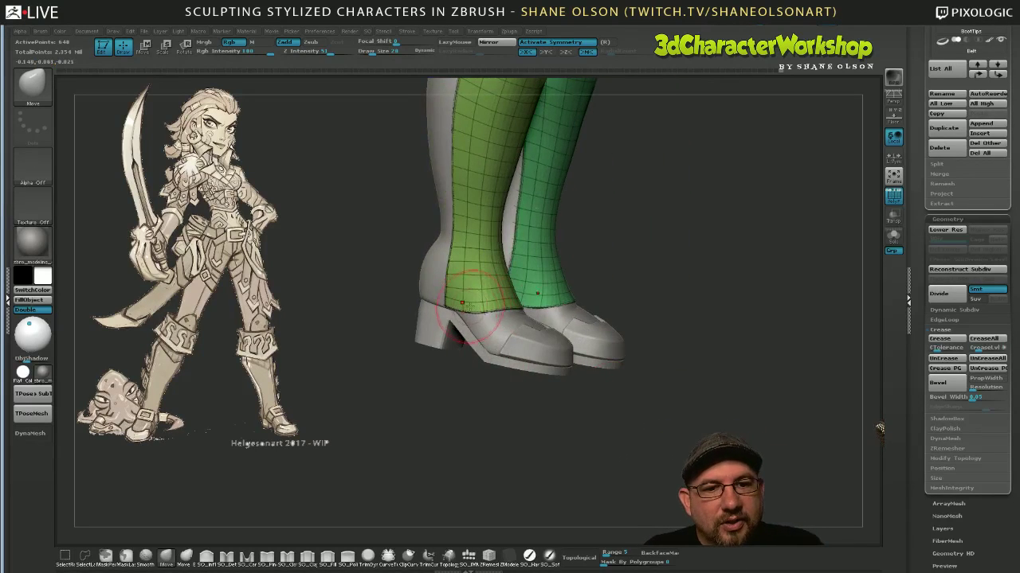
pyautogui.moveTo(470, 306); pyautogui.dragTo(768, 383)
# Show the hidden ankle strap subtool again and make it the active subtool.
pyautogui.moveTo(922, 233); pyautogui.dragTo(922, 289)
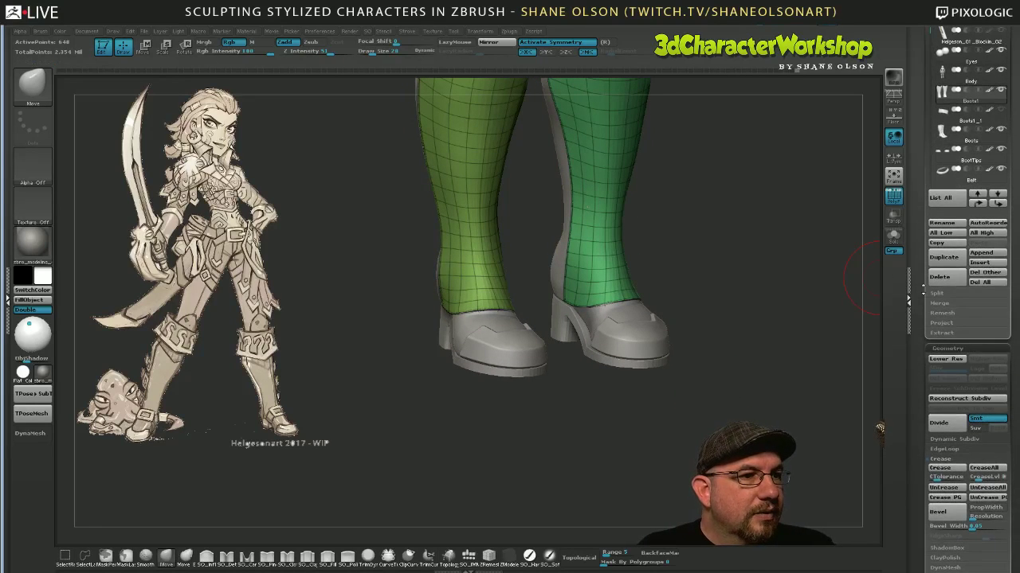
pyautogui.click(1000, 109)
pyautogui.keyDown('alt'); pyautogui.moveTo(700, 414); pyautogui.dragTo(669, 441); pyautogui.keyUp('alt')
pyautogui.moveTo(669, 440); pyautogui.dragTo(715, 451)
pyautogui.click(946, 114)
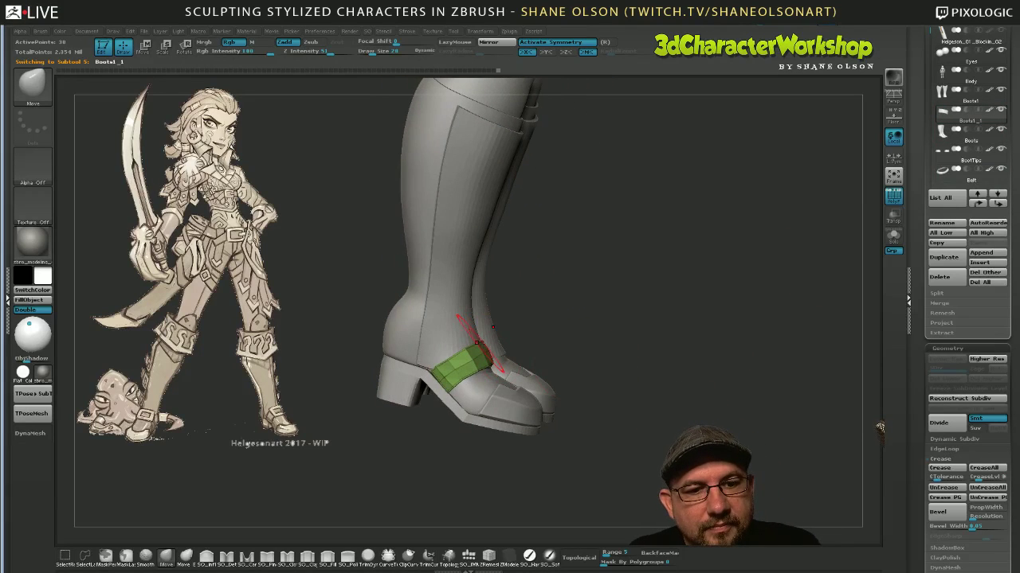
# Compare the ankle strap with the boot shafts' lower hem from the front, above and both sides.
pyautogui.moveTo(586, 364); pyautogui.dragTo(548, 378)
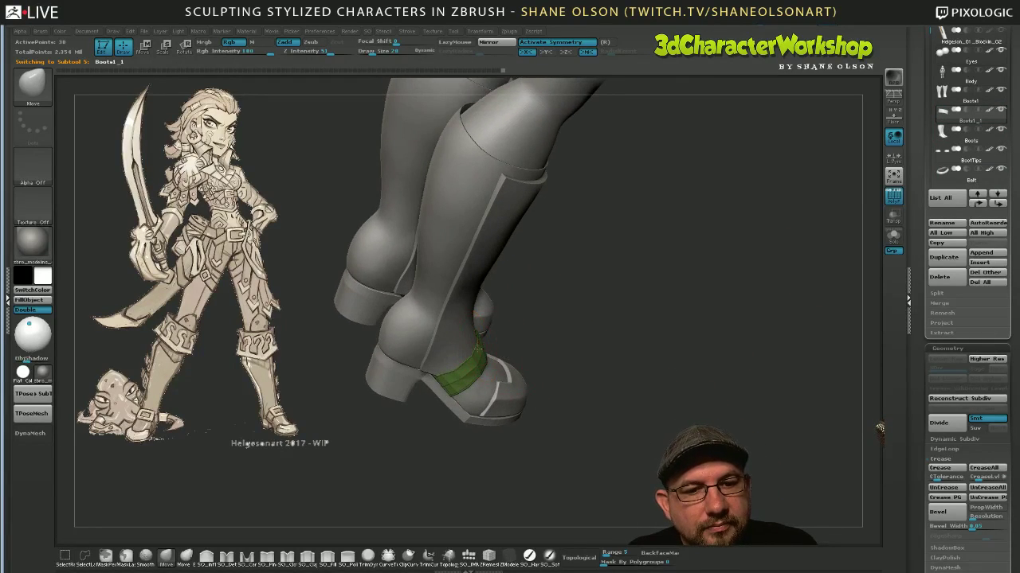
pyautogui.moveTo(680, 460); pyautogui.dragTo(607, 460)
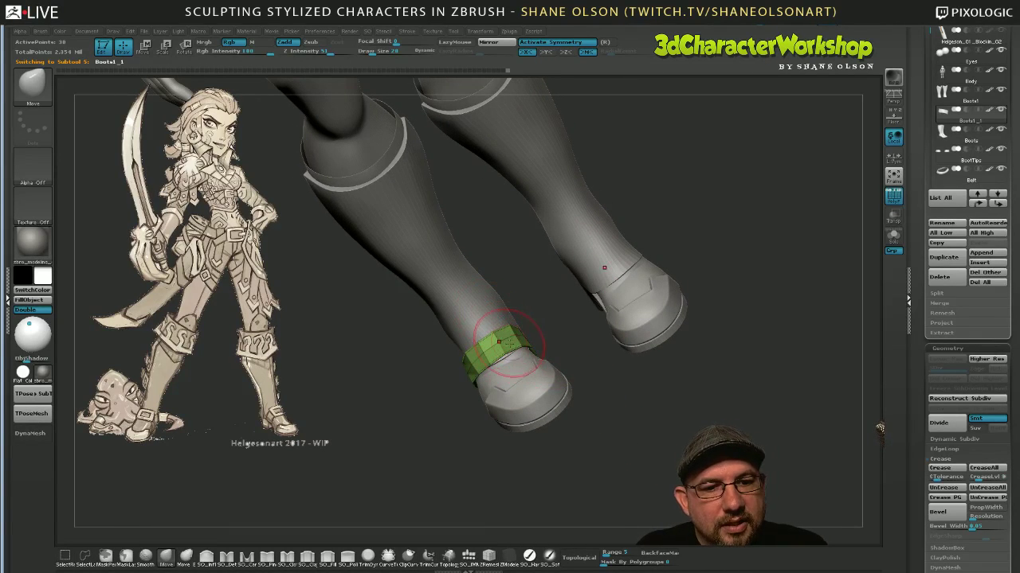
pyautogui.keyDown('alt'); pyautogui.click(488, 315); pyautogui.keyUp('alt')
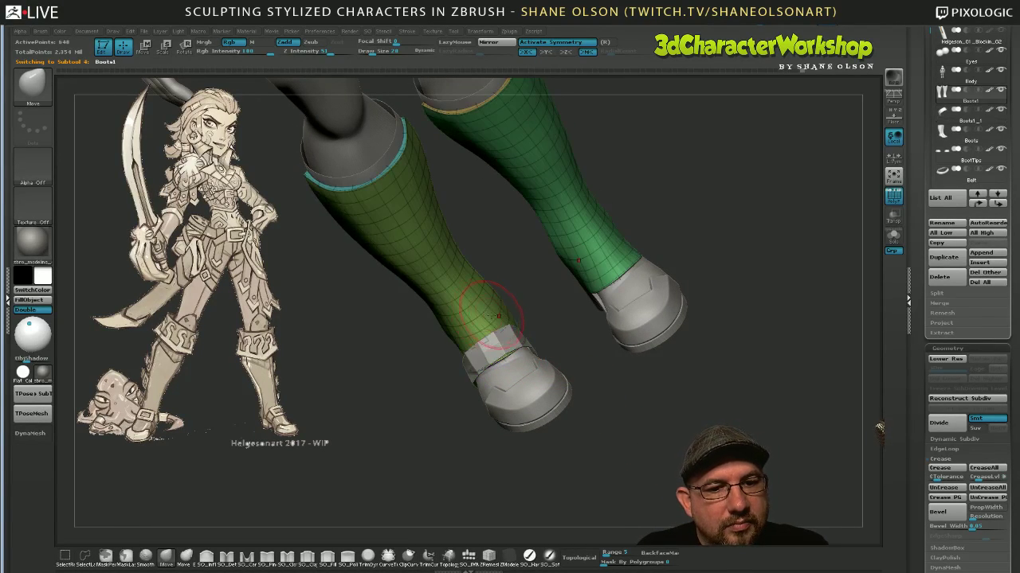
pyautogui.moveTo(607, 423); pyautogui.dragTo(649, 423)
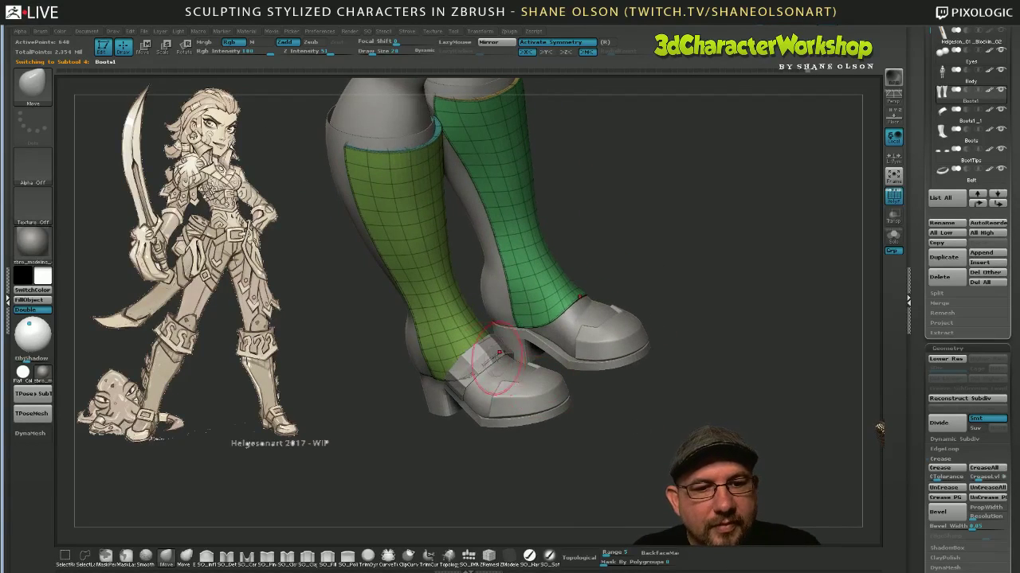
pyautogui.moveTo(575, 446); pyautogui.dragTo(588, 431)
pyautogui.keyDown('alt'); pyautogui.click(485, 362); pyautogui.keyUp('alt')
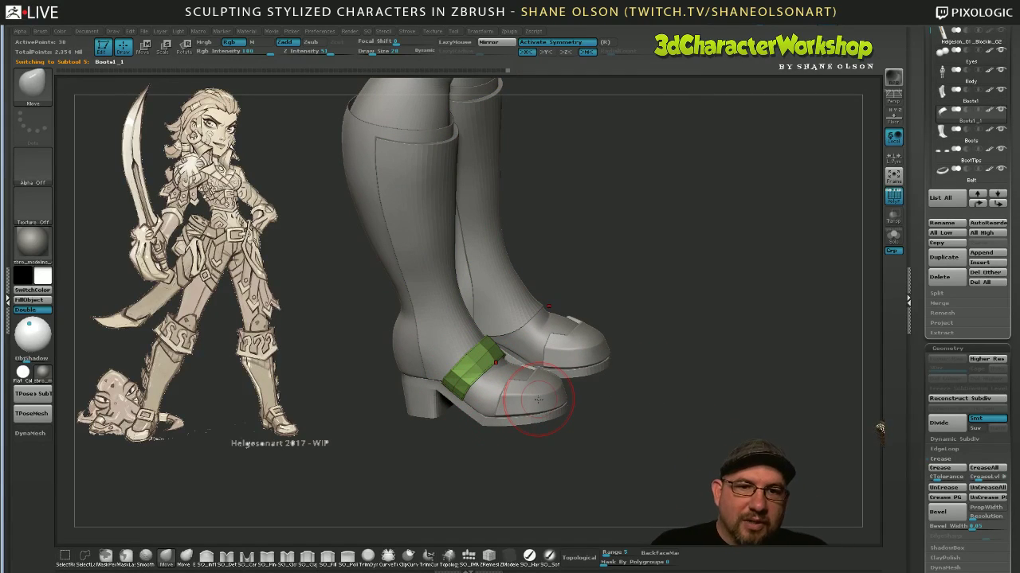
pyautogui.moveTo(690, 437); pyautogui.dragTo(716, 371)
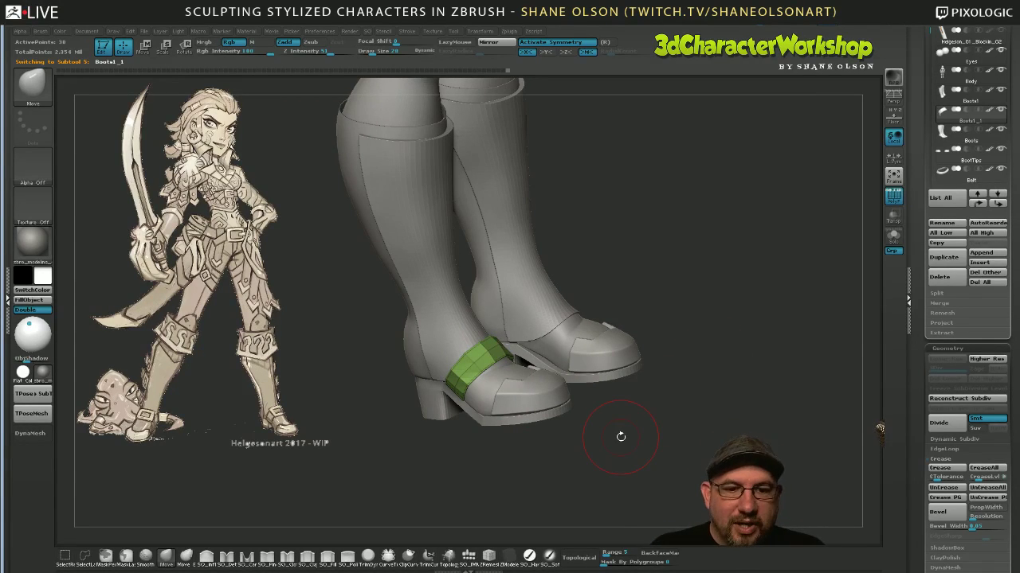
pyautogui.moveTo(706, 413); pyautogui.dragTo(739, 366)
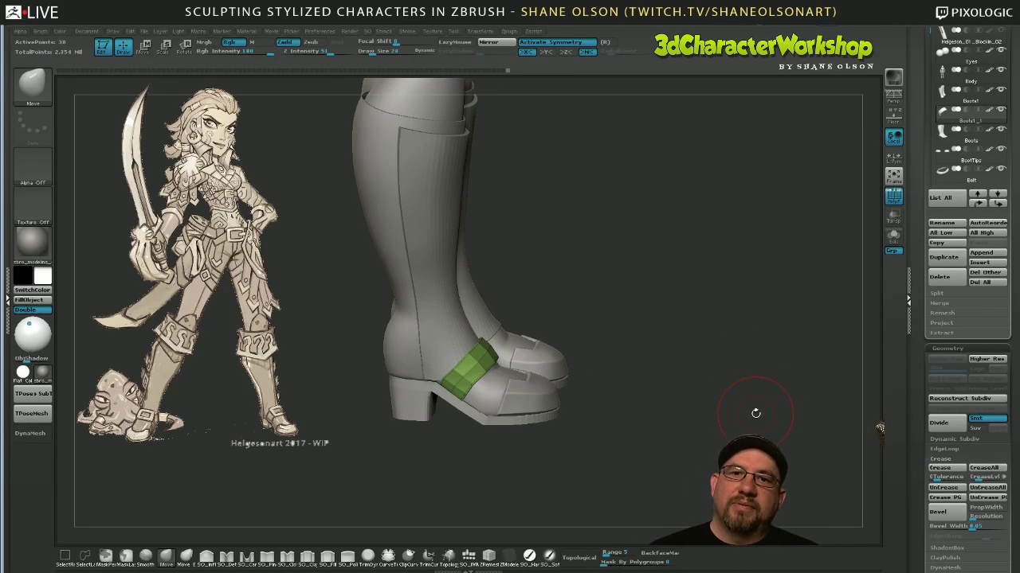
pyautogui.moveTo(756, 414)
pyautogui.mouseDown()
pyautogui.moveTo(659, 442)
pyautogui.moveTo(660, 461)
pyautogui.moveTo(613, 358)
pyautogui.mouseUp()
# Reduce the Move brush's Draw Size to 15 and adjust the strap's ends to follow the boot.
pyautogui.press('s')
pyautogui.moveTo(462, 457); pyautogui.dragTo(507, 411)
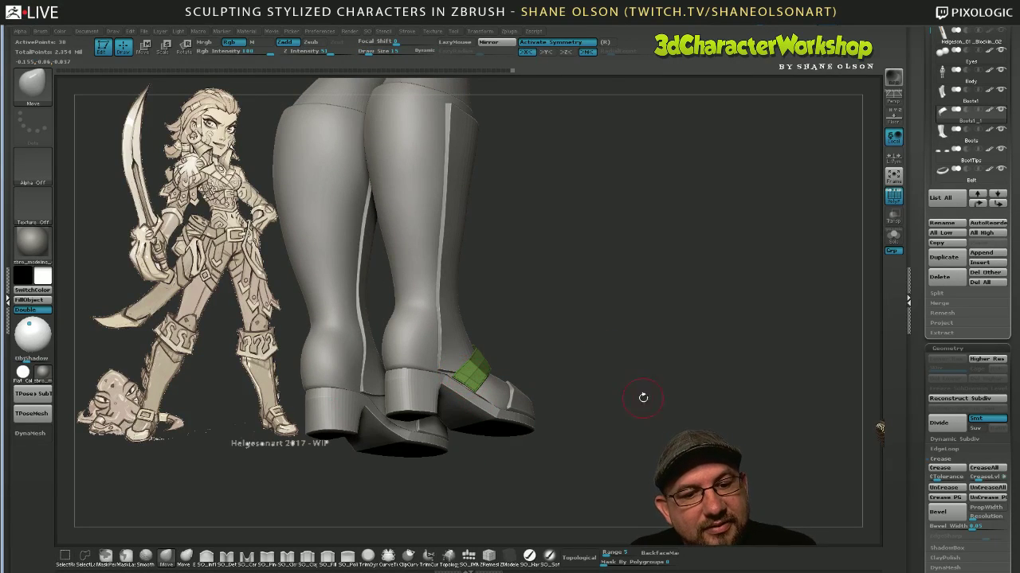
pyautogui.moveTo(642, 396); pyautogui.dragTo(644, 484)
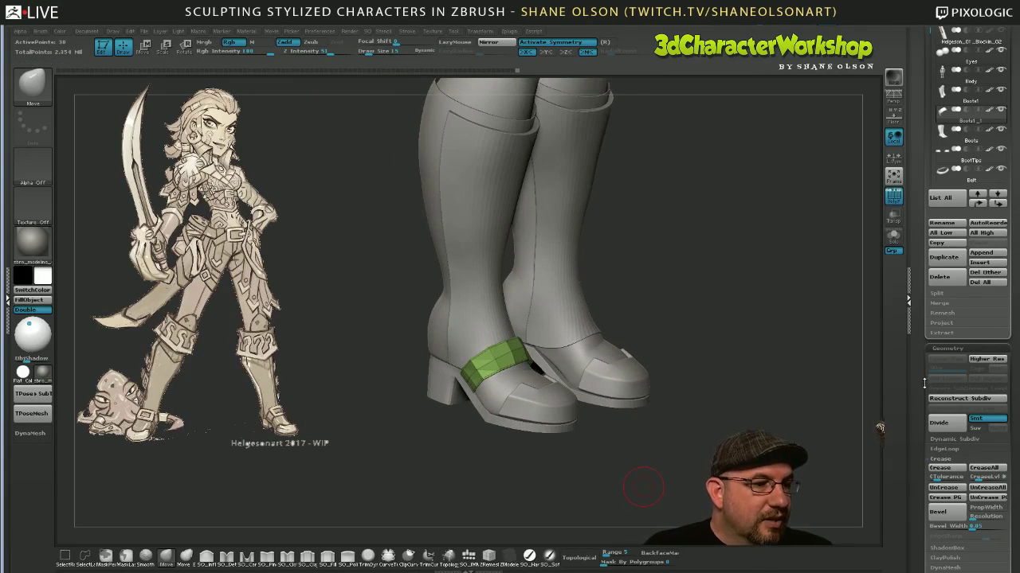
pyautogui.scroll(-5, 924, 383)
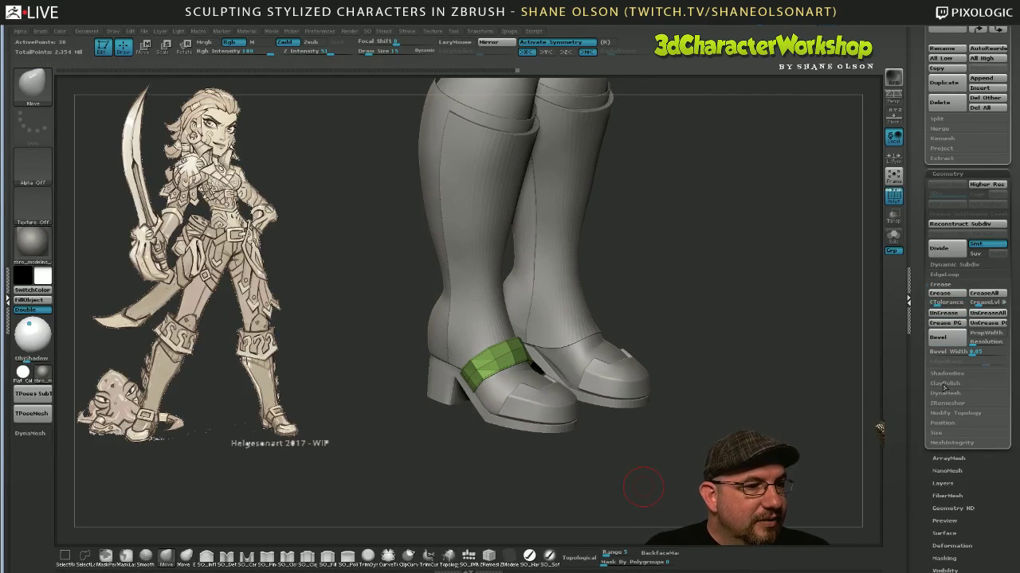
pyautogui.moveTo(547, 337); pyautogui.dragTo(705, 338)
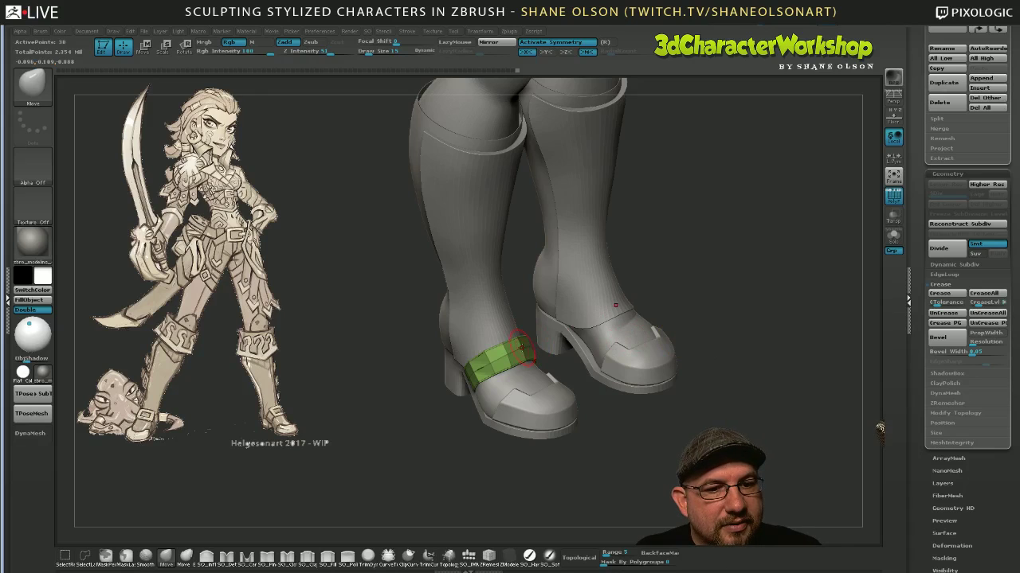
pyautogui.moveTo(535, 355); pyautogui.dragTo(705, 434)
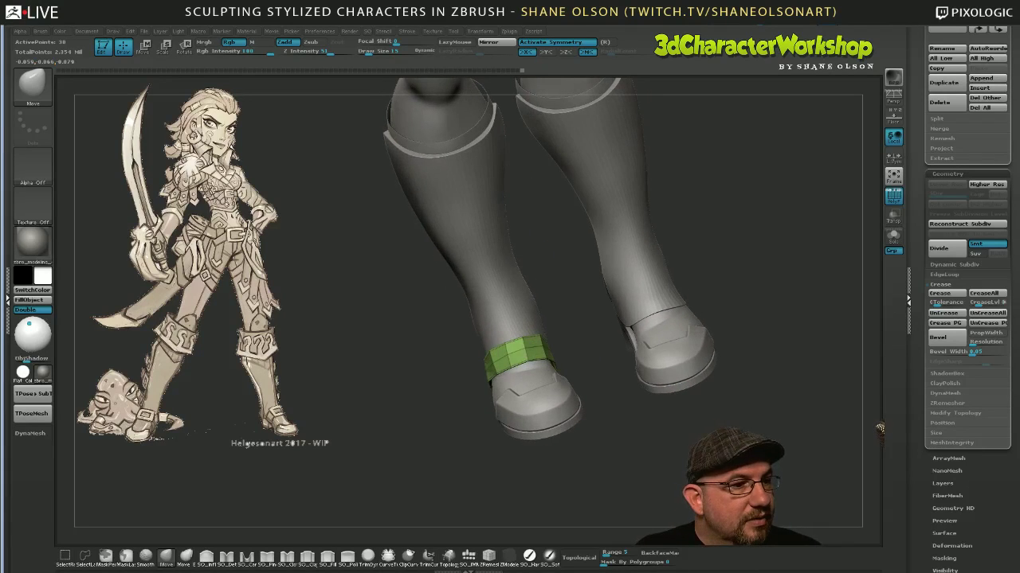
# Try thickening the strap with Panel Loops at a Thickness of 0.01, and undo it.
pyautogui.click(948, 275)
pyautogui.click(946, 359)
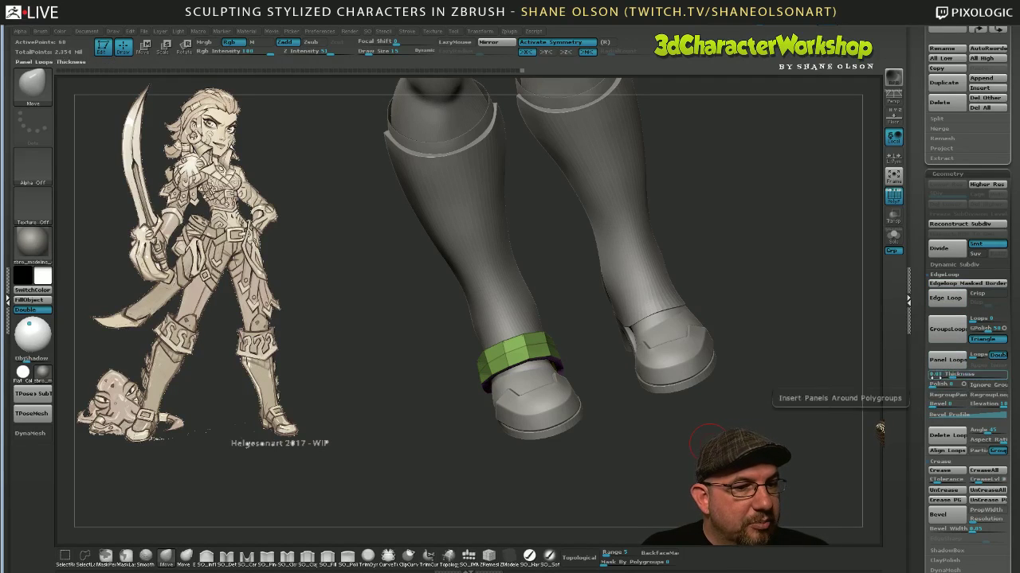
pyautogui.moveTo(698, 444); pyautogui.dragTo(726, 436)
pyautogui.hotkey('ctrl', 'z')
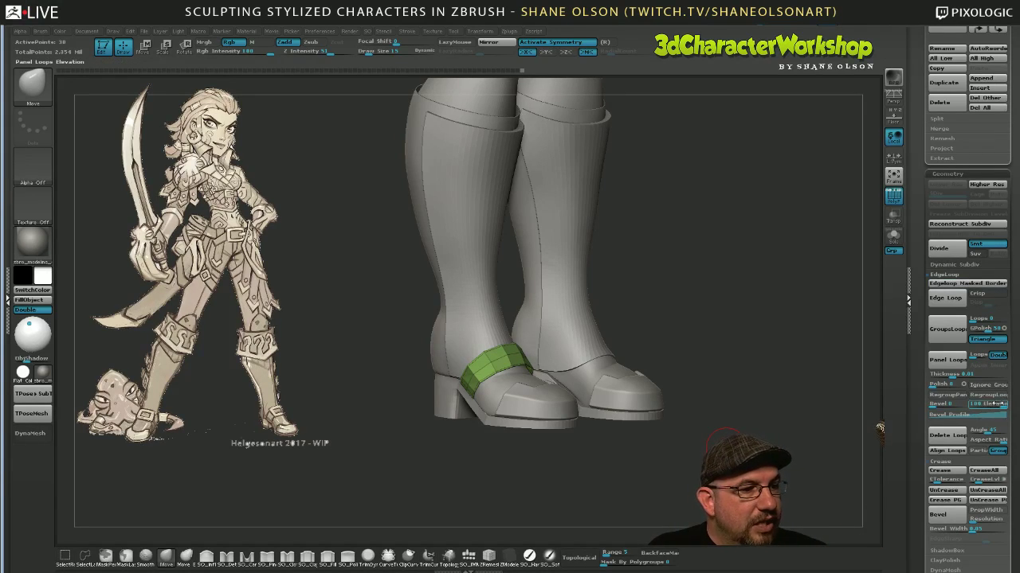
# Thicken the strap with Panel Loops using a Thickness of 0.01, a negative Elevation and a Bevel of 21.
pyautogui.moveTo(736, 353); pyautogui.dragTo(740, 392)
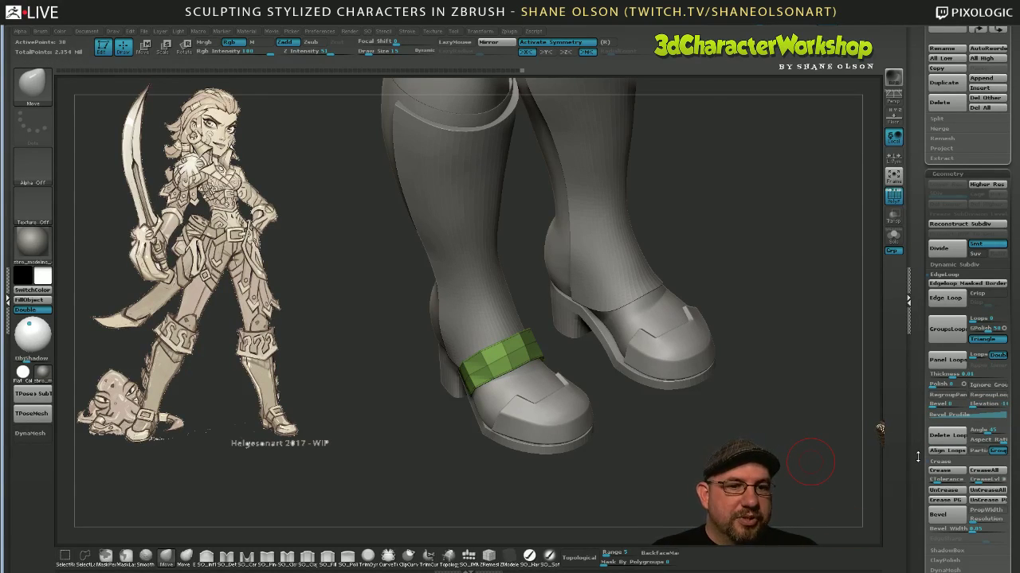
pyautogui.moveTo(652, 423); pyautogui.dragTo(576, 380)
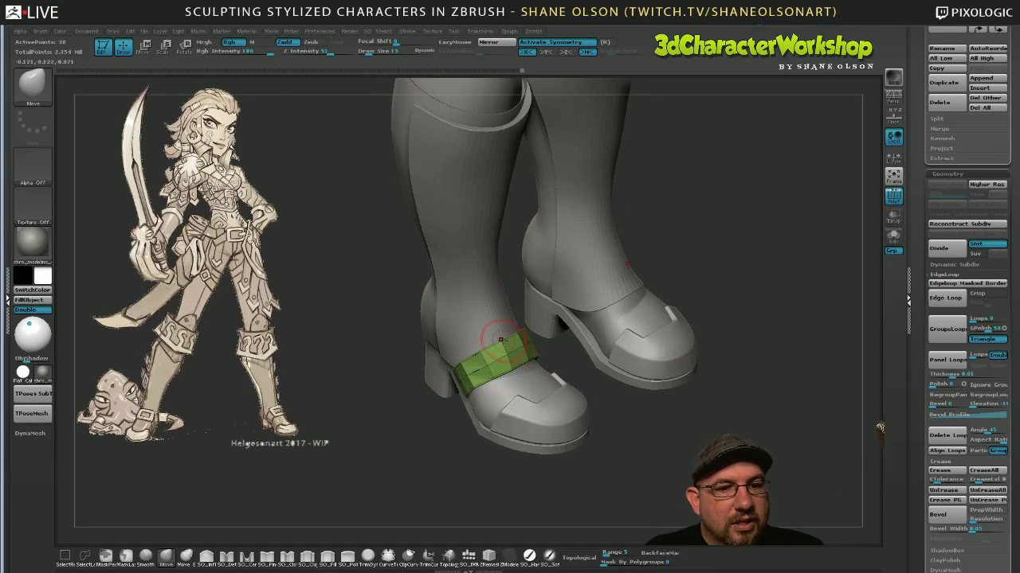
pyautogui.moveTo(689, 462); pyautogui.dragTo(632, 456)
pyautogui.click(969, 415)
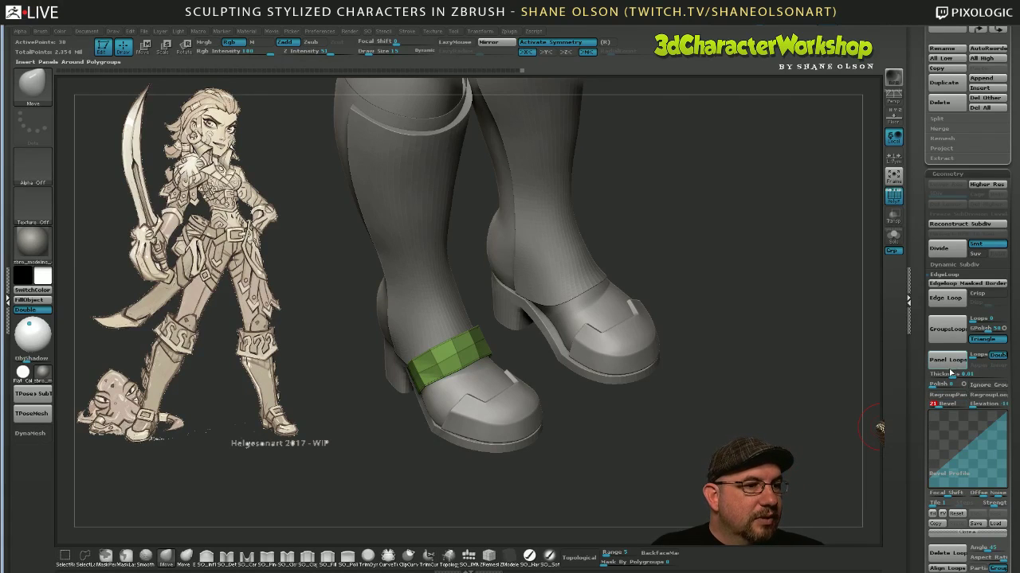
pyautogui.click(948, 360)
pyautogui.moveTo(713, 416)
pyautogui.mouseDown()
pyautogui.moveTo(687, 412)
pyautogui.moveTo(659, 471)
pyautogui.moveTo(630, 476)
pyautogui.mouseUp()
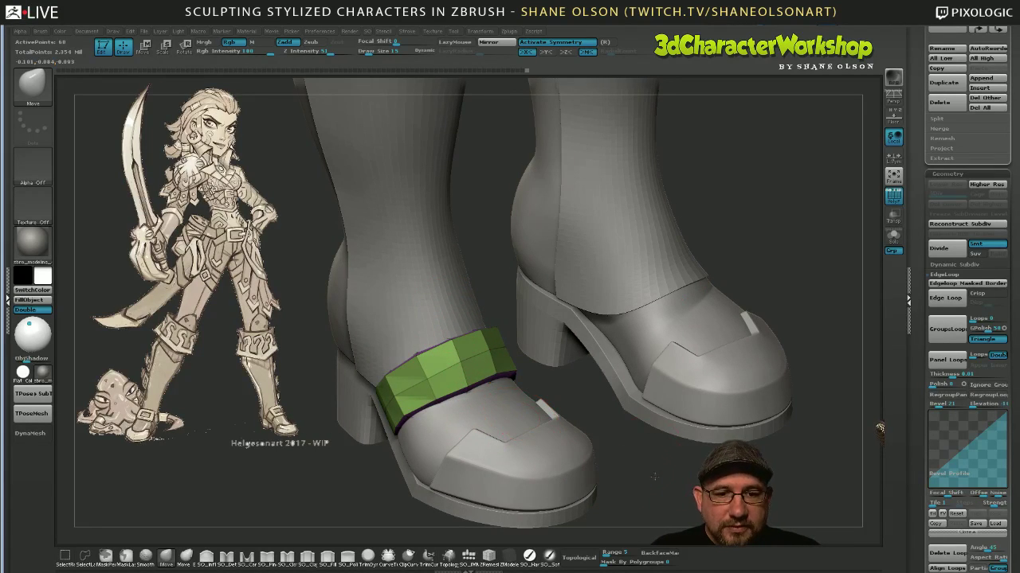
# Examine the thickened strap's edges and its fit around the boot from the front, above and the sides.
pyautogui.moveTo(647, 456); pyautogui.dragTo(654, 481)
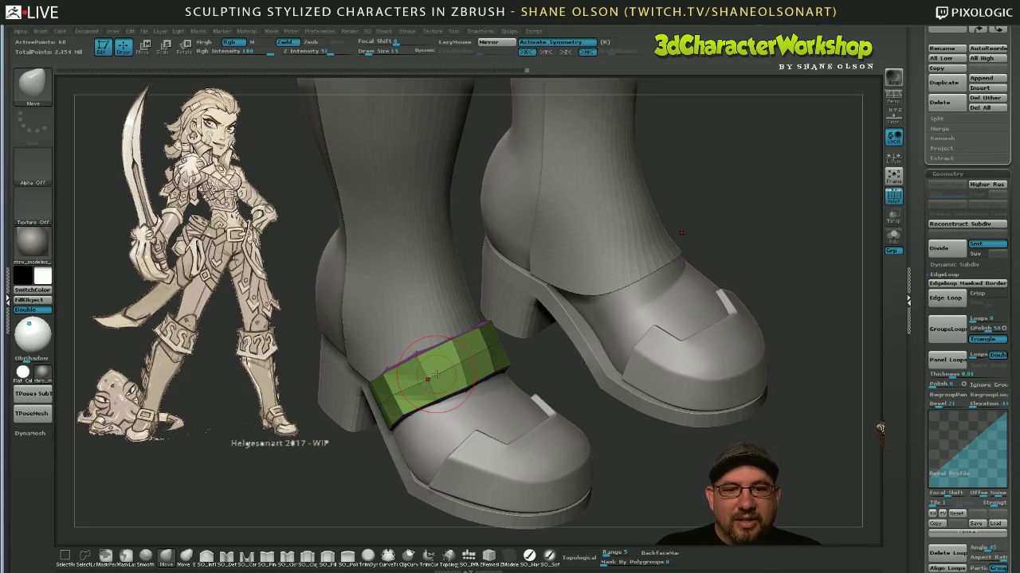
pyautogui.moveTo(637, 473)
pyautogui.mouseDown()
pyautogui.moveTo(653, 464)
pyautogui.moveTo(564, 368)
pyautogui.moveTo(548, 368)
pyautogui.moveTo(571, 338)
pyautogui.moveTo(549, 351)
pyautogui.mouseUp()
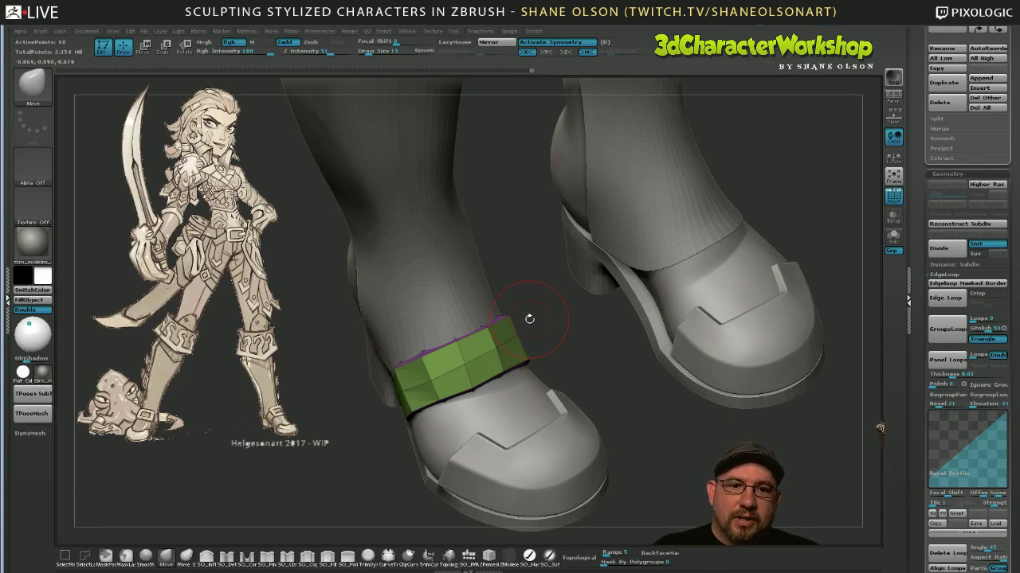
pyautogui.moveTo(588, 358); pyautogui.dragTo(532, 342)
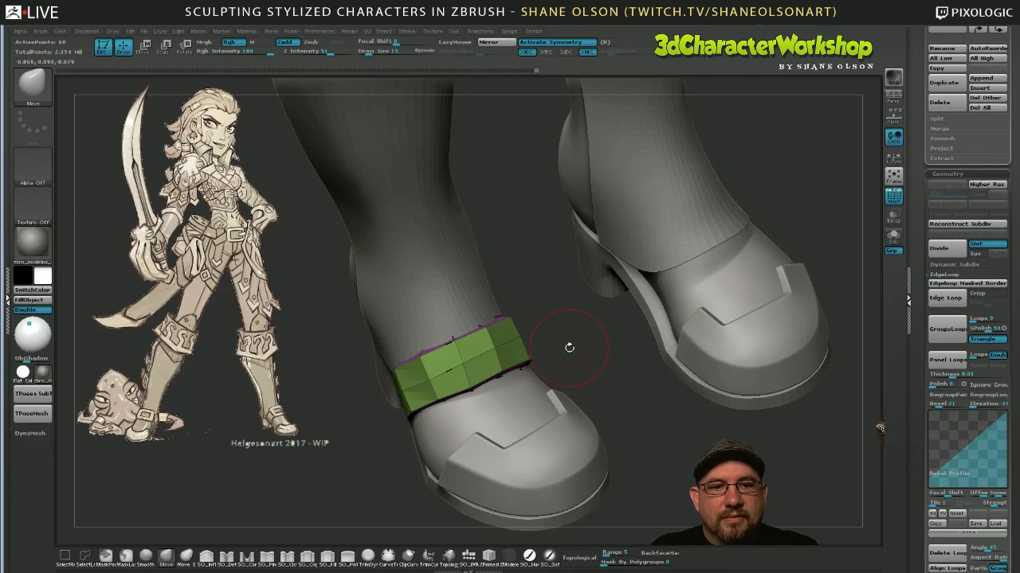
pyautogui.moveTo(568, 348); pyautogui.dragTo(548, 363)
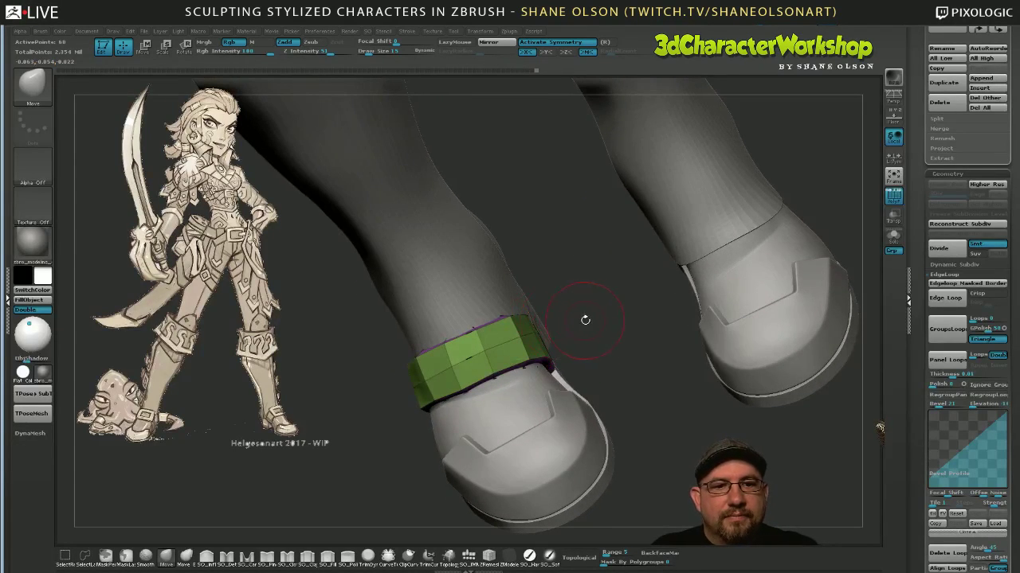
pyautogui.moveTo(584, 319)
pyautogui.mouseDown()
pyautogui.moveTo(576, 319)
pyautogui.moveTo(601, 319)
pyautogui.moveTo(526, 303)
pyautogui.mouseUp()
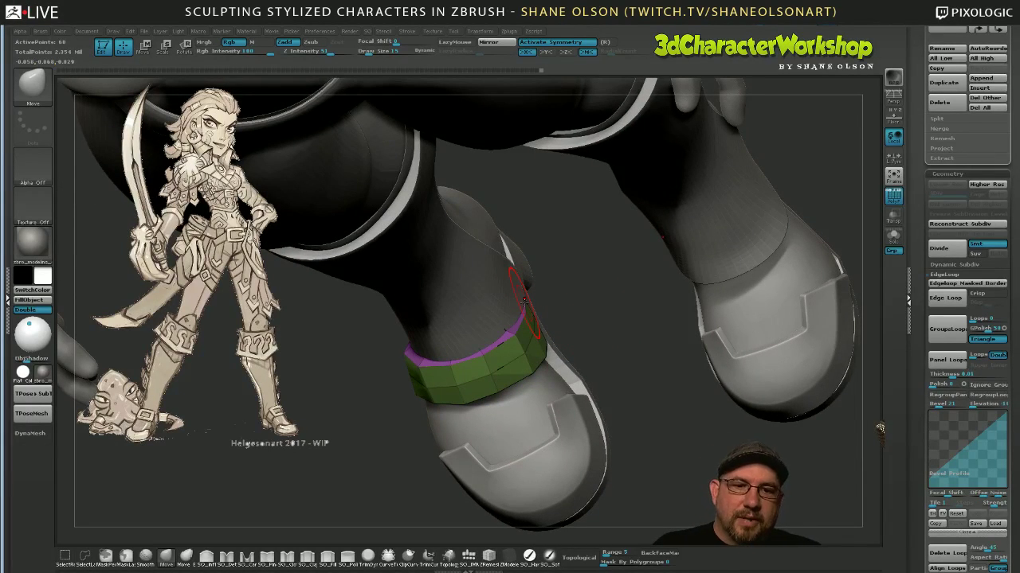
pyautogui.moveTo(659, 448); pyautogui.dragTo(742, 418)
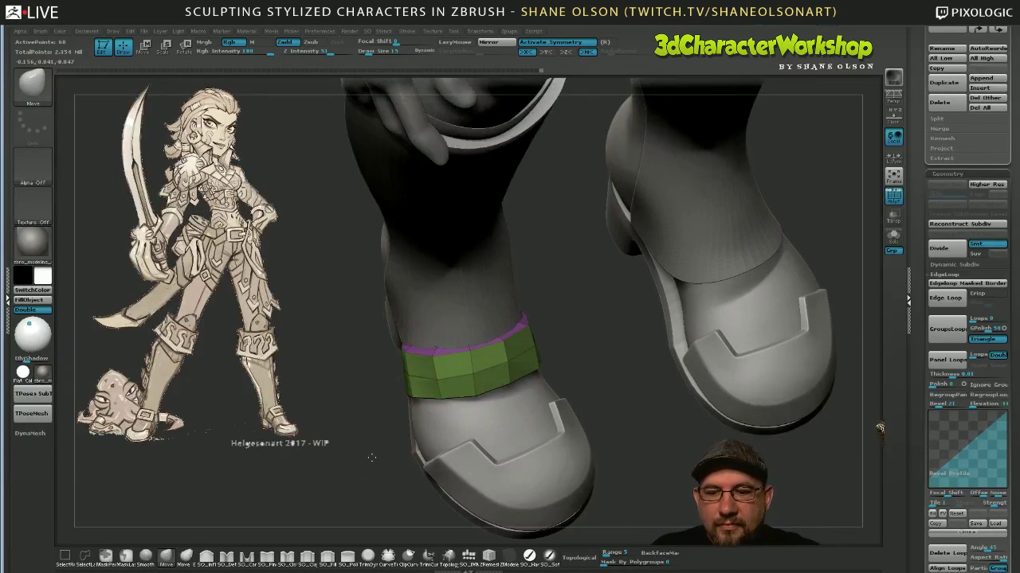
pyautogui.moveTo(372, 458); pyautogui.dragTo(365, 427)
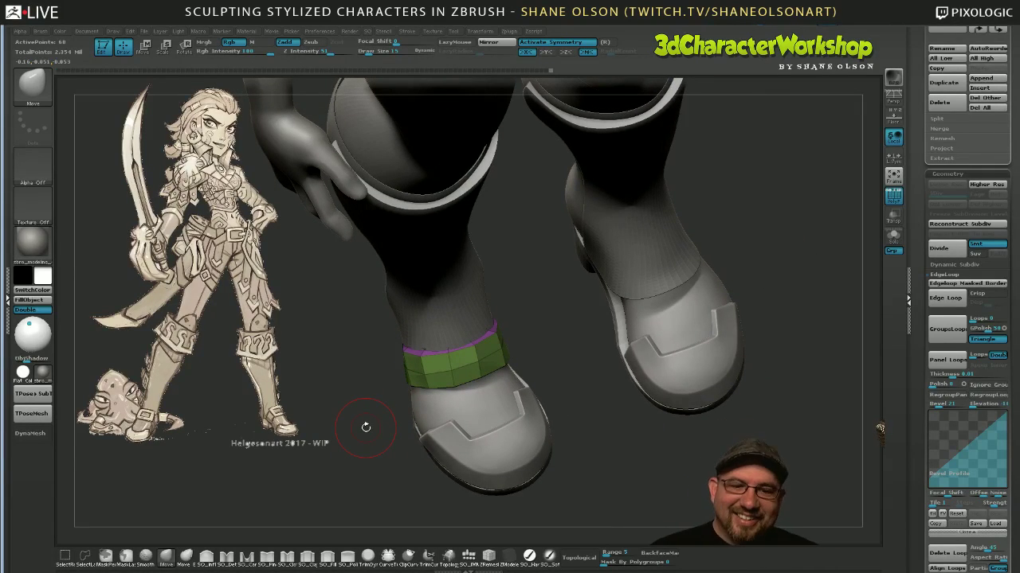
pyautogui.moveTo(556, 420); pyautogui.dragTo(575, 409)
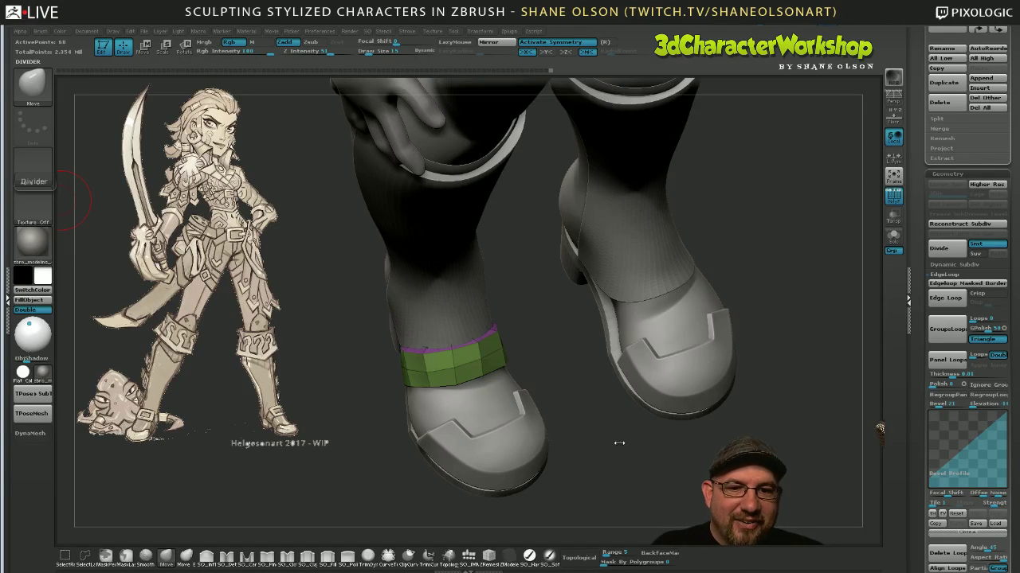
pyautogui.moveTo(619, 443); pyautogui.dragTo(573, 404)
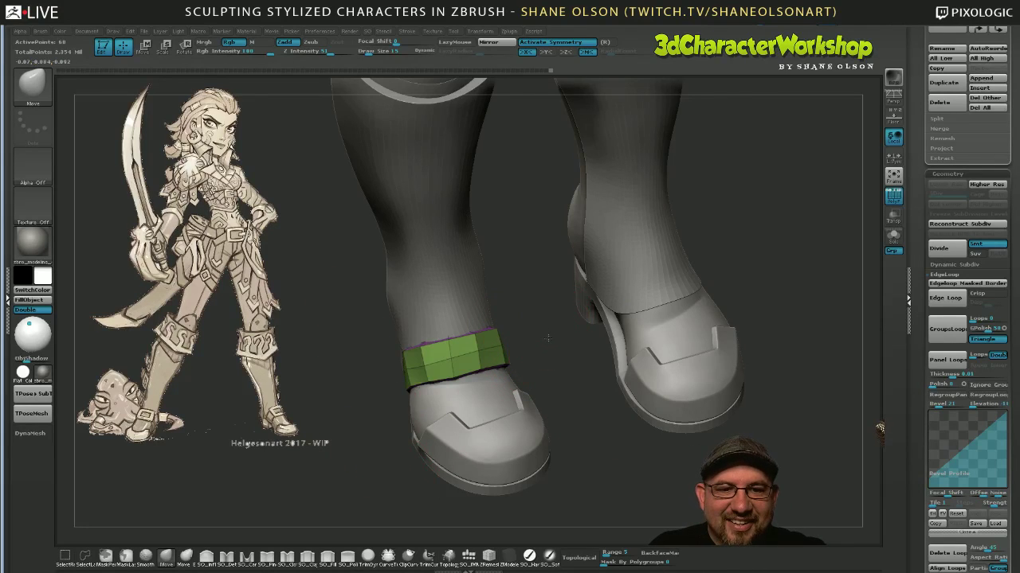
# Inspect how the thickened ankle strap sits on the boot from above, the side and the front.
pyautogui.moveTo(547, 338); pyautogui.dragTo(510, 374)
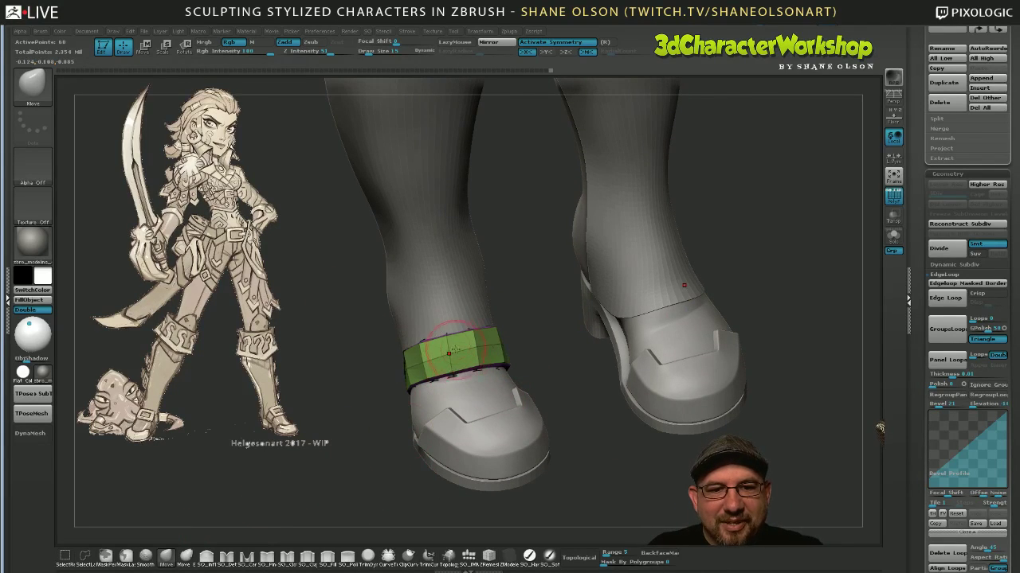
pyautogui.moveTo(528, 321); pyautogui.dragTo(490, 341)
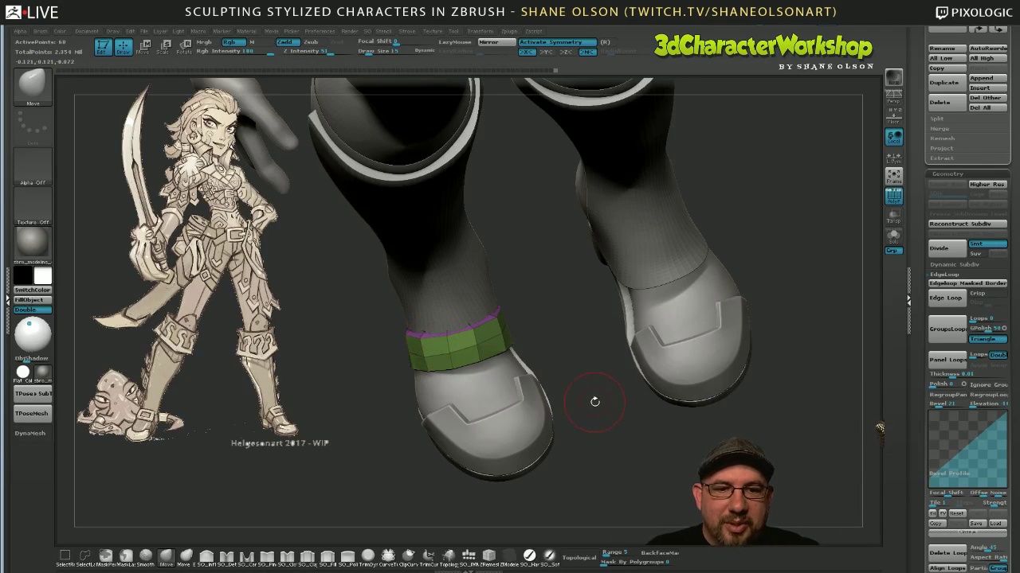
pyautogui.moveTo(594, 400); pyautogui.dragTo(576, 358)
pyautogui.moveTo(537, 326); pyautogui.dragTo(553, 331)
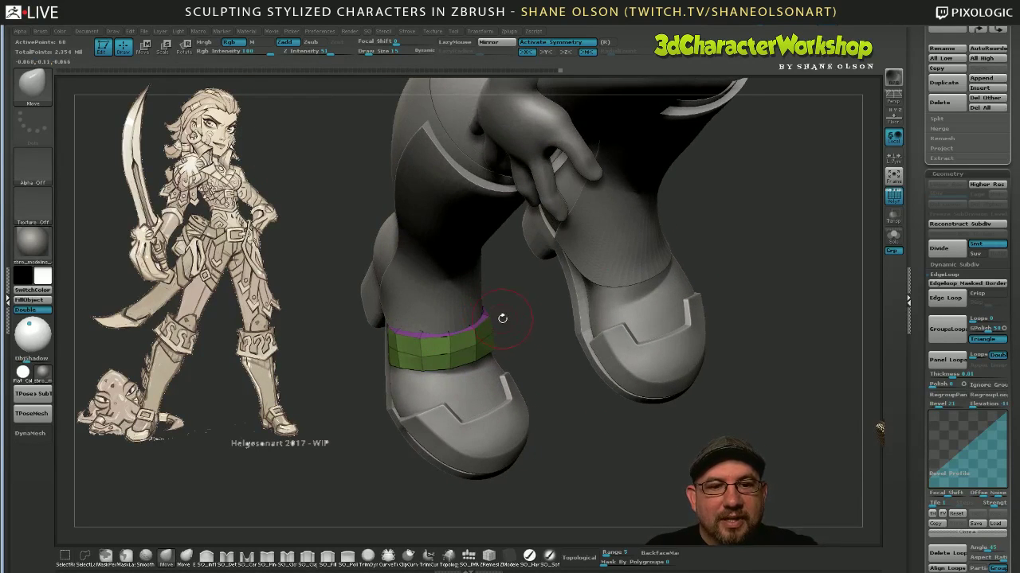
pyautogui.moveTo(562, 403)
pyautogui.mouseDown()
pyautogui.moveTo(569, 418)
pyautogui.moveTo(601, 388)
pyautogui.moveTo(553, 426)
pyautogui.moveTo(567, 407)
pyautogui.moveTo(550, 419)
pyautogui.mouseUp()
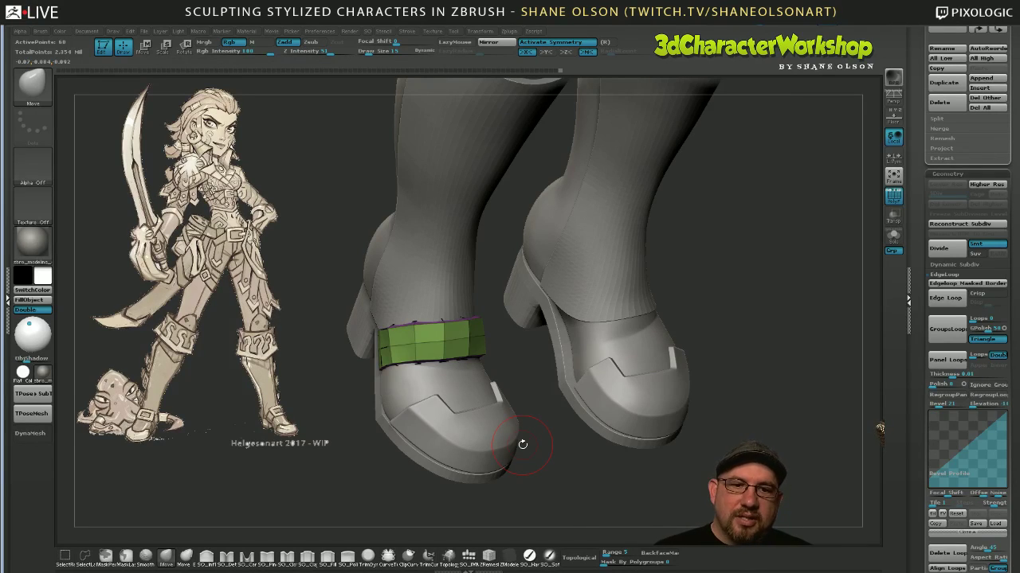
pyautogui.moveTo(514, 355)
pyautogui.mouseDown()
pyautogui.moveTo(512, 382)
pyautogui.moveTo(483, 302)
pyautogui.mouseUp()
pyautogui.moveTo(612, 465); pyautogui.dragTo(563, 404)
pyautogui.moveTo(569, 332)
pyautogui.mouseDown()
pyautogui.moveTo(541, 329)
pyautogui.moveTo(592, 343)
pyautogui.moveTo(543, 331)
pyautogui.moveTo(529, 311)
pyautogui.moveTo(619, 449)
pyautogui.moveTo(597, 424)
pyautogui.moveTo(603, 436)
pyautogui.moveTo(549, 469)
pyautogui.moveTo(516, 465)
pyautogui.moveTo(524, 459)
pyautogui.mouseUp()
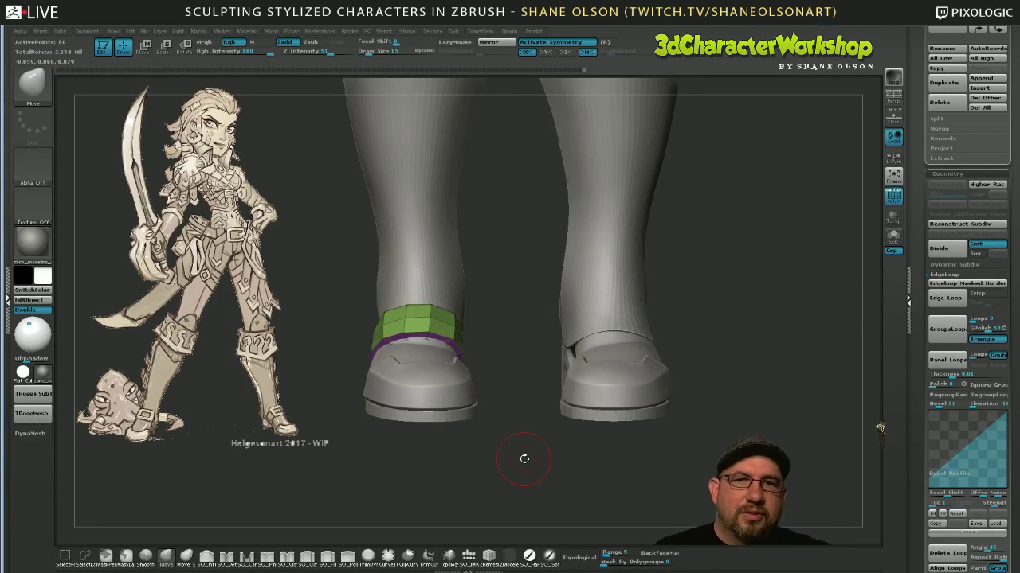
pyautogui.moveTo(513, 268); pyautogui.dragTo(515, 278)
pyautogui.moveTo(518, 370); pyautogui.dragTo(523, 378)
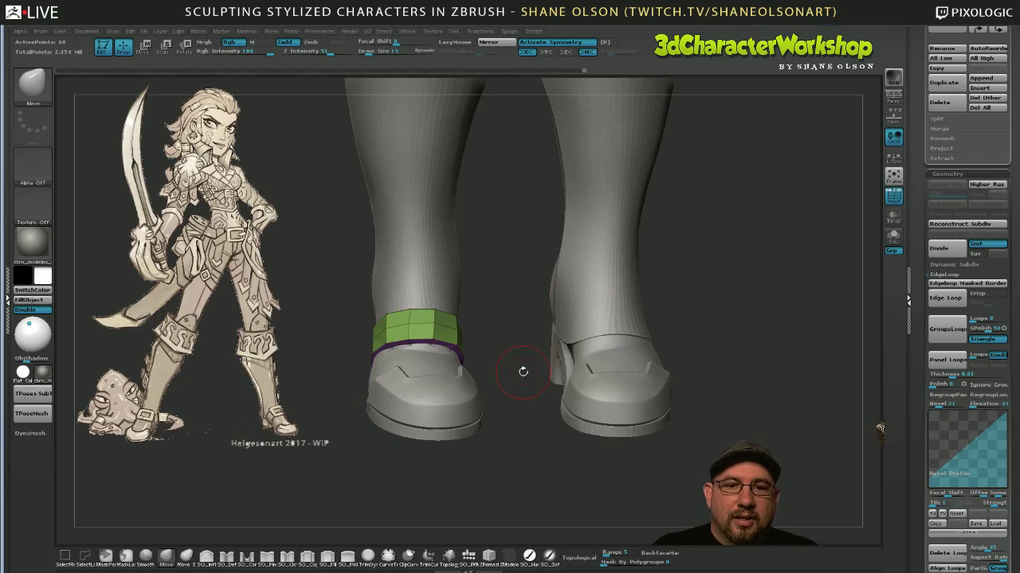
pyautogui.moveTo(523, 369)
pyautogui.mouseDown()
pyautogui.moveTo(514, 314)
pyautogui.moveTo(520, 360)
pyautogui.mouseUp()
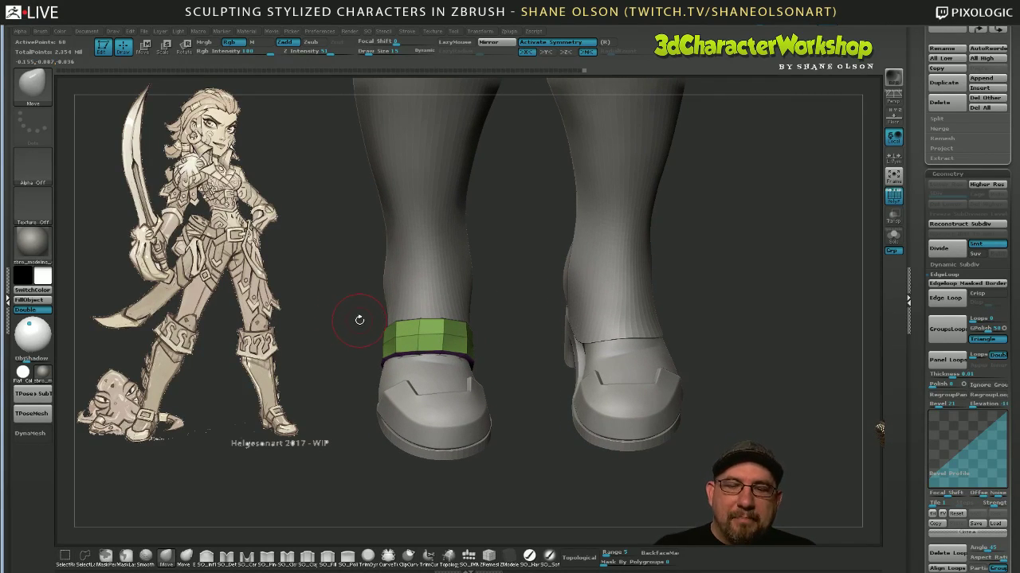
pyautogui.moveTo(347, 329); pyautogui.dragTo(345, 335)
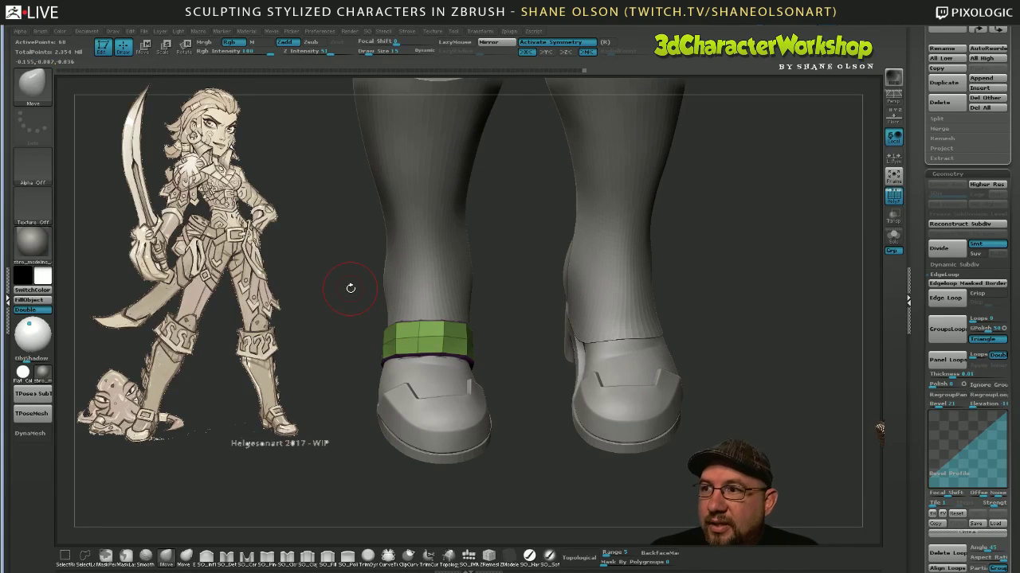
pyautogui.moveTo(342, 222); pyautogui.dragTo(324, 233)
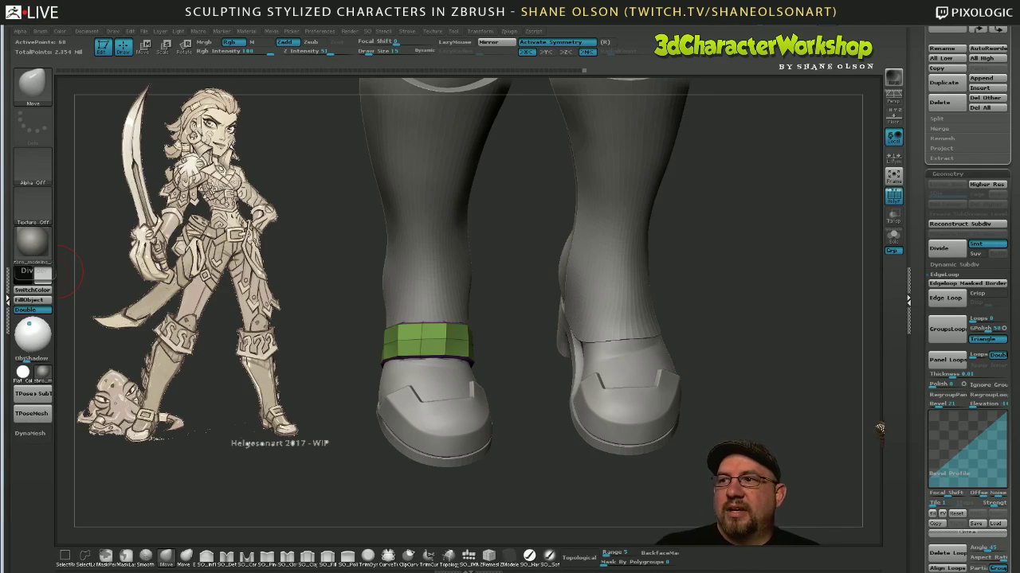
pyautogui.moveTo(529, 352)
pyautogui.mouseDown()
pyautogui.moveTo(508, 364)
pyautogui.moveTo(518, 340)
pyautogui.mouseUp()
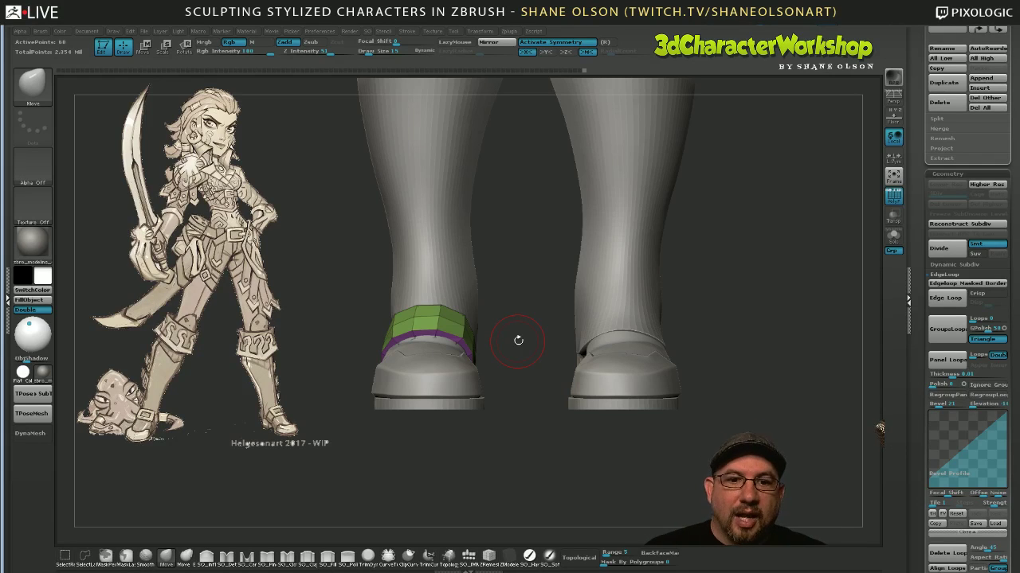
pyautogui.moveTo(527, 448)
pyautogui.mouseDown()
pyautogui.moveTo(525, 459)
pyautogui.moveTo(512, 321)
pyautogui.moveTo(521, 462)
pyautogui.mouseUp()
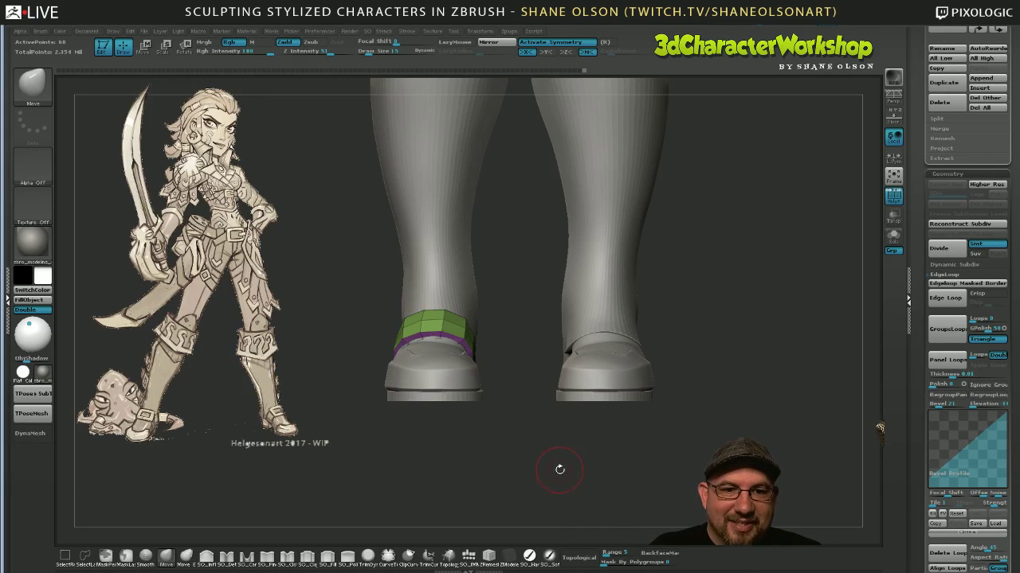
# Crease the strap's polygroup borders and preview it with dynamic subdivision smoothing and the polyframe hidden.
pyautogui.press('space')
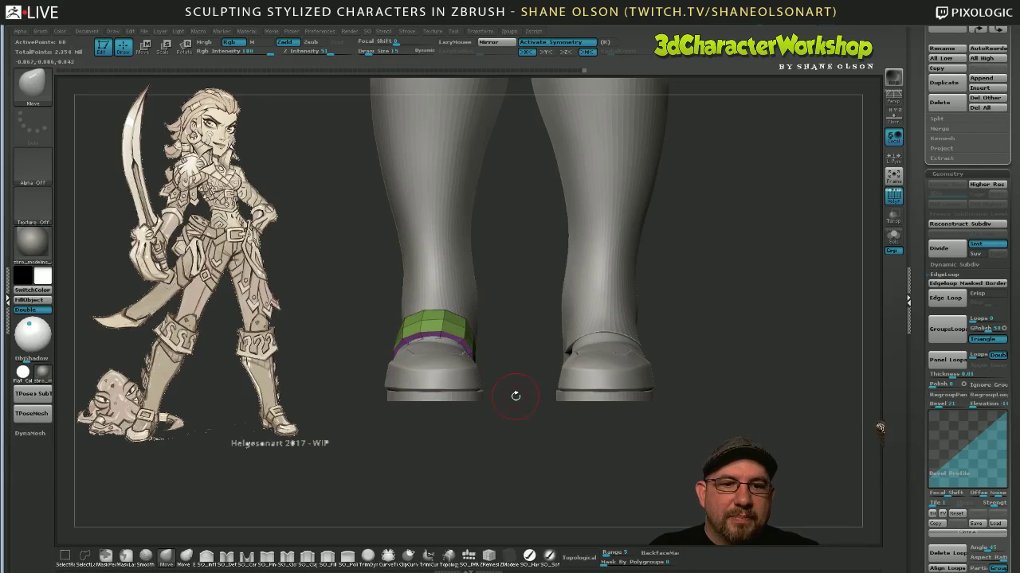
pyautogui.press('space')
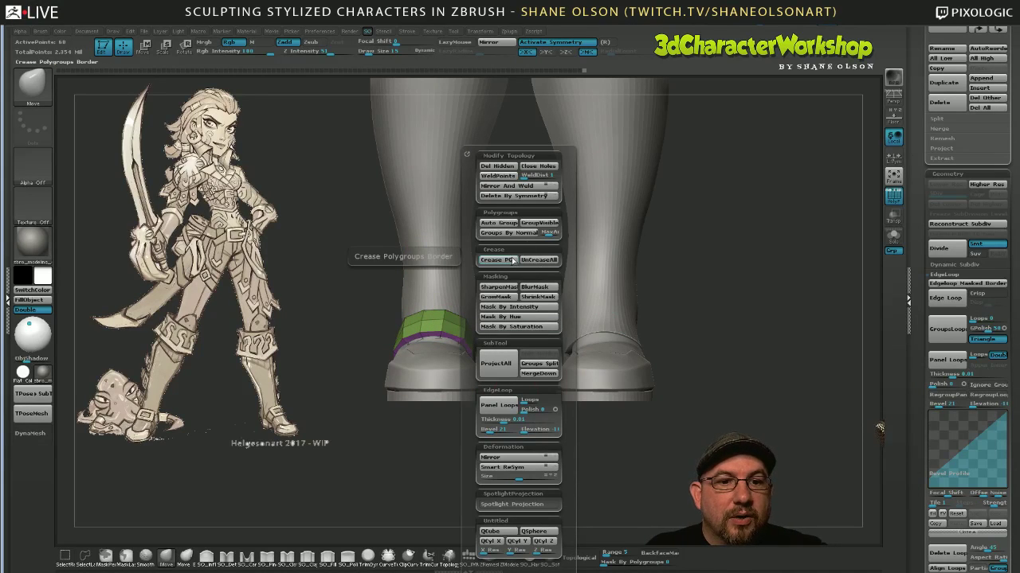
pyautogui.click(513, 261)
pyautogui.moveTo(704, 370)
pyautogui.mouseDown()
pyautogui.moveTo(723, 401)
pyautogui.moveTo(695, 437)
pyautogui.moveTo(699, 448)
pyautogui.moveTo(619, 417)
pyautogui.moveTo(619, 457)
pyautogui.moveTo(553, 446)
pyautogui.moveTo(555, 464)
pyautogui.moveTo(523, 439)
pyautogui.moveTo(519, 364)
pyautogui.mouseUp()
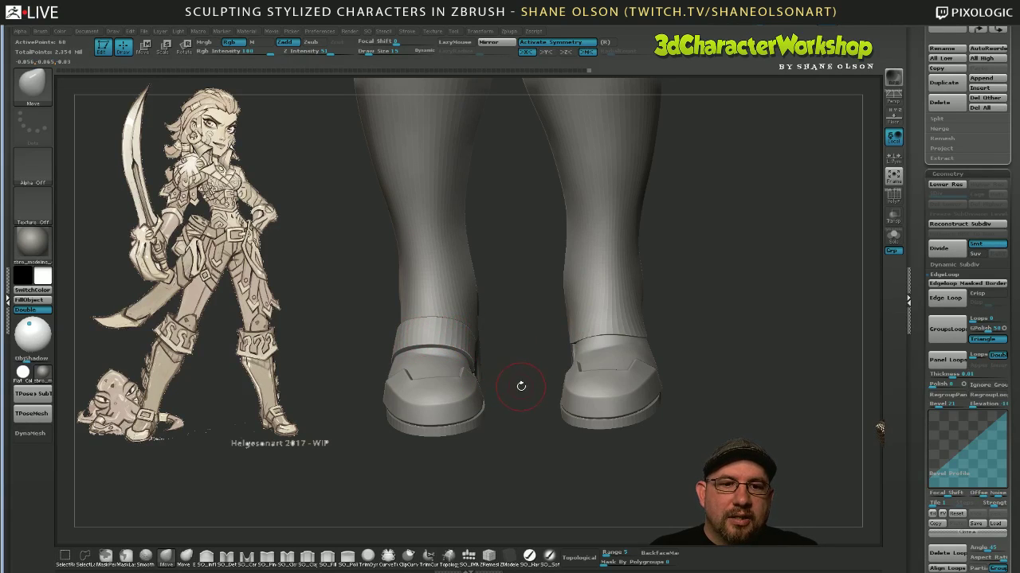
pyautogui.moveTo(521, 386); pyautogui.dragTo(517, 388)
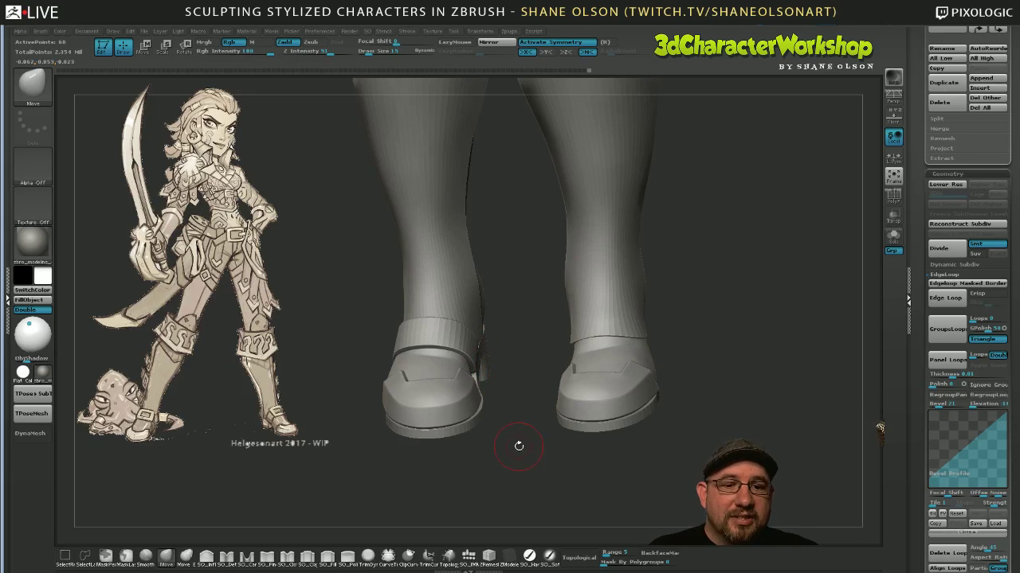
pyautogui.moveTo(518, 446); pyautogui.dragTo(609, 402)
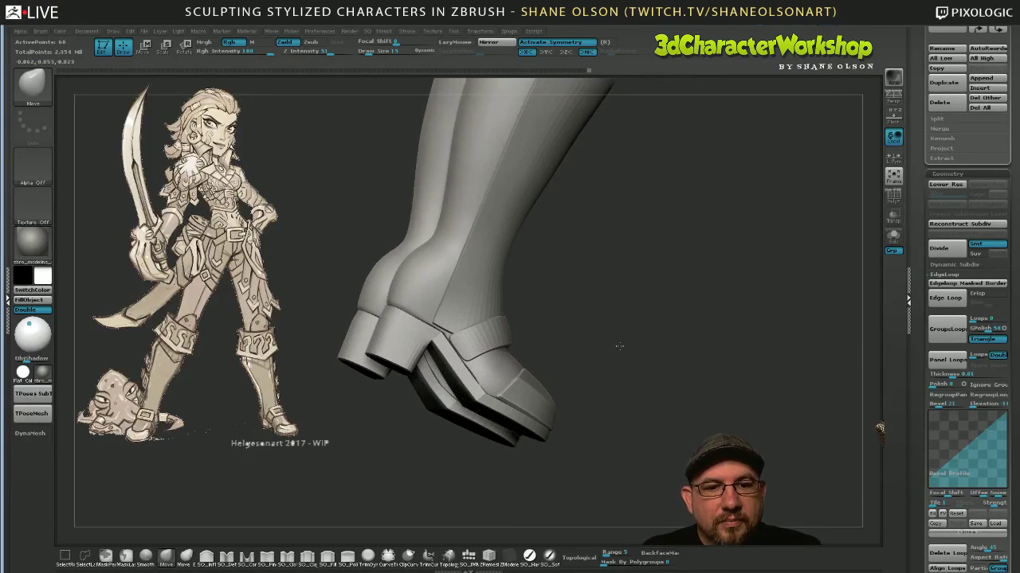
pyautogui.keyDown('alt'); pyautogui.moveTo(619, 346); pyautogui.dragTo(608, 426); pyautogui.keyUp('alt')
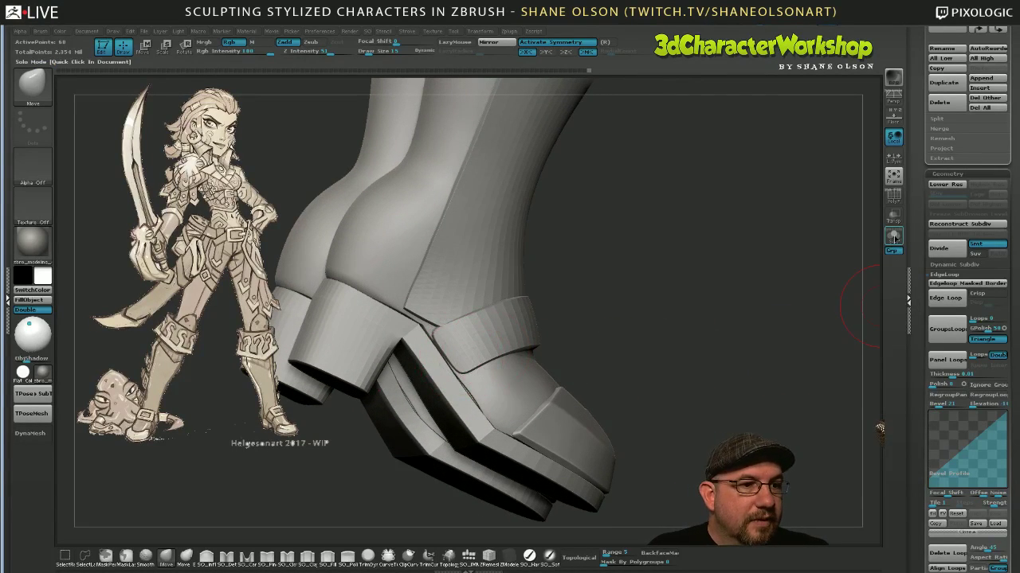
# Isolate the strap in Solo mode with its polyframe shown, and regroup its faces with Groups By Normals.
pyautogui.click(893, 238)
pyautogui.moveTo(677, 344); pyautogui.dragTo(672, 364)
pyautogui.hotkey('shift', 'f')
pyautogui.press('space')
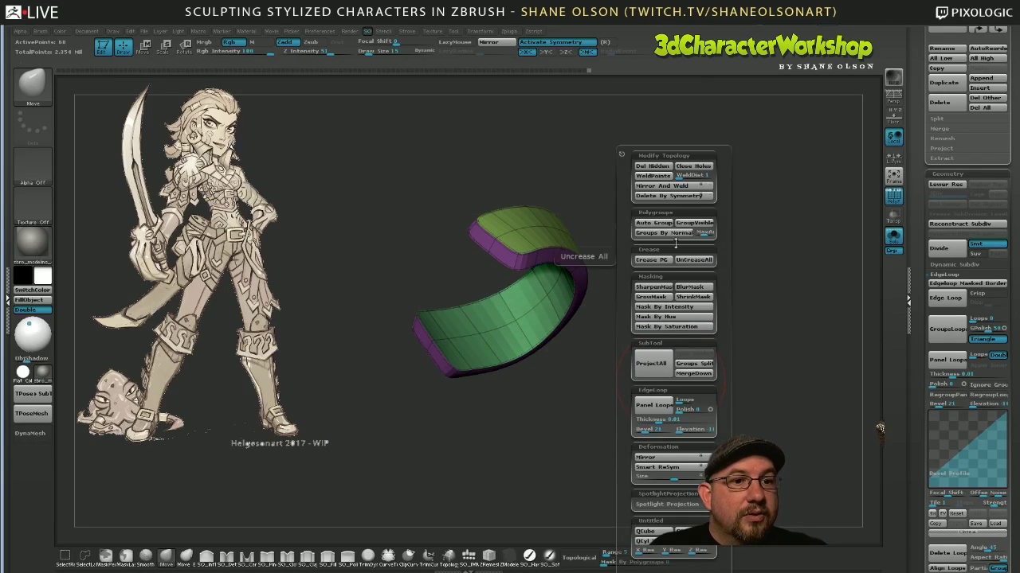
pyautogui.click(671, 233)
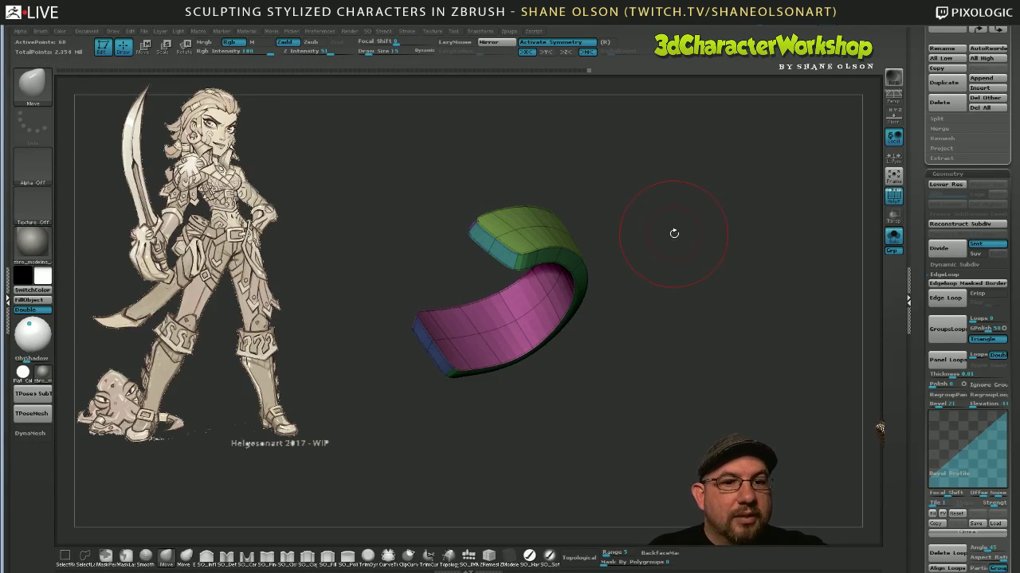
# Crease the borders of the strap's new polygroups and open the Dynamic Subdiv settings.
pyautogui.press('space')
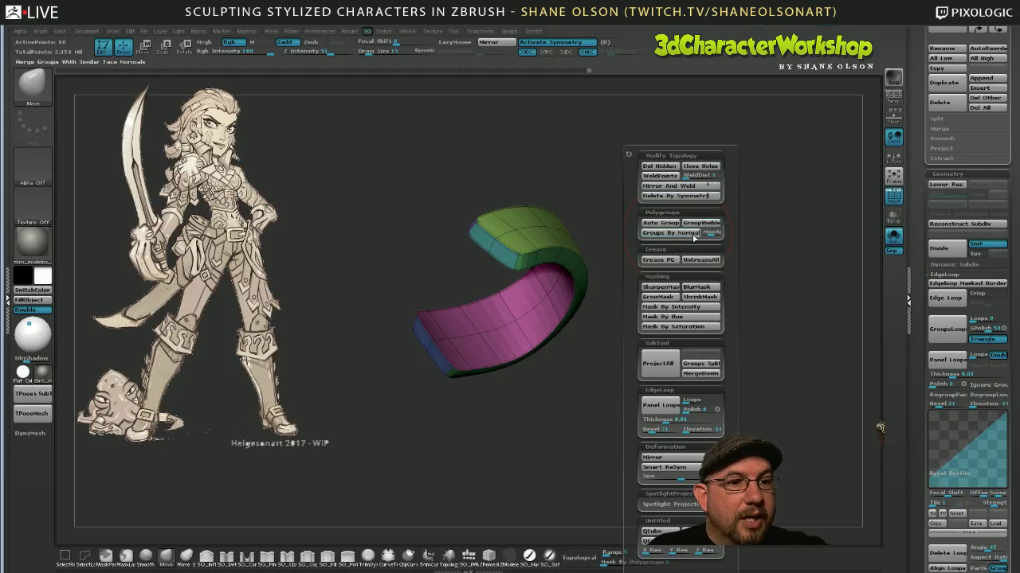
pyautogui.click(649, 260)
pyautogui.moveTo(690, 348); pyautogui.dragTo(672, 427)
pyautogui.click(949, 266)
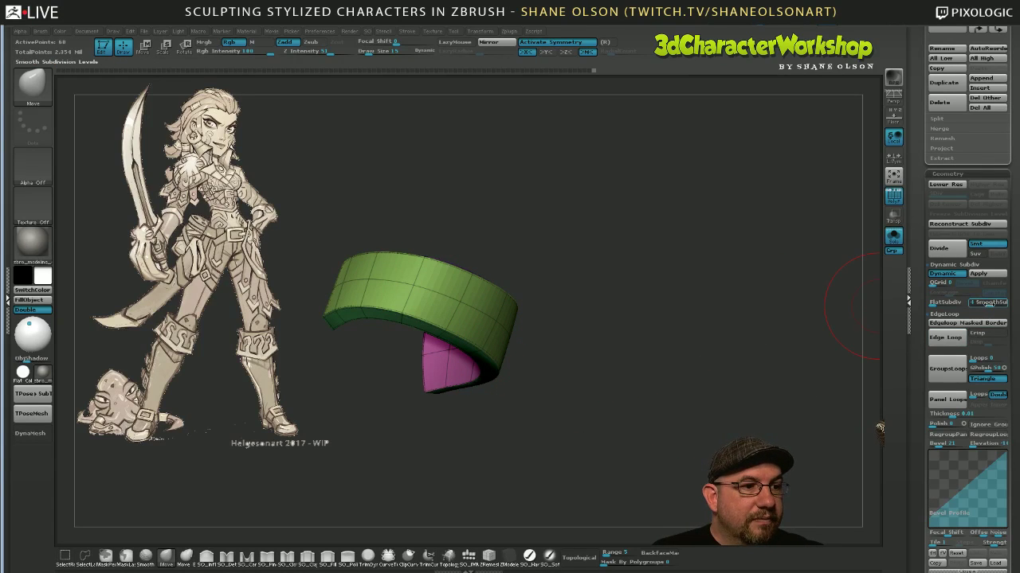
pyautogui.moveTo(690, 412); pyautogui.dragTo(684, 391)
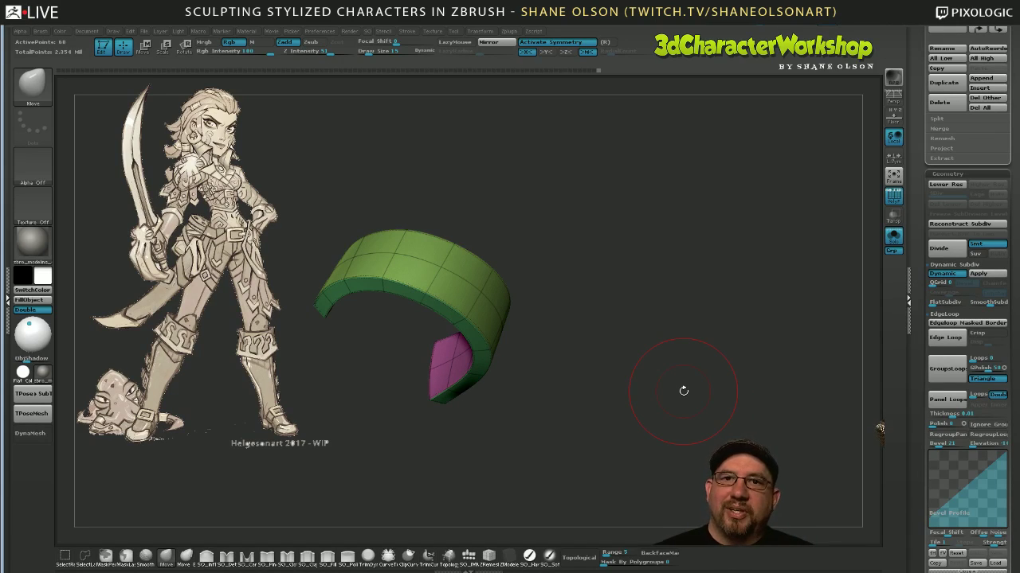
# Set the Move brush's Draw Size to 8 and hide the strap's polyframe.
pyautogui.moveTo(658, 372)
pyautogui.mouseDown()
pyautogui.moveTo(662, 387)
pyautogui.moveTo(657, 377)
pyautogui.moveTo(642, 399)
pyautogui.moveTo(667, 413)
pyautogui.mouseUp()
pyautogui.press('s')
pyautogui.click(641, 348)
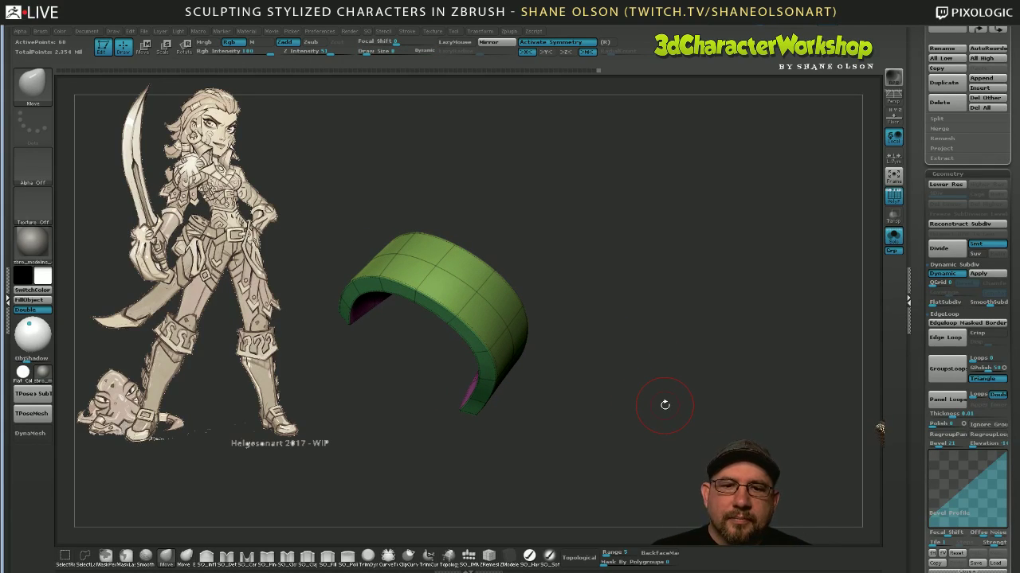
pyautogui.hotkey('shift', 'f')
# Check the isolated strap's smoothed, creased edges and quick-save the project.
pyautogui.moveTo(661, 393); pyautogui.dragTo(645, 399)
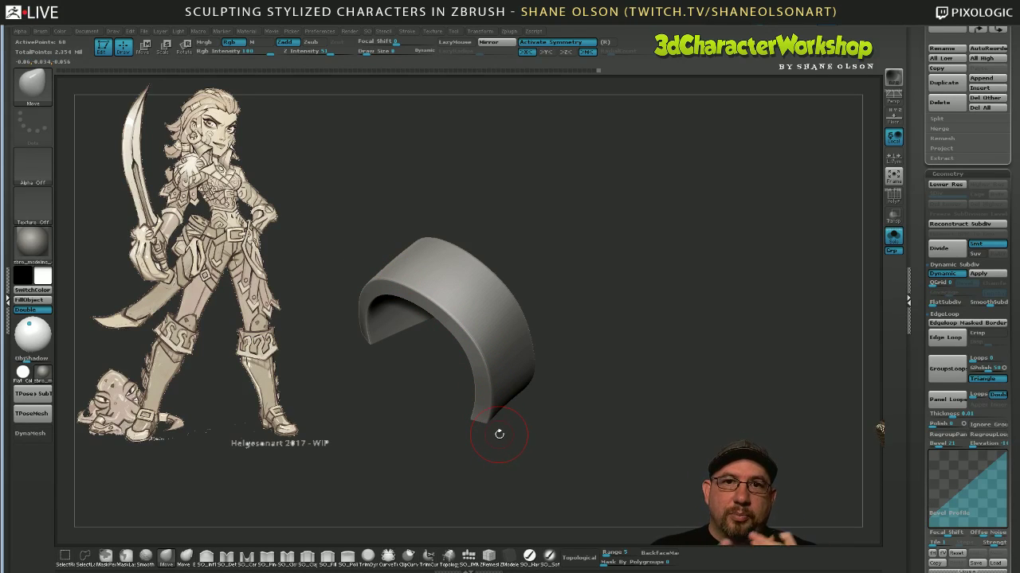
pyautogui.moveTo(626, 359); pyautogui.dragTo(643, 420)
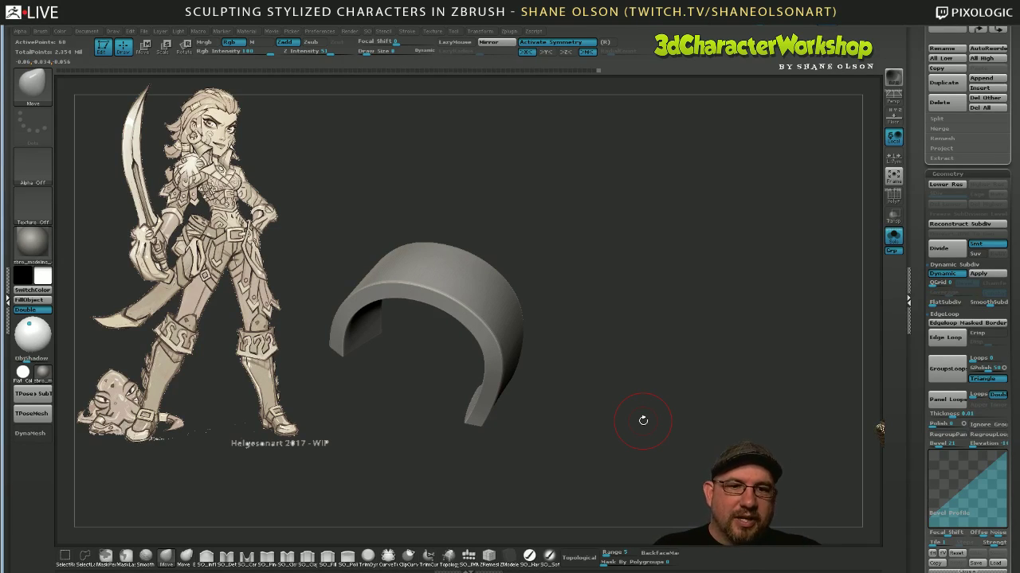
pyautogui.moveTo(642, 420); pyautogui.dragTo(549, 355)
pyautogui.hotkey('ctrl', 's')
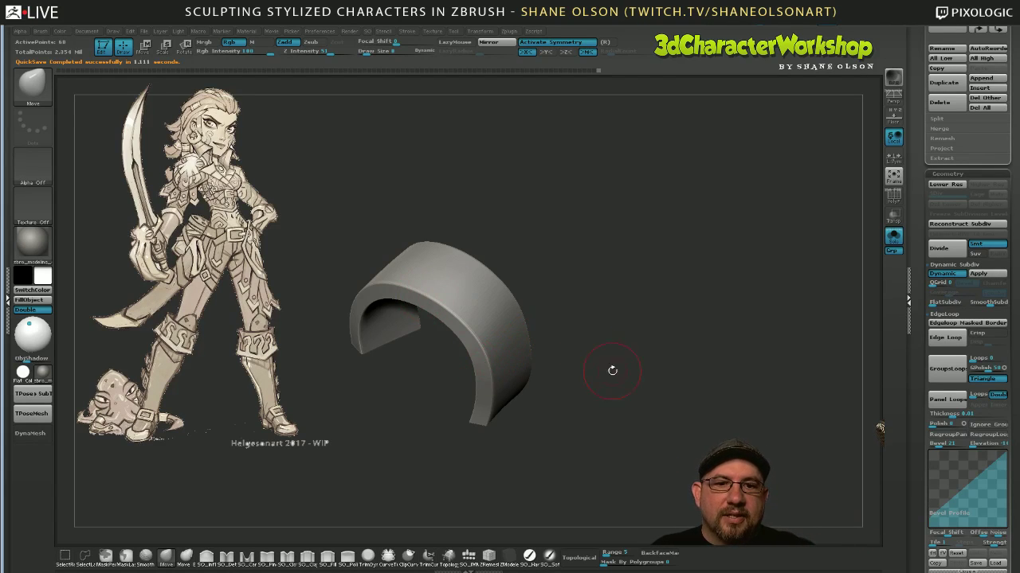
pyautogui.moveTo(612, 371); pyautogui.dragTo(655, 417)
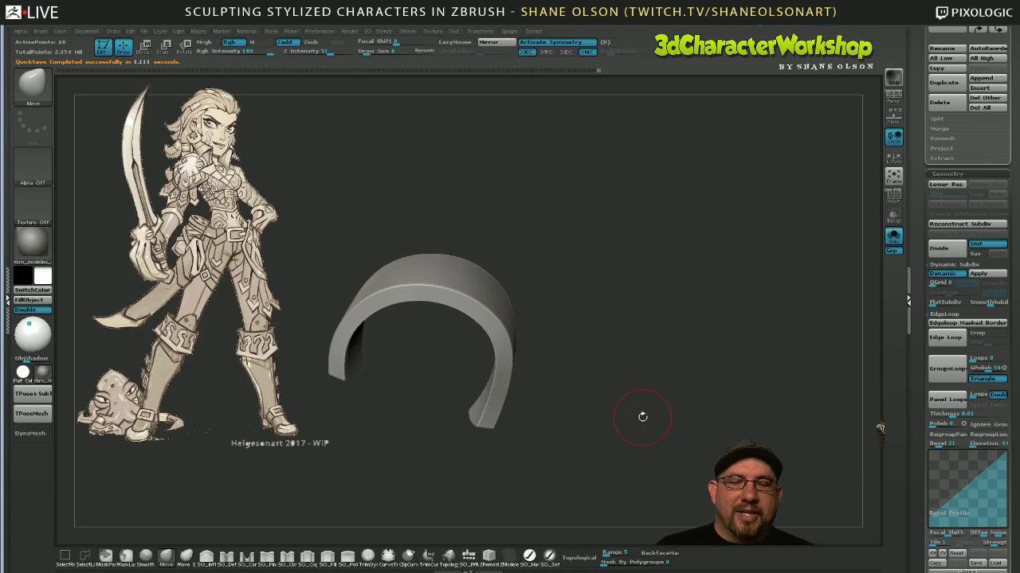
pyautogui.moveTo(624, 366); pyautogui.dragTo(618, 374)
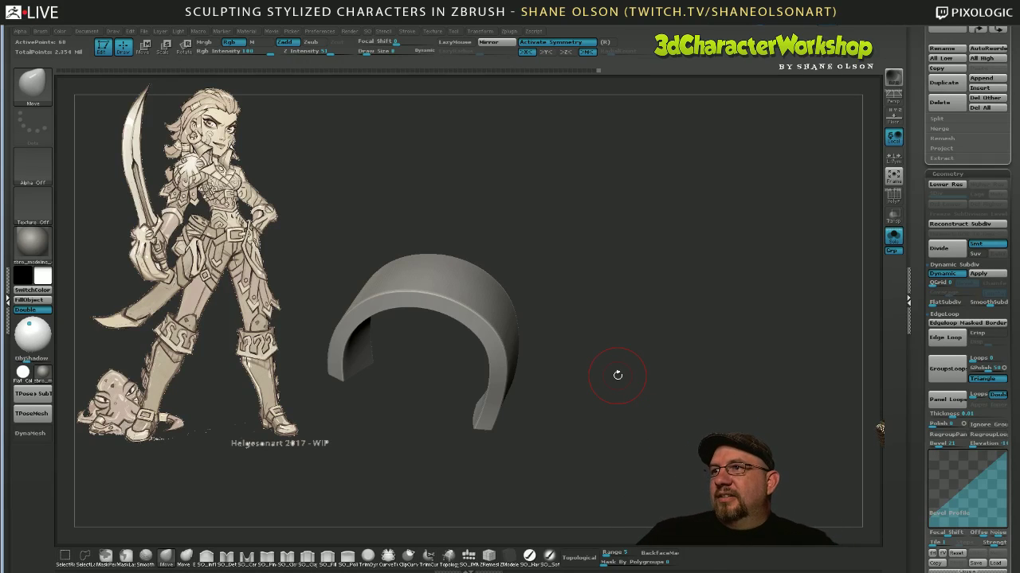
pyautogui.moveTo(649, 335); pyautogui.dragTo(646, 334)
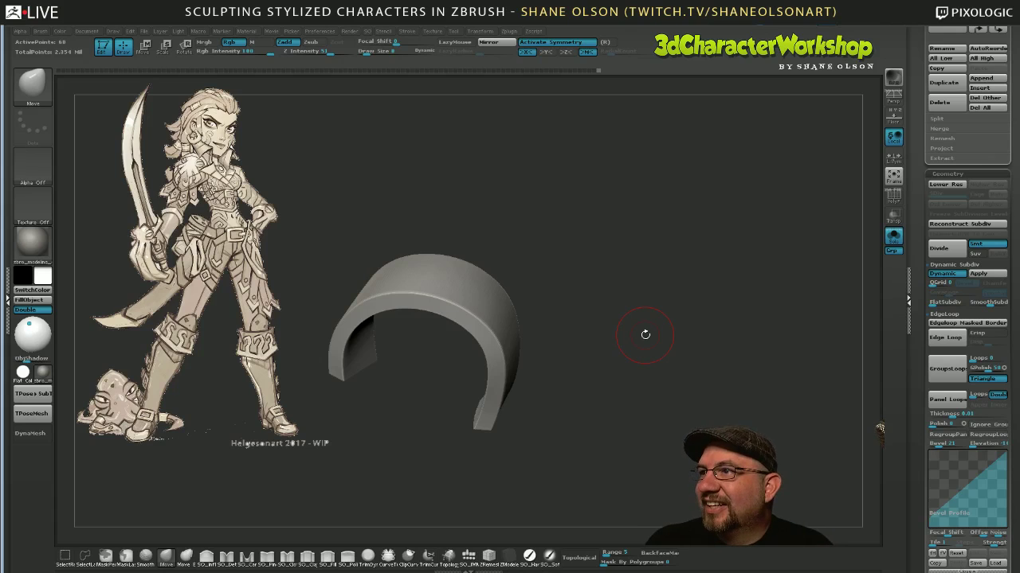
pyautogui.moveTo(653, 362); pyautogui.dragTo(651, 375)
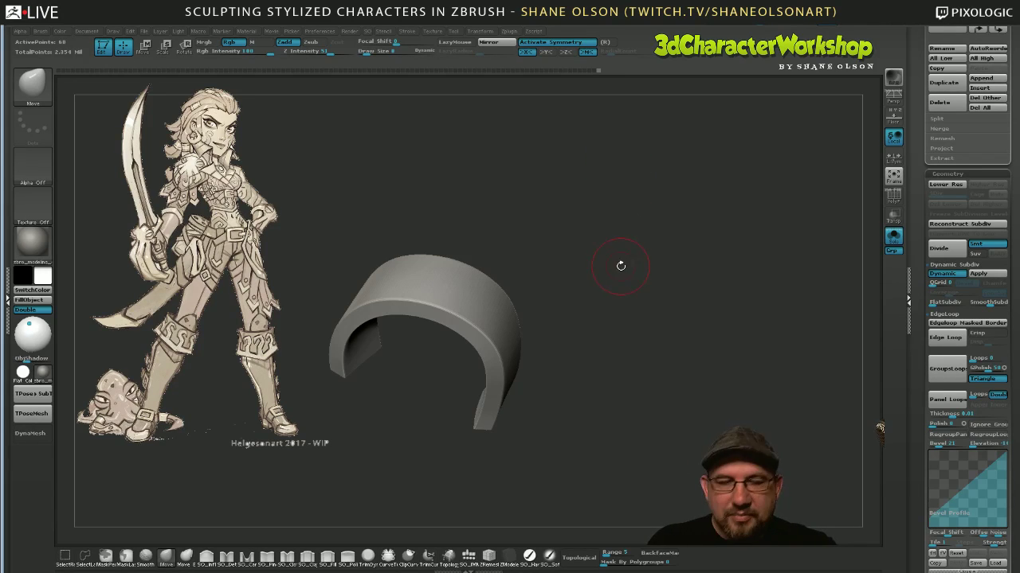
pyautogui.moveTo(619, 266); pyautogui.dragTo(620, 267)
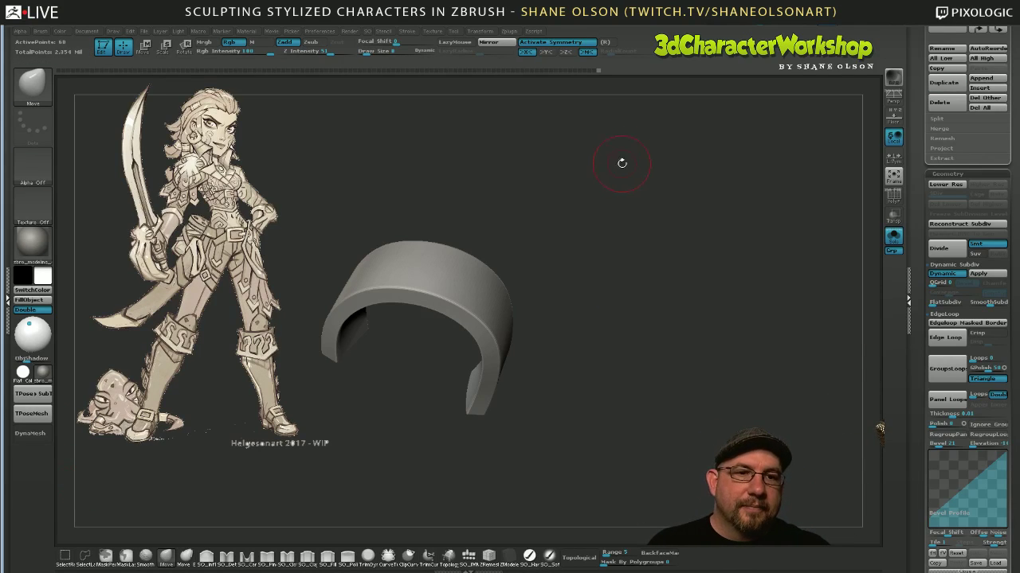
pyautogui.moveTo(621, 205); pyautogui.dragTo(626, 208)
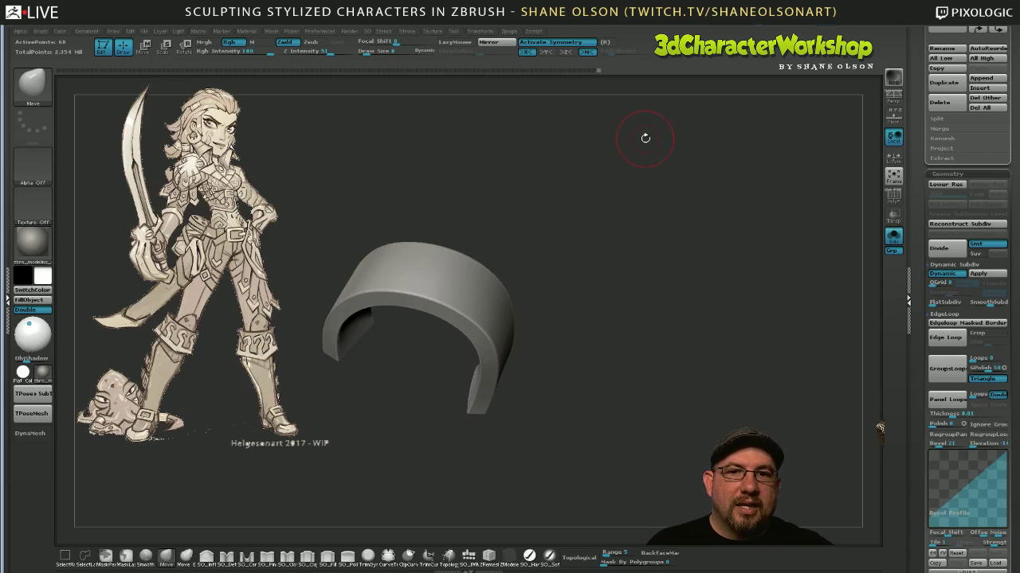
# Bring up the custom set of topology, polygroup, crease and Panel Loops commands for review.
pyautogui.press('space')
pyautogui.press('space')
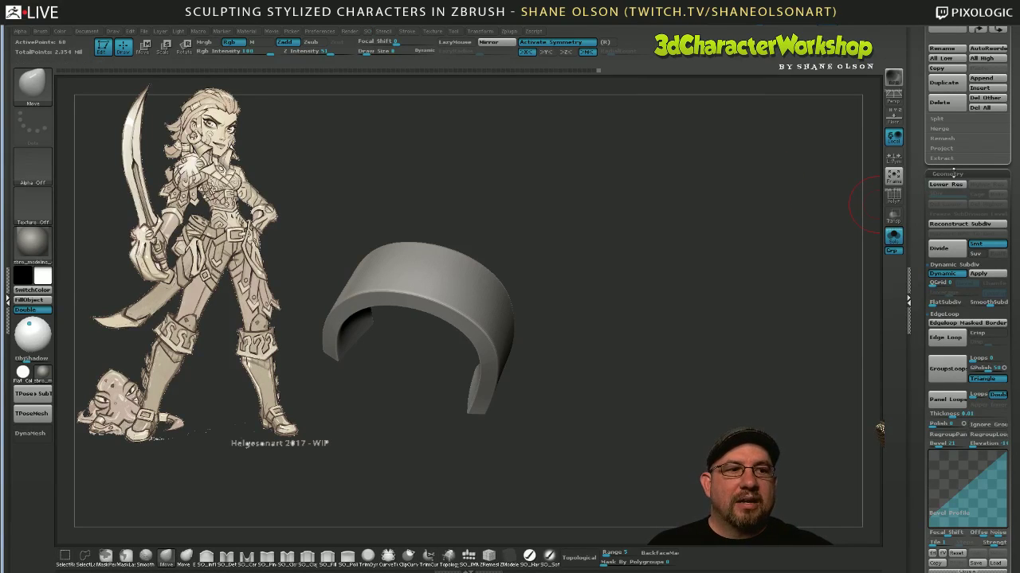
pyautogui.moveTo(922, 184); pyautogui.dragTo(921, 185)
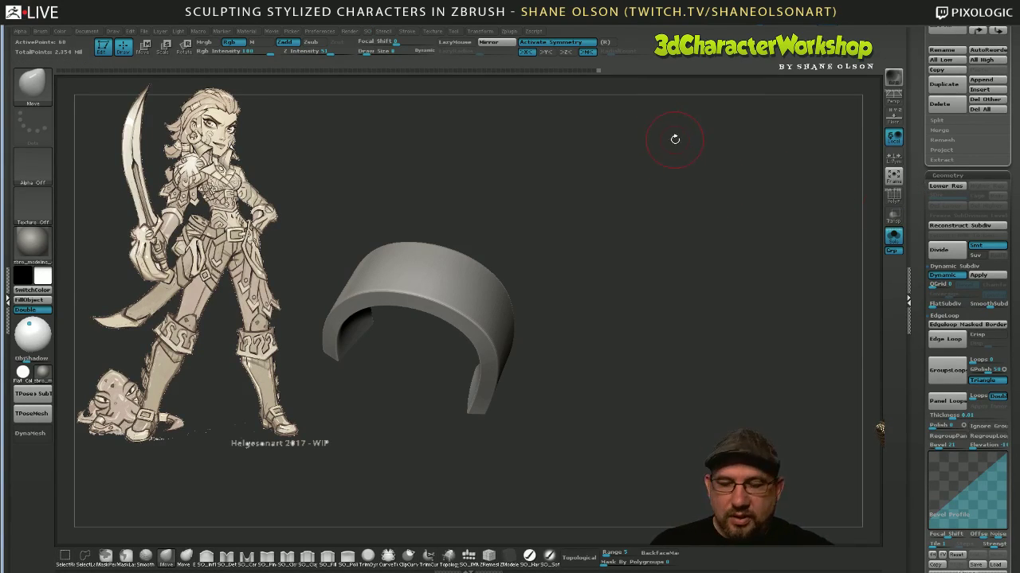
pyautogui.press('space')
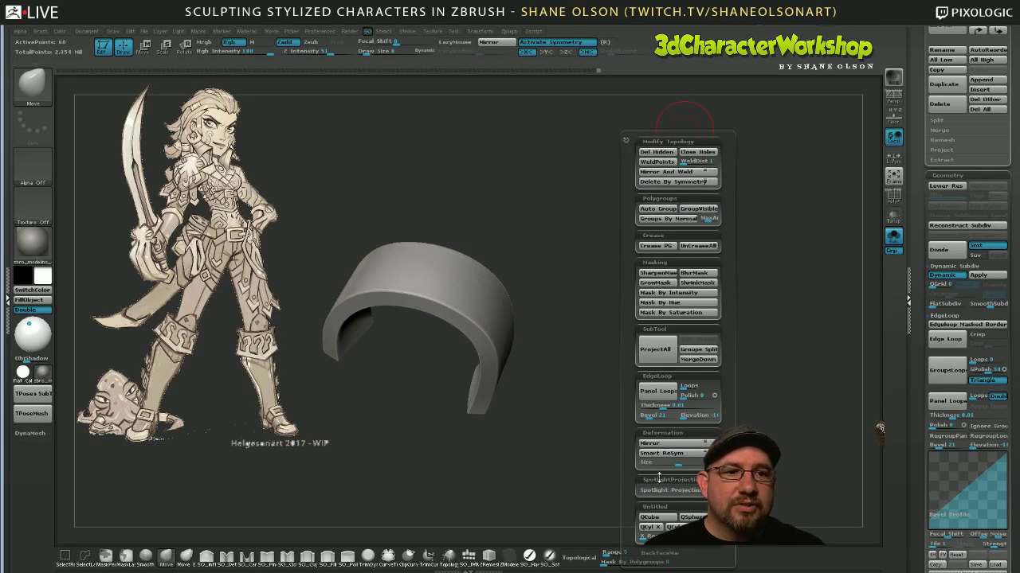
# Compare the custom popup's topology, polygroup, crease and Panel Loops commands with the full Geometry settings.
pyautogui.press('space')
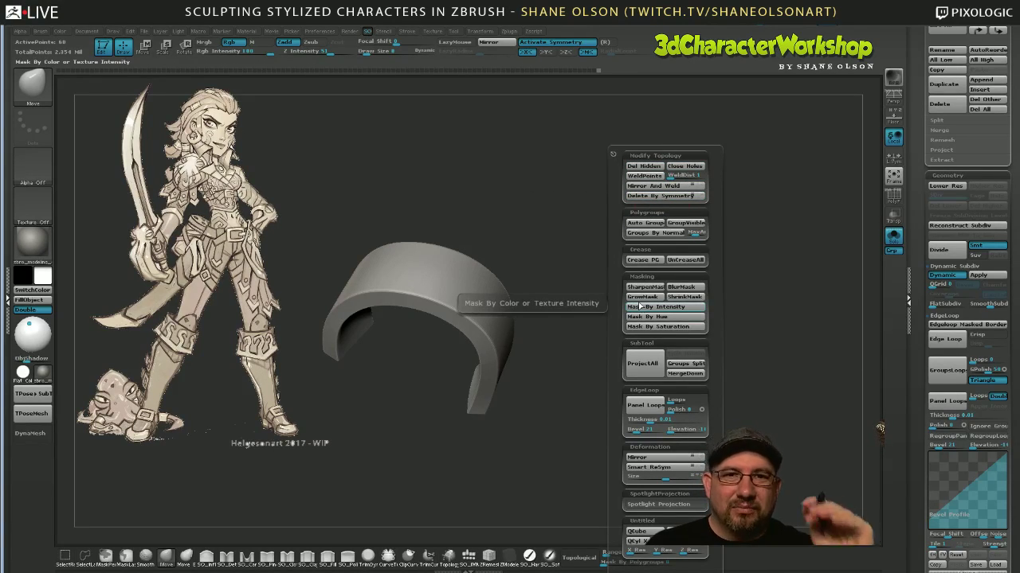
pyautogui.moveTo(926, 483); pyautogui.dragTo(929, 188)
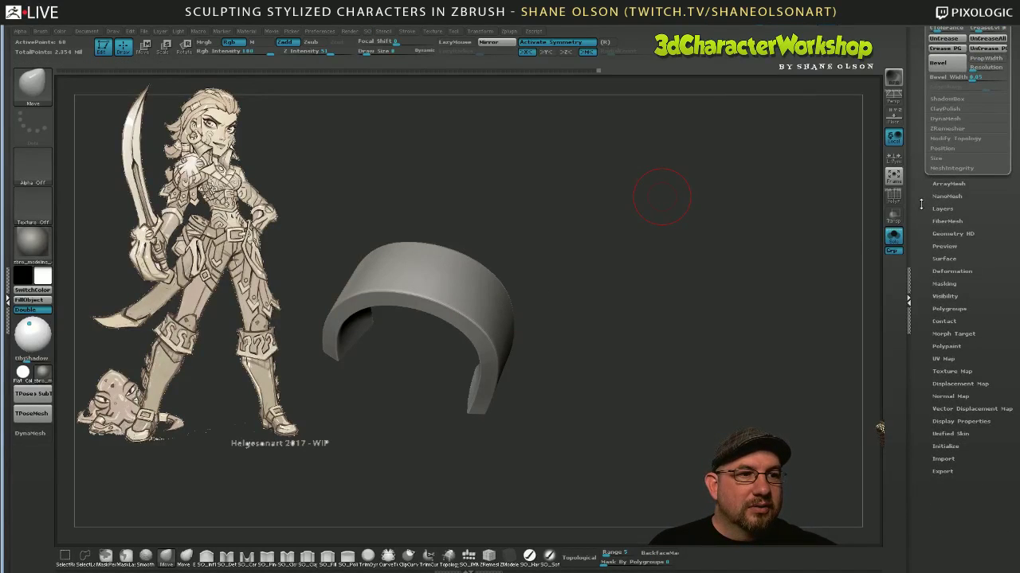
pyautogui.press('space')
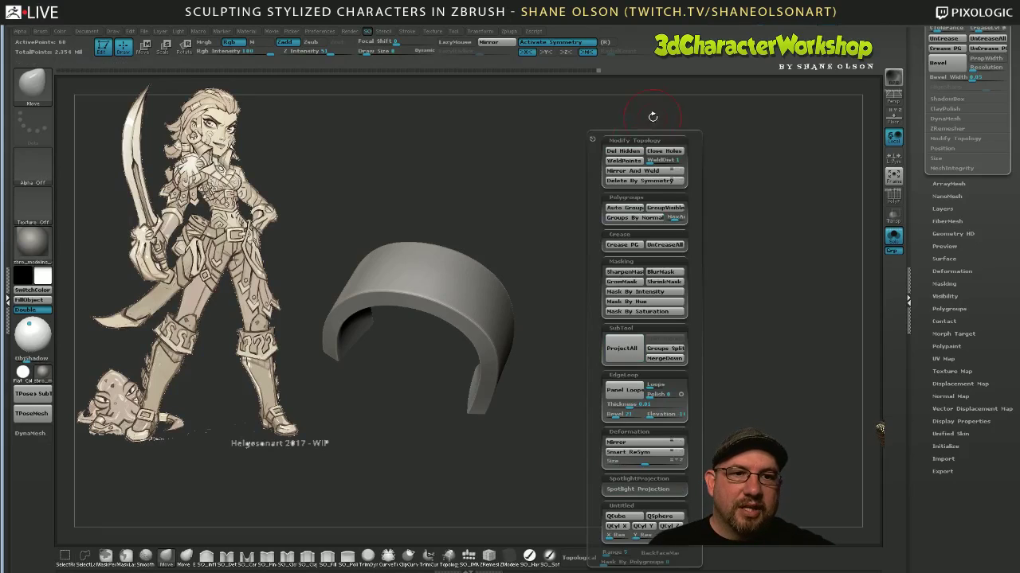
pyautogui.press('space')
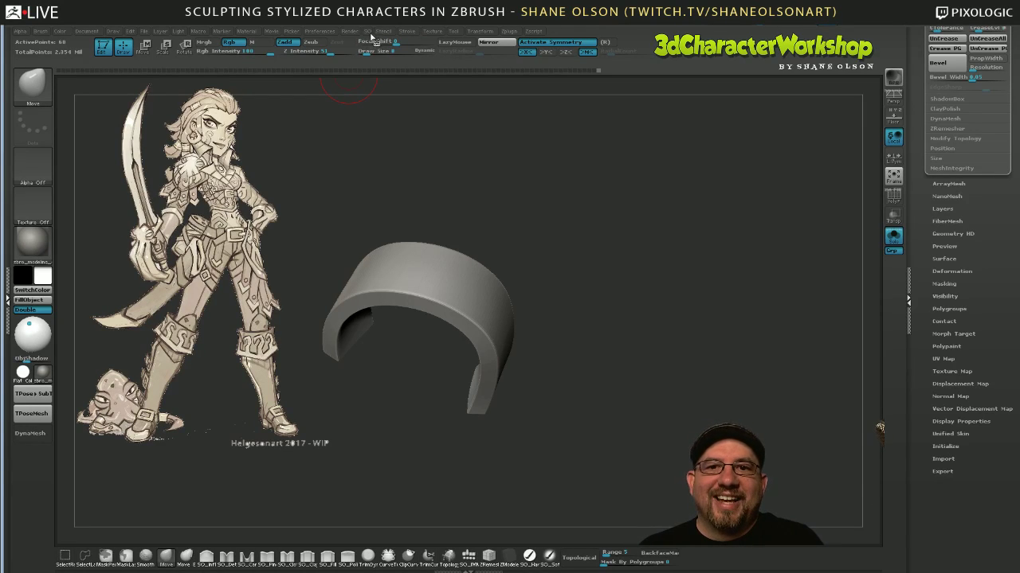
pyautogui.click(368, 31)
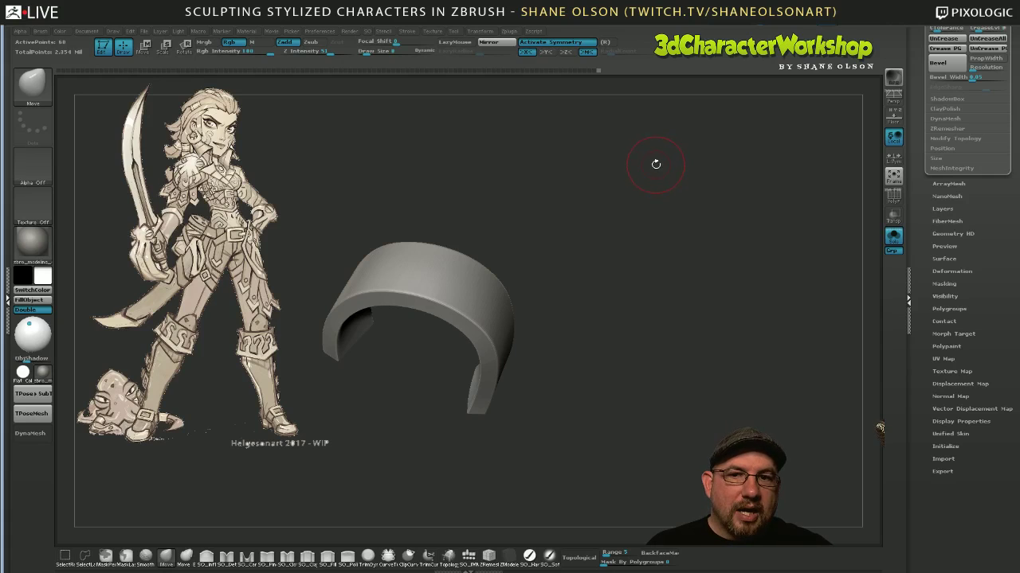
pyautogui.press('space')
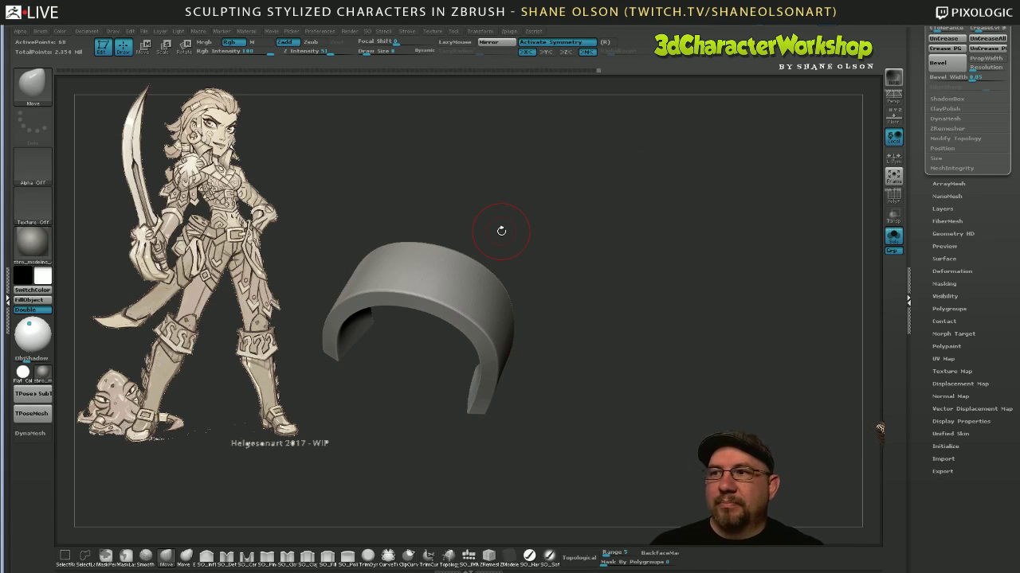
pyautogui.press('space')
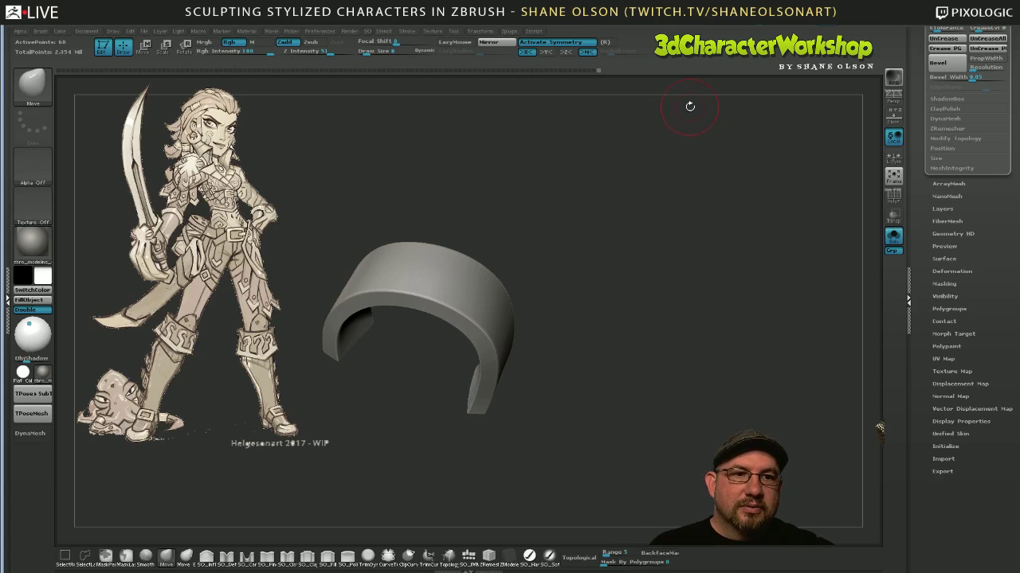
pyautogui.press('space')
pyautogui.press('space')
pyautogui.press('space')
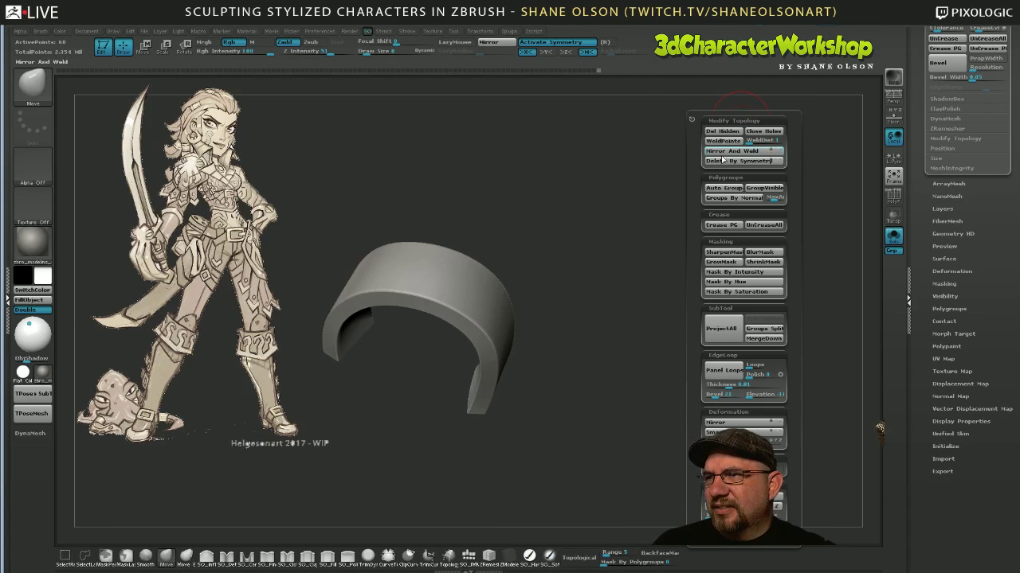
# Show all the subtools again and apply Mirror And Weld to copy the ankle strap onto the other boot.
pyautogui.moveTo(622, 357); pyautogui.dragTo(630, 284)
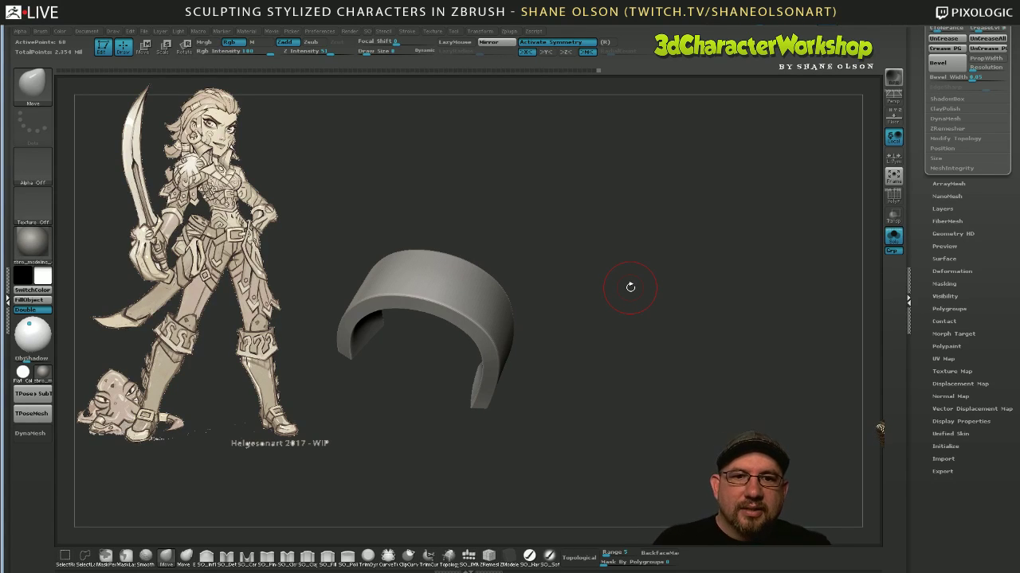
pyautogui.moveTo(614, 275); pyautogui.dragTo(836, 314)
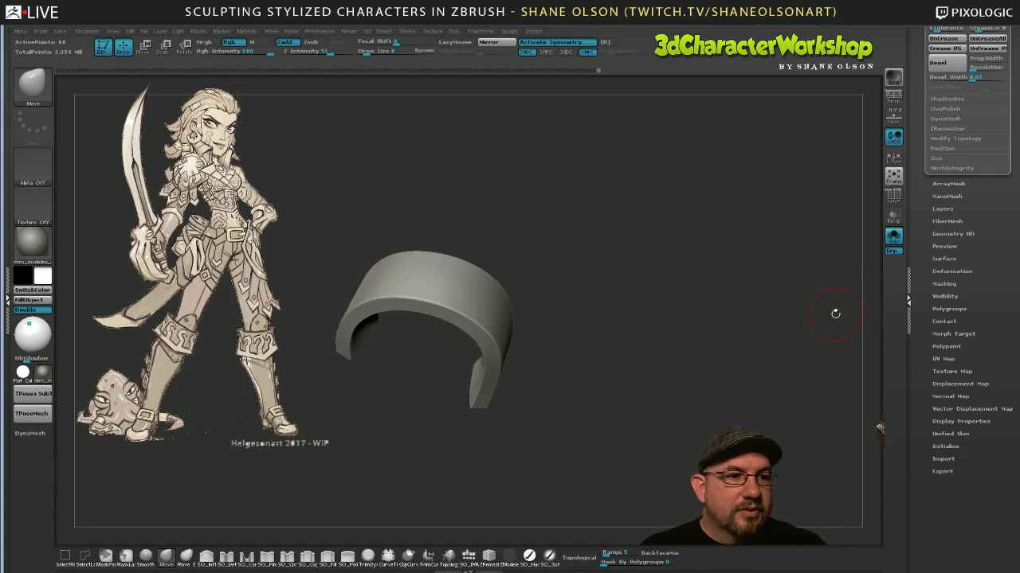
pyautogui.click(893, 238)
pyautogui.moveTo(633, 364); pyautogui.dragTo(587, 284)
pyautogui.keyDown('shift'); pyautogui.moveTo(578, 443); pyautogui.dragTo(666, 433); pyautogui.keyUp('shift')
pyautogui.press('space')
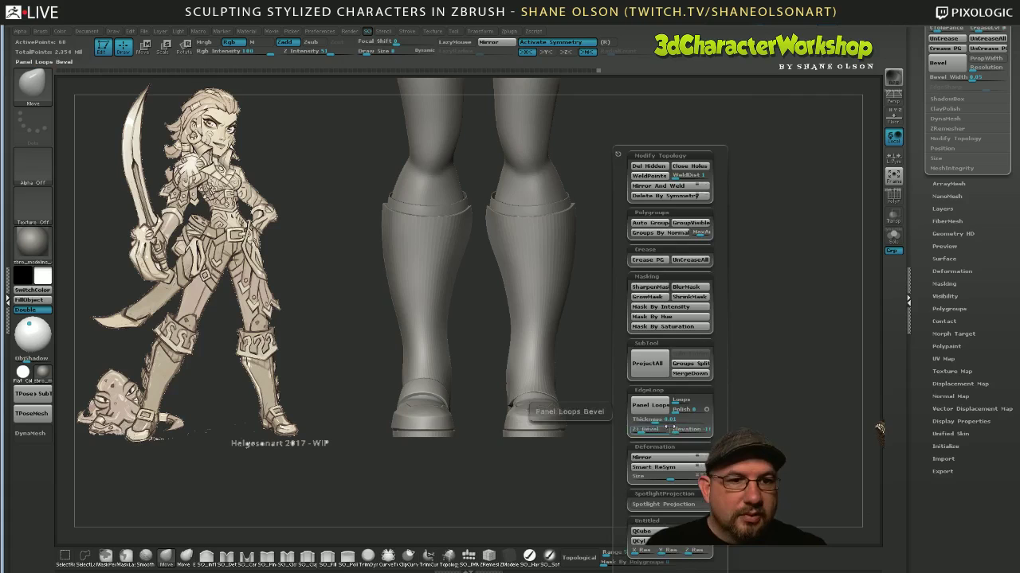
pyautogui.click(668, 186)
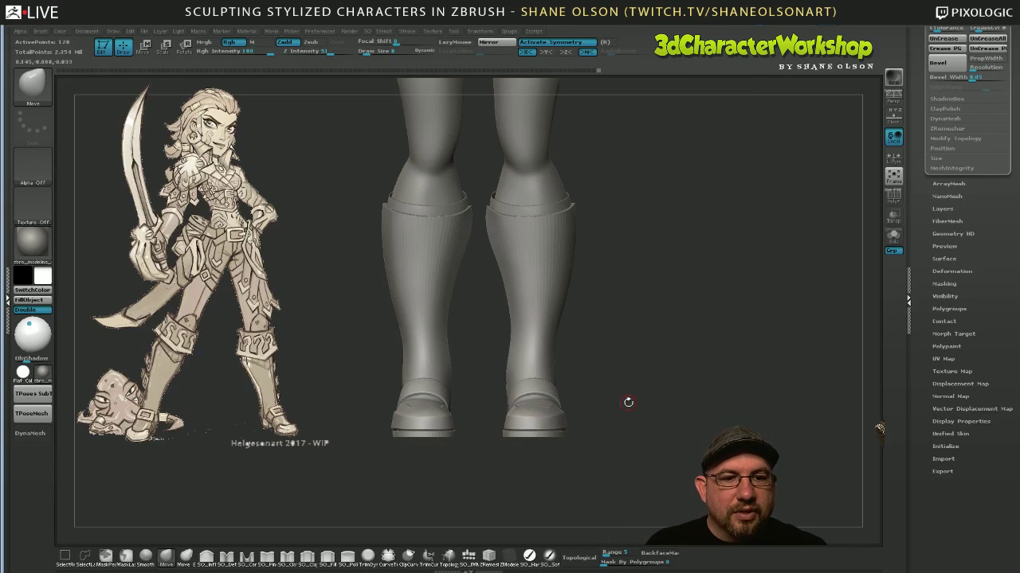
pyautogui.moveTo(683, 462); pyautogui.dragTo(651, 455)
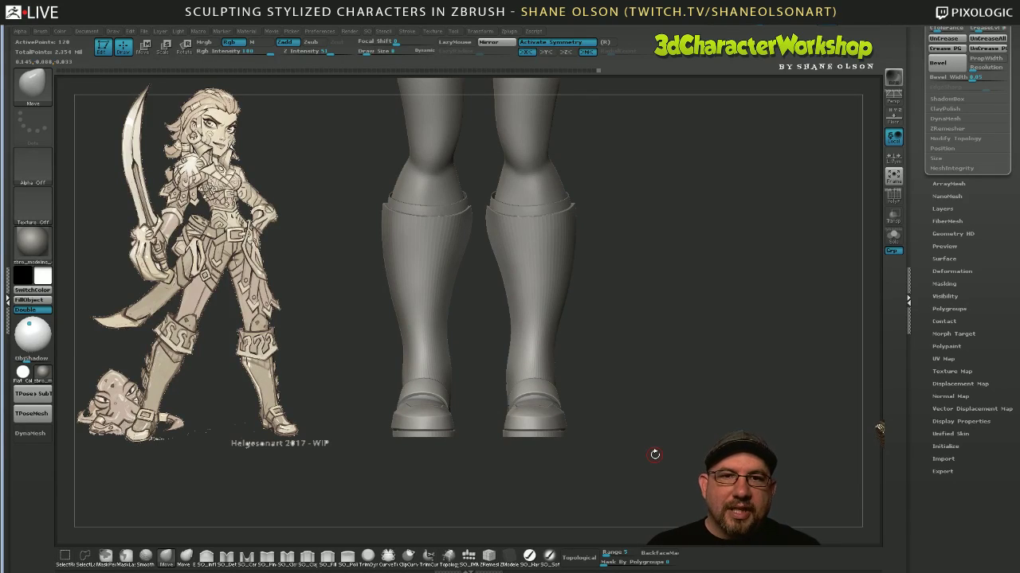
pyautogui.moveTo(672, 336); pyautogui.dragTo(671, 339)
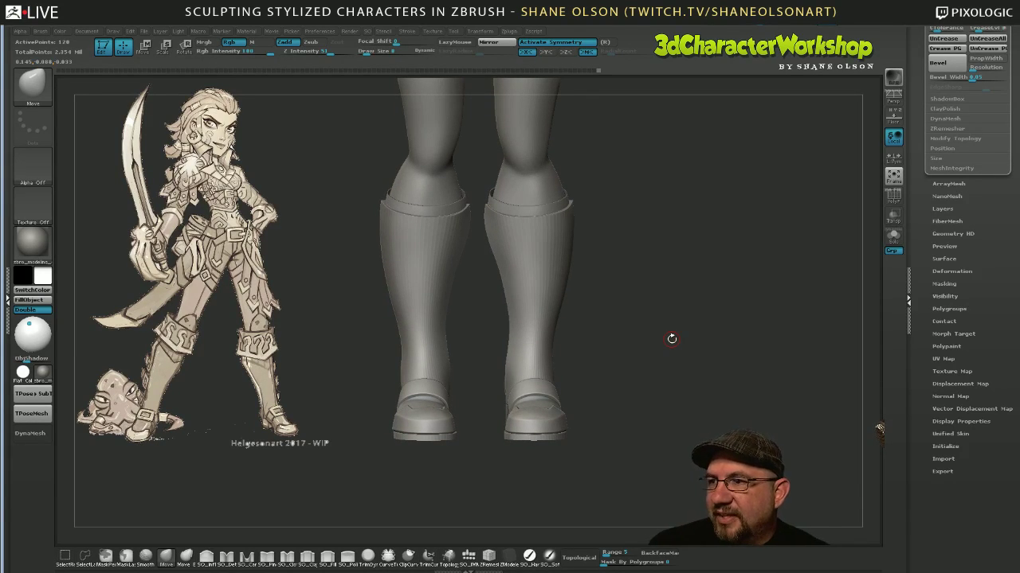
pyautogui.moveTo(646, 323); pyautogui.dragTo(642, 397)
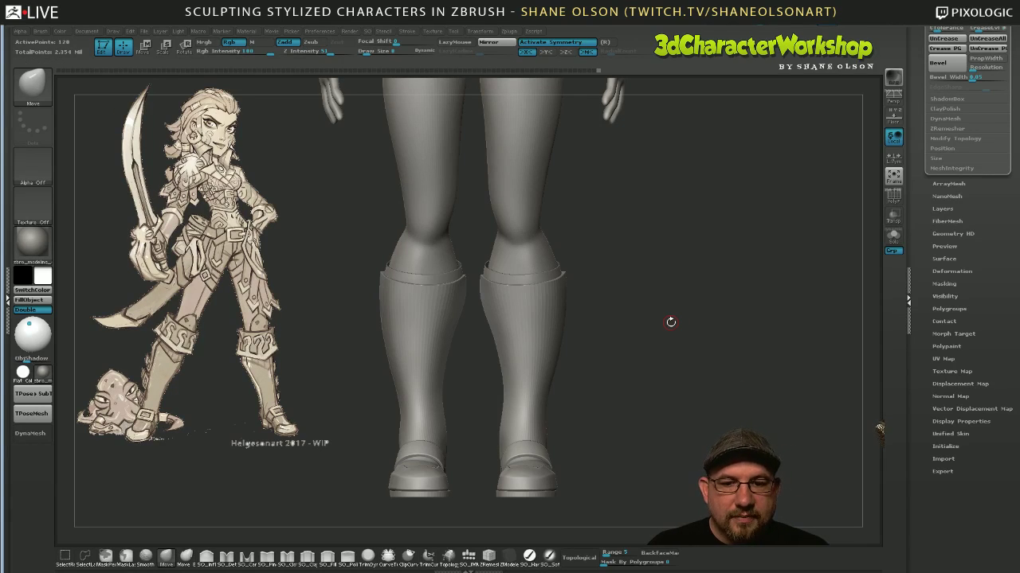
pyautogui.moveTo(663, 366)
pyautogui.mouseDown()
pyautogui.moveTo(676, 369)
pyautogui.moveTo(663, 369)
pyautogui.mouseUp()
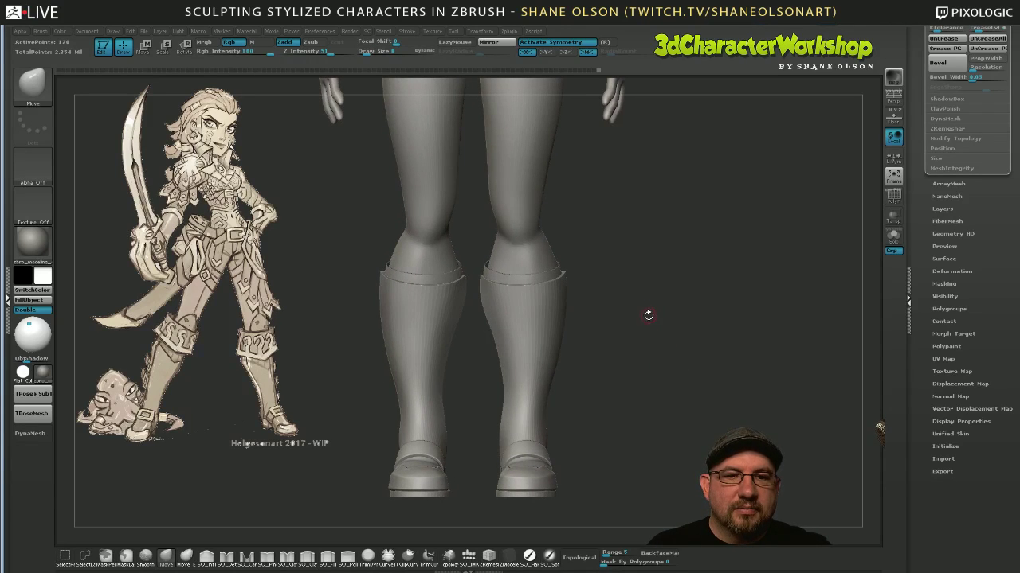
pyautogui.moveTo(648, 316)
pyautogui.keyDown('alt'); pyautogui.mouseDown()
pyautogui.moveTo(665, 373)
pyautogui.moveTo(655, 387)
pyautogui.moveTo(687, 385)
pyautogui.moveTo(613, 449)
pyautogui.moveTo(647, 390)
pyautogui.moveTo(641, 361)
pyautogui.mouseUp(); pyautogui.keyUp('alt')
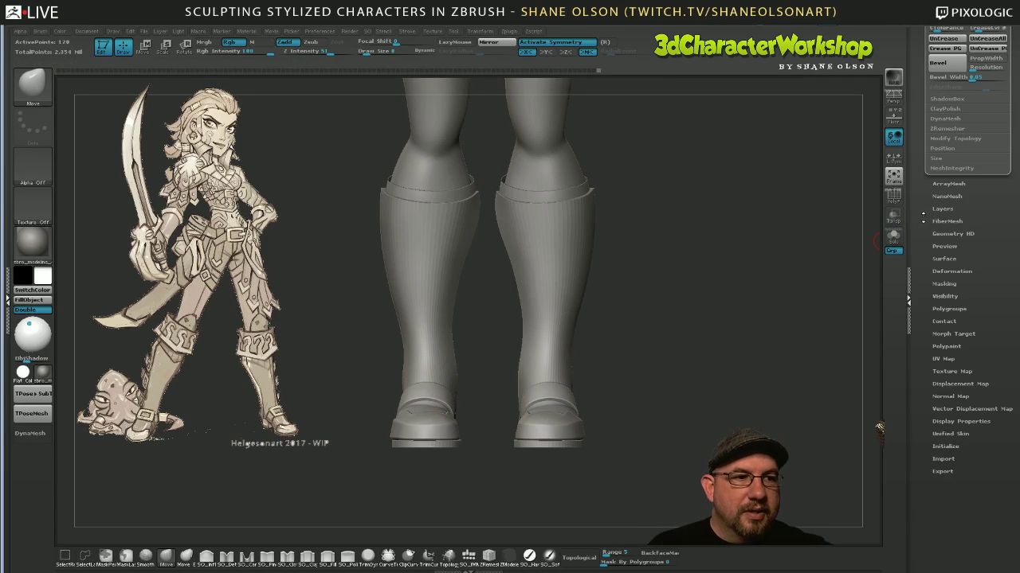
# Duplicate the mirrored ankle-strap subtool Boots1_1 and make the copy the active subtool.
pyautogui.moveTo(924, 237); pyautogui.dragTo(924, 365)
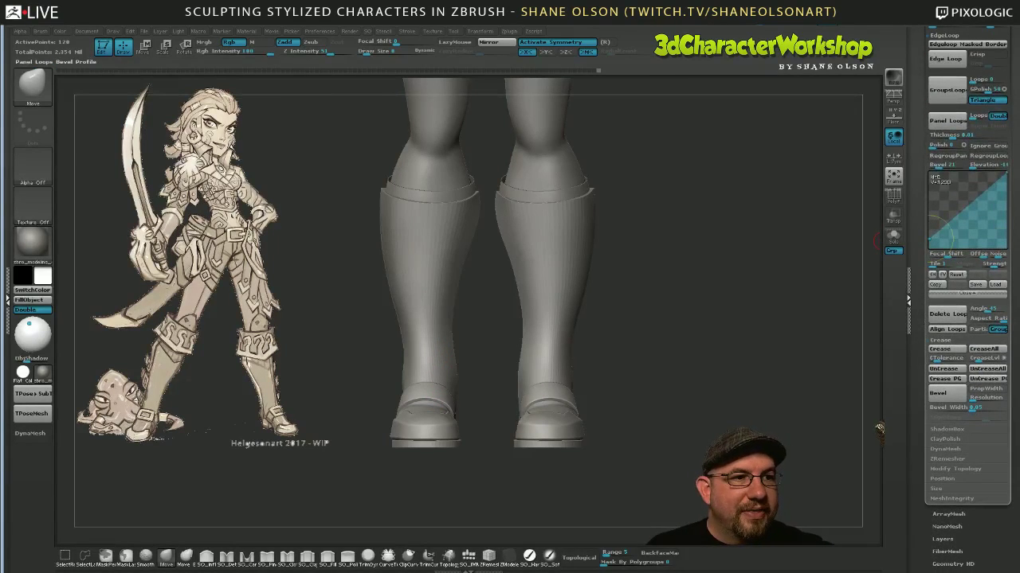
pyautogui.moveTo(924, 155); pyautogui.dragTo(925, 199)
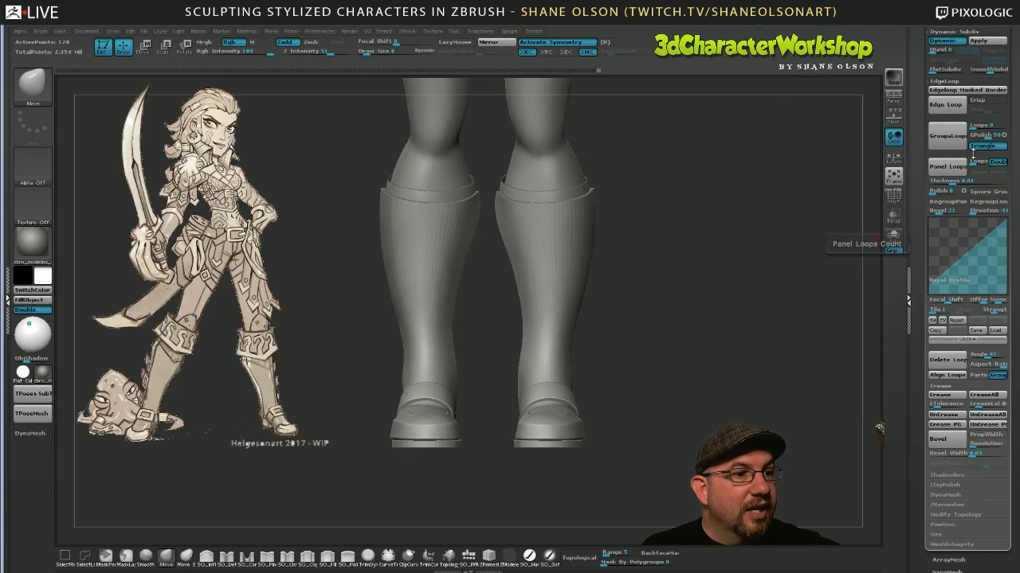
pyautogui.moveTo(922, 167); pyautogui.dragTo(921, 245)
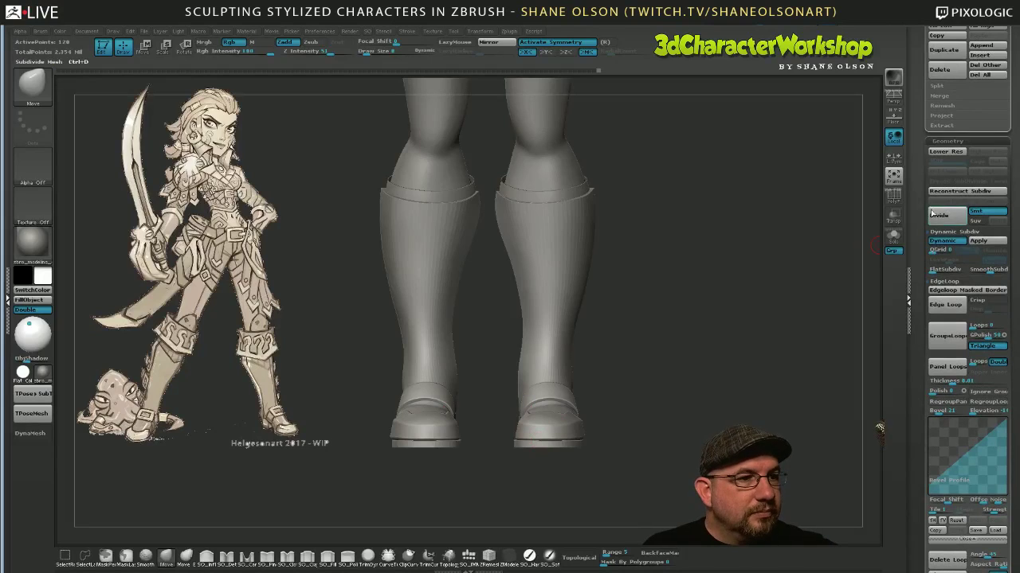
pyautogui.click(938, 144)
pyautogui.moveTo(919, 154); pyautogui.dragTo(918, 245)
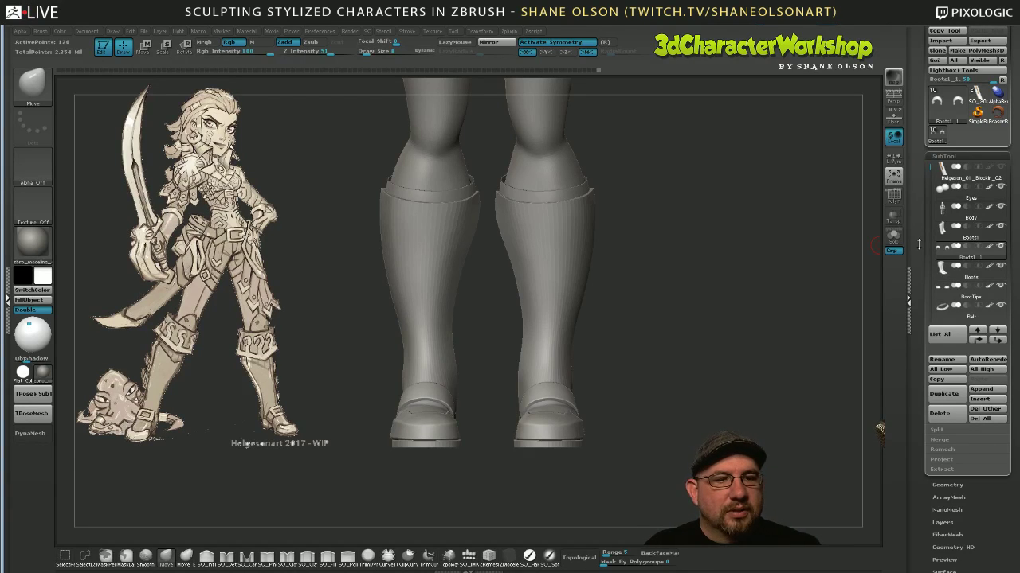
pyautogui.moveTo(667, 346); pyautogui.dragTo(673, 364)
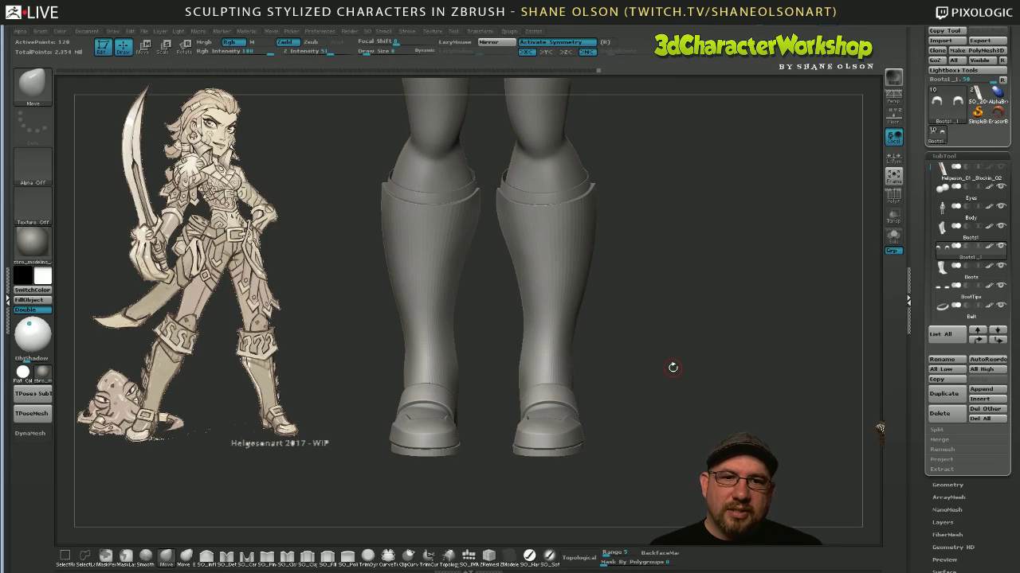
pyautogui.moveTo(631, 415); pyautogui.dragTo(630, 459)
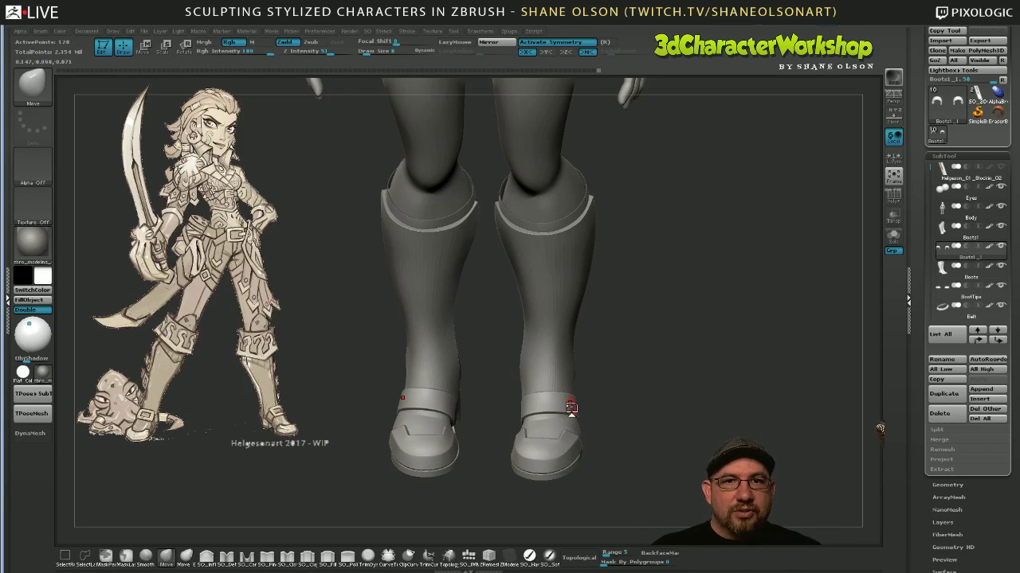
pyautogui.moveTo(637, 380); pyautogui.dragTo(714, 368)
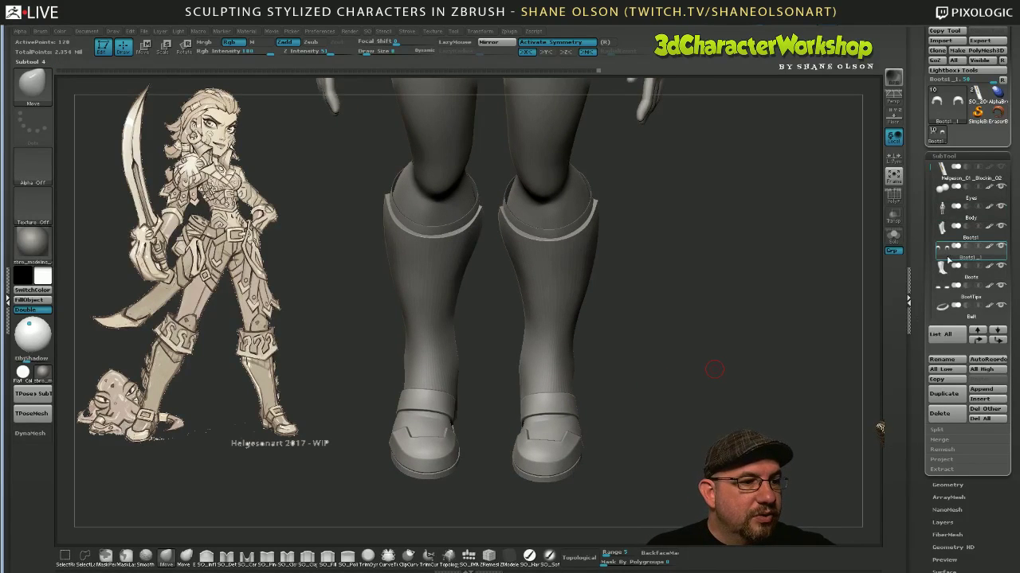
pyautogui.click(943, 392)
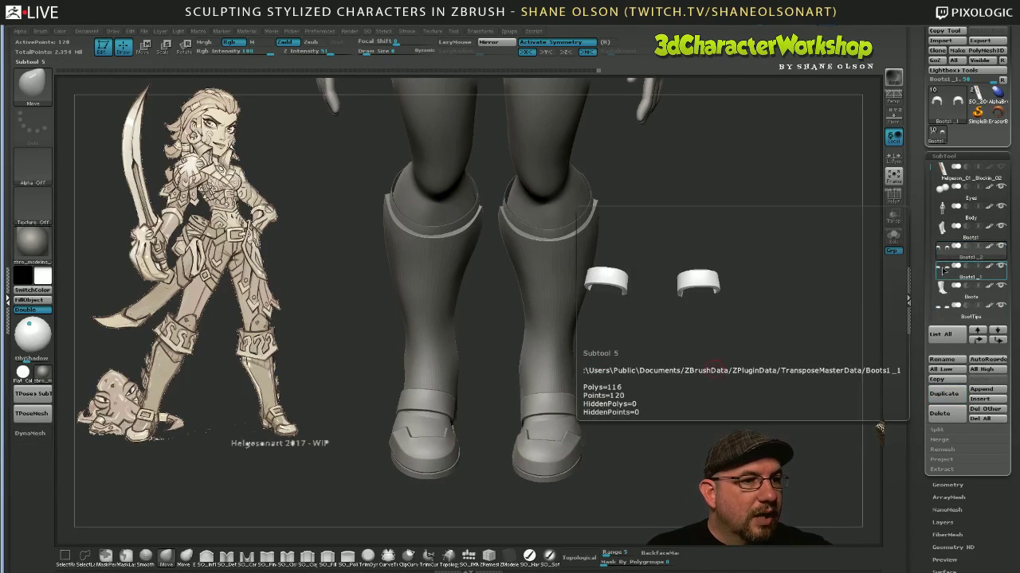
pyautogui.click(947, 254)
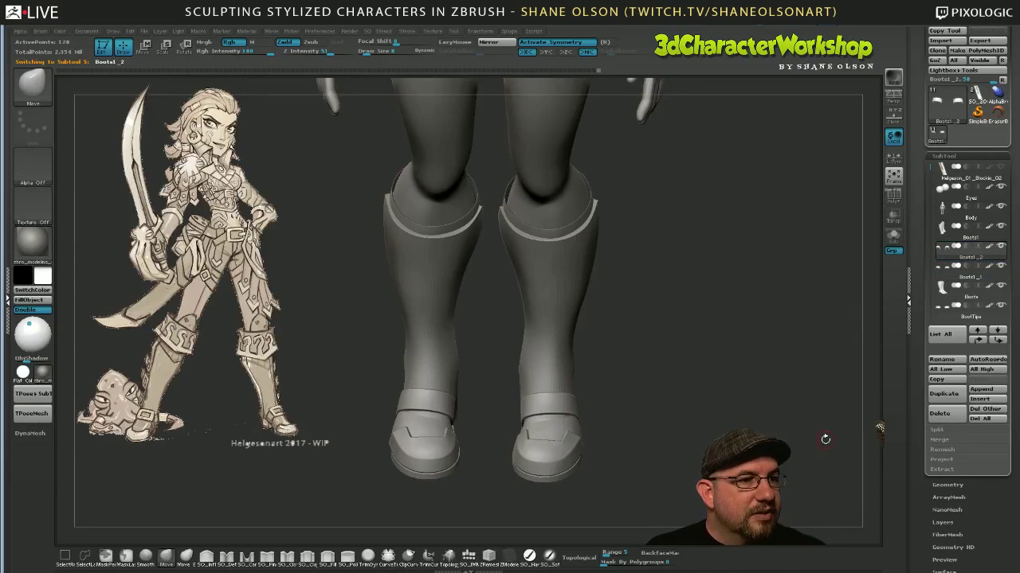
# Hide the original Boots1_1 strap subtool so that only its duplicate shows on the boots.
pyautogui.moveTo(690, 321); pyautogui.dragTo(648, 366)
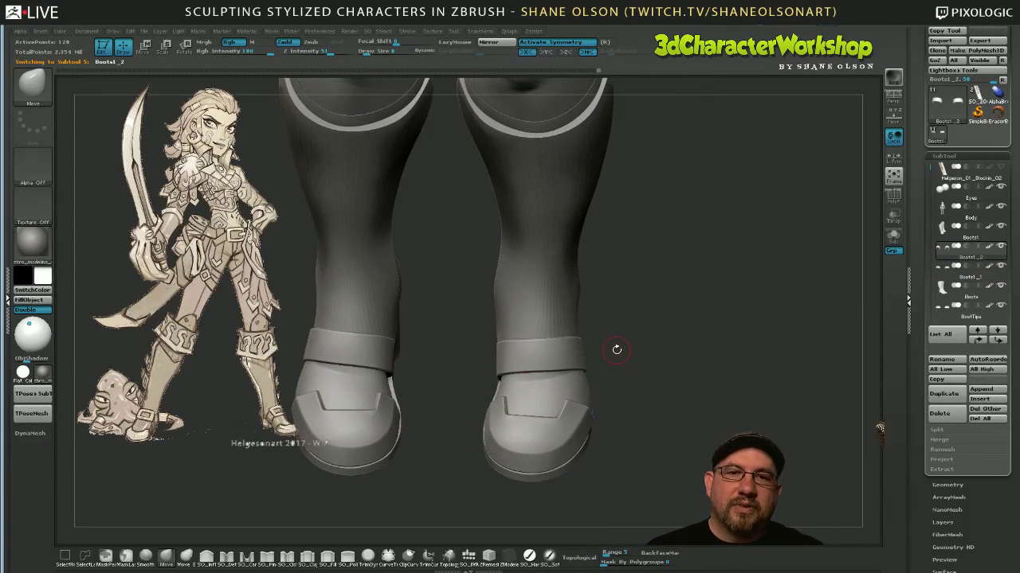
pyautogui.moveTo(659, 413); pyautogui.dragTo(695, 428)
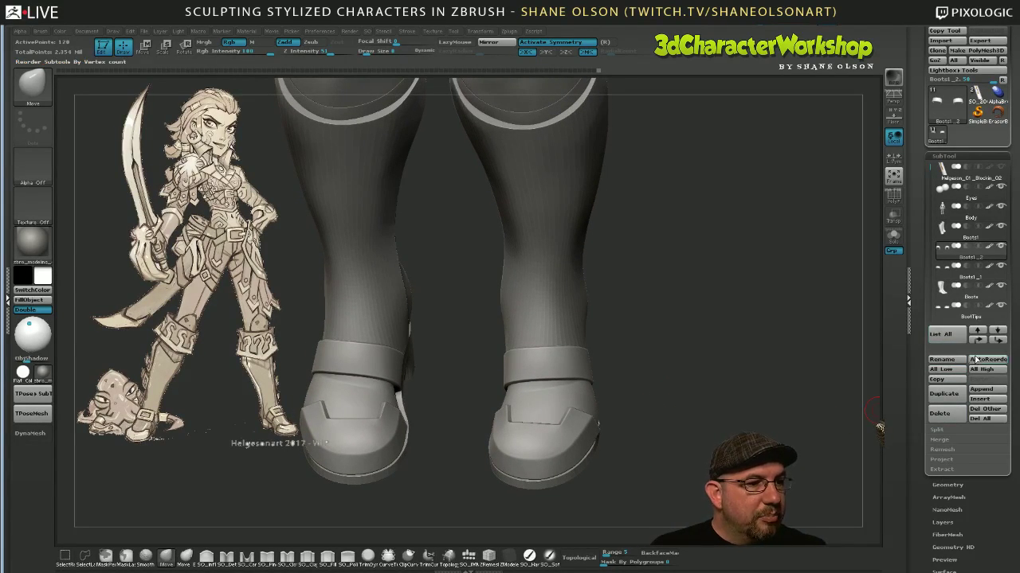
pyautogui.click(981, 399)
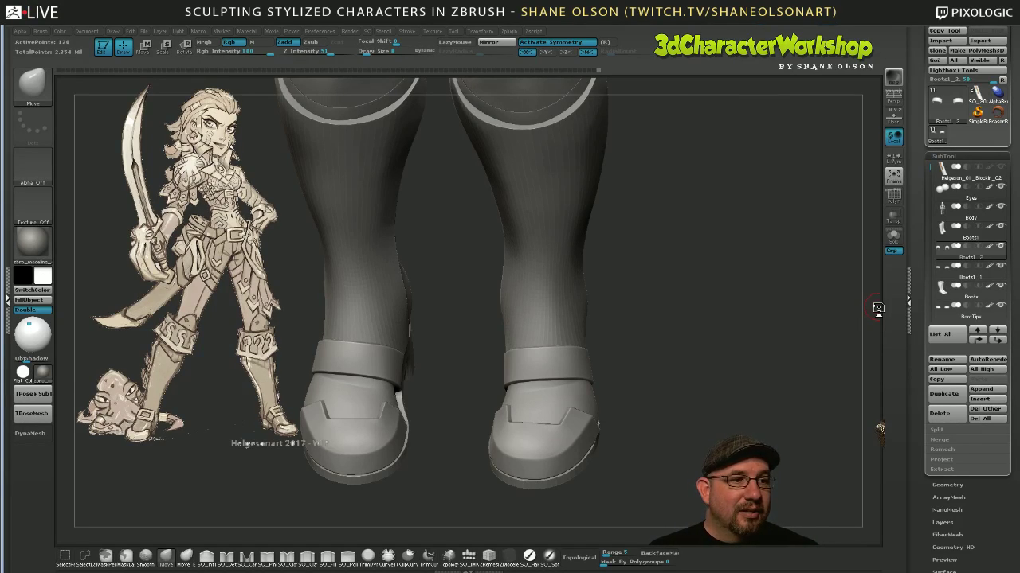
pyautogui.moveTo(956, 305)
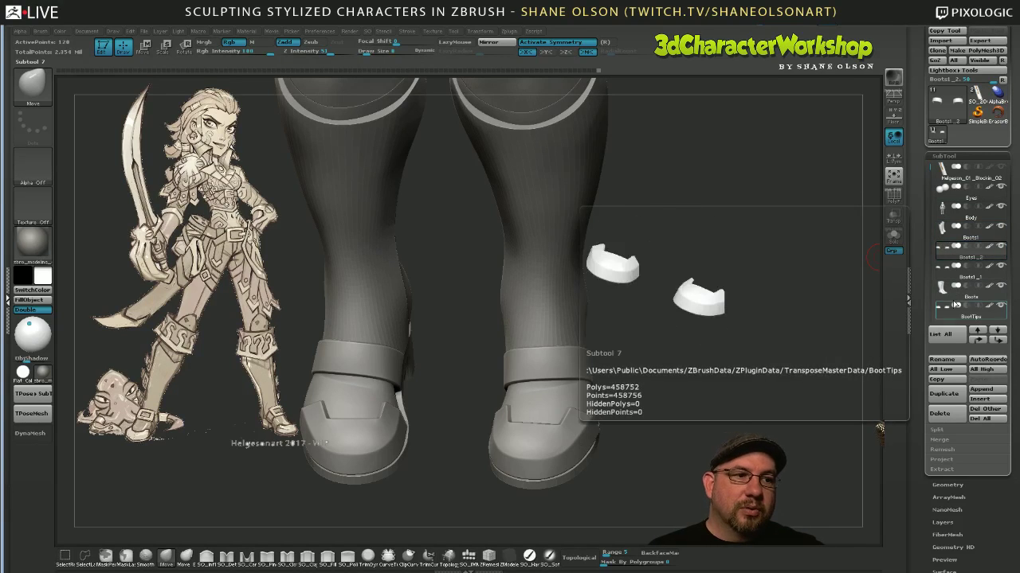
pyautogui.moveTo(946, 252)
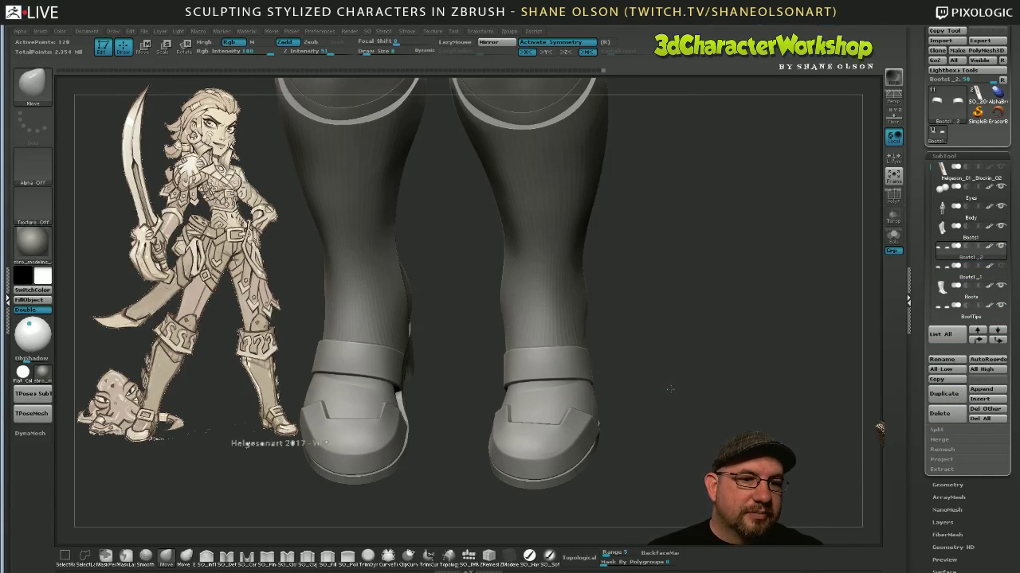
# Insert a ZSphere as a new subtool and shrink it with the Size deformation to a small ball between the boots.
pyautogui.moveTo(668, 385); pyautogui.dragTo(696, 383)
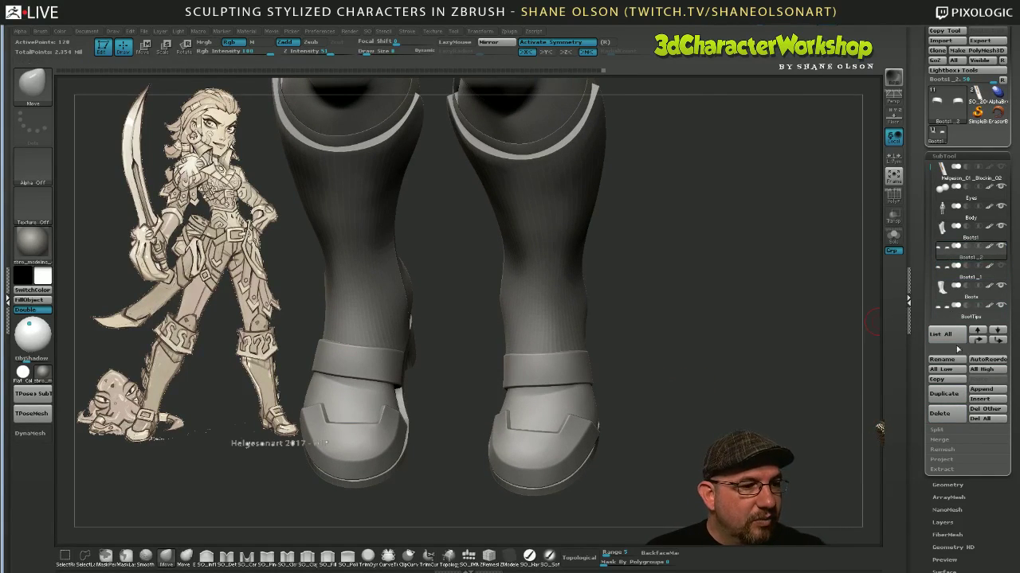
pyautogui.click(979, 398)
pyautogui.click(856, 435)
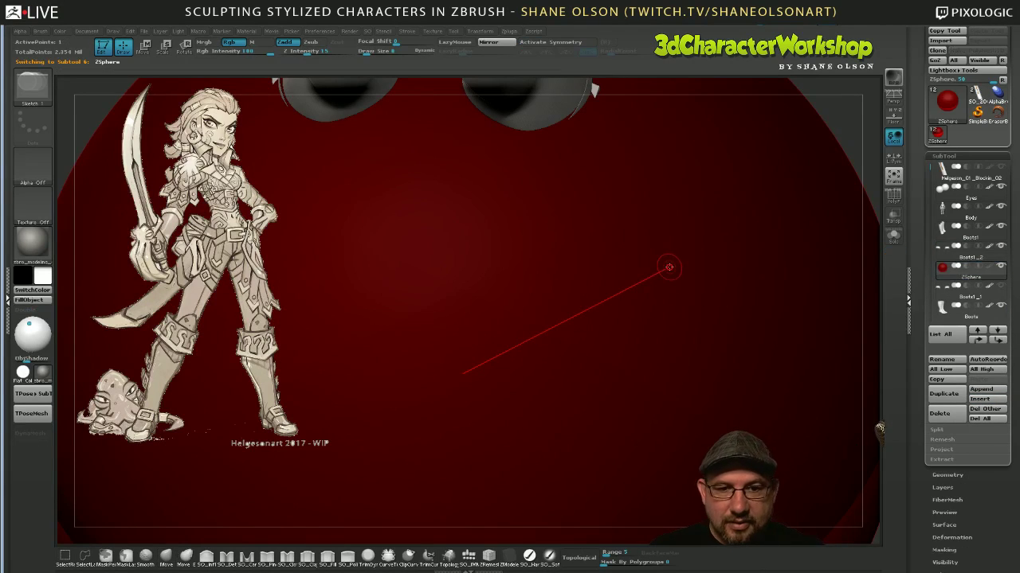
pyautogui.press('space')
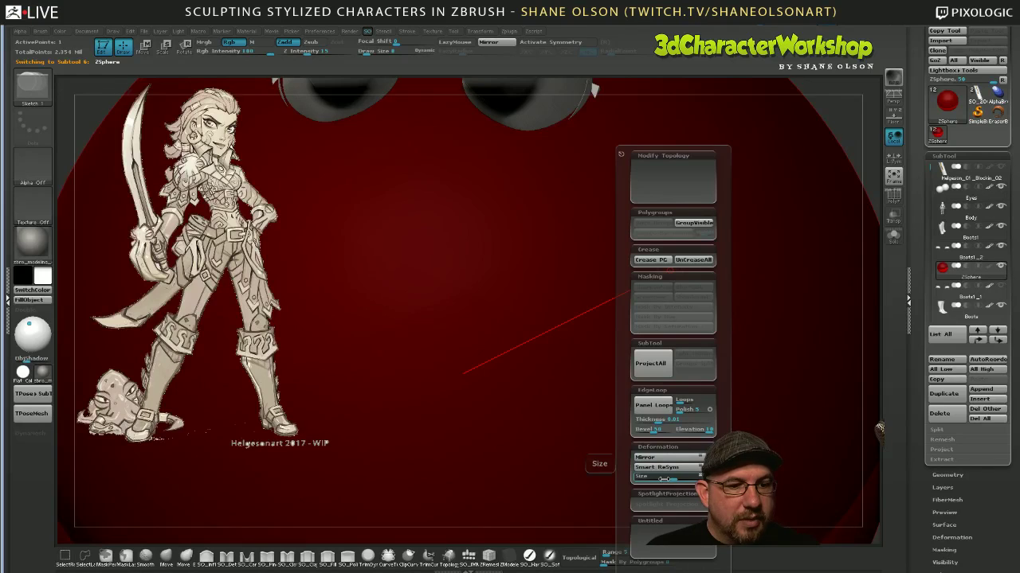
pyautogui.moveTo(666, 478); pyautogui.dragTo(632, 477)
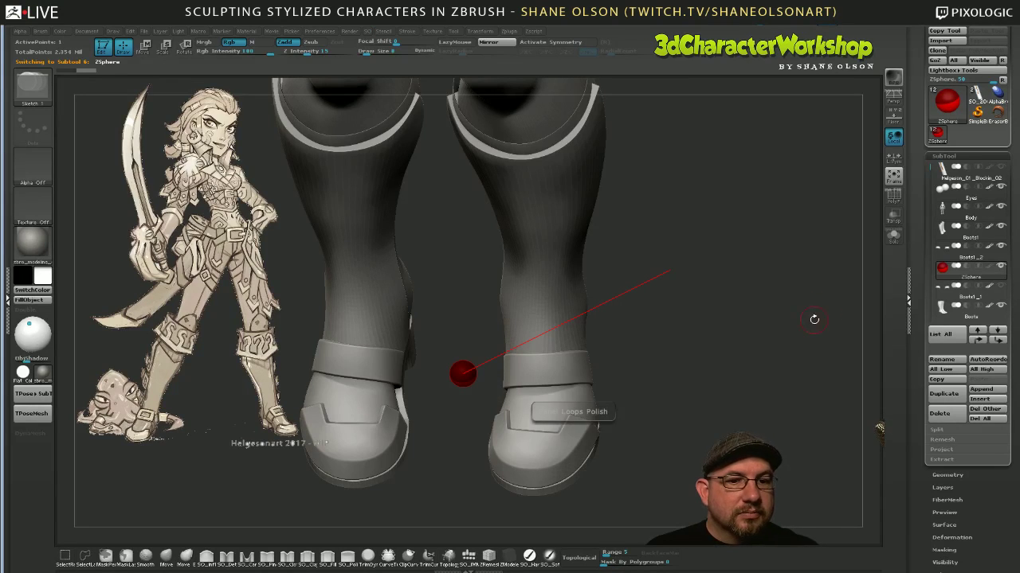
# Turn on Edit Topology for the new ZSphere subtool.
pyautogui.moveTo(713, 396); pyautogui.dragTo(717, 443)
pyautogui.moveTo(927, 378); pyautogui.dragTo(926, 281)
pyautogui.keyDown('alt'); pyautogui.moveTo(584, 391); pyautogui.dragTo(571, 330); pyautogui.keyUp('alt')
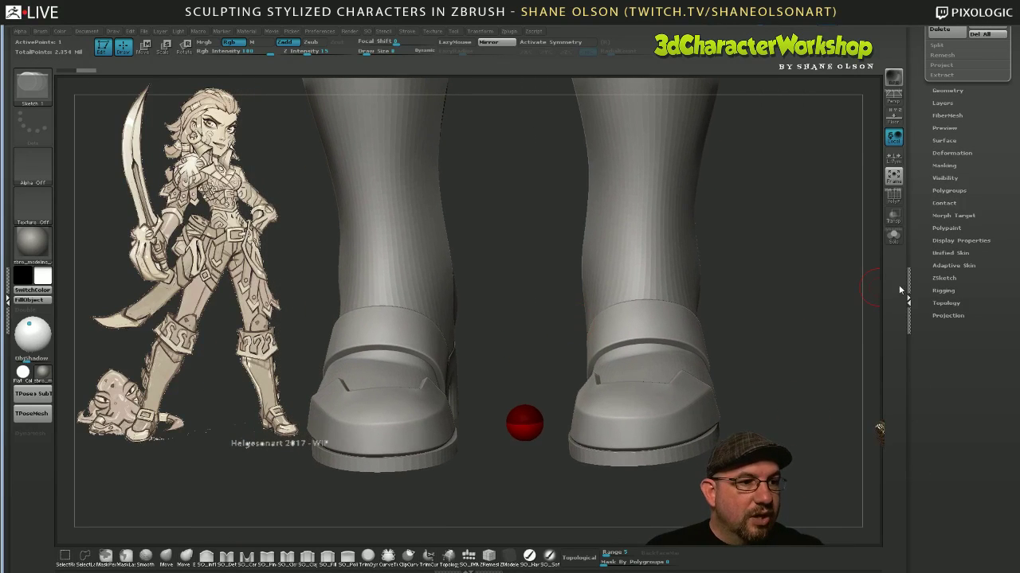
pyautogui.click(946, 304)
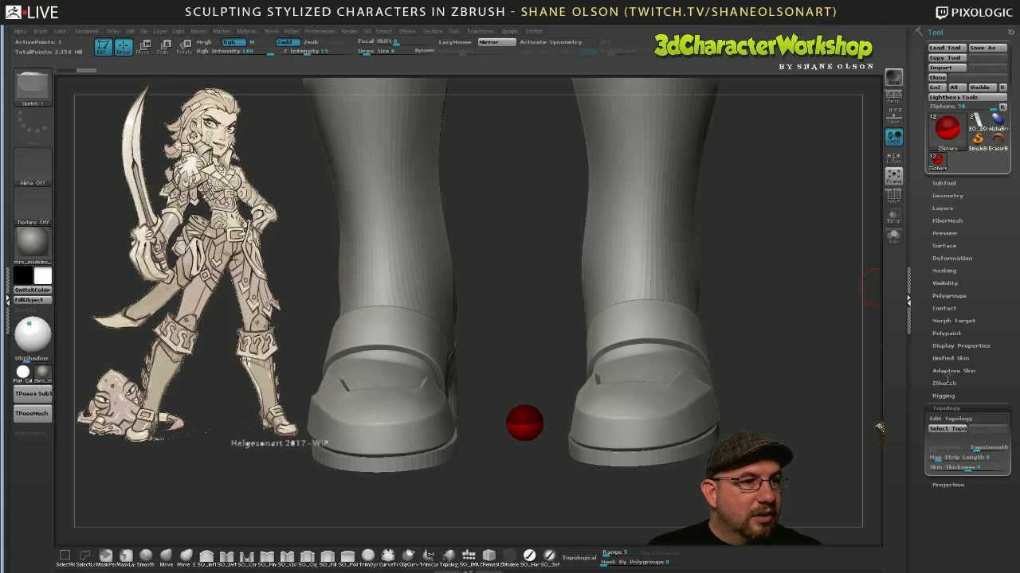
pyautogui.click(952, 419)
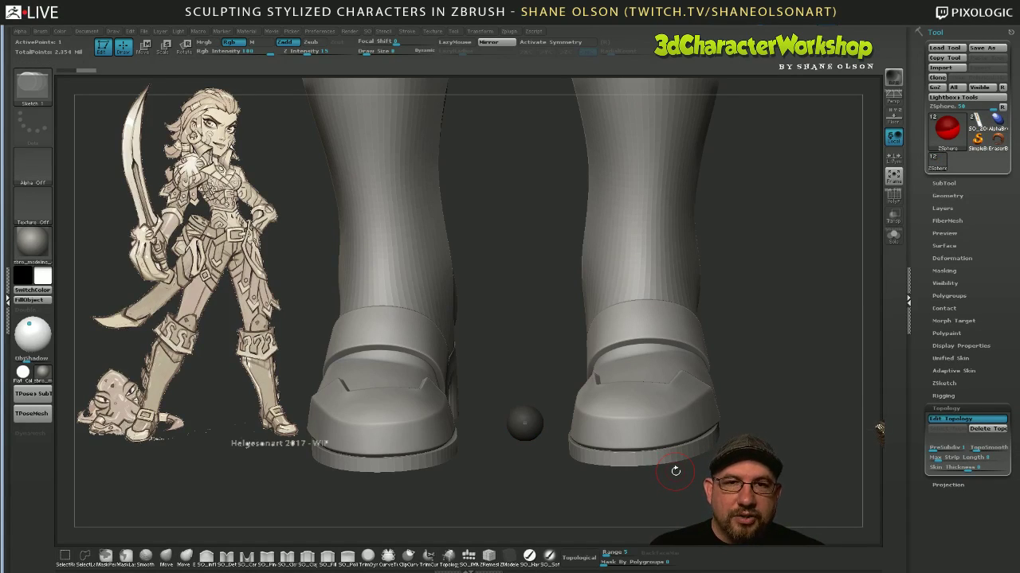
# Reduce the draw size for topology points and try a point on the upper edge of one ankle strap.
pyautogui.moveTo(538, 320)
pyautogui.mouseDown()
pyautogui.moveTo(540, 332)
pyautogui.moveTo(478, 349)
pyautogui.moveTo(491, 359)
pyautogui.mouseUp()
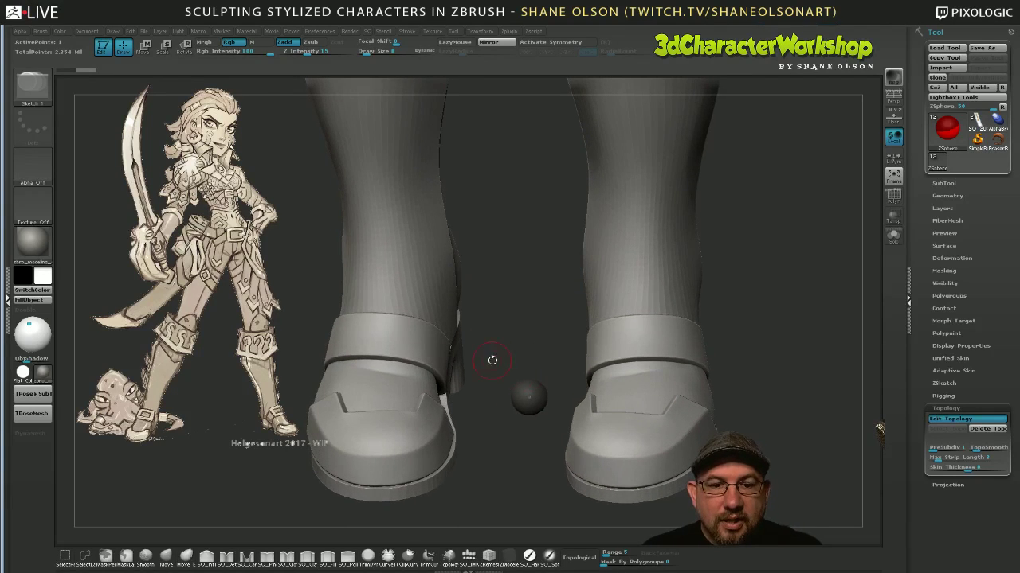
pyautogui.press('s')
pyautogui.moveTo(502, 296); pyautogui.dragTo(512, 346)
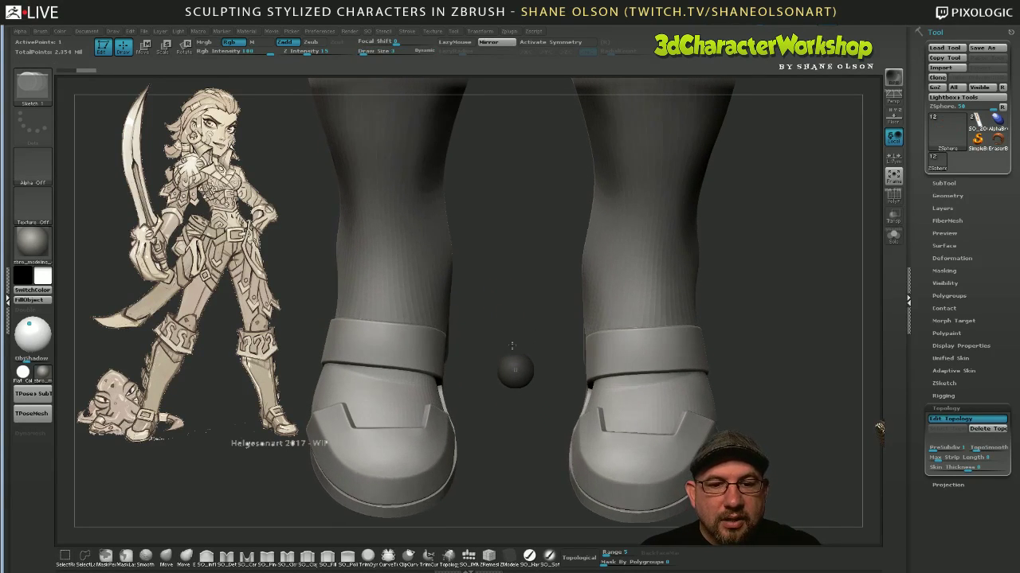
pyautogui.click(368, 332)
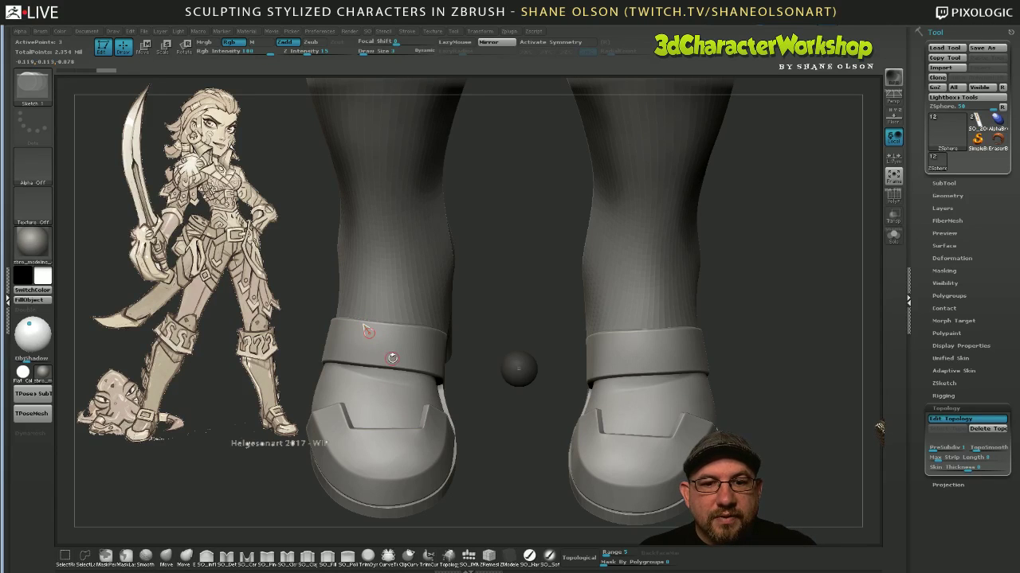
pyautogui.moveTo(392, 347); pyautogui.dragTo(416, 310)
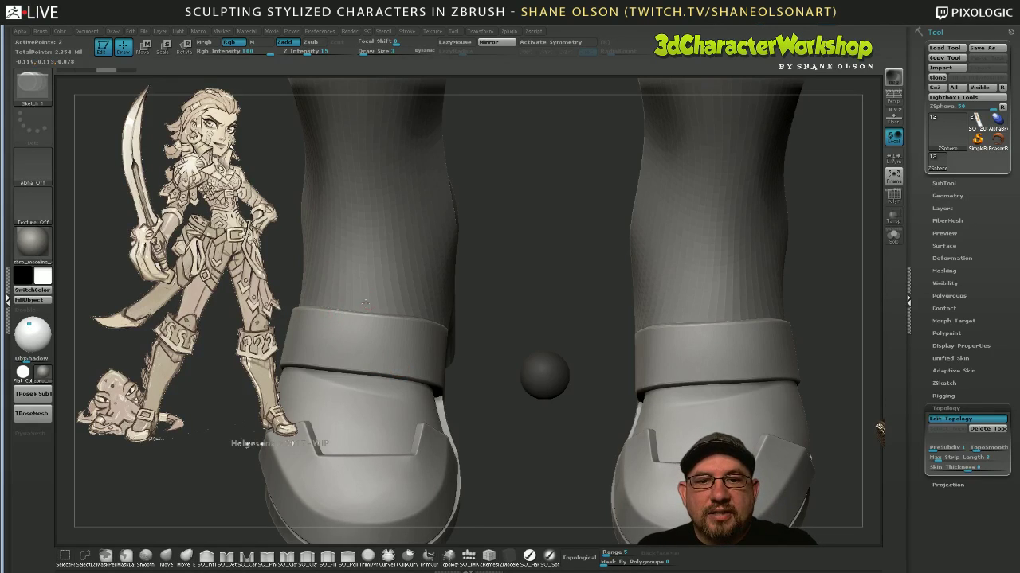
pyautogui.moveTo(382, 305)
pyautogui.keyDown('ctrl'); pyautogui.mouseDown(button='right')
pyautogui.moveTo(390, 341)
pyautogui.moveTo(392, 301)
pyautogui.mouseUp(button='right'); pyautogui.keyUp('ctrl')
pyautogui.moveTo(392, 301)
pyautogui.keyDown('alt'); pyautogui.mouseDown(button='right')
pyautogui.moveTo(442, 345)
pyautogui.moveTo(466, 338)
pyautogui.moveTo(452, 384)
pyautogui.moveTo(504, 371)
pyautogui.mouseUp(button='right'); pyautogui.keyUp('alt')
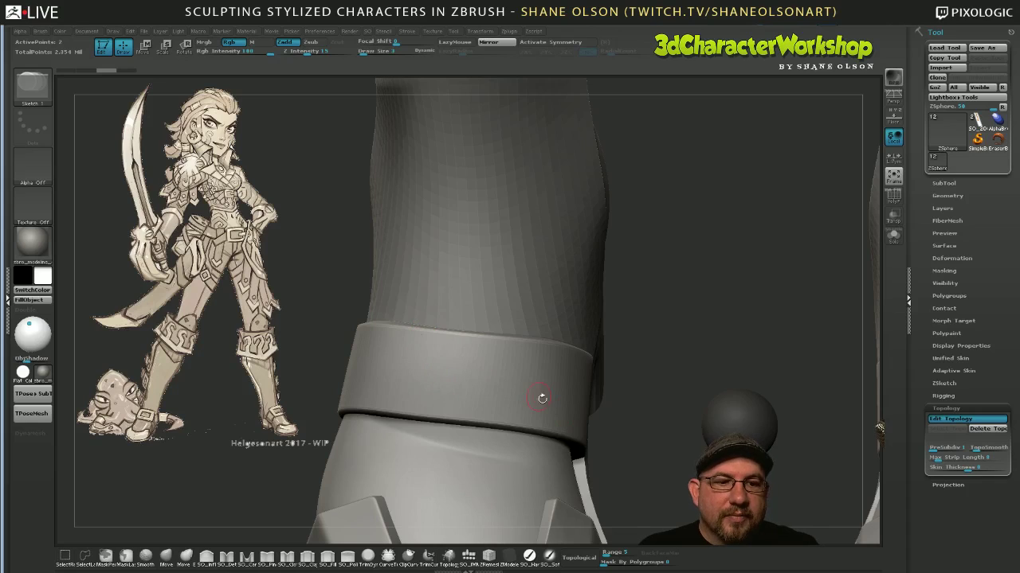
# Draw a row of three topology quads along the ankle strap's upper edge, a wide middle one between two narrow ends.
pyautogui.keyDown('ctrl'); pyautogui.click(422, 334); pyautogui.keyUp('ctrl')
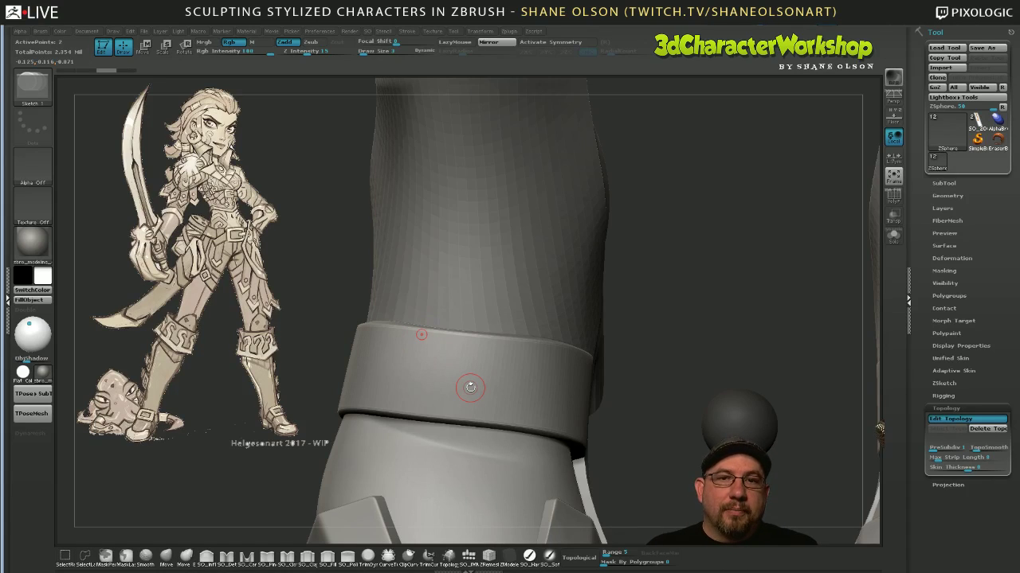
pyautogui.click(445, 334)
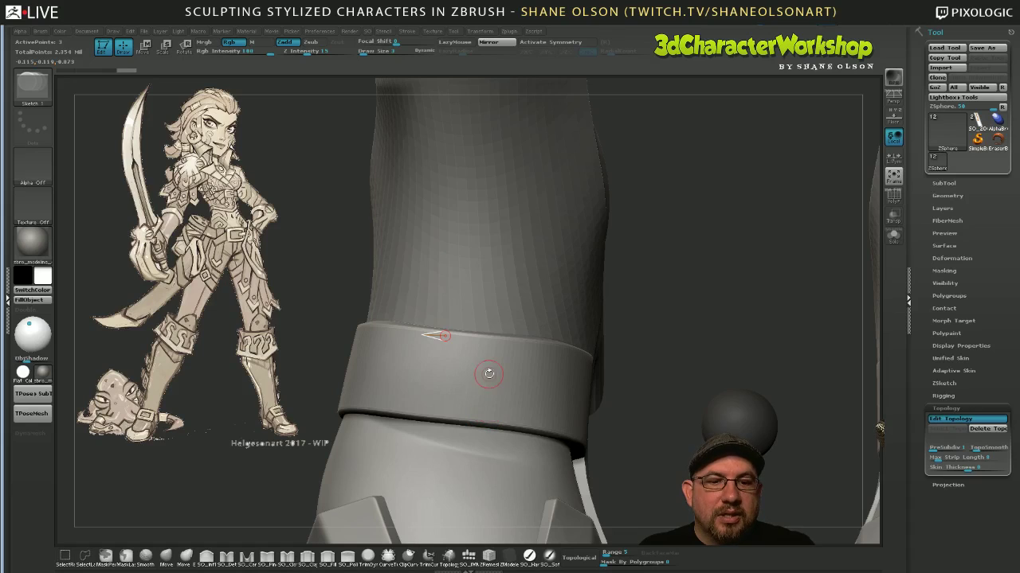
pyautogui.click(502, 340)
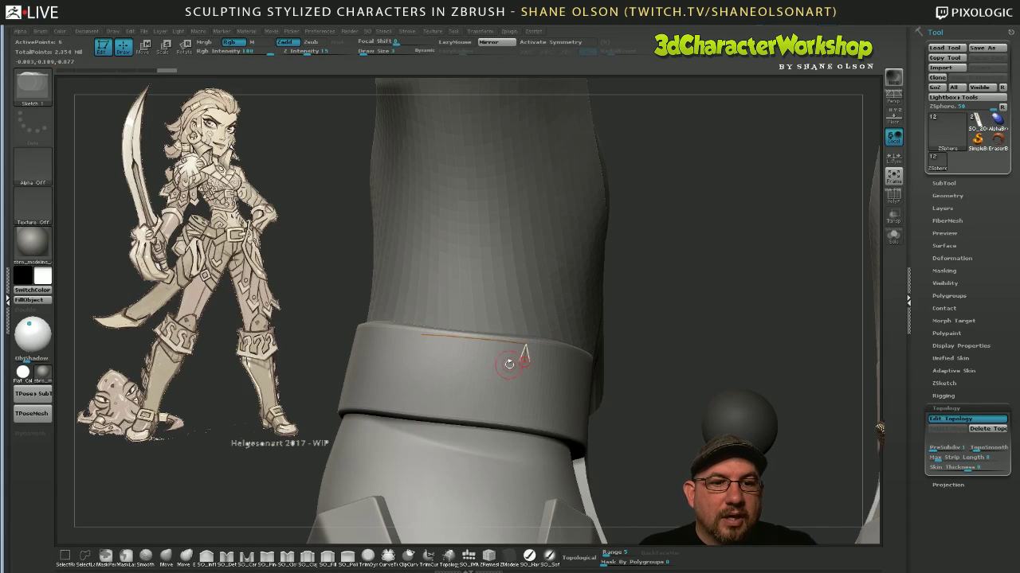
pyautogui.click(502, 364)
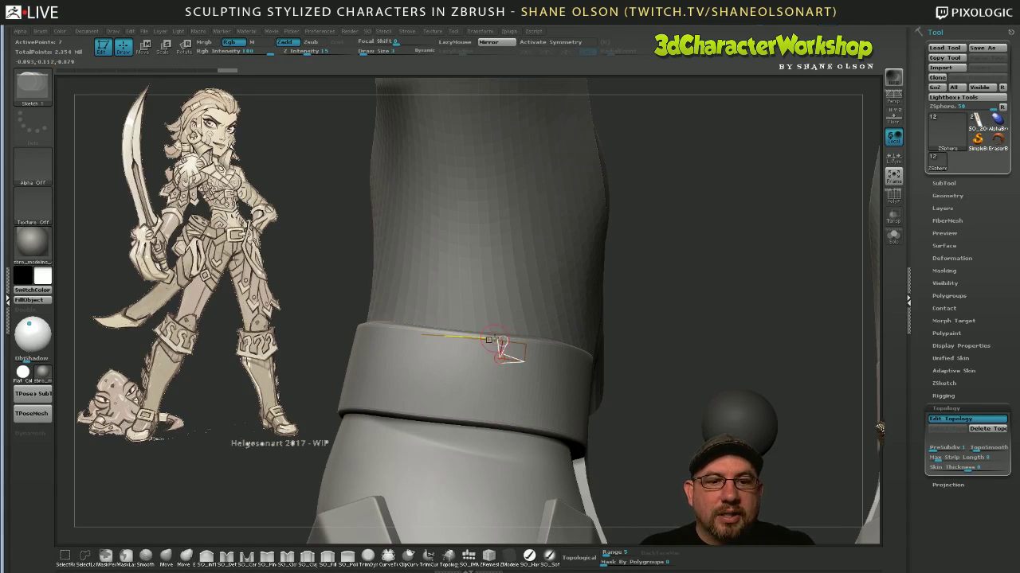
pyautogui.click(442, 353)
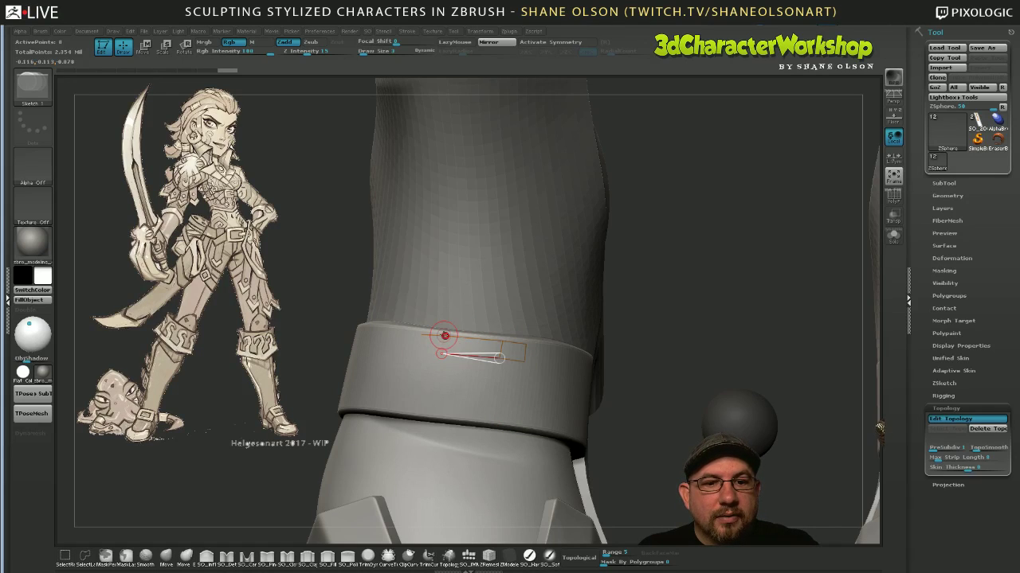
pyautogui.click(443, 336)
pyautogui.click(445, 354)
pyautogui.click(419, 352)
pyautogui.click(421, 335)
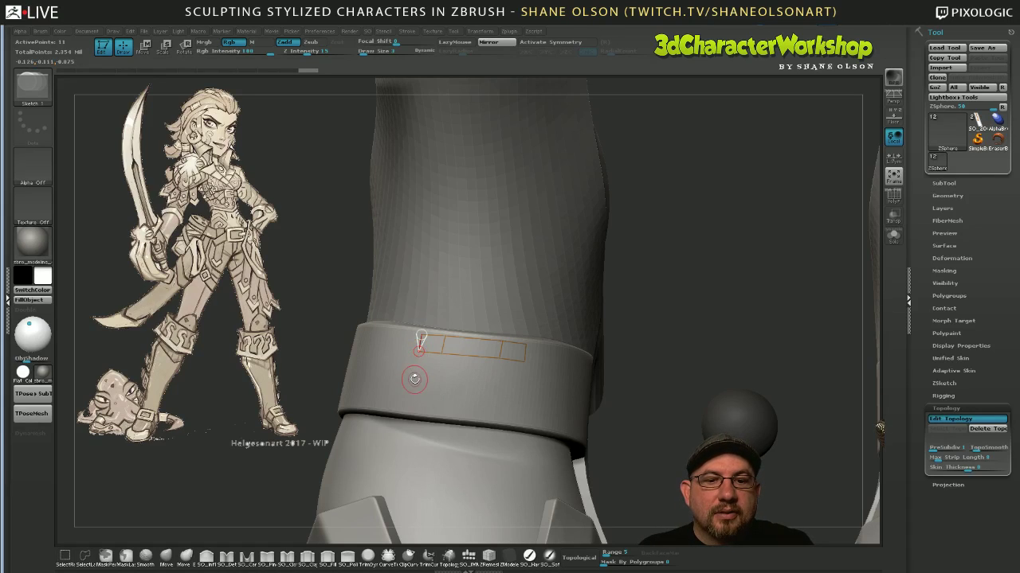
# Extend the outer end of the topology row downward with one tall, narrow quad on the strap.
pyautogui.click(419, 352)
pyautogui.click(411, 388)
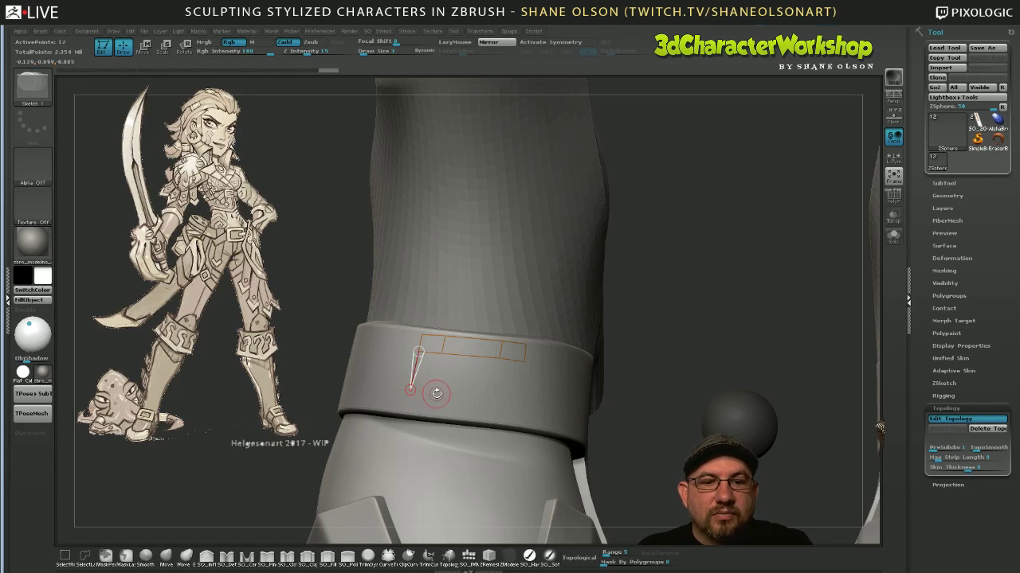
pyautogui.click(436, 391)
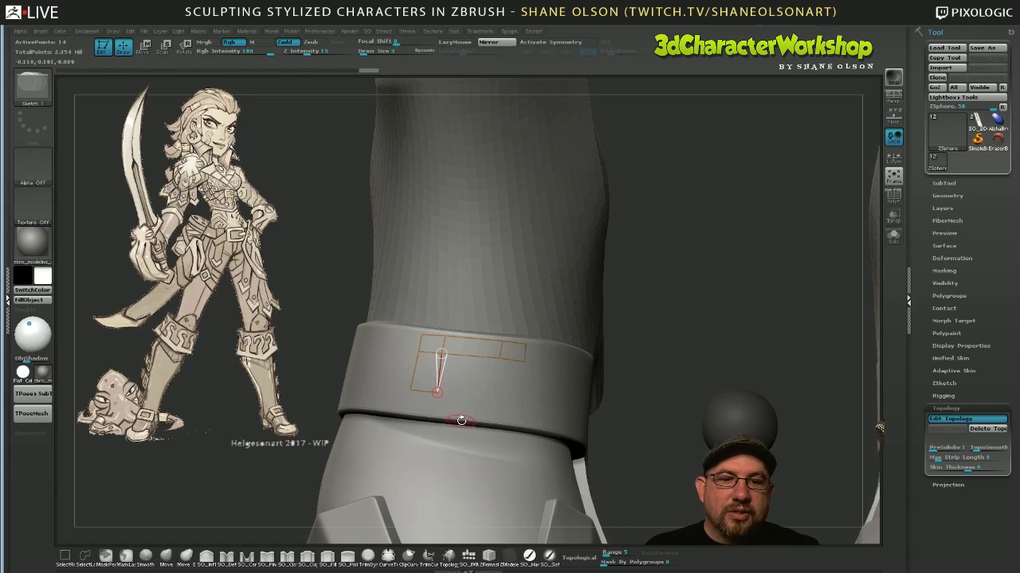
pyautogui.click(409, 388)
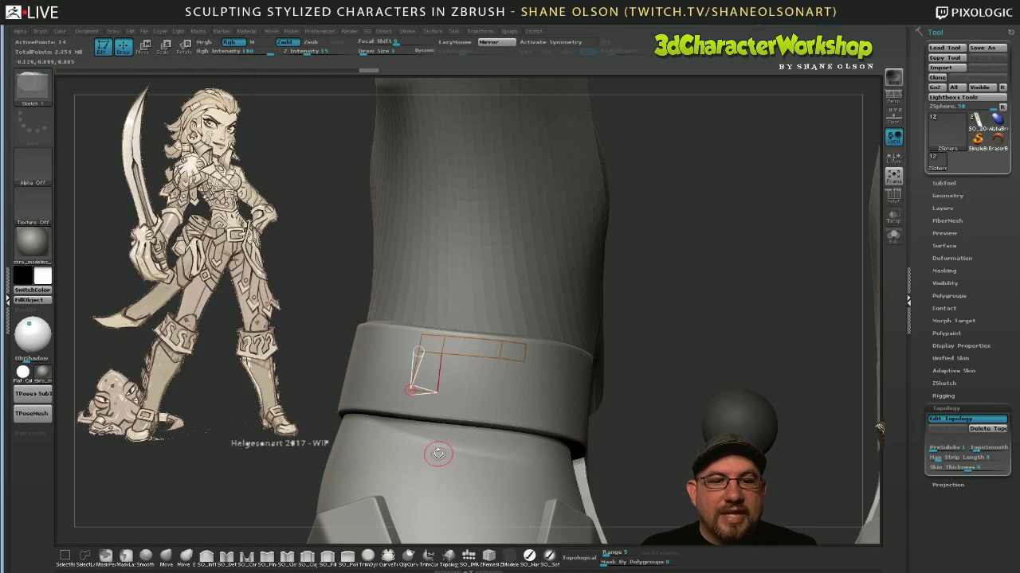
pyautogui.keyDown('ctrl'); pyautogui.click(525, 361); pyautogui.keyUp('ctrl')
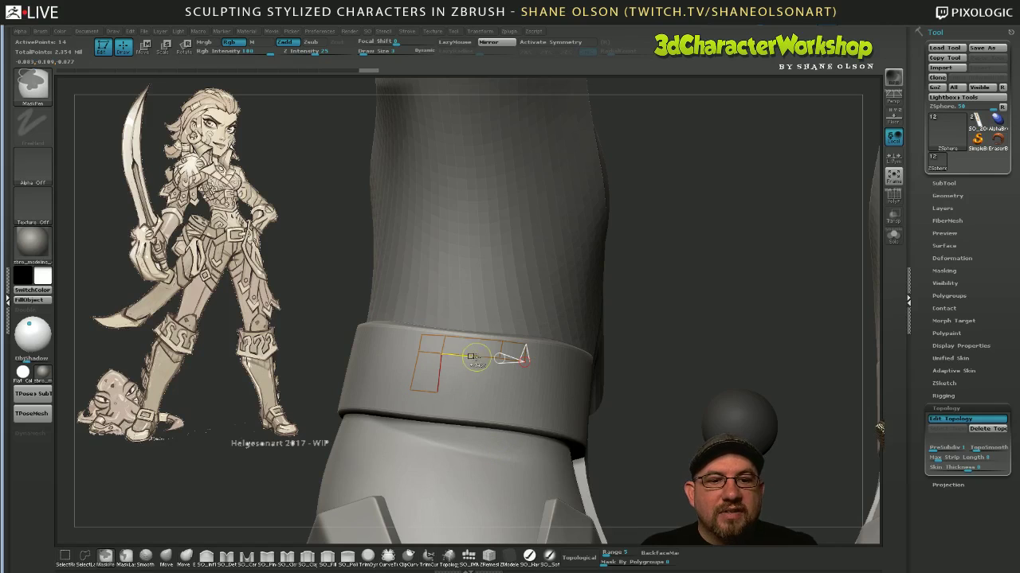
pyautogui.keyDown('ctrl'); pyautogui.click(443, 355); pyautogui.keyUp('ctrl')
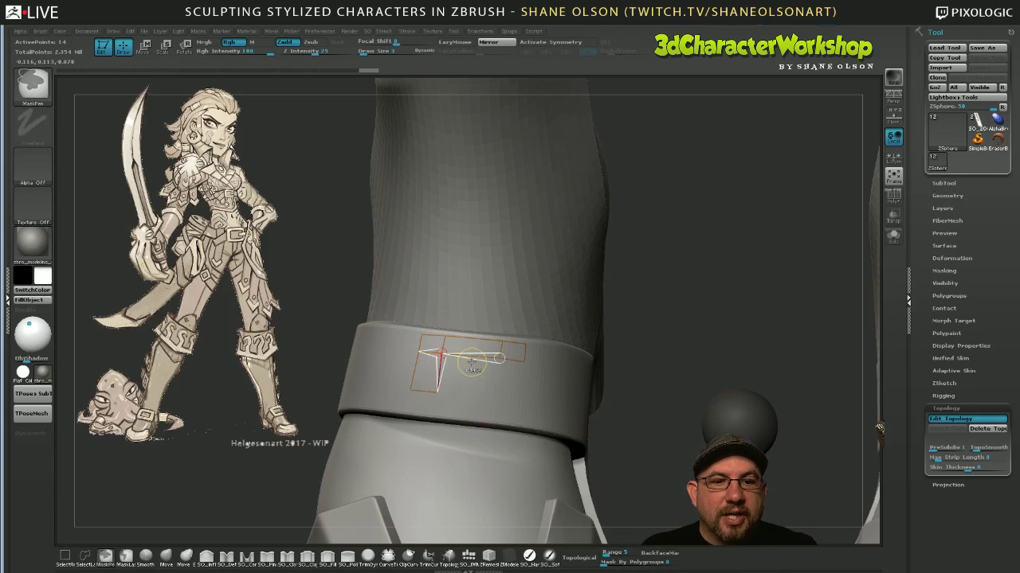
pyautogui.click(471, 355)
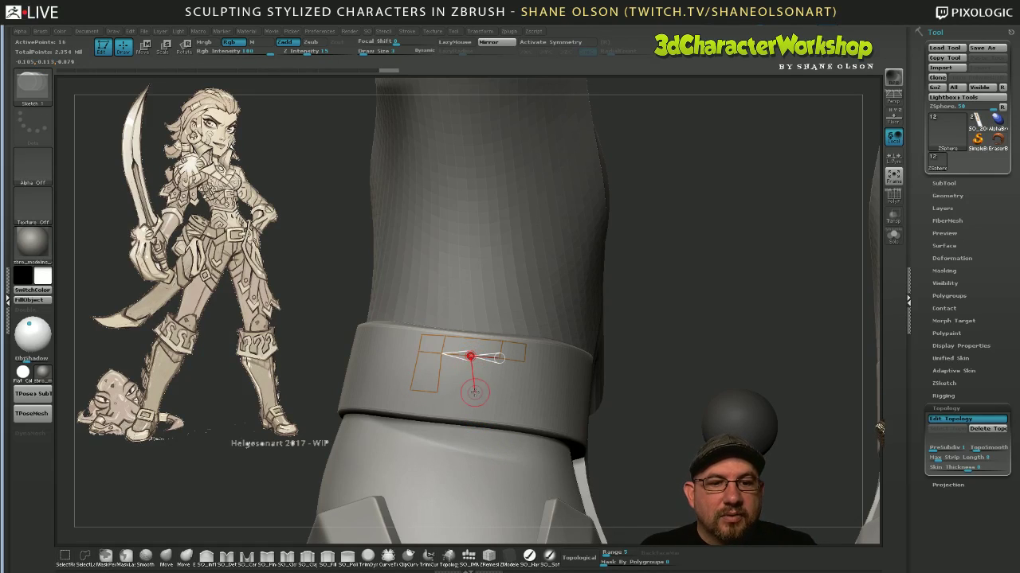
pyautogui.hotkey('ctrl', 'z')
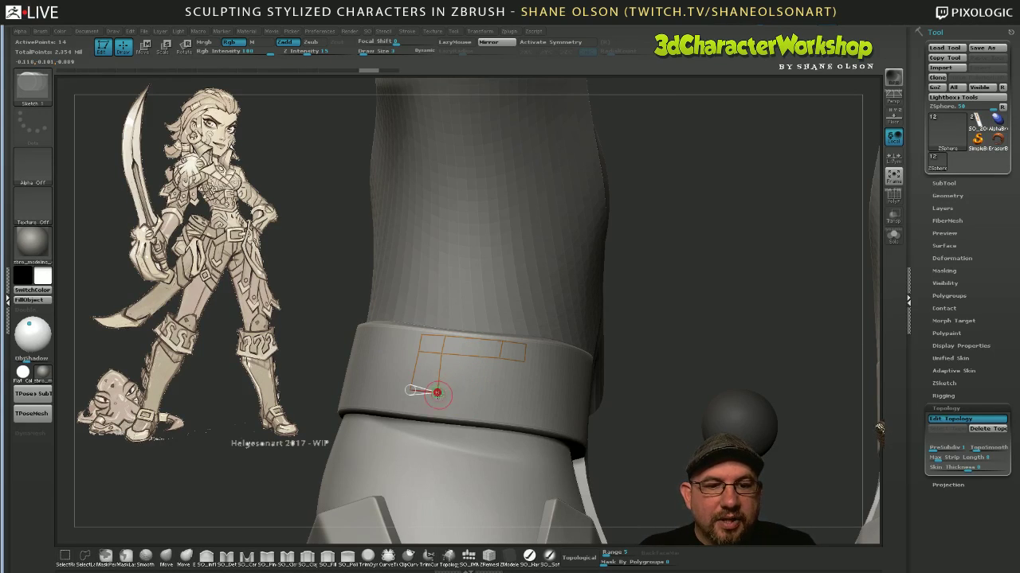
# Delete and redraw the tall quad's lower inner corner, and add a small corner quad beneath it at the strap's lower edge.
pyautogui.keyDown('alt'); pyautogui.click(438, 395); pyautogui.keyUp('alt')
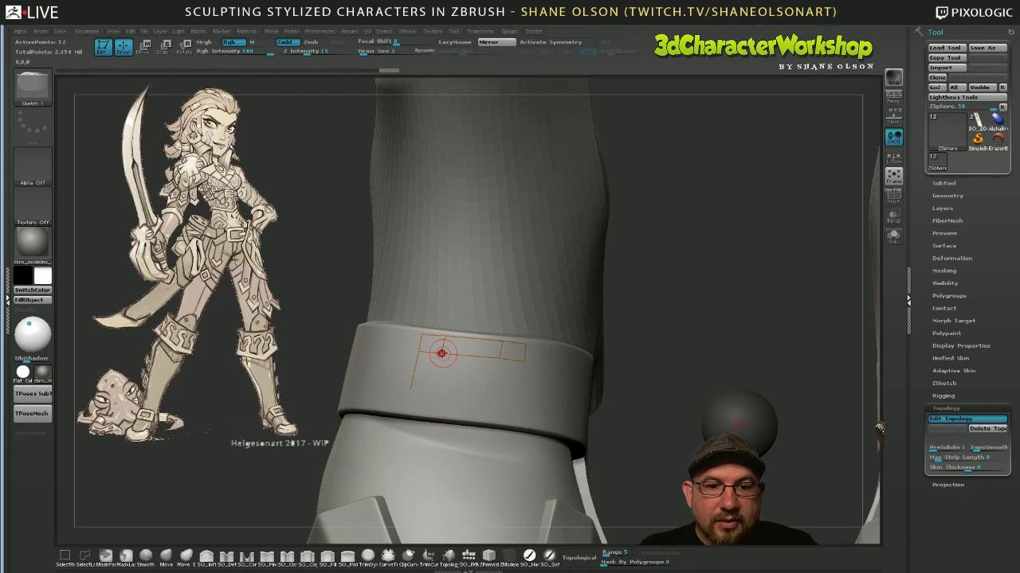
pyautogui.click(437, 391)
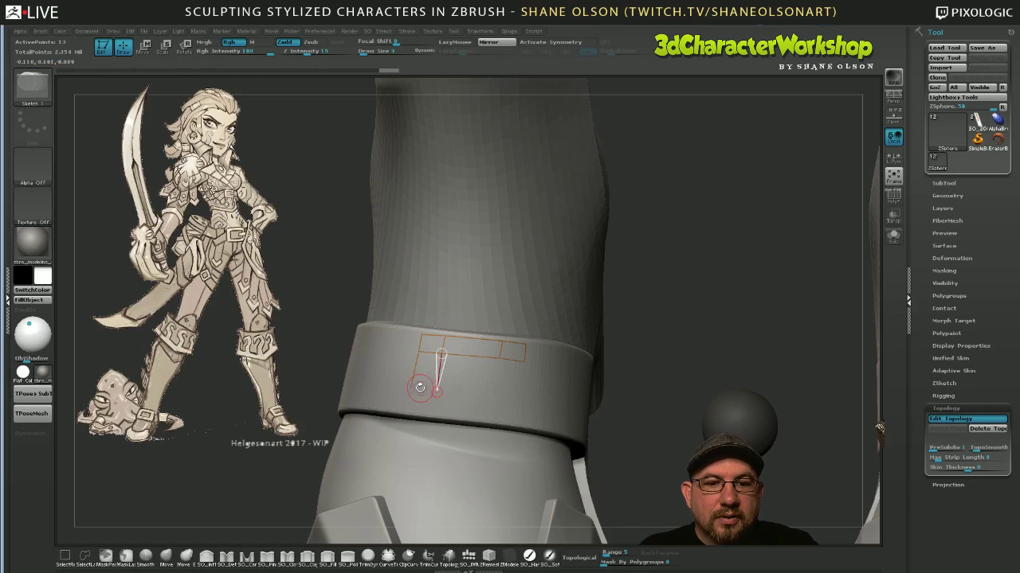
pyautogui.click(408, 390)
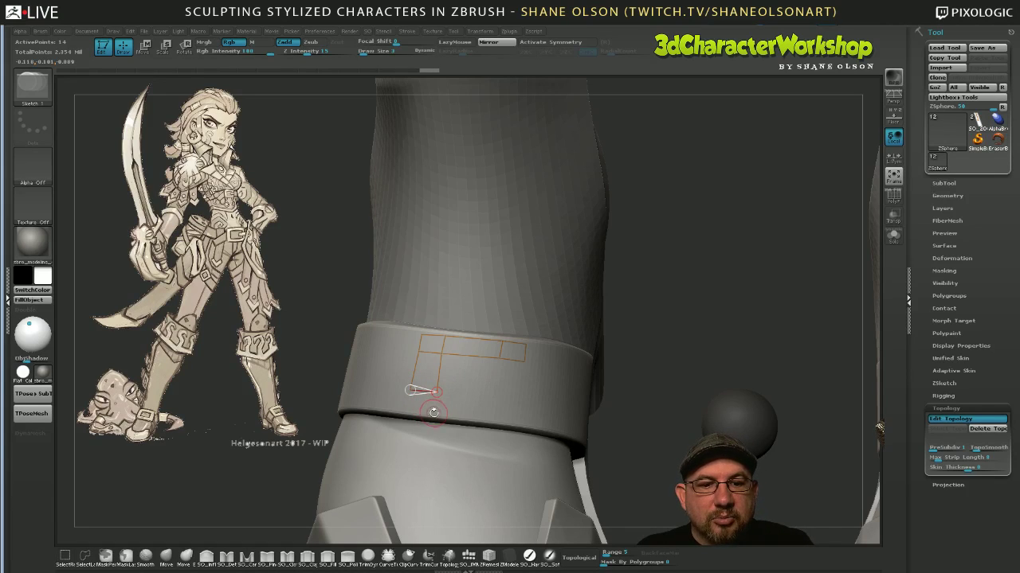
pyautogui.click(433, 413)
pyautogui.click(406, 407)
pyautogui.click(410, 391)
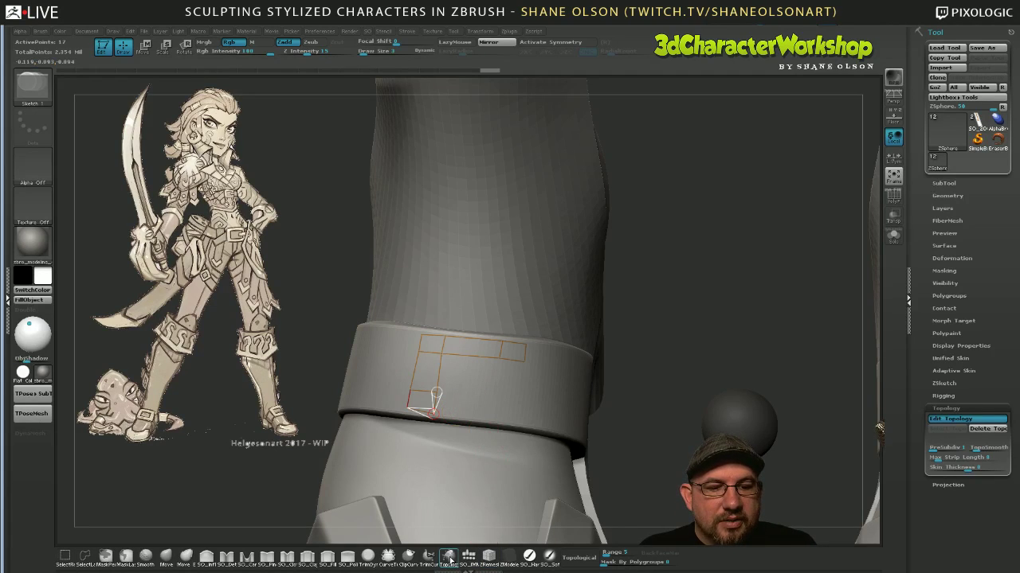
# Complete the middle column of the strap's topology grid with a large centre quad and a narrow quad below it.
pyautogui.click(493, 417)
pyautogui.click(495, 396)
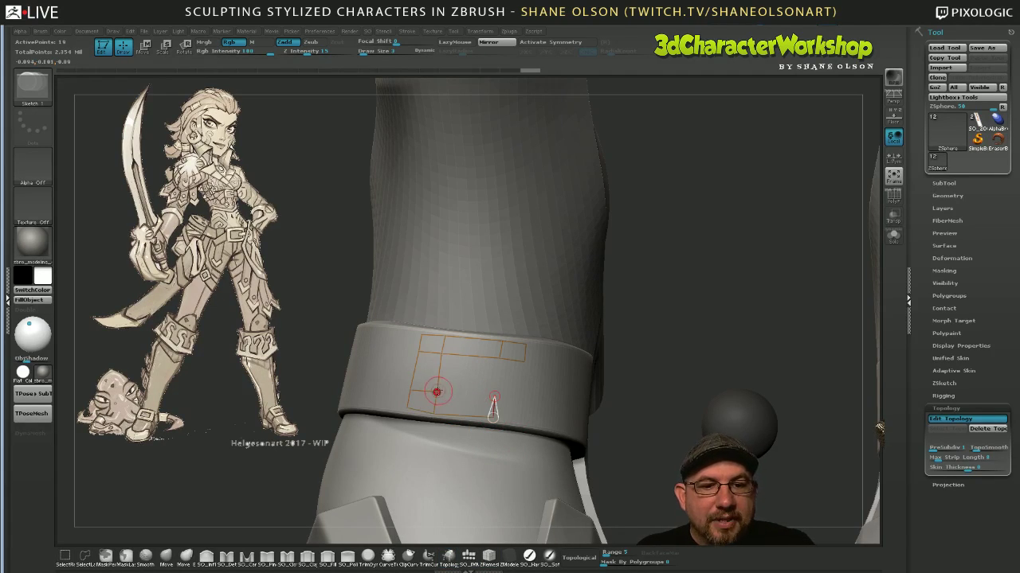
pyautogui.click(436, 391)
pyautogui.click(498, 359)
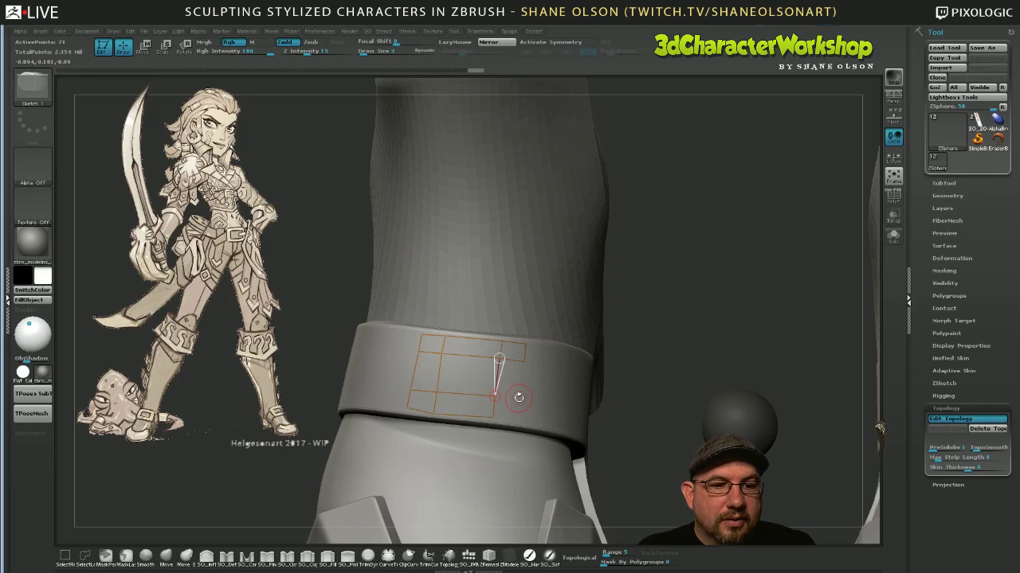
# Complete the remaining side column with a tall quad and a small corner quad, closing the three-by-three topology grid.
pyautogui.click(518, 398)
pyautogui.click(523, 363)
pyautogui.click(518, 417)
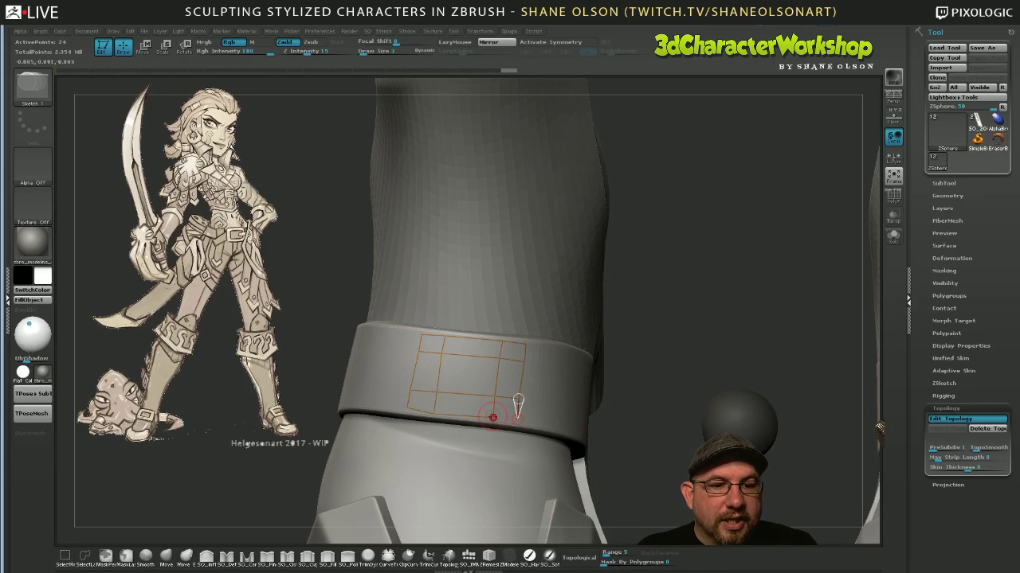
pyautogui.click(493, 418)
pyautogui.moveTo(650, 394)
pyautogui.mouseDown()
pyautogui.moveTo(721, 396)
pyautogui.moveTo(656, 405)
pyautogui.moveTo(650, 380)
pyautogui.mouseUp()
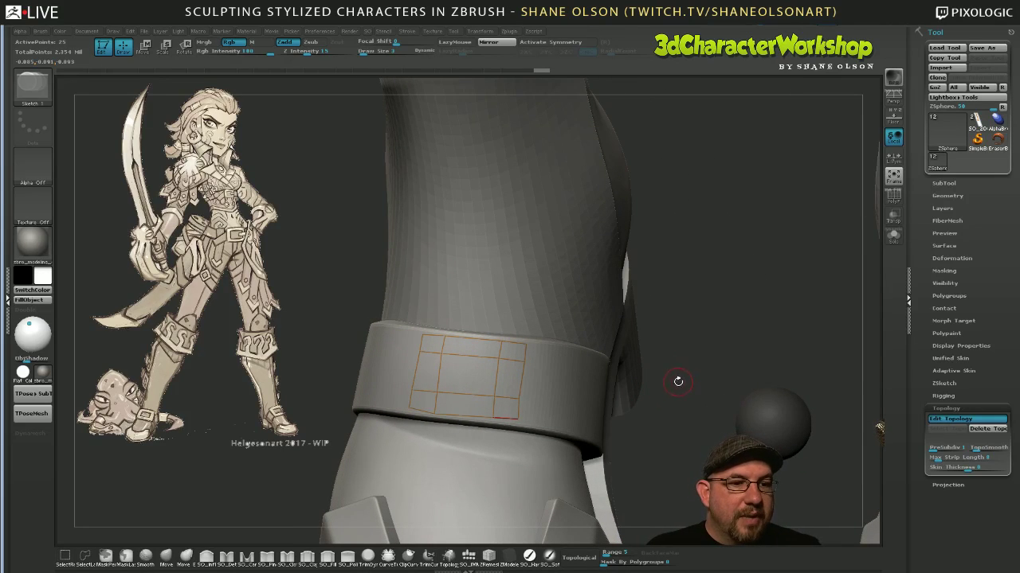
pyautogui.moveTo(678, 381); pyautogui.dragTo(683, 377)
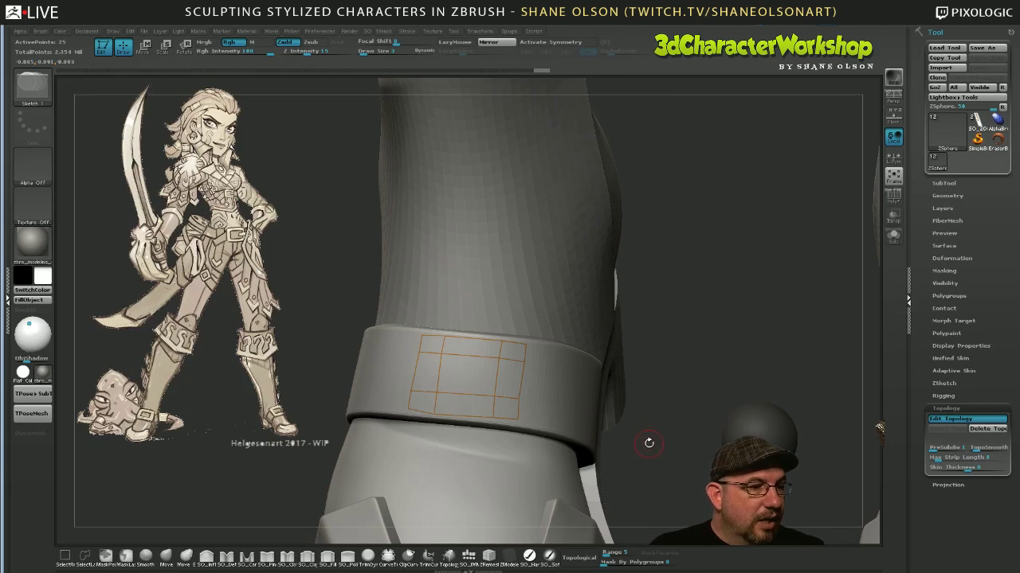
# Preview the skinned mesh of the topology patch, isolate it with Solo and show its PolyFrame wireframe.
pyautogui.press('a')
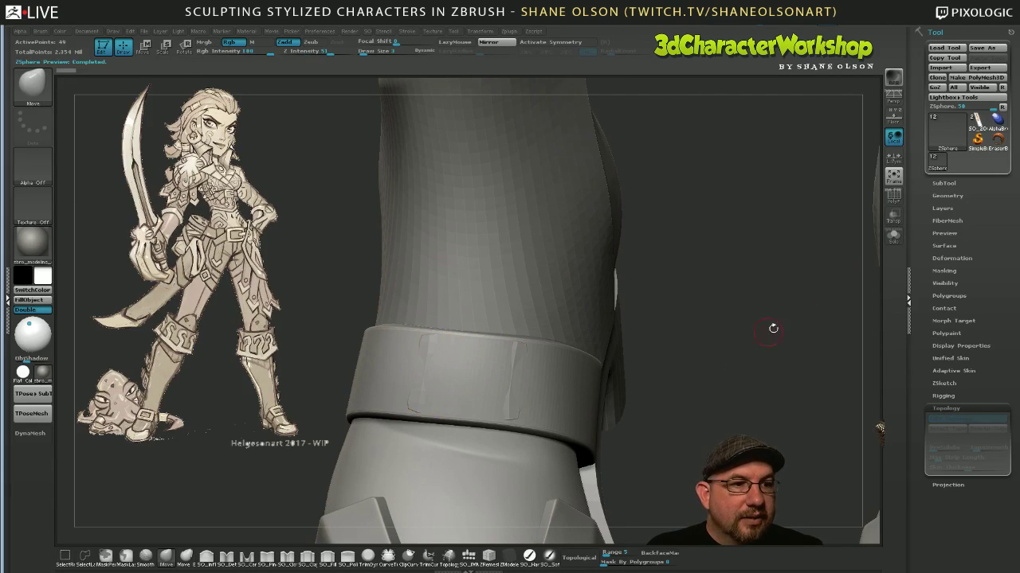
pyautogui.click(893, 237)
pyautogui.moveTo(700, 404); pyautogui.dragTo(695, 420)
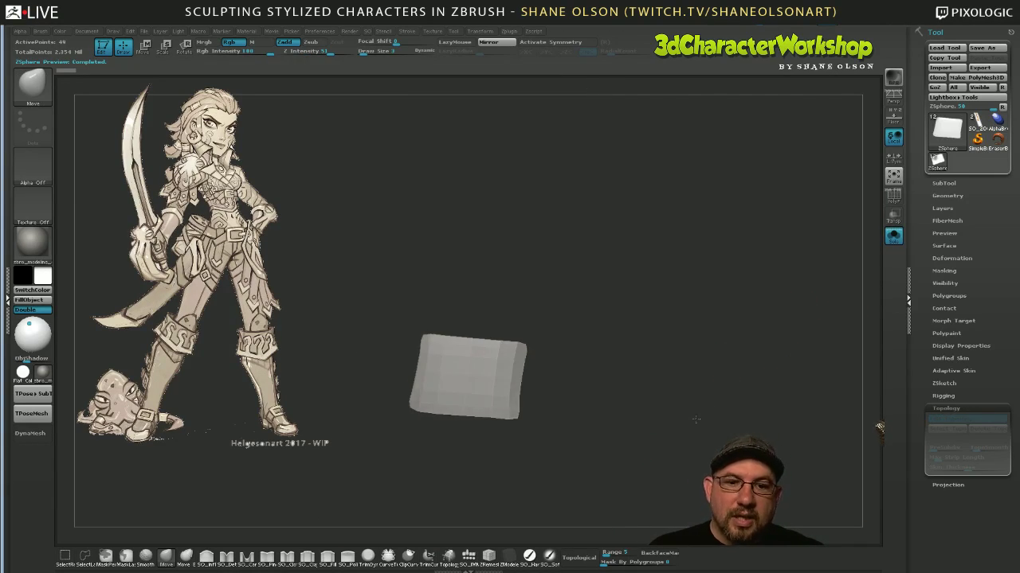
pyautogui.hotkey('shift', 'f')
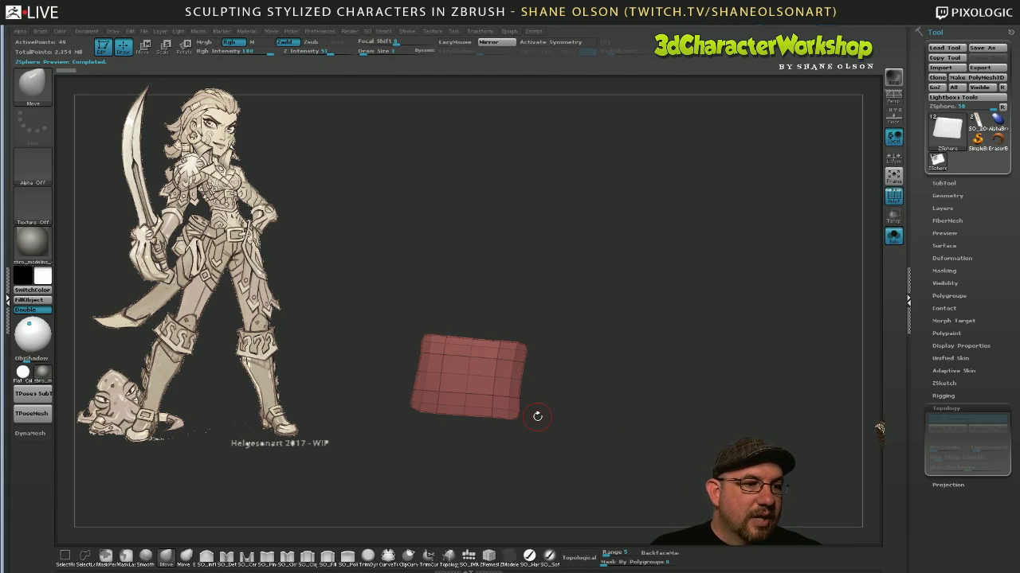
# Set the Adaptive Skin density to 1 for the patch preview.
pyautogui.click(951, 371)
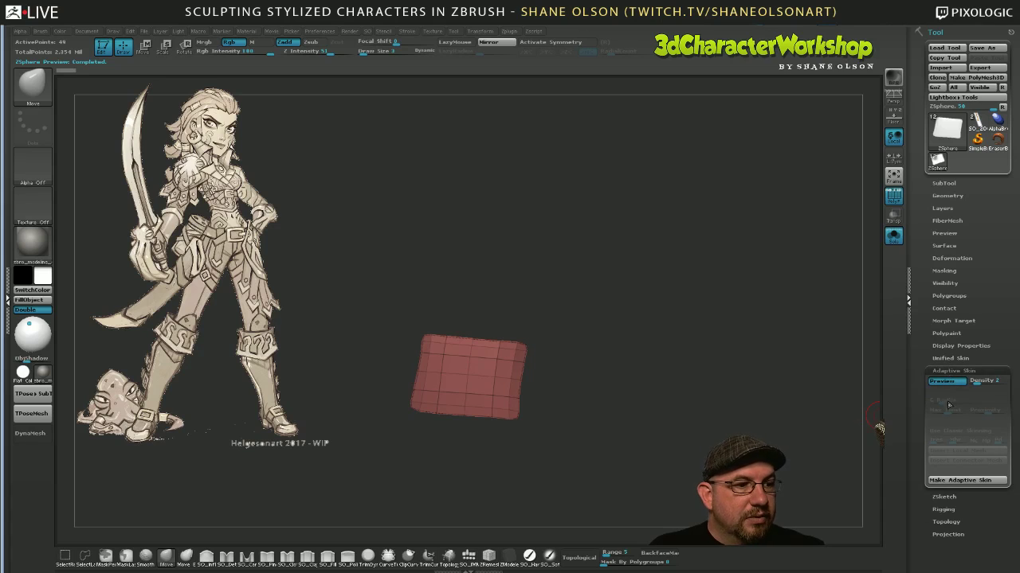
pyautogui.click(973, 383)
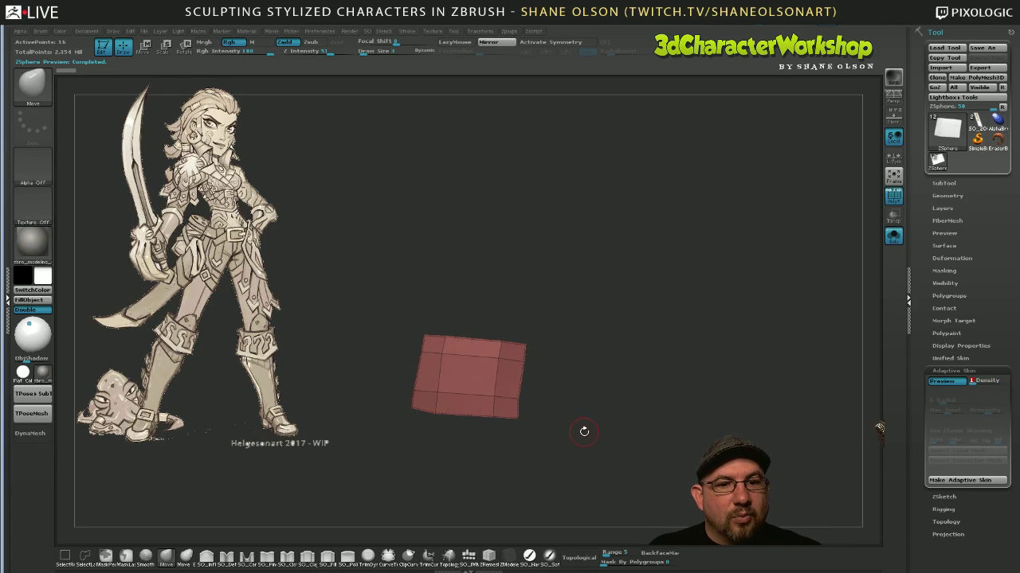
pyautogui.moveTo(584, 431); pyautogui.dragTo(540, 428)
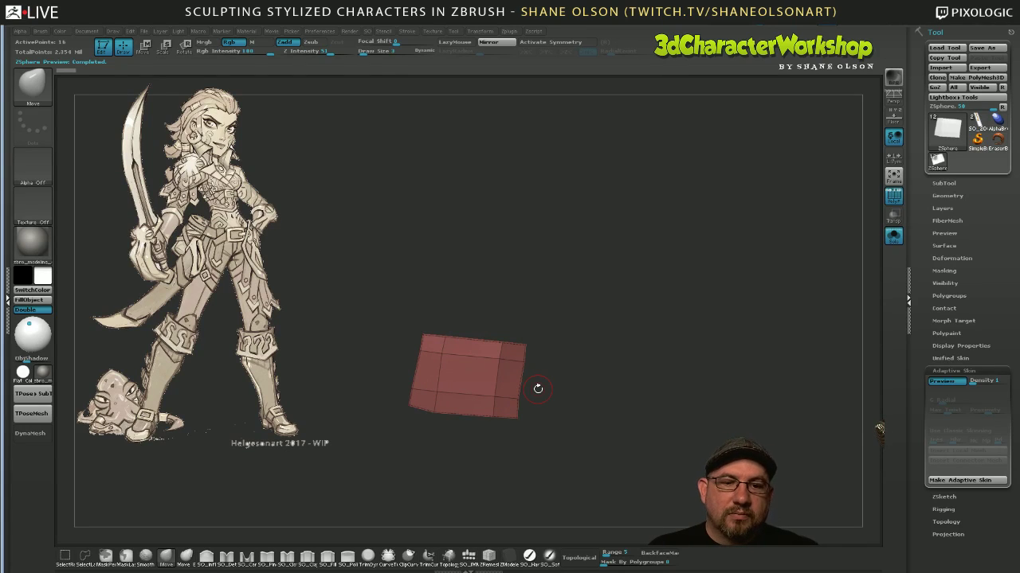
pyautogui.moveTo(673, 344); pyautogui.dragTo(662, 359)
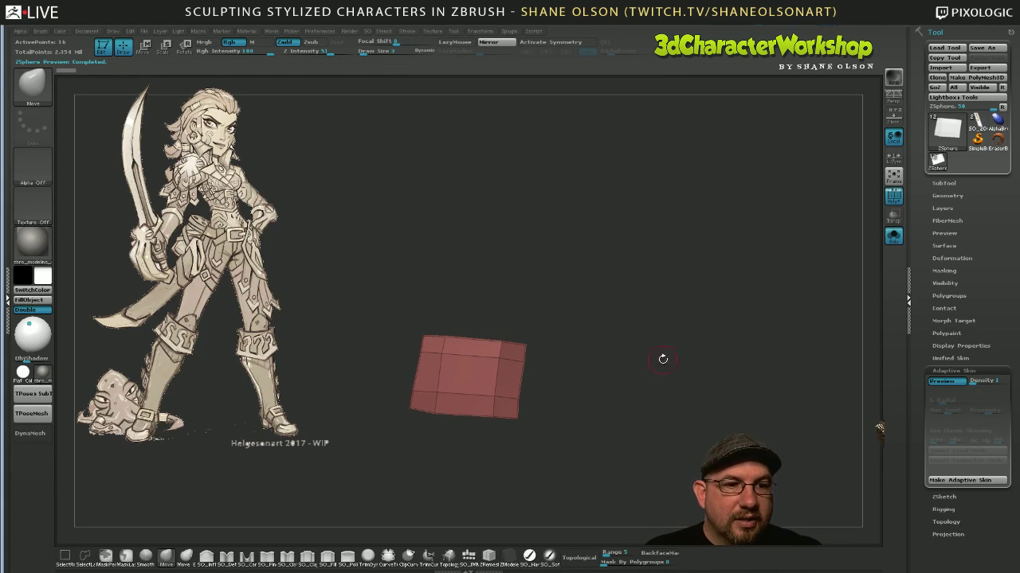